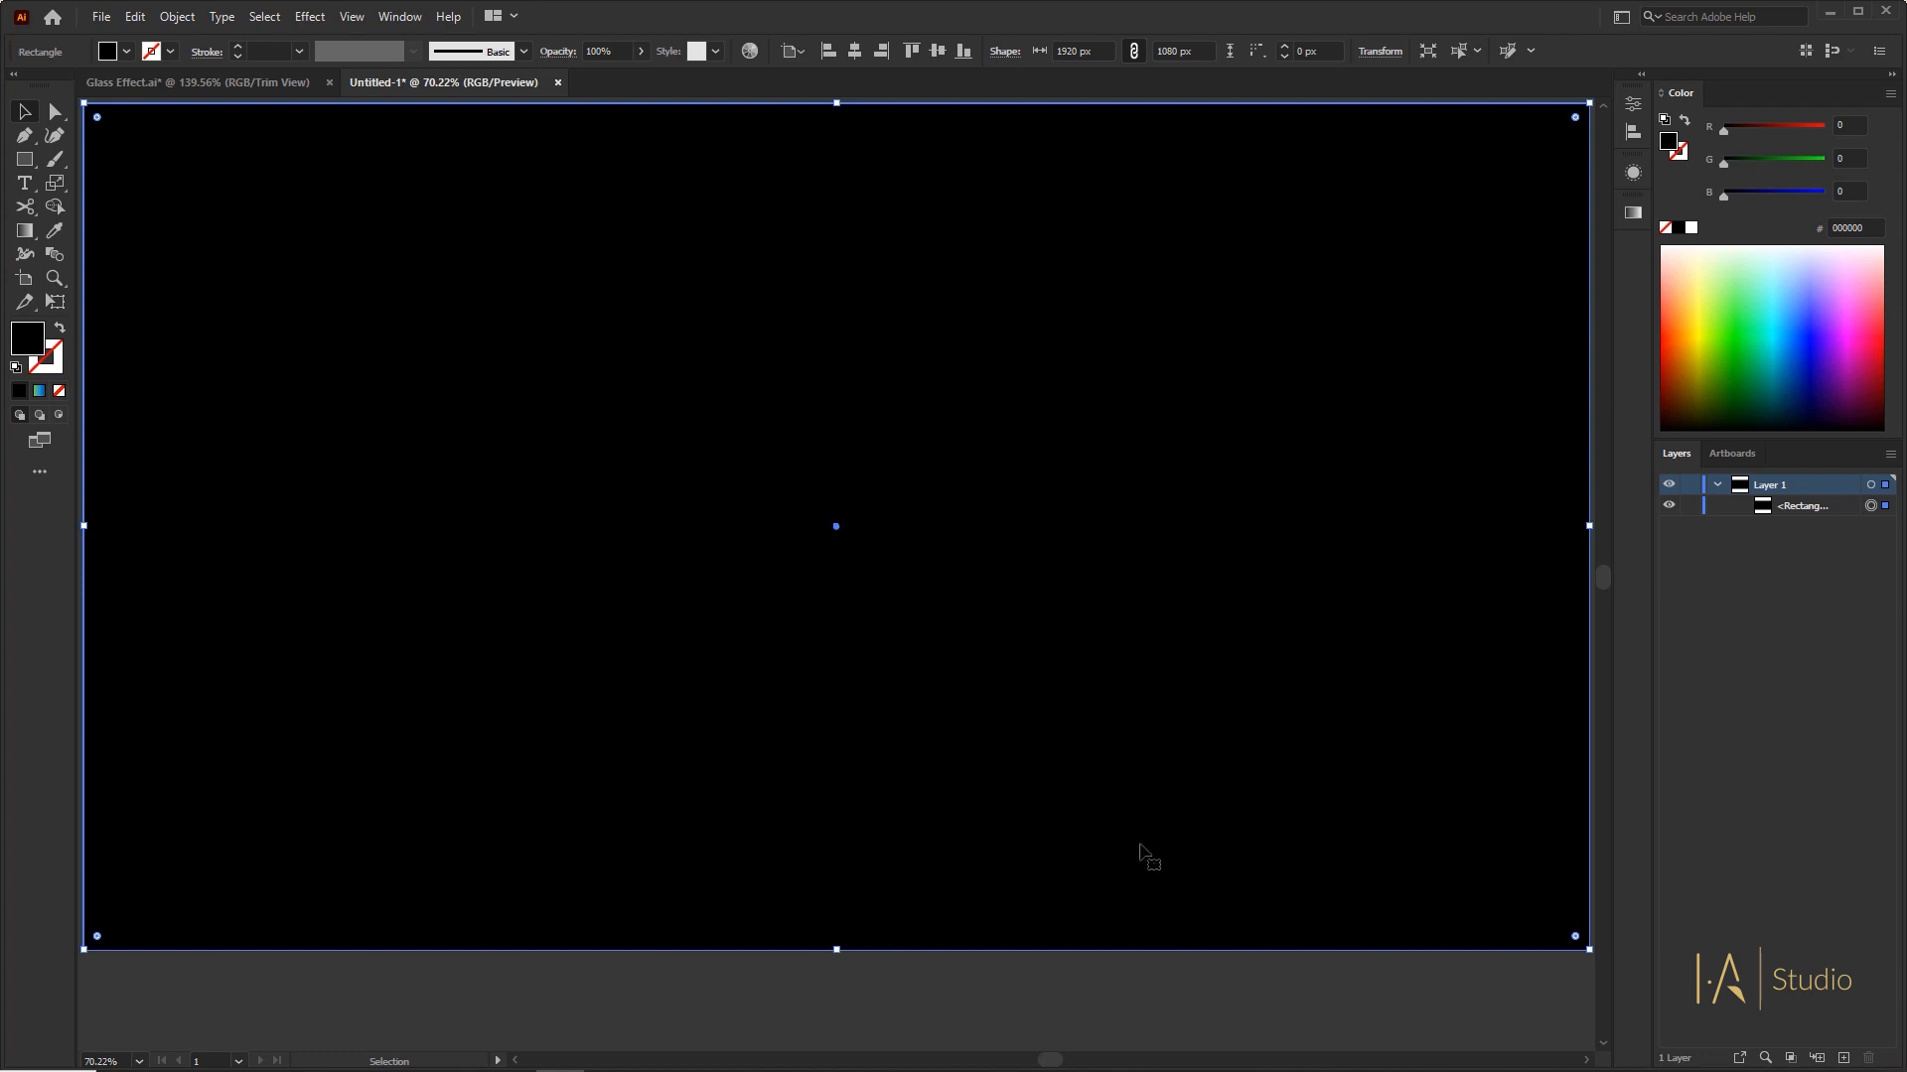
- Fill the black background rectangle with the green-to-blue linear gradient
{"action": "left_click", "coordinate": [1121, 541]}
{"action": "left_click", "coordinate": [1632, 215]}
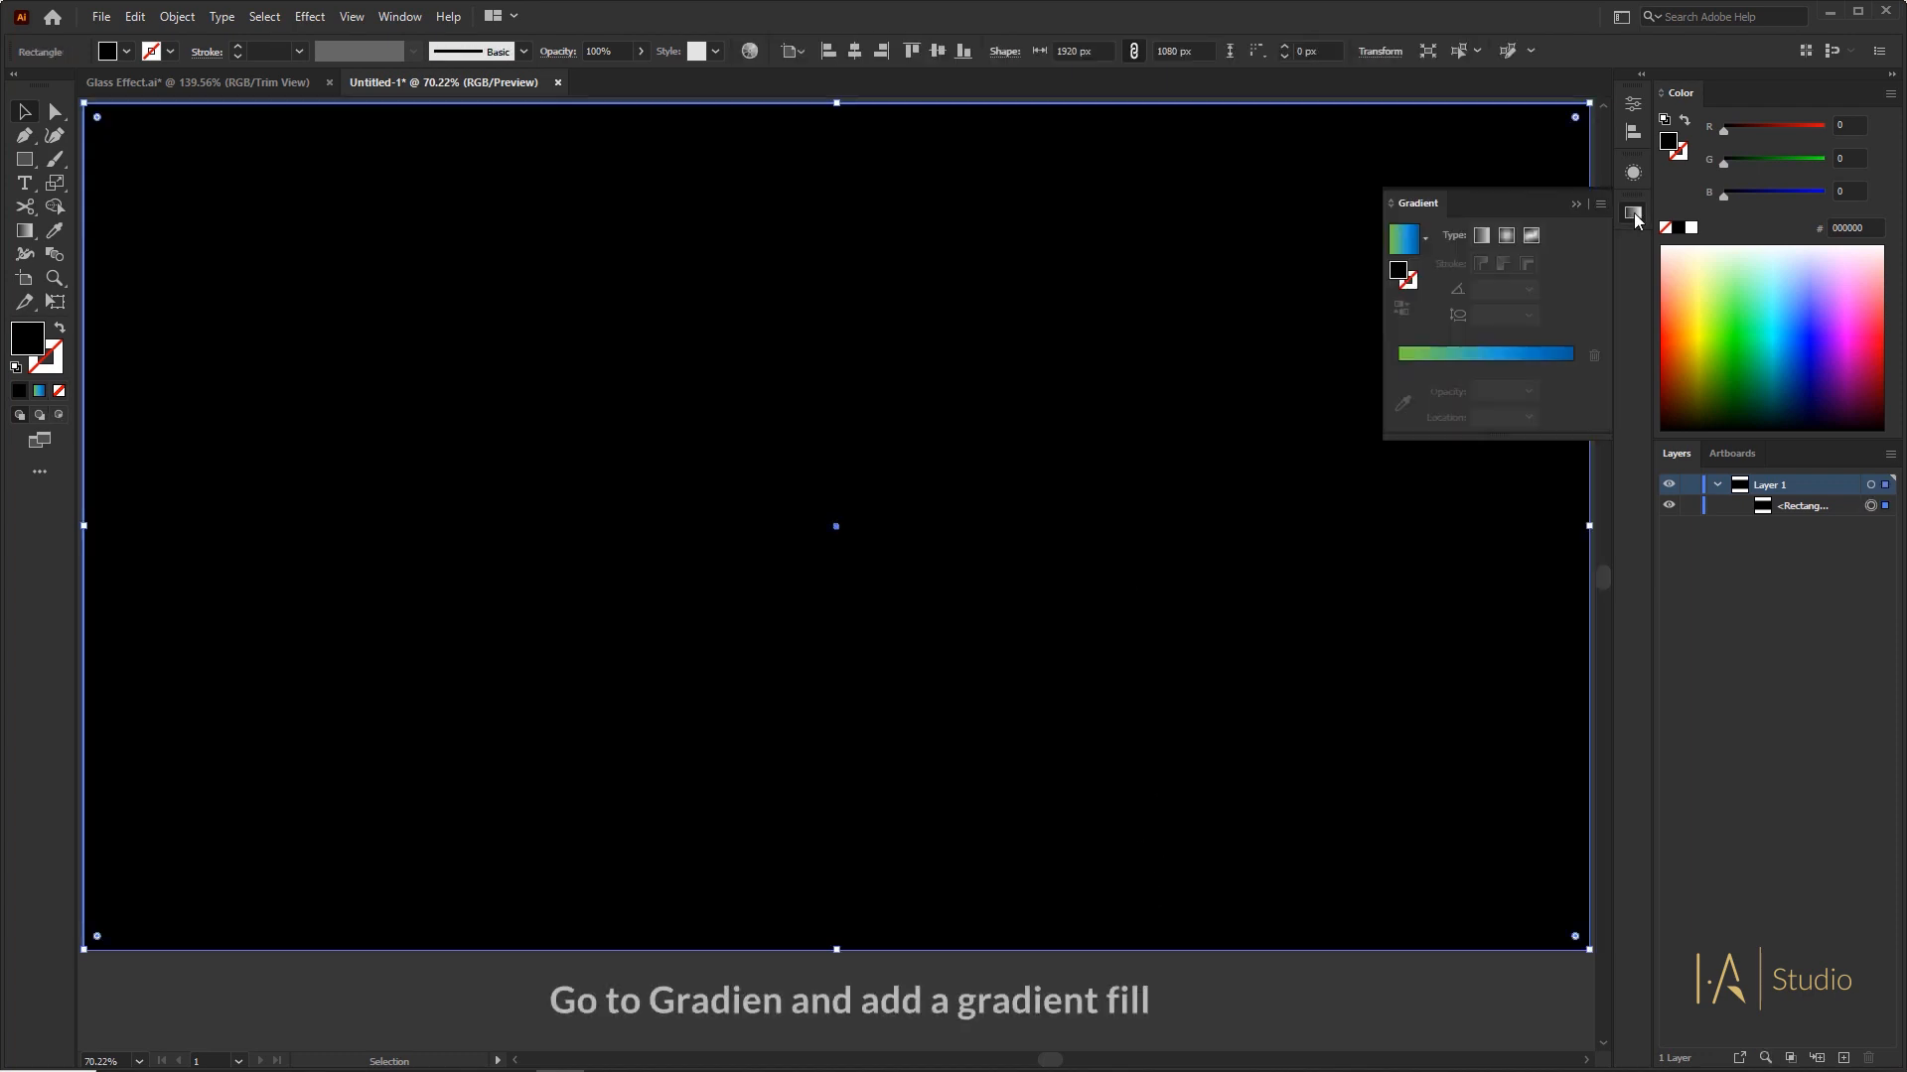
{"action": "left_click", "coordinate": [1412, 248]}
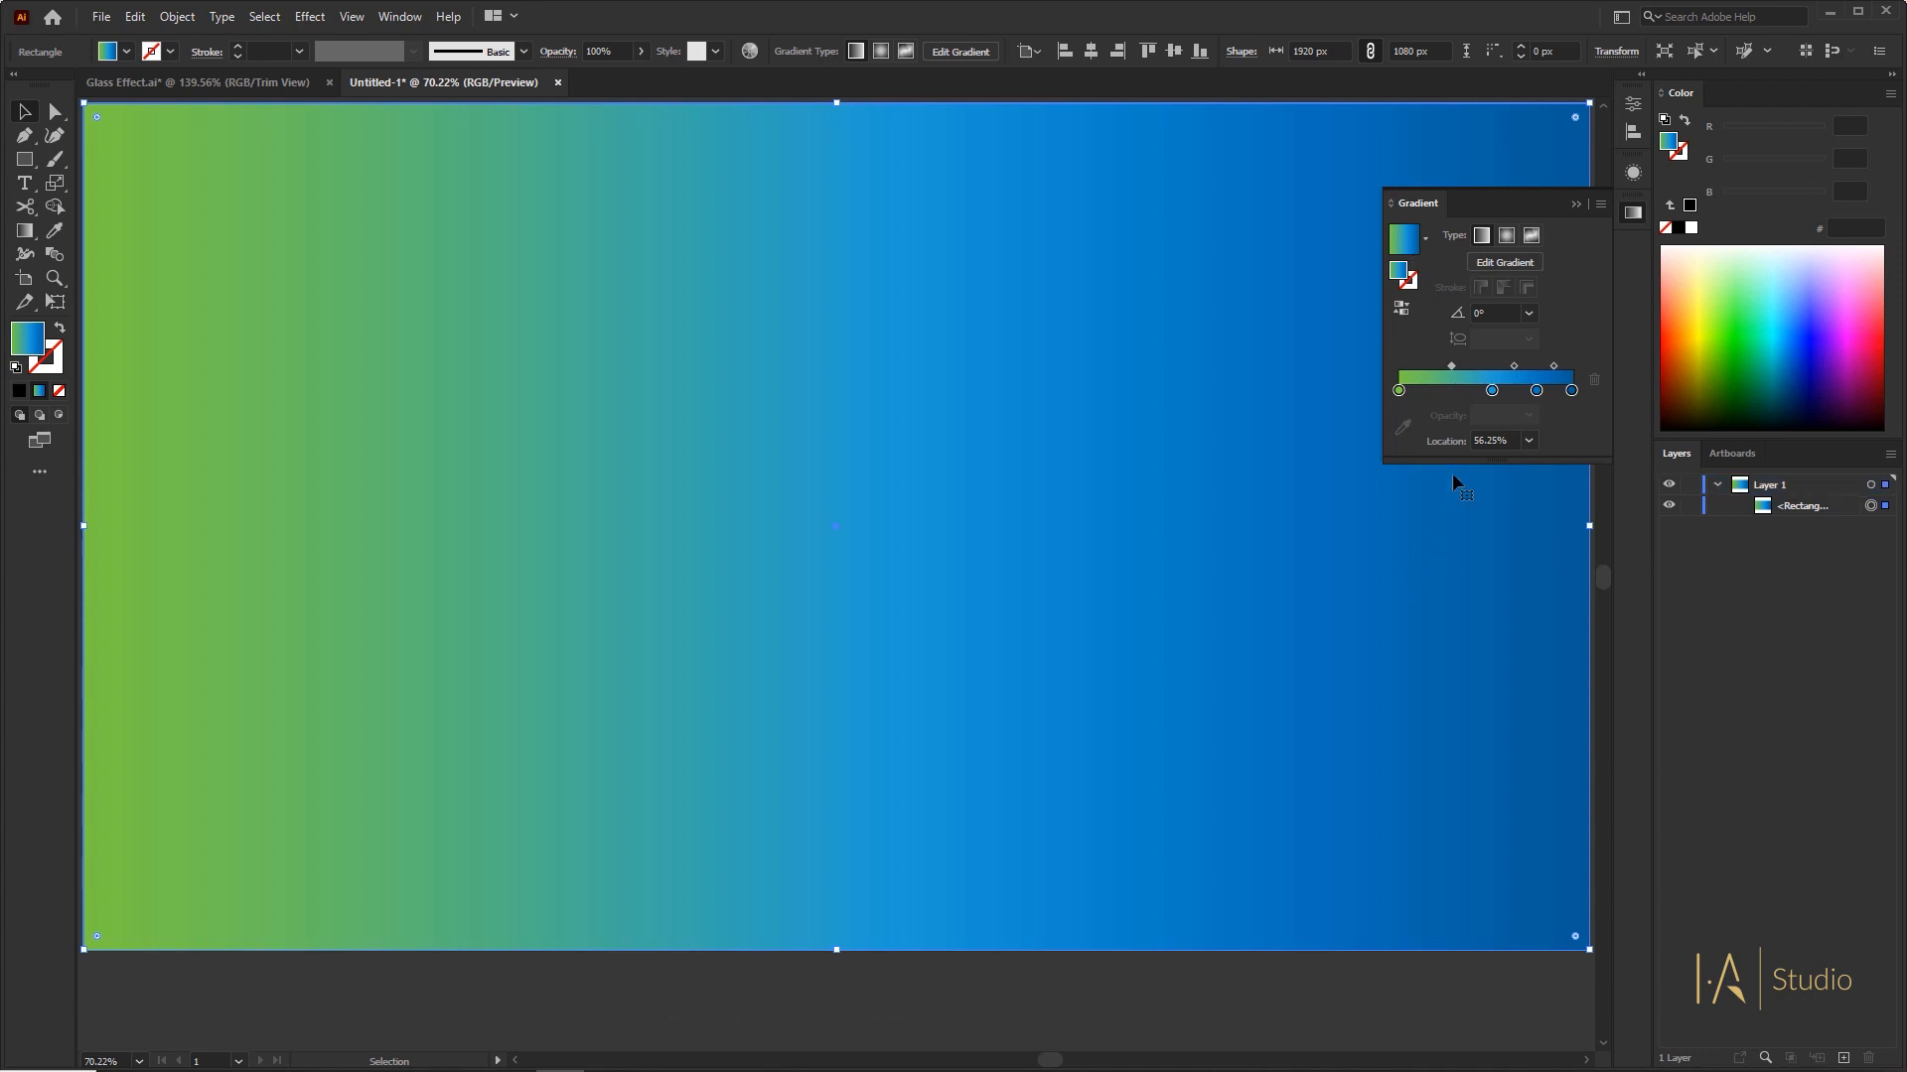
- Add a second fill above the rectangle's gradient fill and colour it black
{"action": "left_click", "coordinate": [1632, 173]}
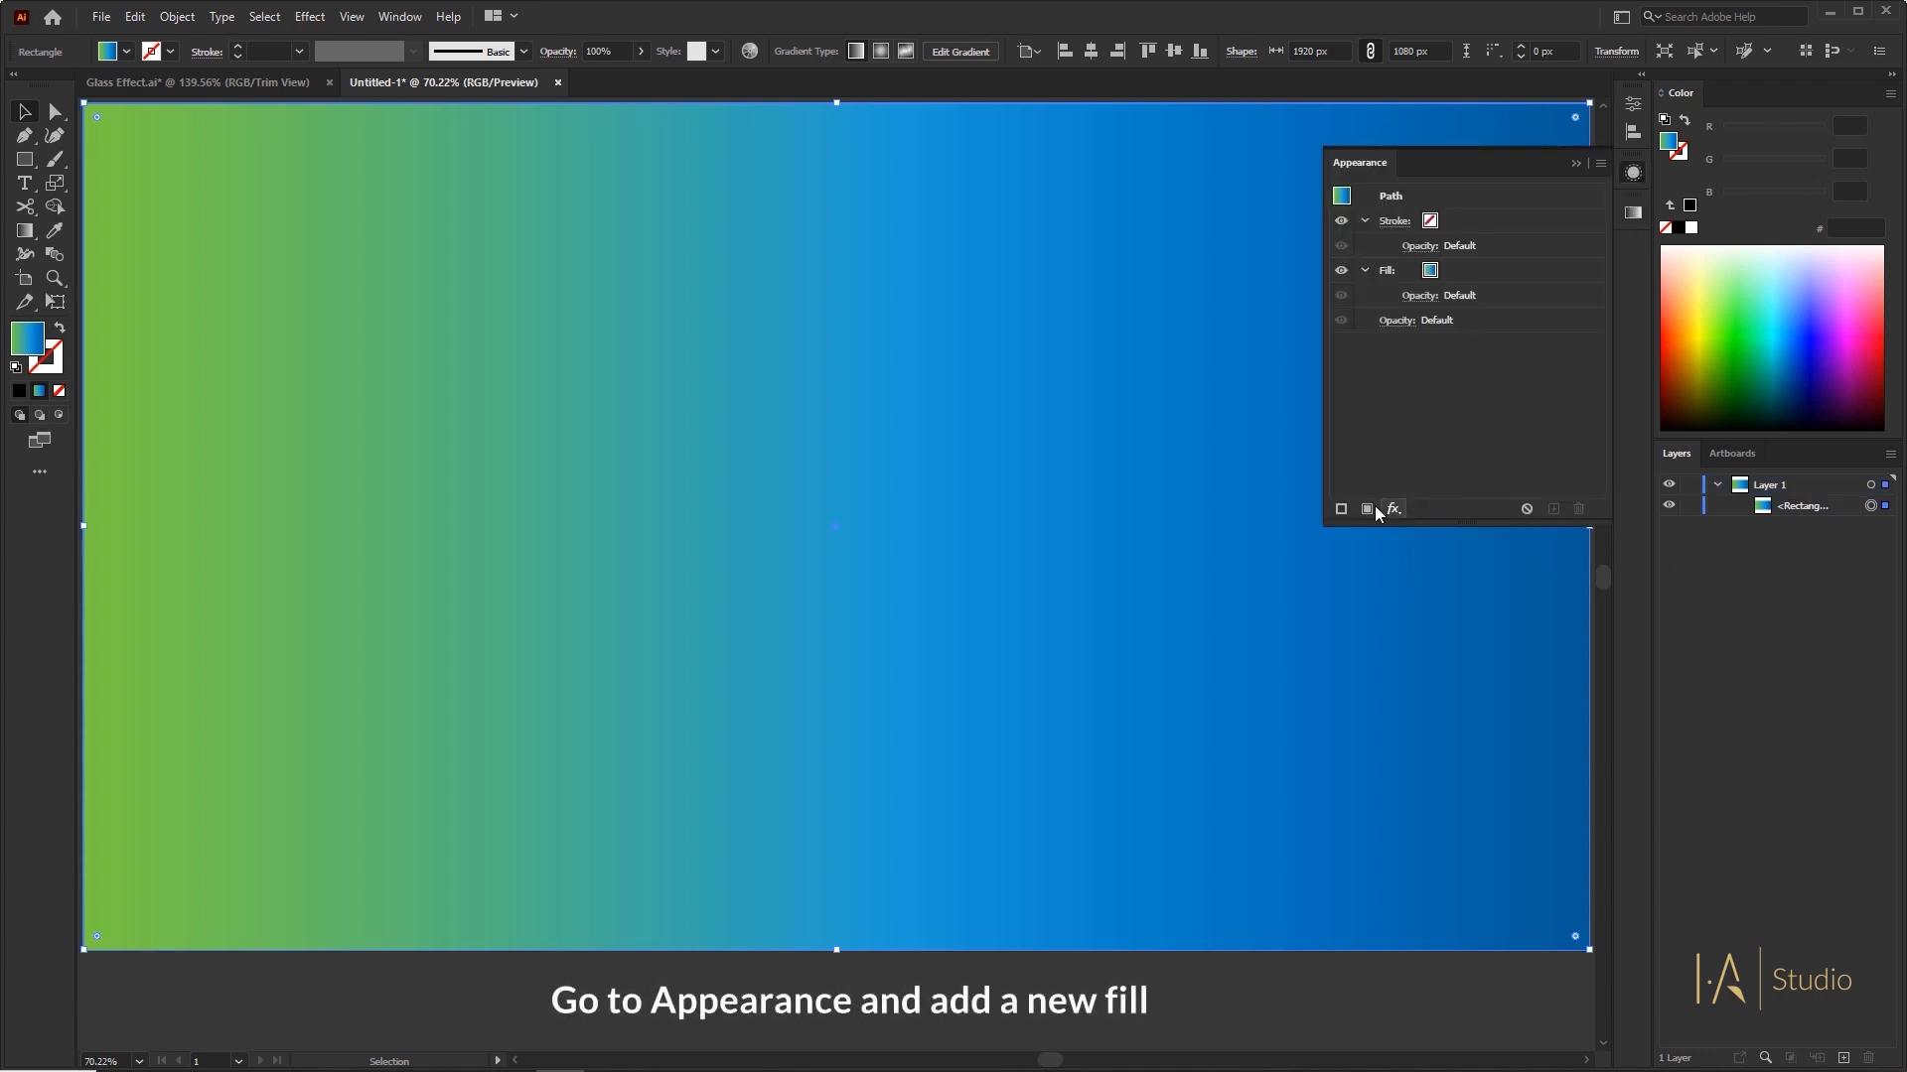
{"action": "left_click", "coordinate": [1368, 508]}
{"action": "left_click", "coordinate": [1447, 222]}
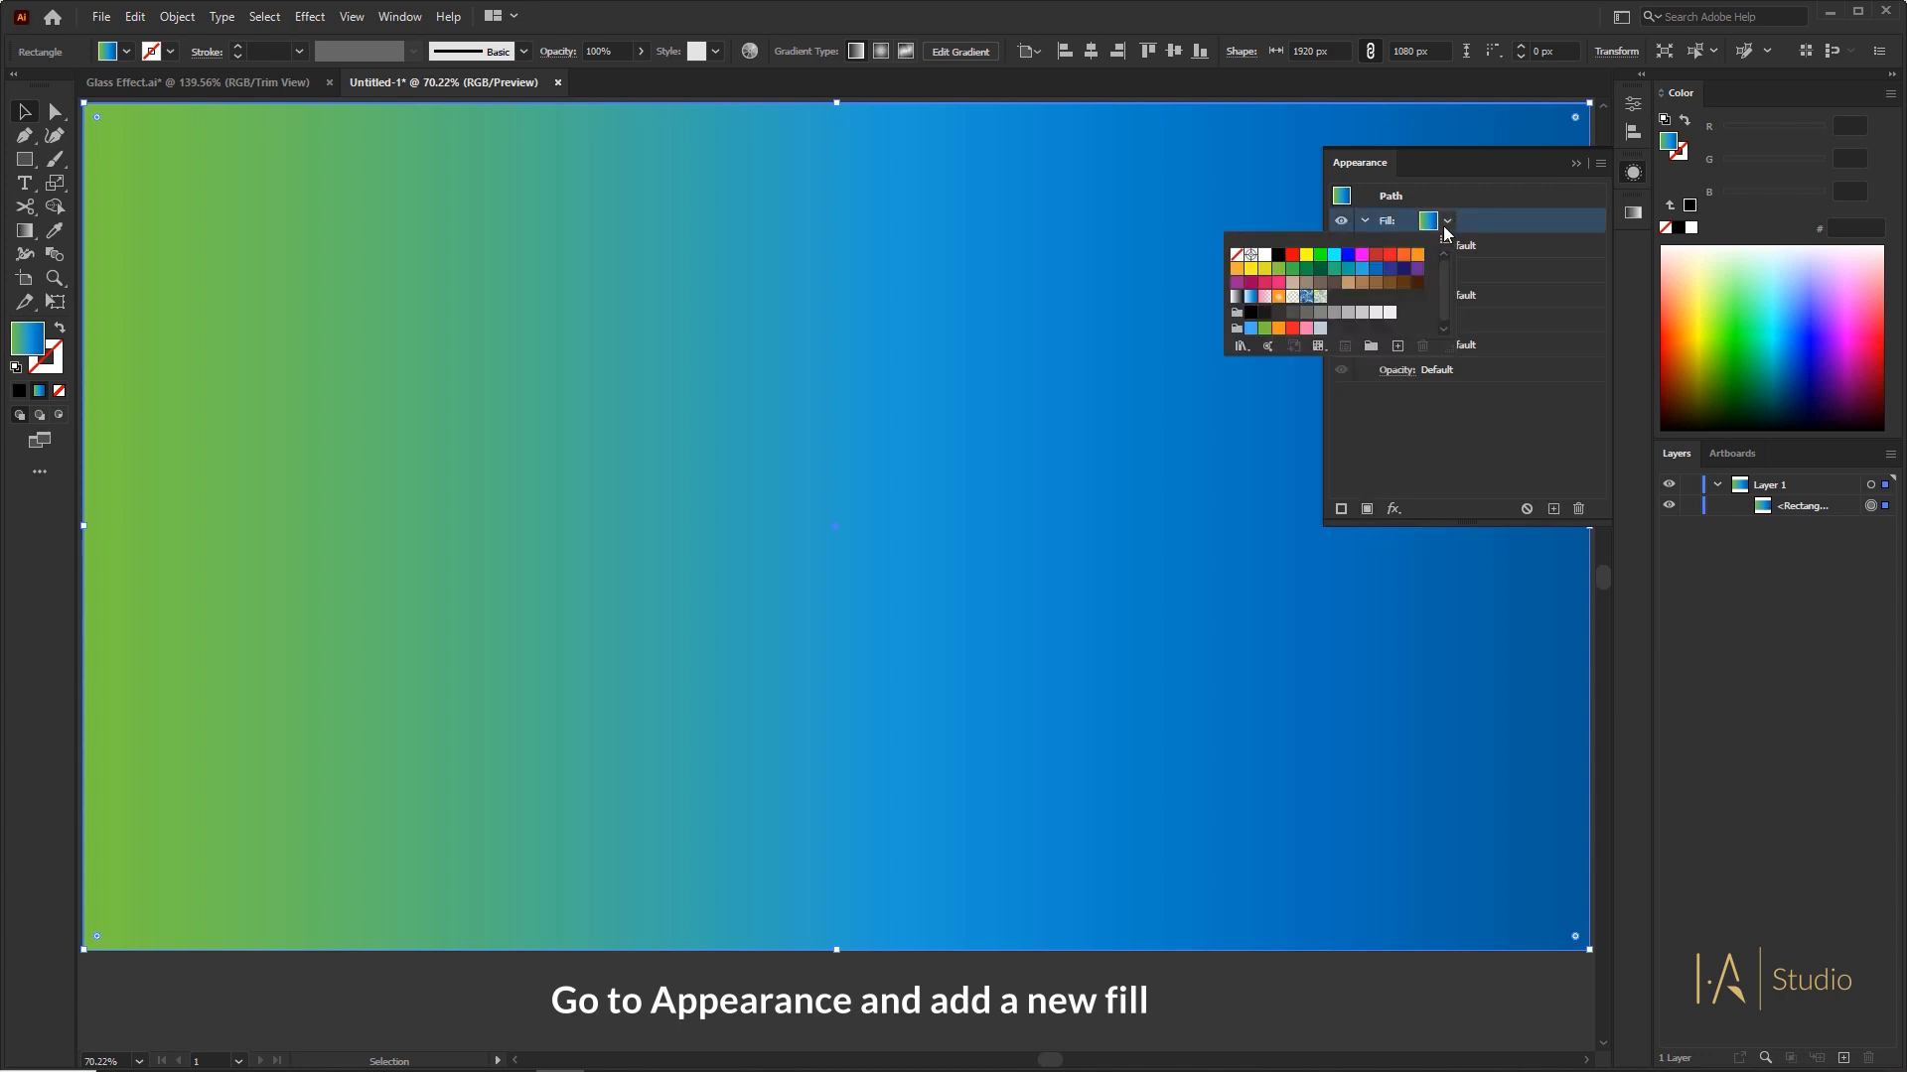
{"action": "left_click", "coordinate": [1279, 255]}
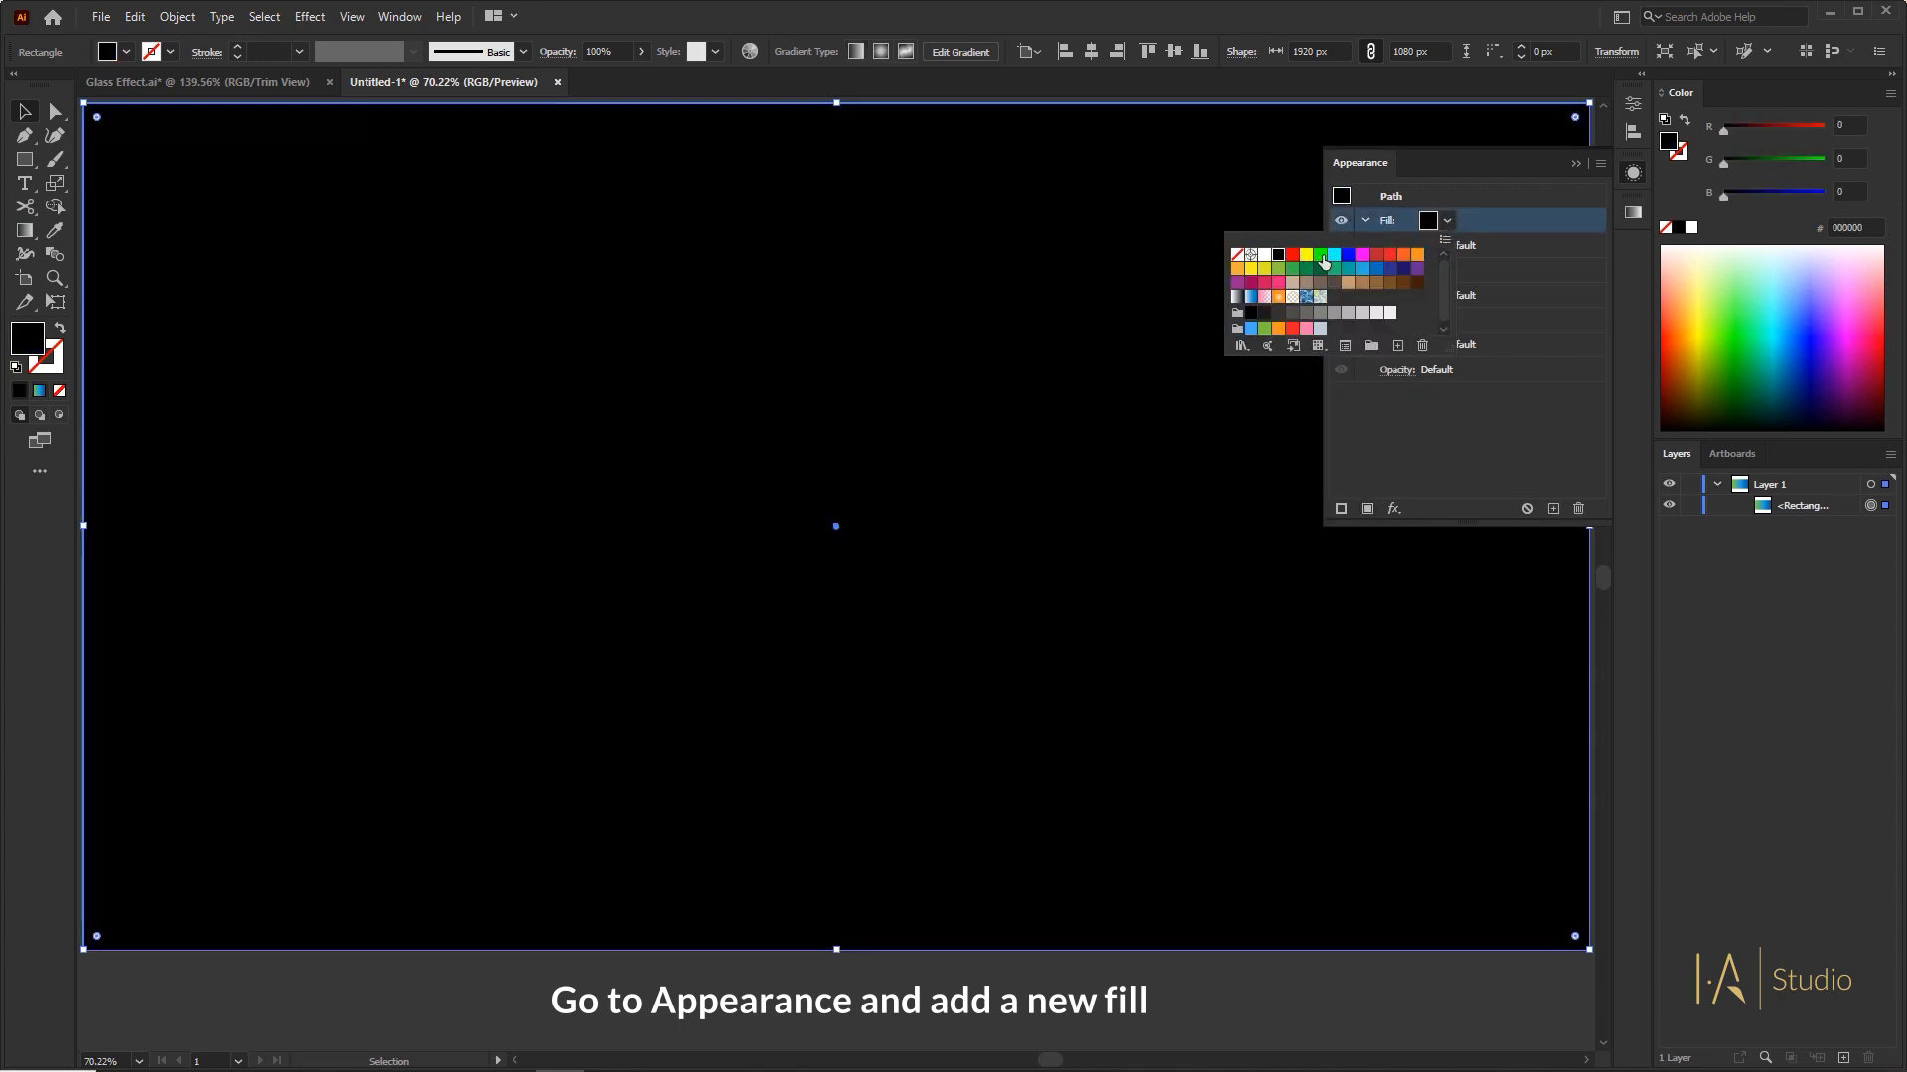
- Apply the Artistic Film Grain effect to the rectangle's black fill
{"action": "left_click", "coordinate": [1394, 510]}
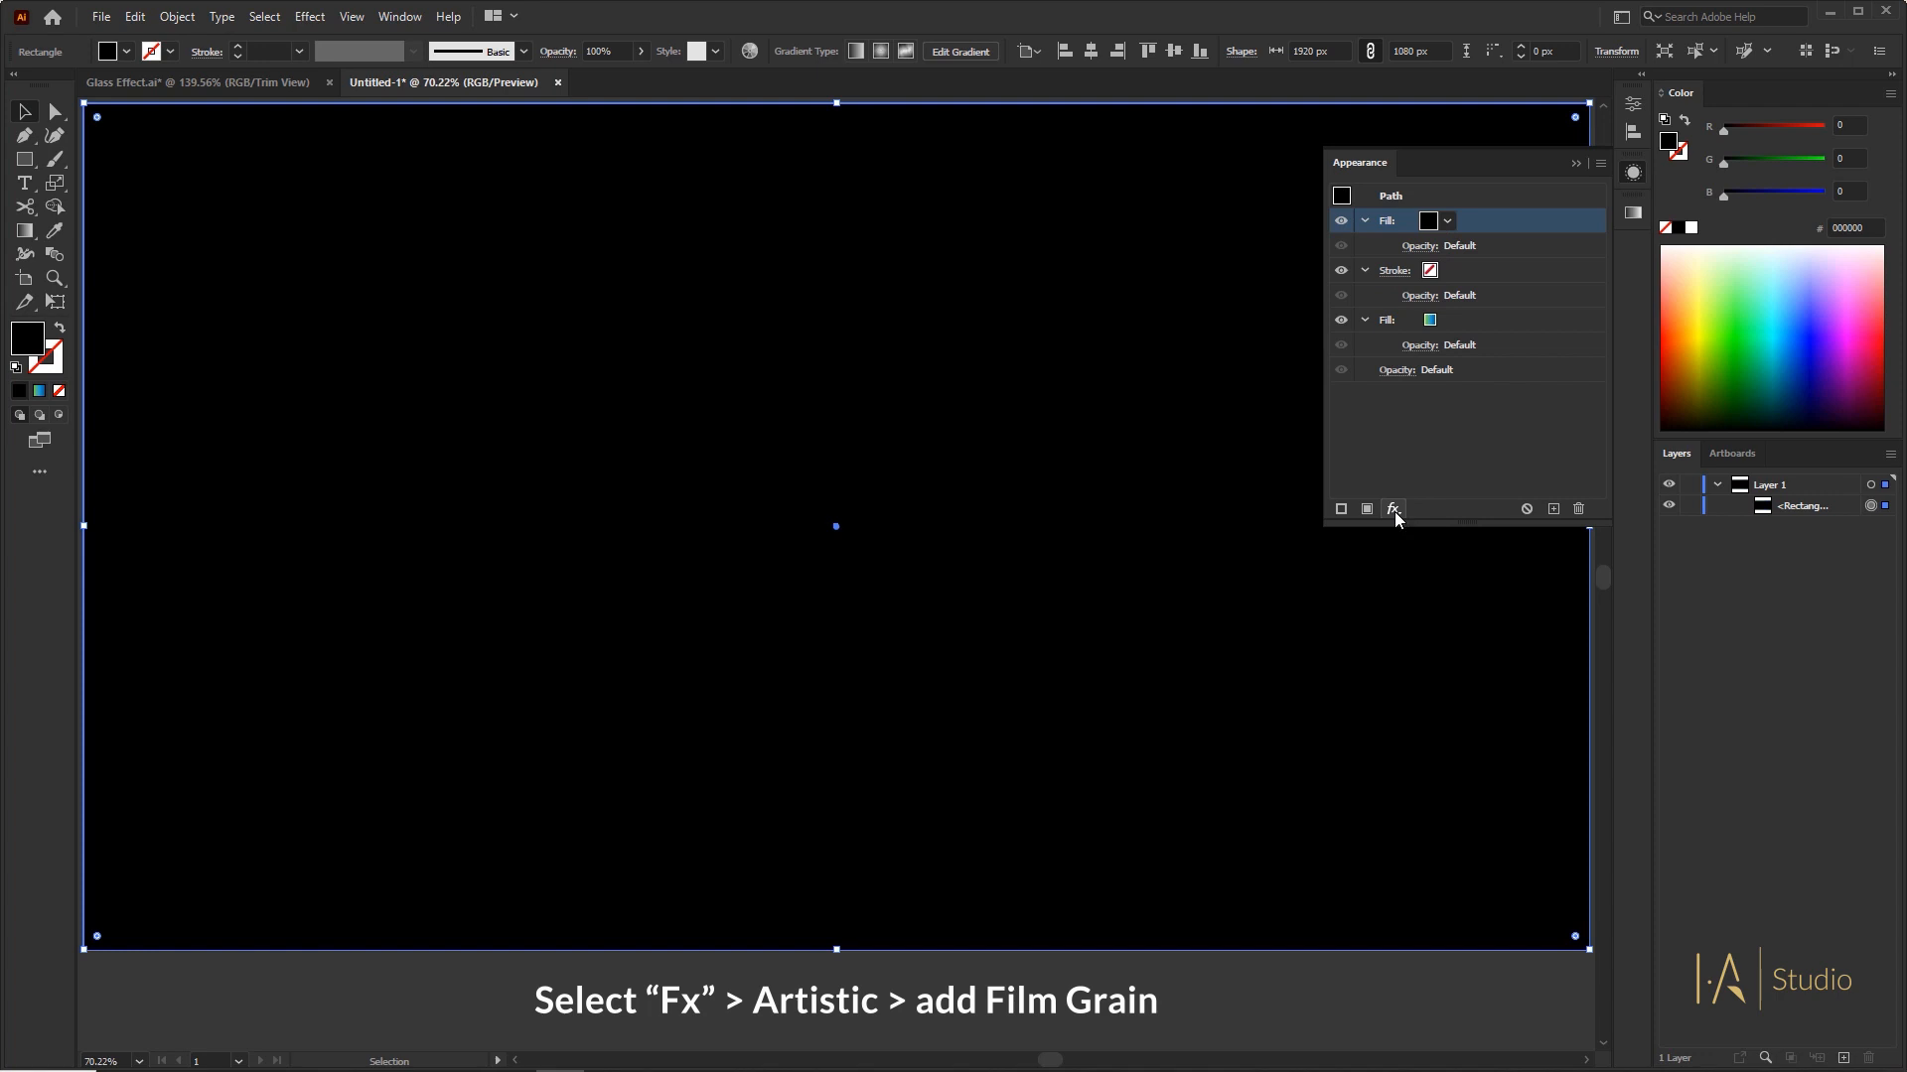
{"action": "left_click", "coordinate": [1394, 510]}
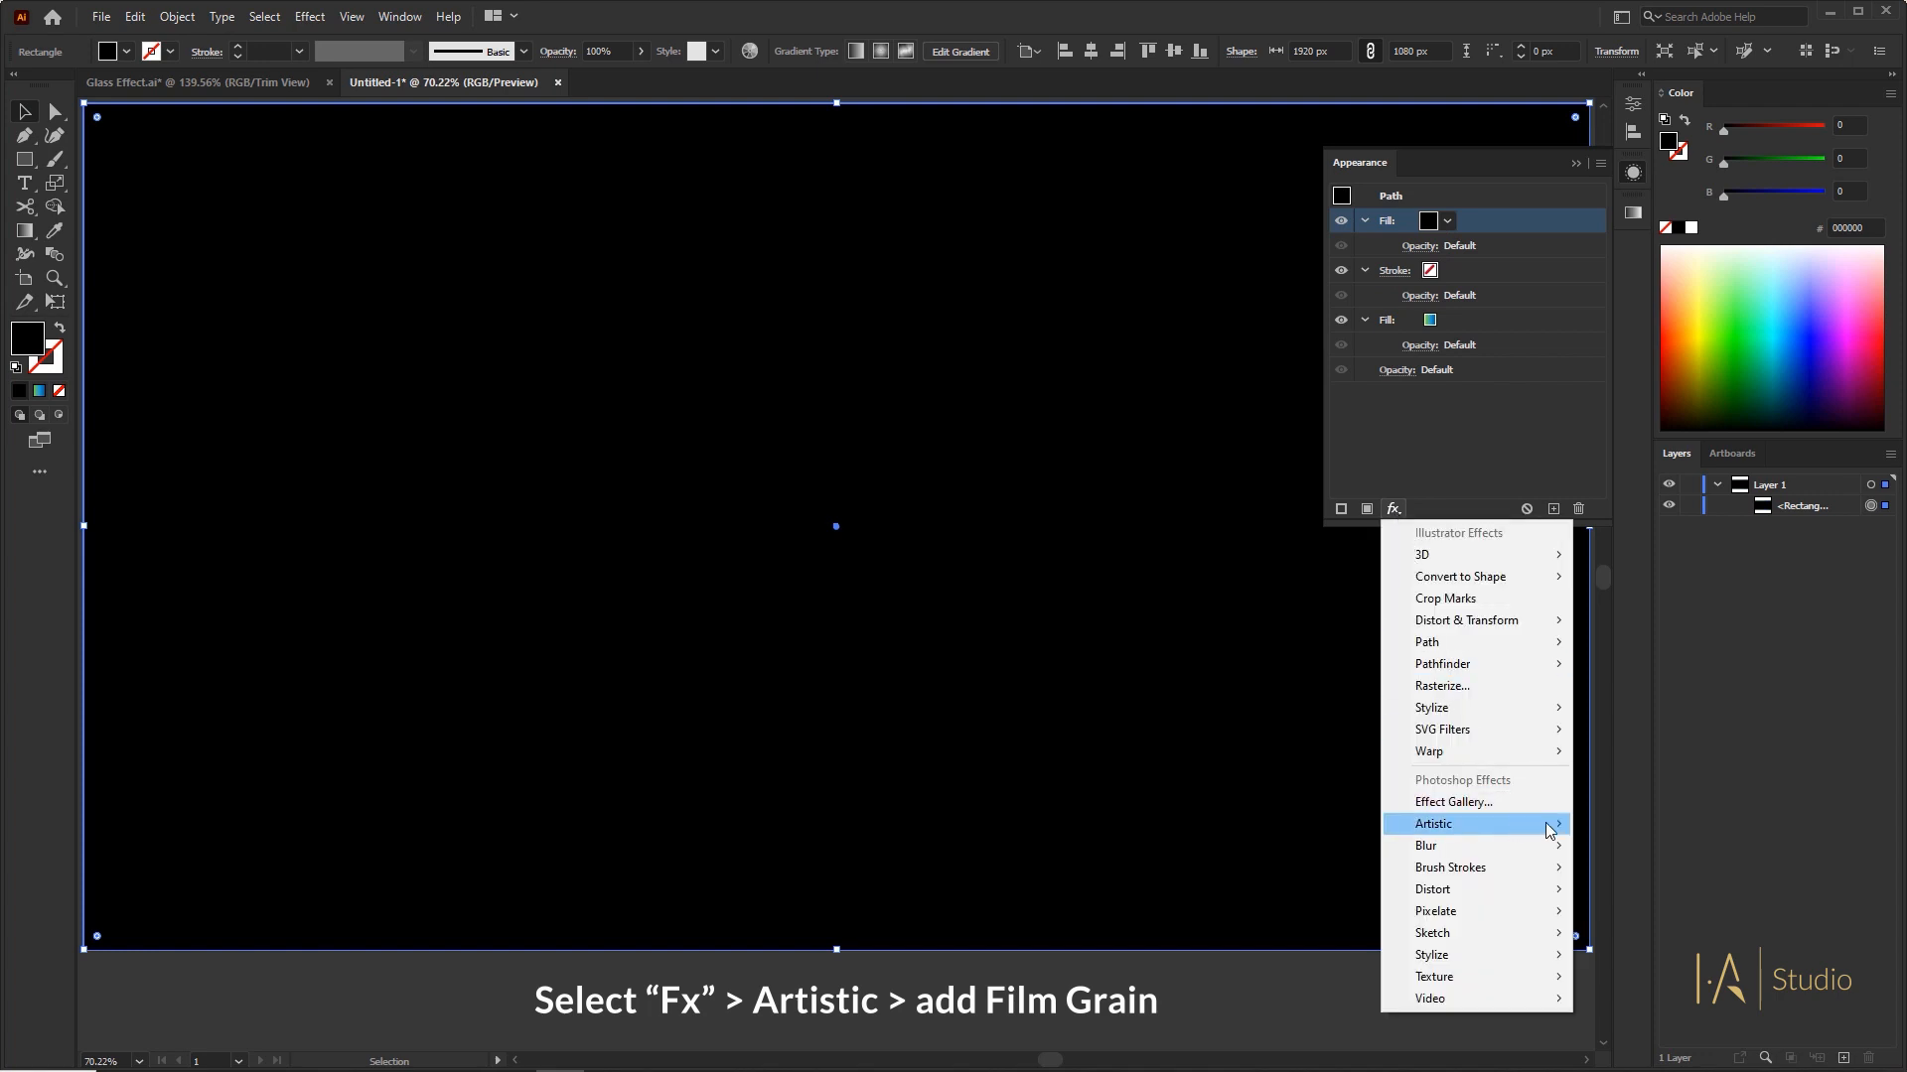
{"action": "mouse_move", "coordinate": [1537, 822]}
{"action": "left_click", "coordinate": [1655, 588]}
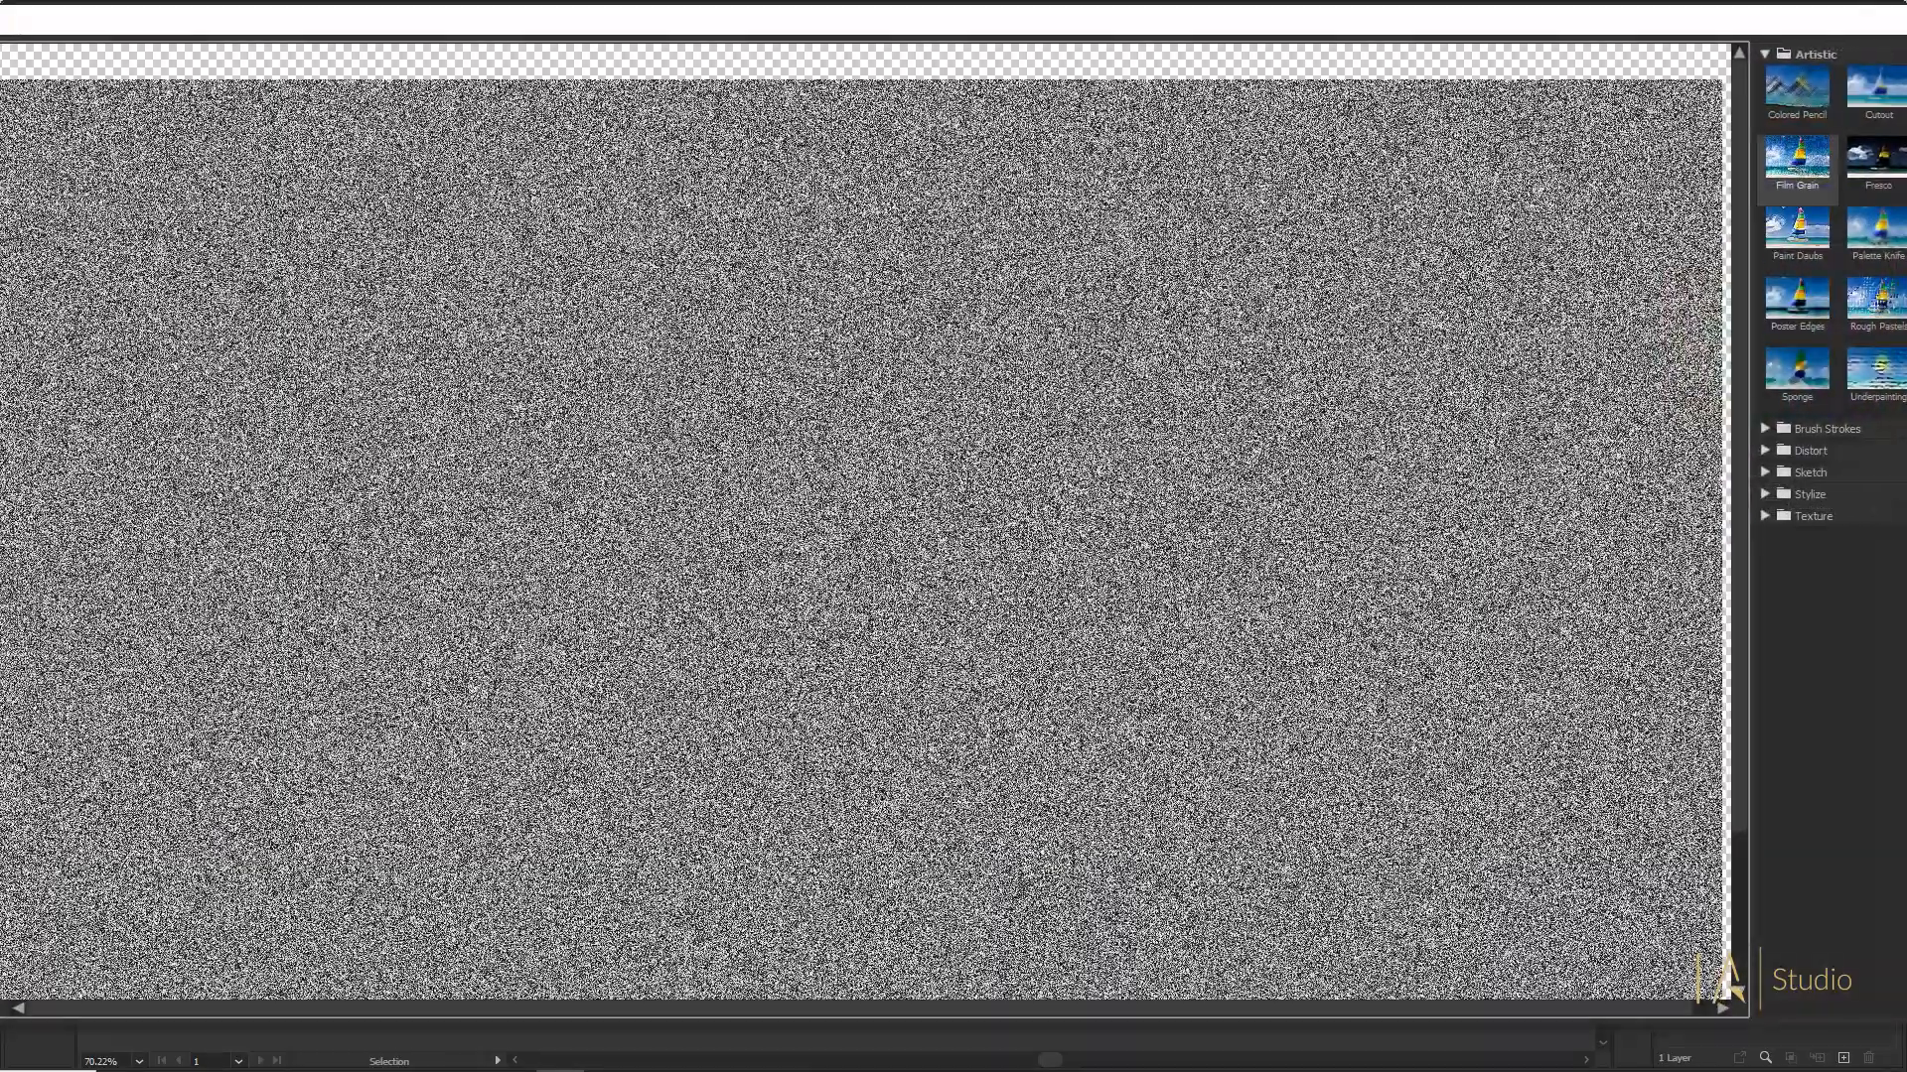
{"action": "key", "text": "Return"}
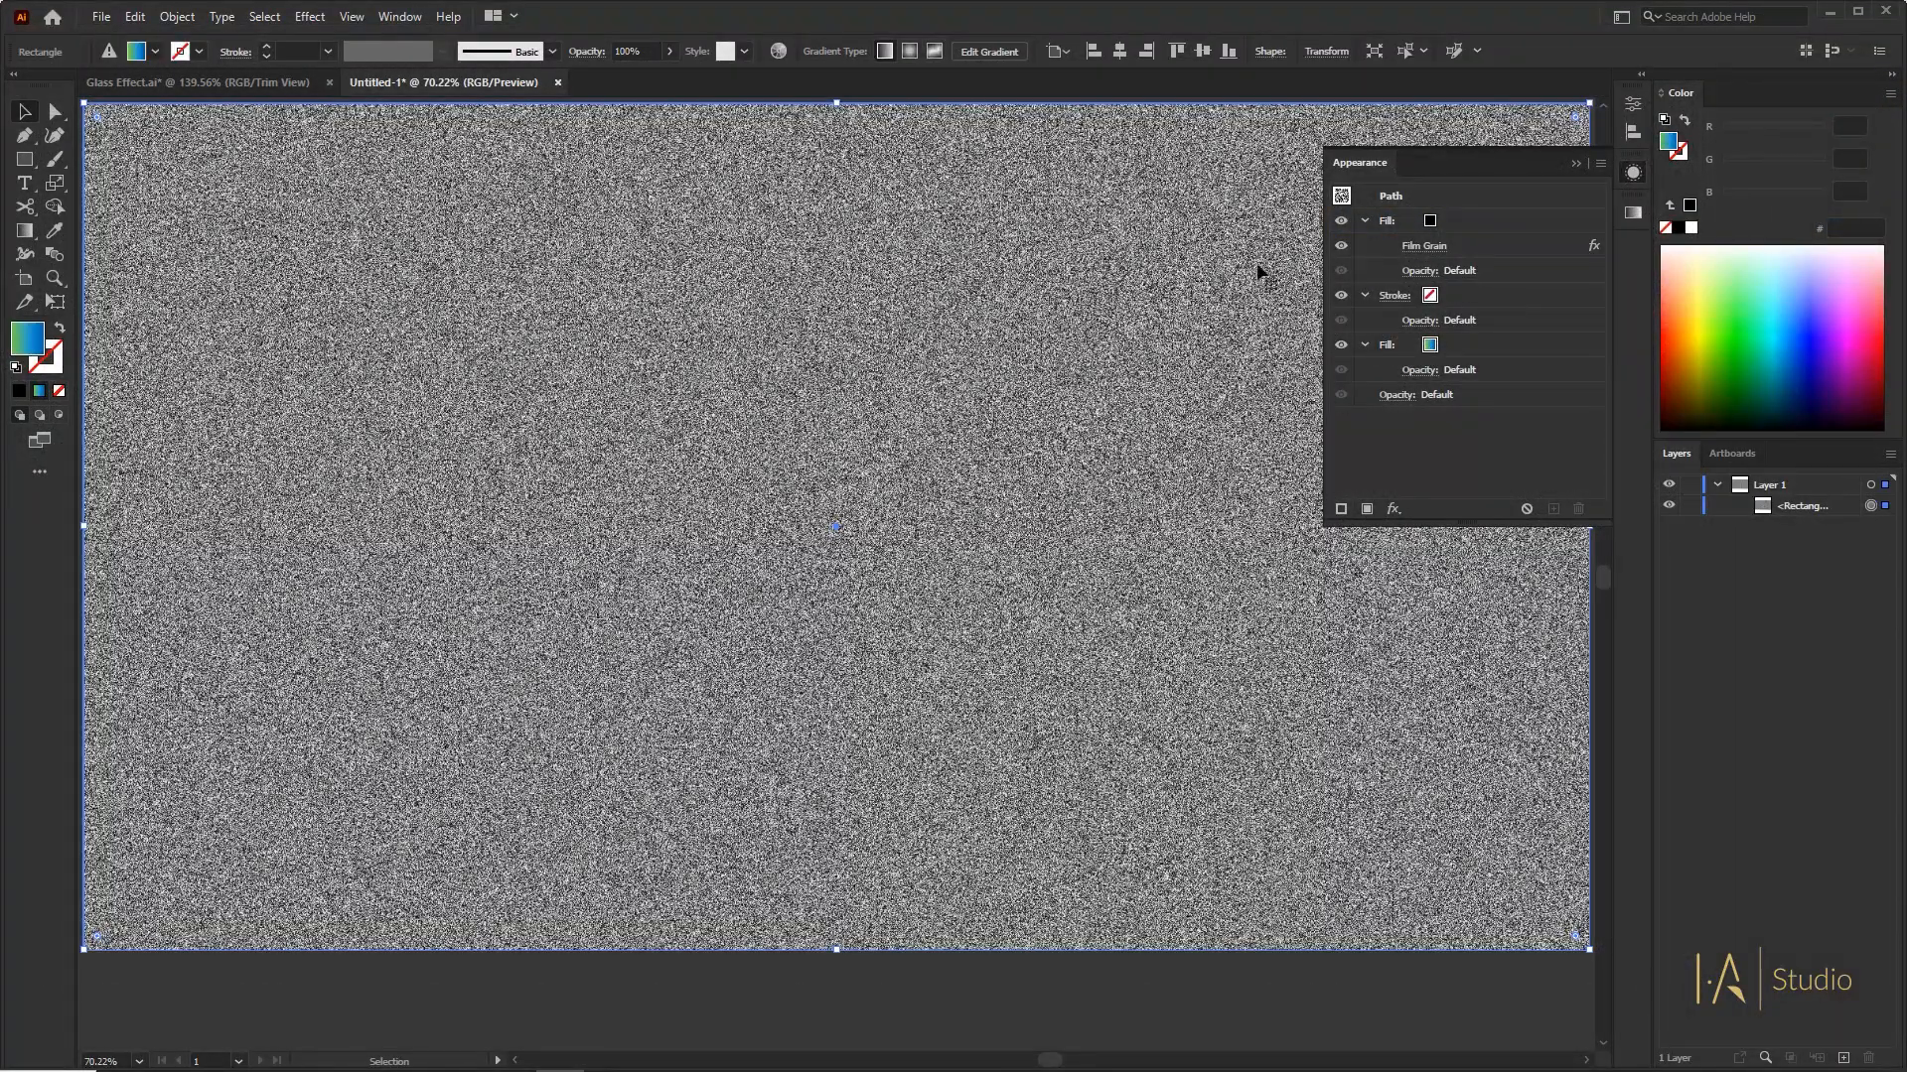
- Set the grain fill's blend mode to Soft Light and its opacity to 60%
{"action": "left_click", "coordinate": [1420, 268]}
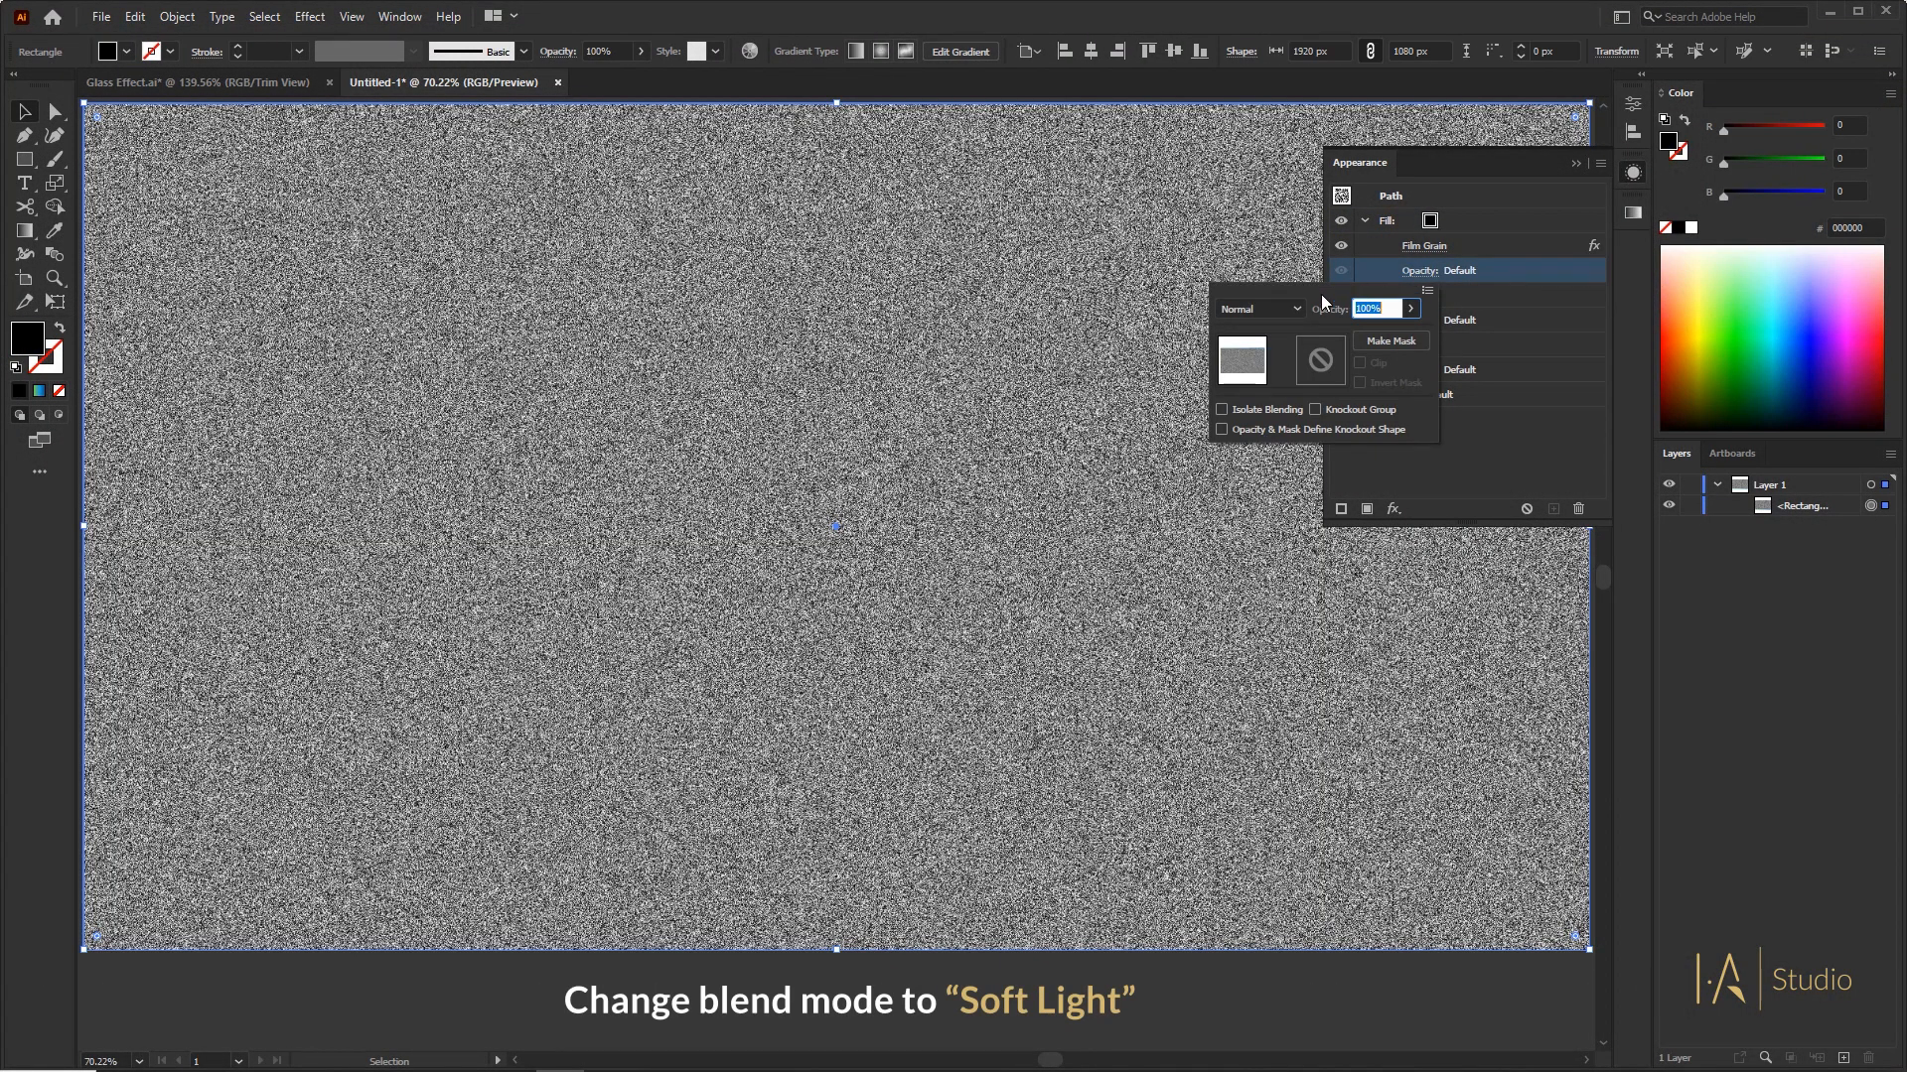
{"action": "left_click", "coordinate": [1269, 310]}
{"action": "left_click", "coordinate": [1263, 519]}
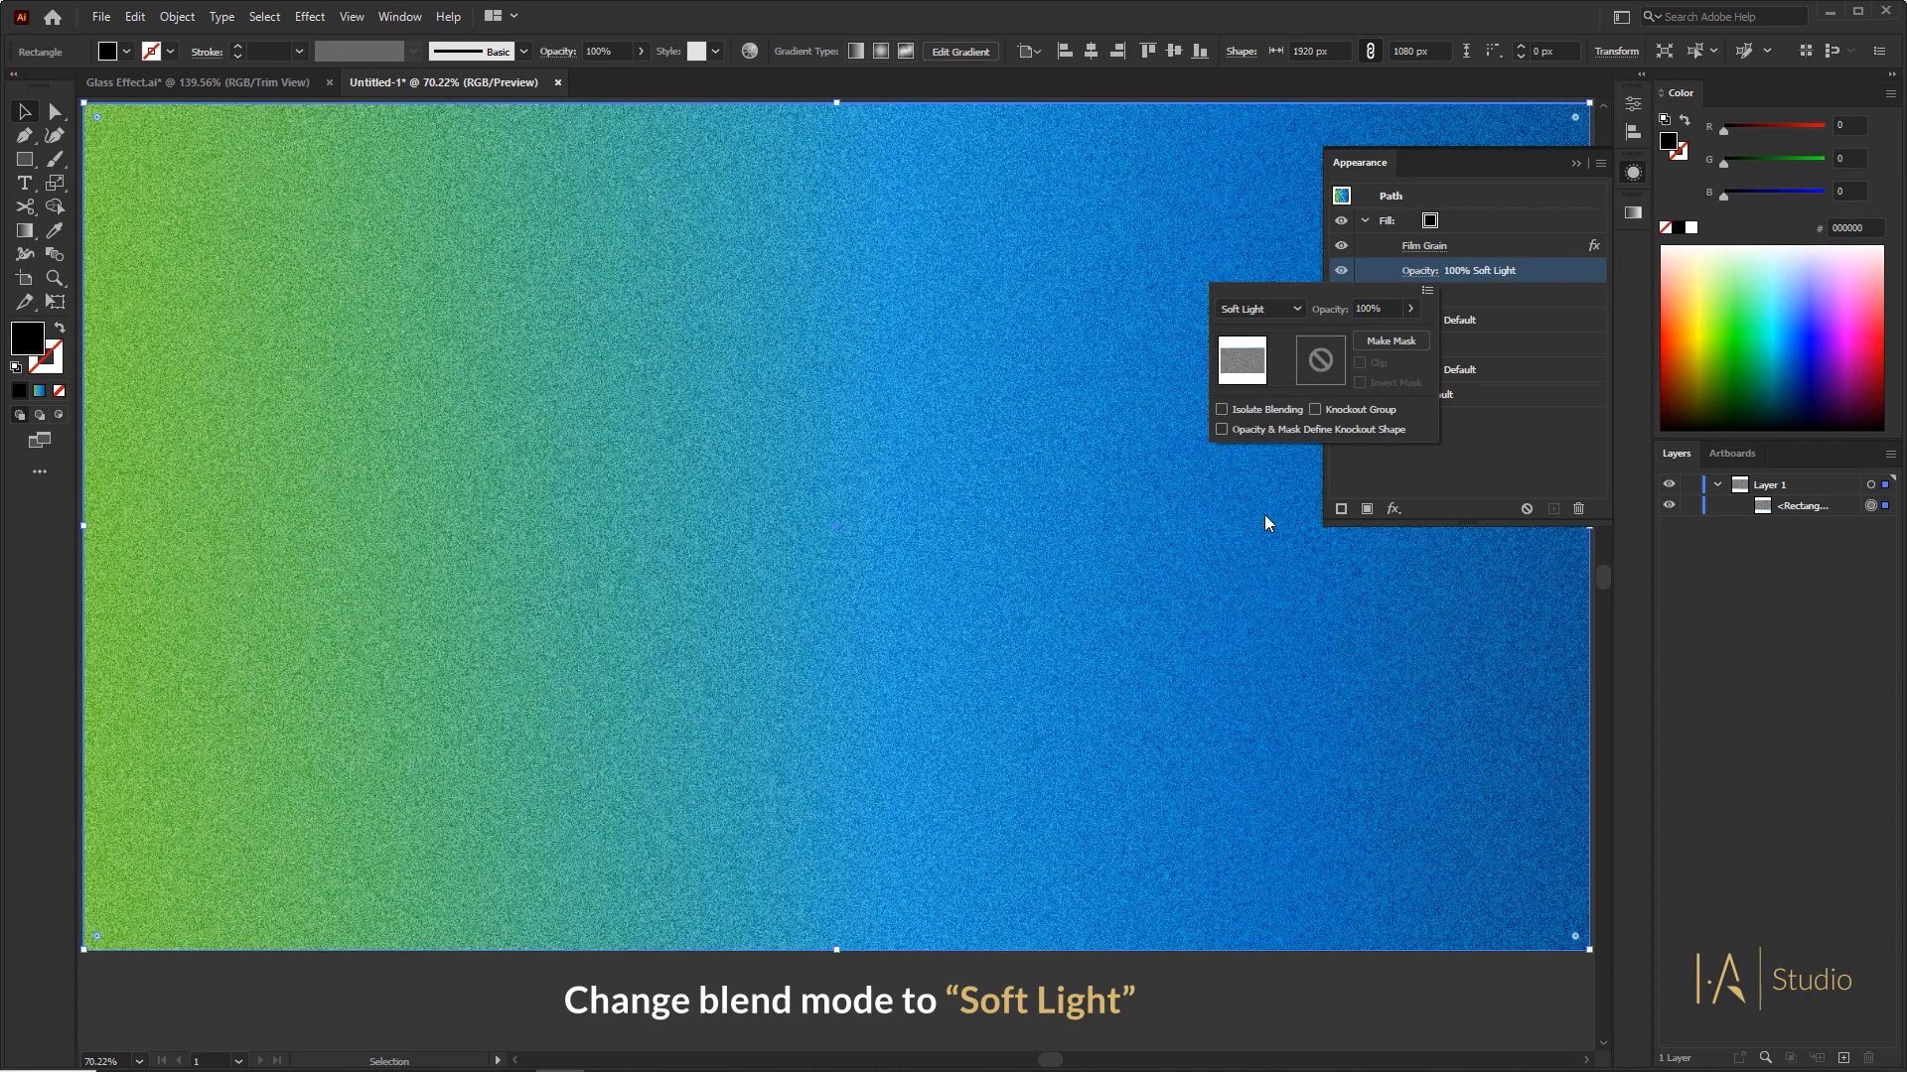
{"action": "left_click", "coordinate": [1432, 274]}
{"action": "left_click", "coordinate": [1422, 272]}
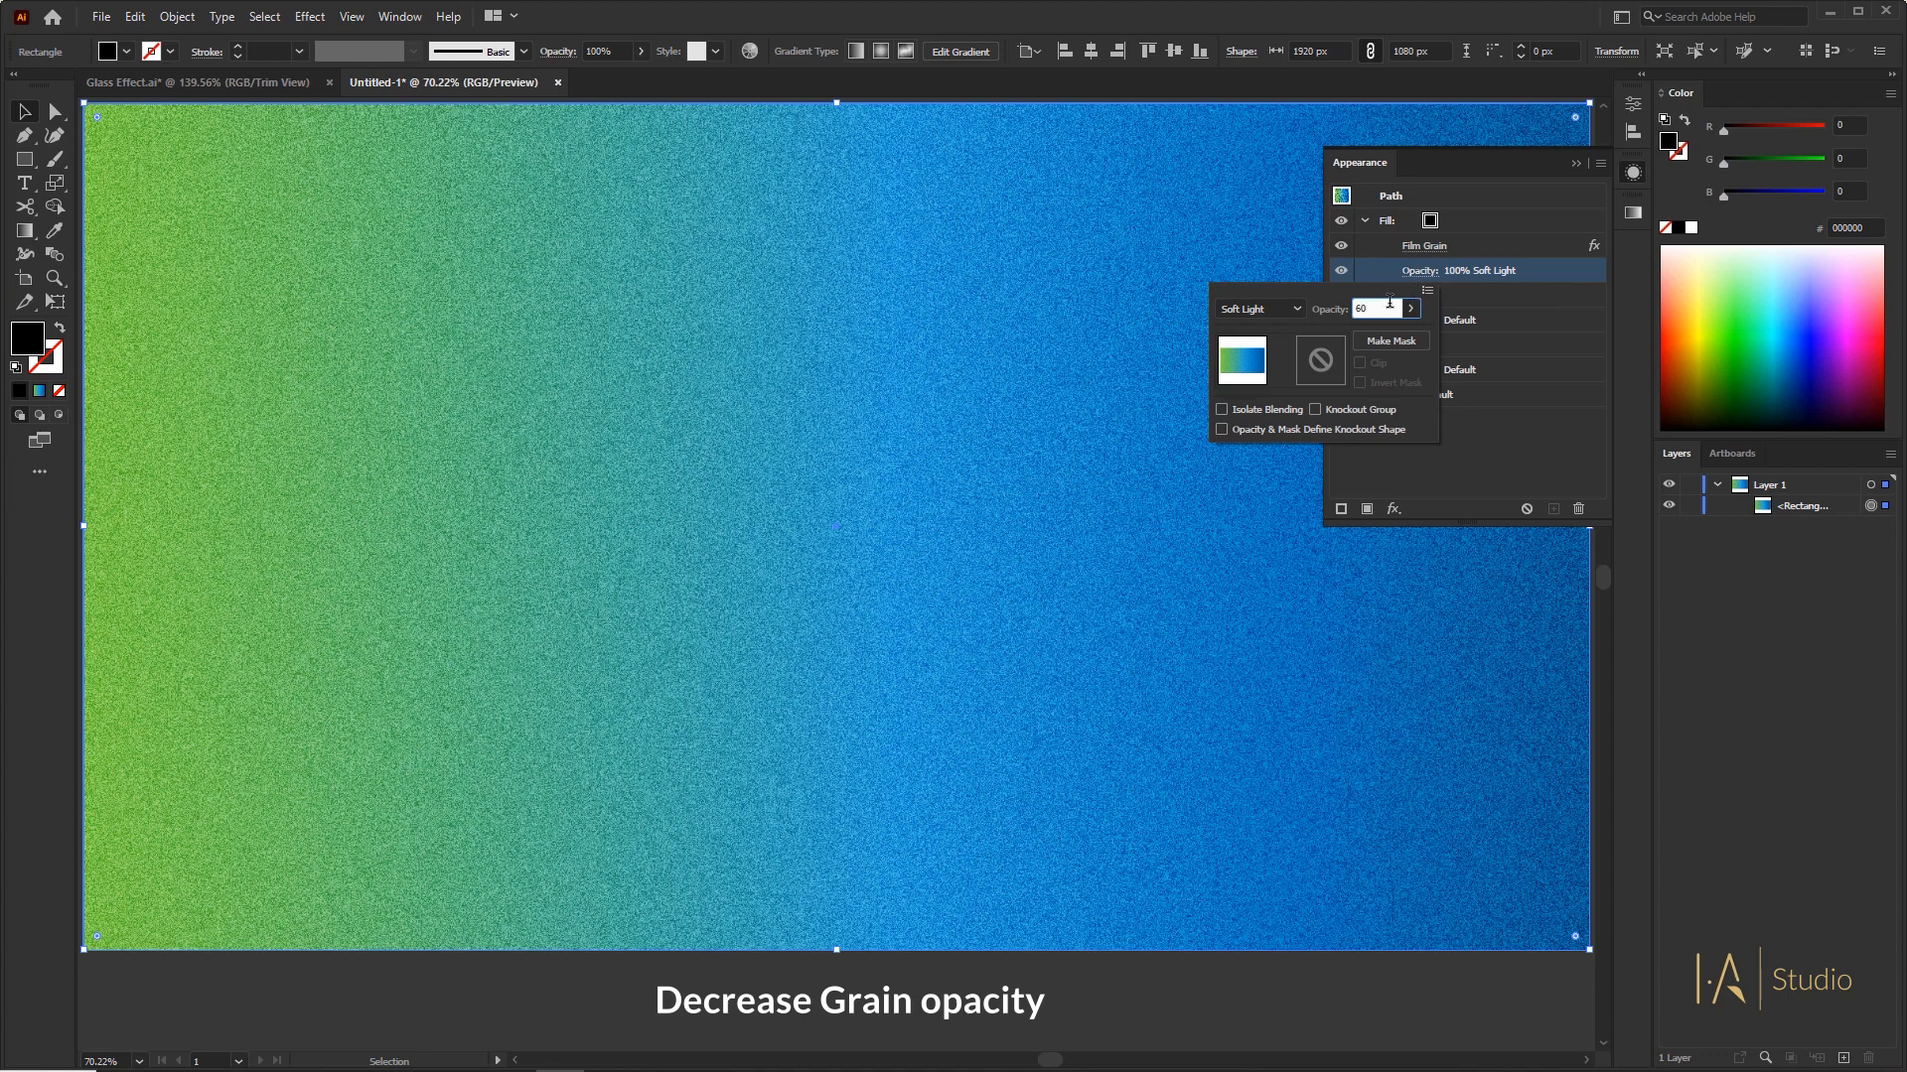
{"action": "key", "text": "Return"}
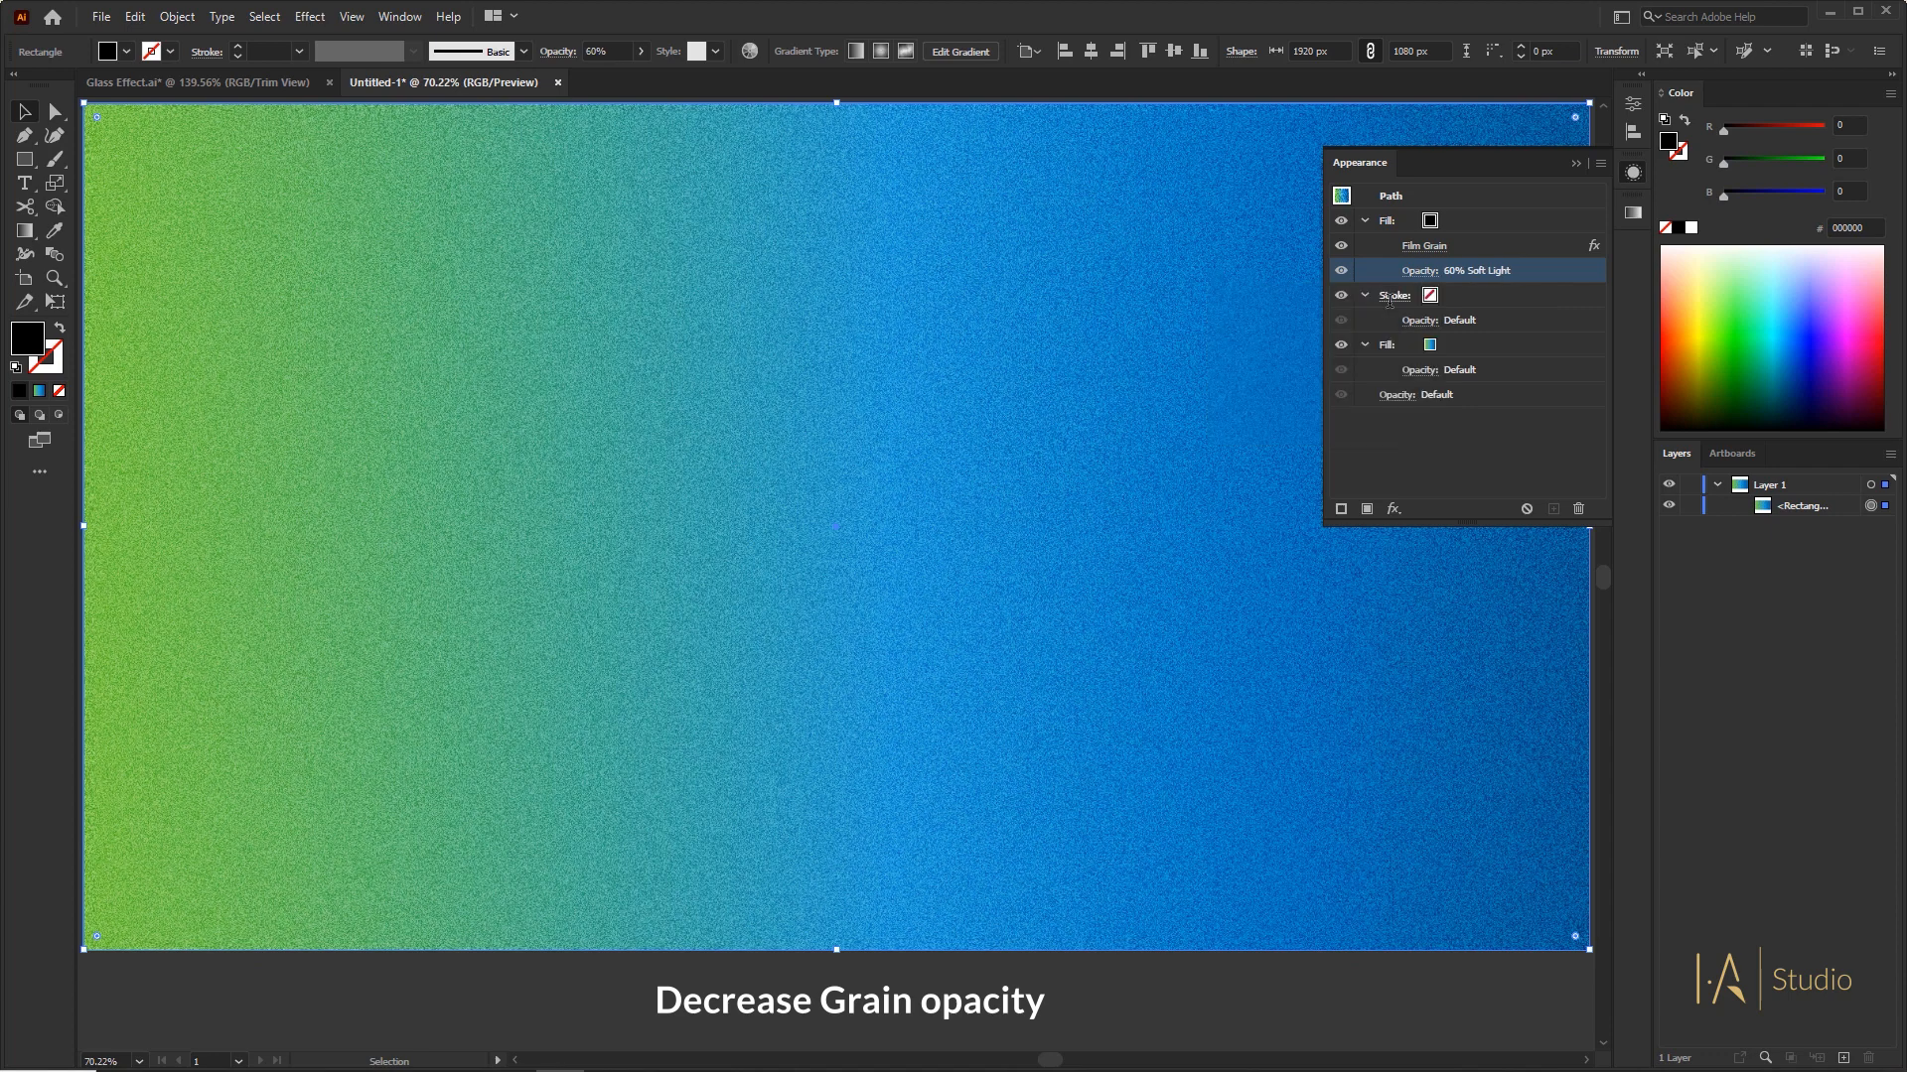
- Deselect the background rectangle and lock it in Layer 1
{"action": "left_click", "coordinate": [1575, 165]}
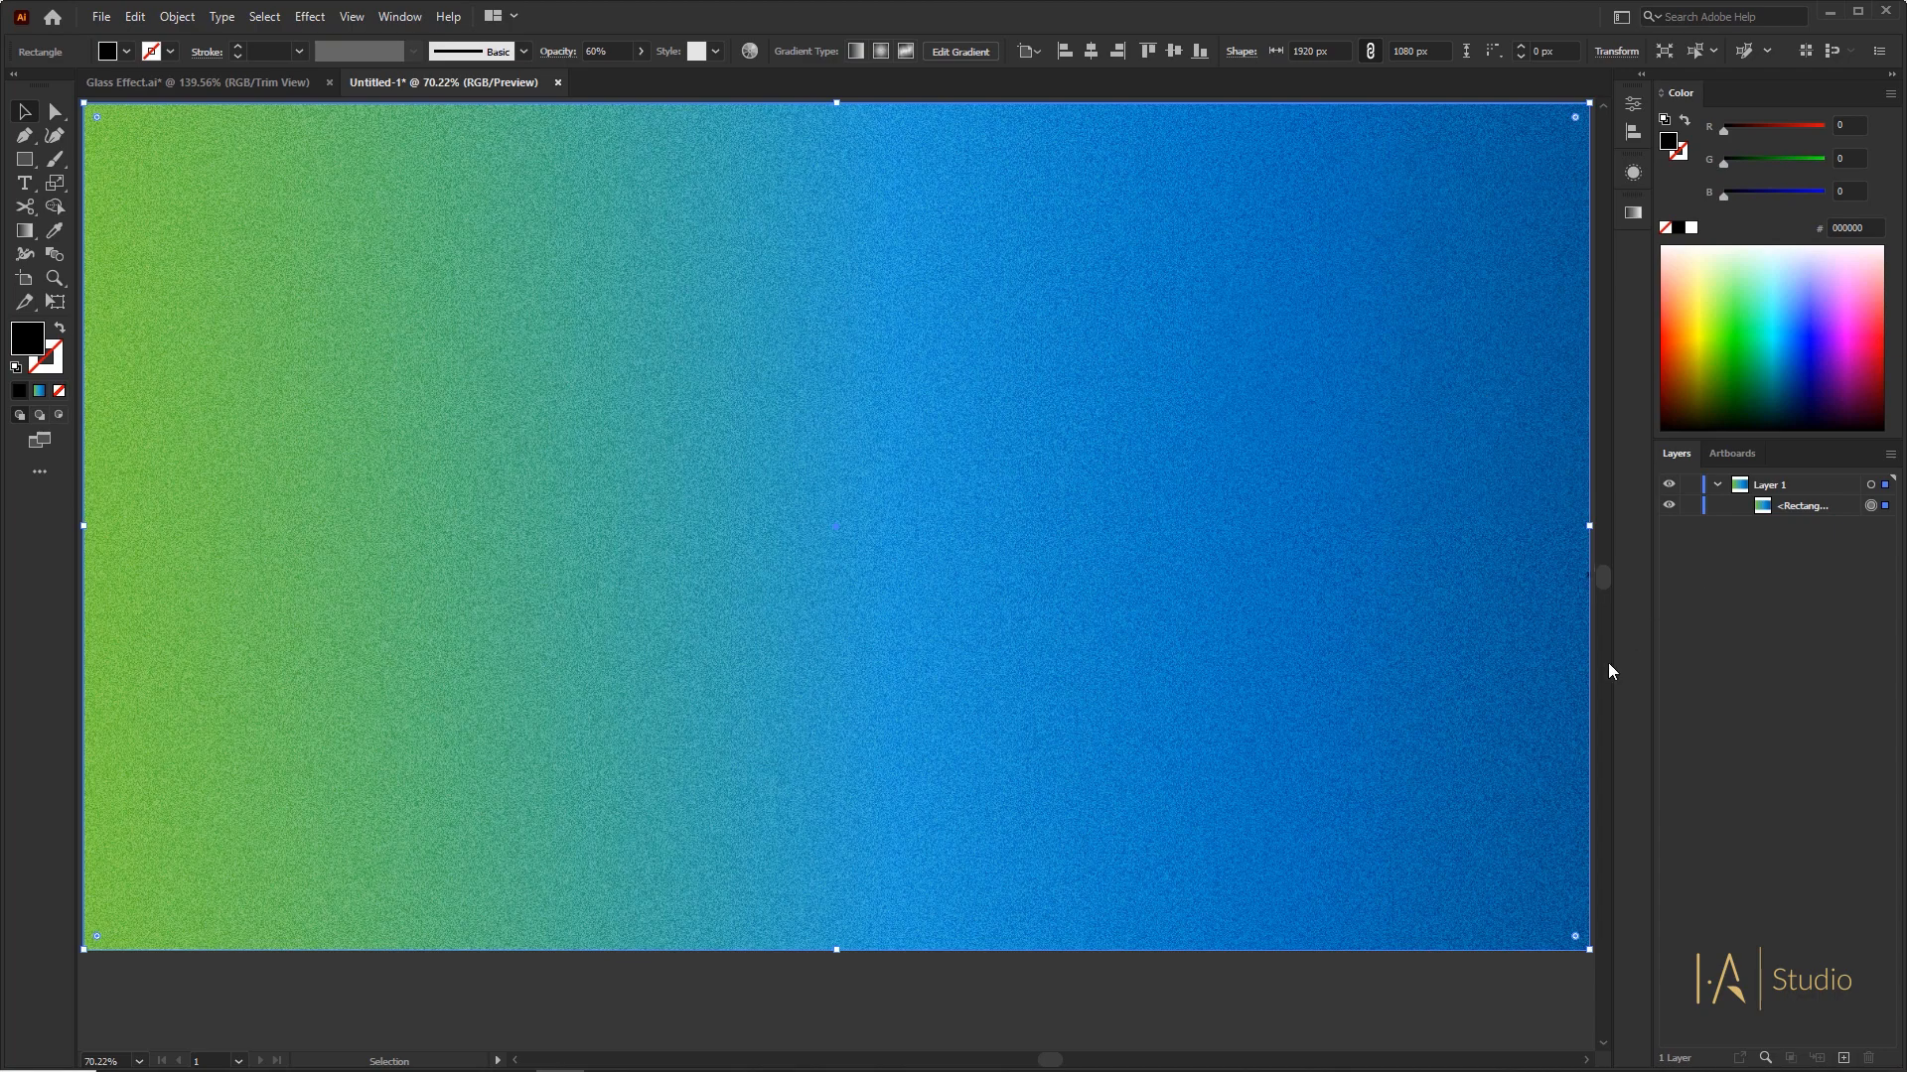
{"action": "left_click", "coordinate": [1244, 997]}
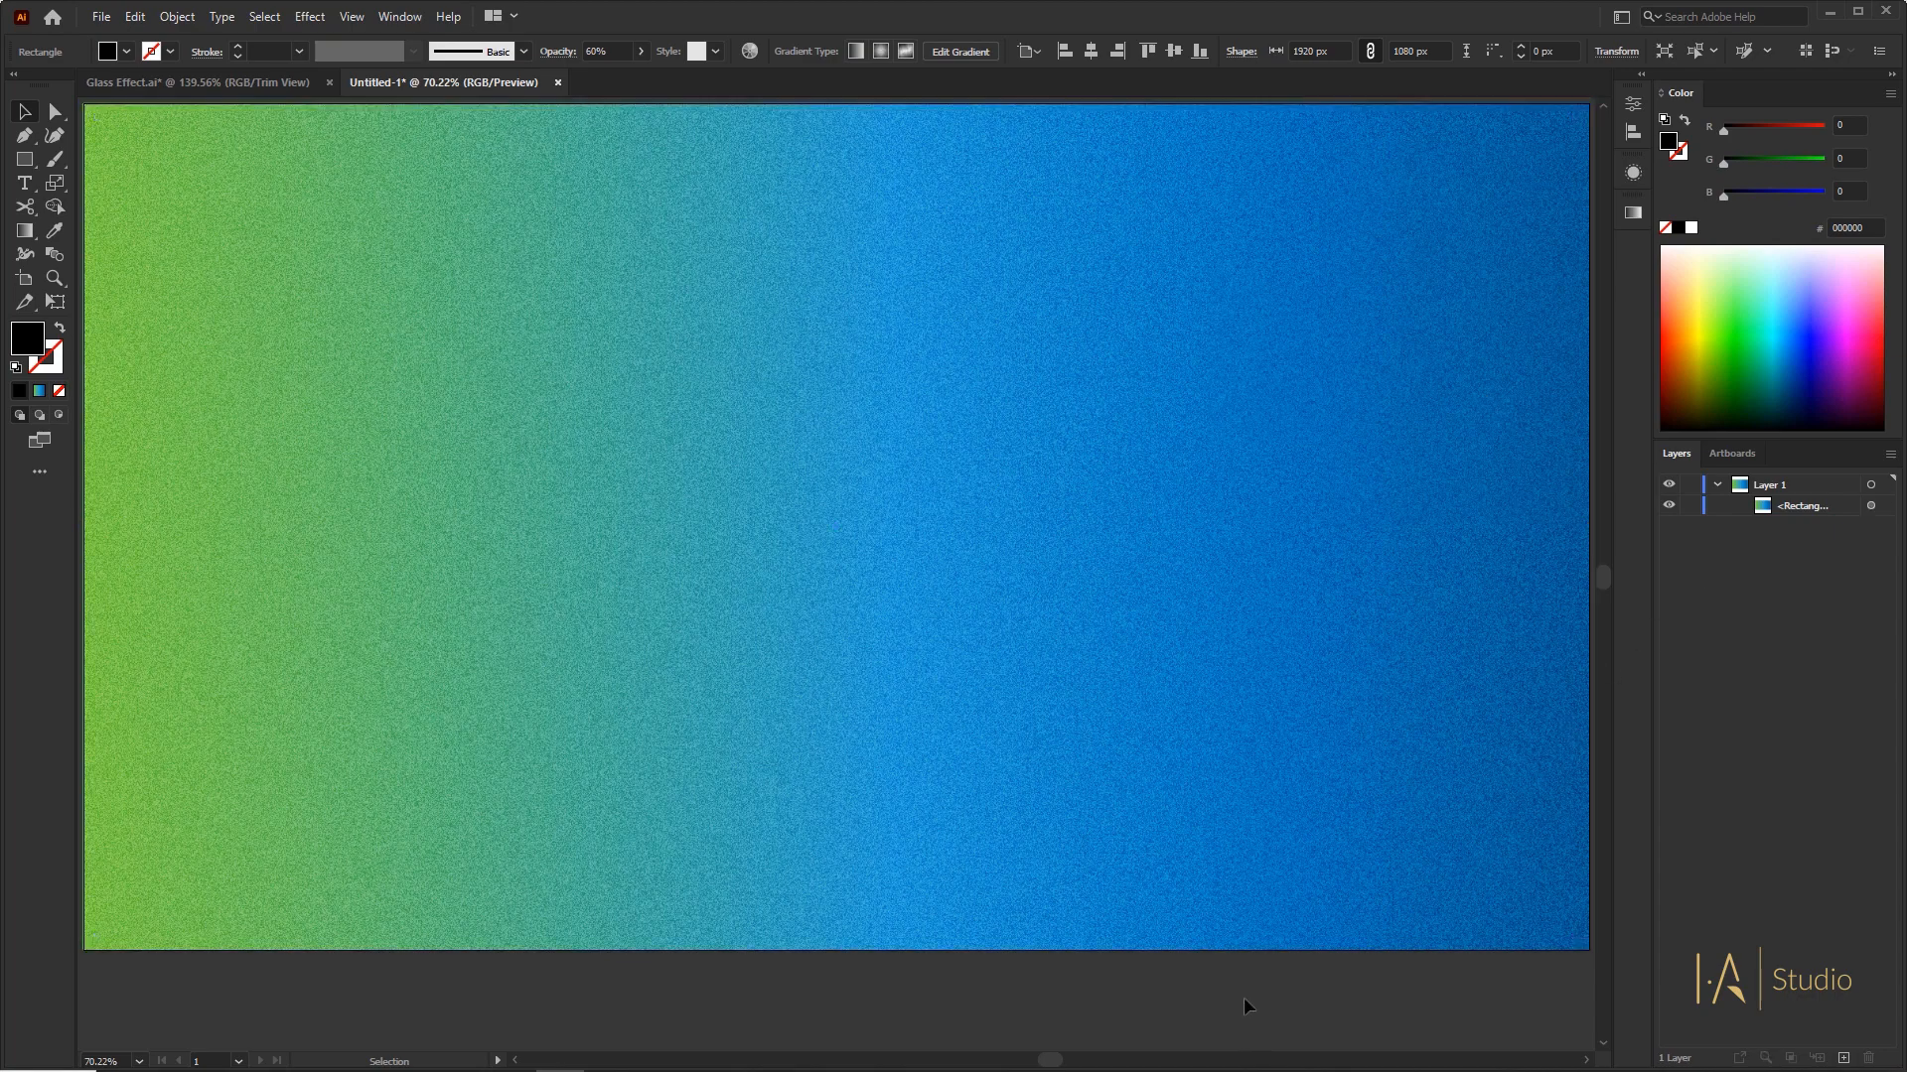
{"action": "left_click", "coordinate": [1690, 506]}
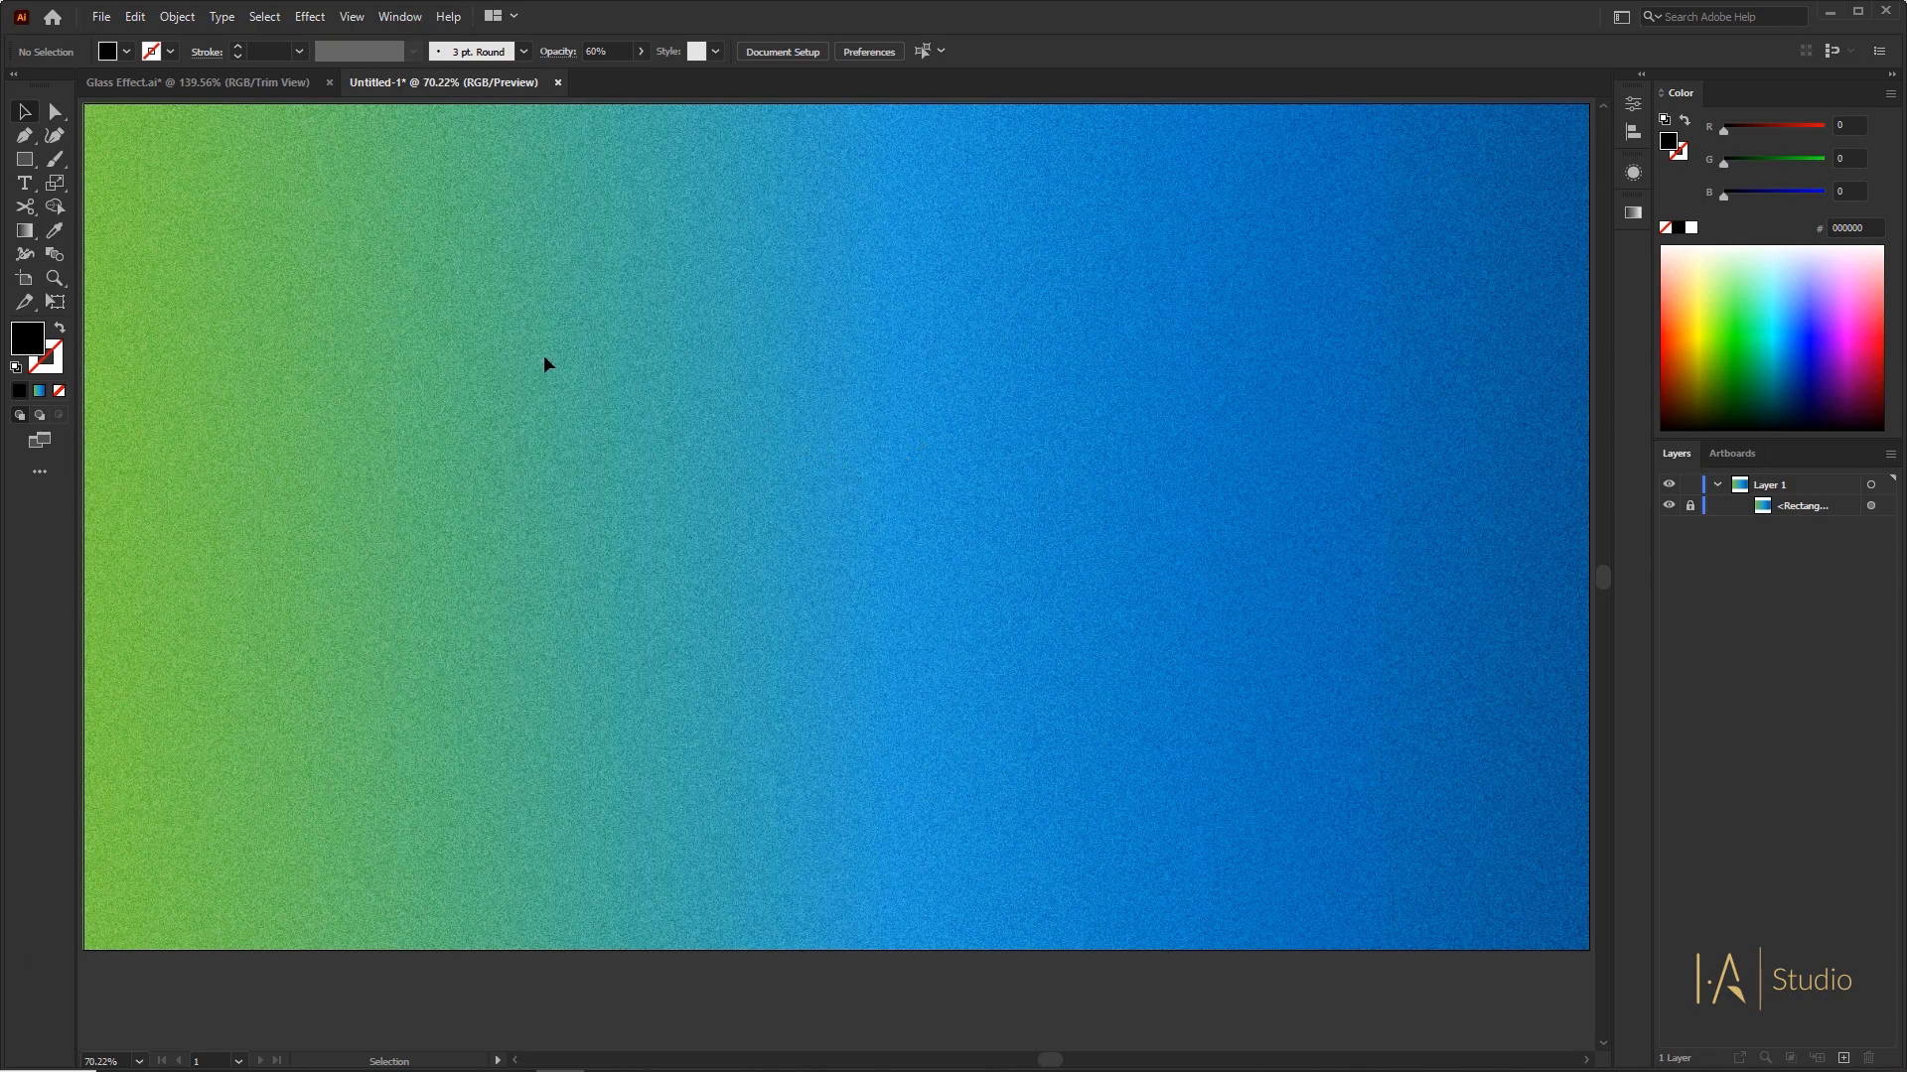
- Place a point text object on the artboard, enlarge it to about 150 pt and move it towards the middle
{"action": "key", "text": "t"}
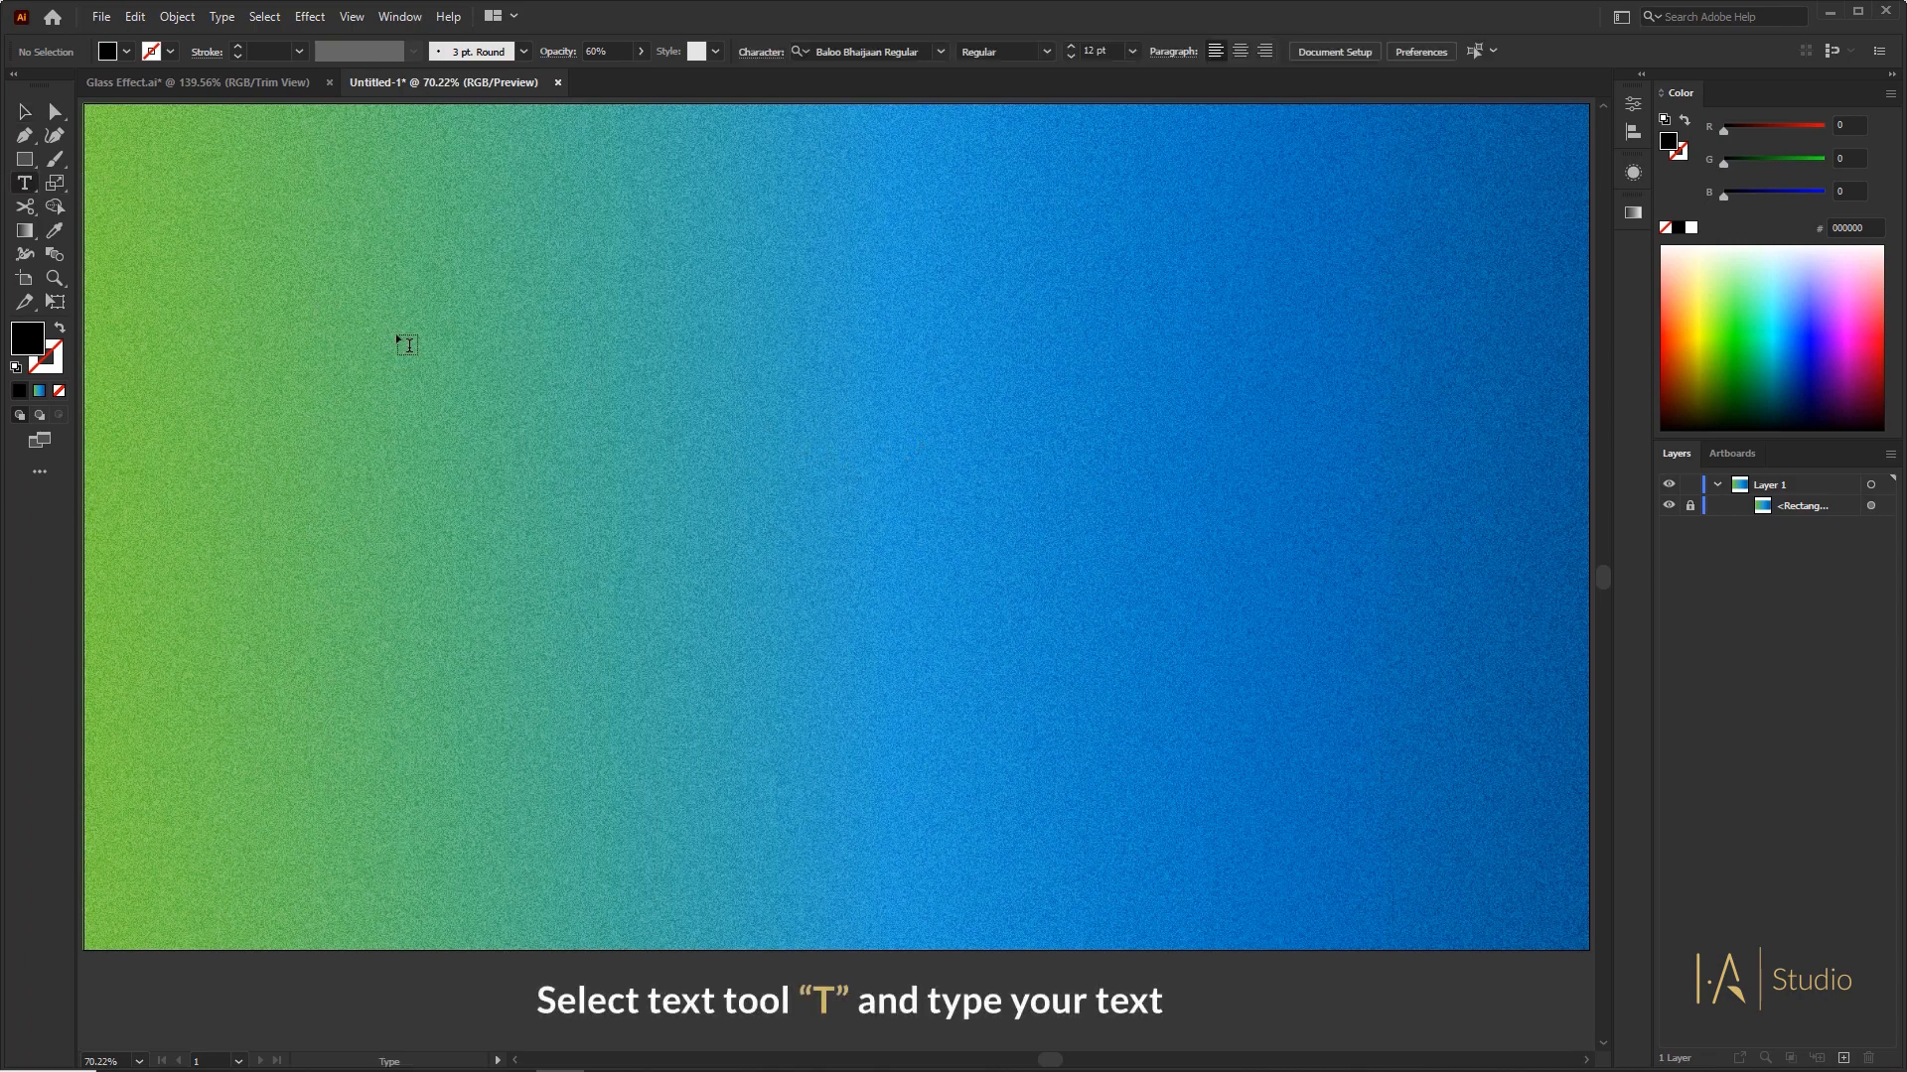
{"action": "left_click", "coordinate": [578, 447]}
{"action": "left_click", "coordinate": [27, 124]}
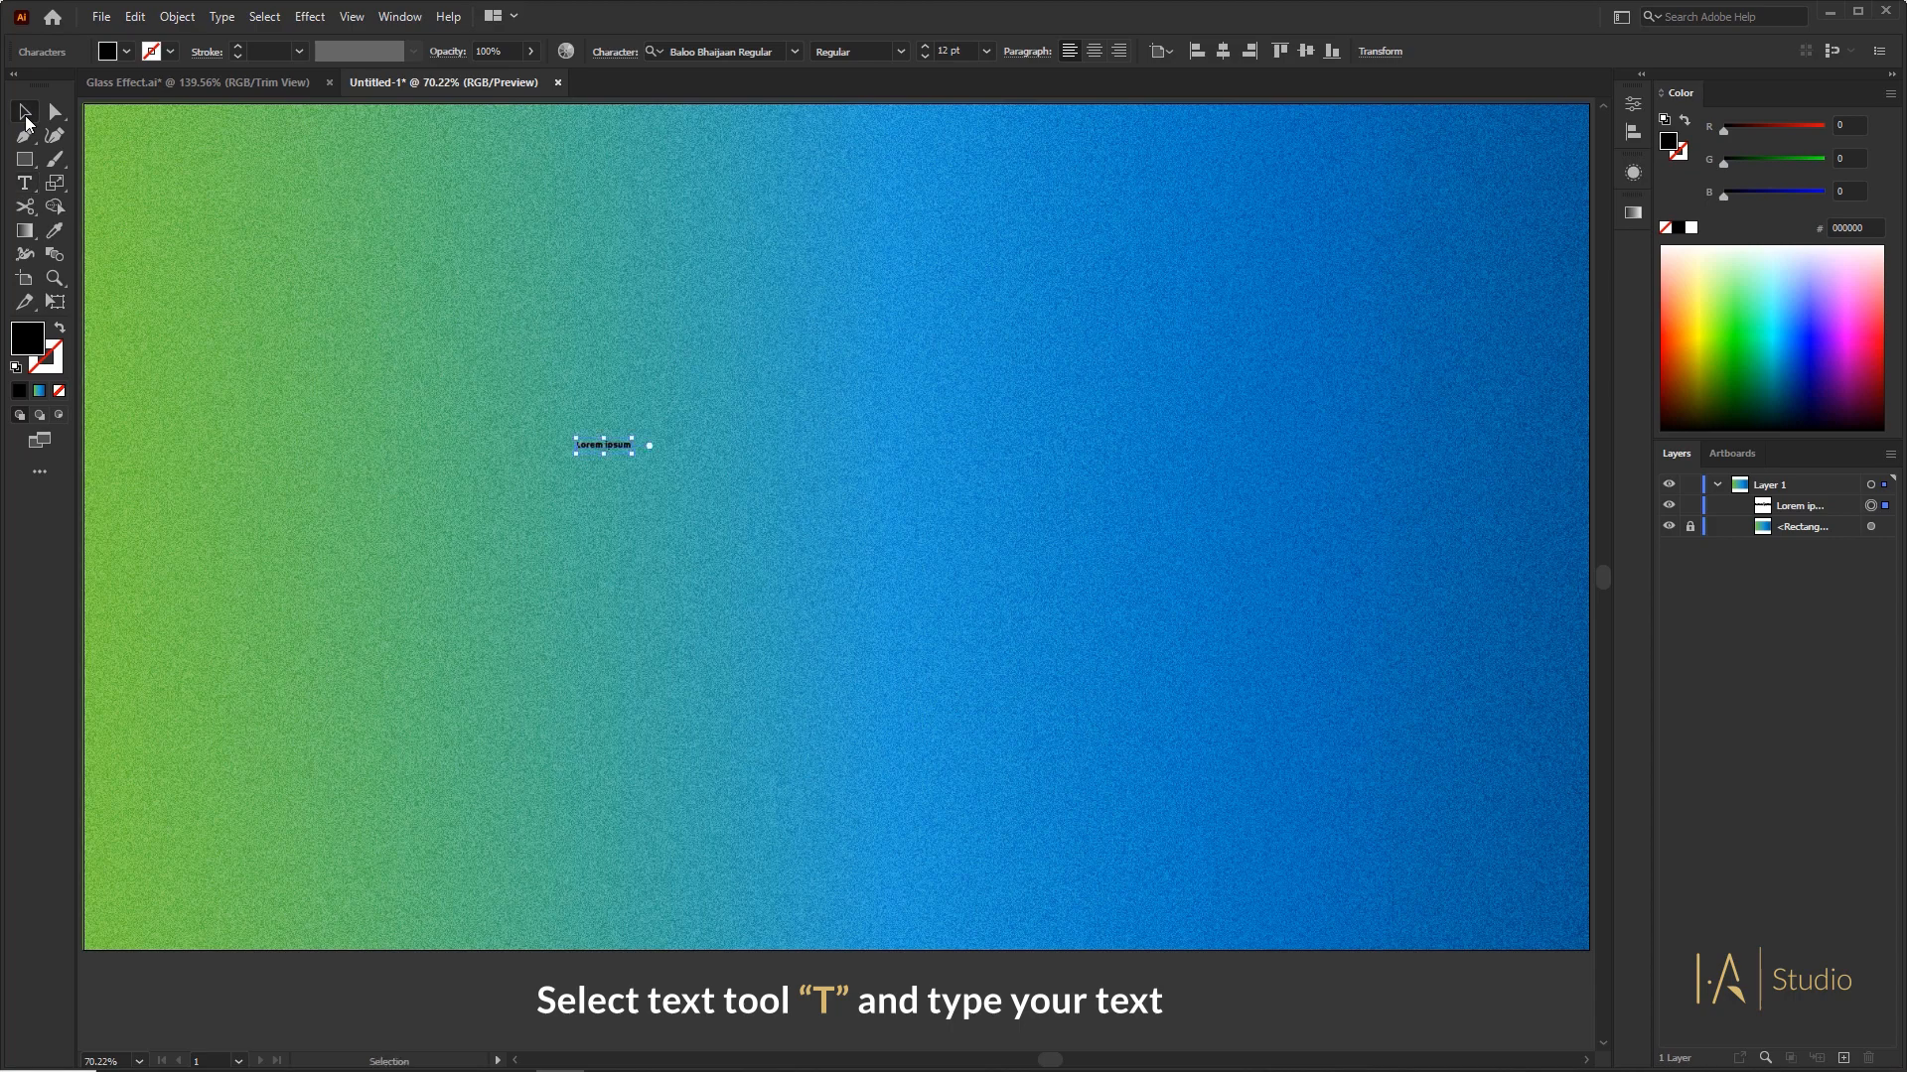
{"action": "left_click_drag", "start_coordinate": [635, 438], "coordinate": [1264, 298]}
{"action": "left_click_drag", "start_coordinate": [1009, 363], "coordinate": [879, 477]}
- Replace the placeholder wording with BLEND TEXT
{"action": "key", "text": "t"}
{"action": "triple_click", "coordinate": [844, 479]}
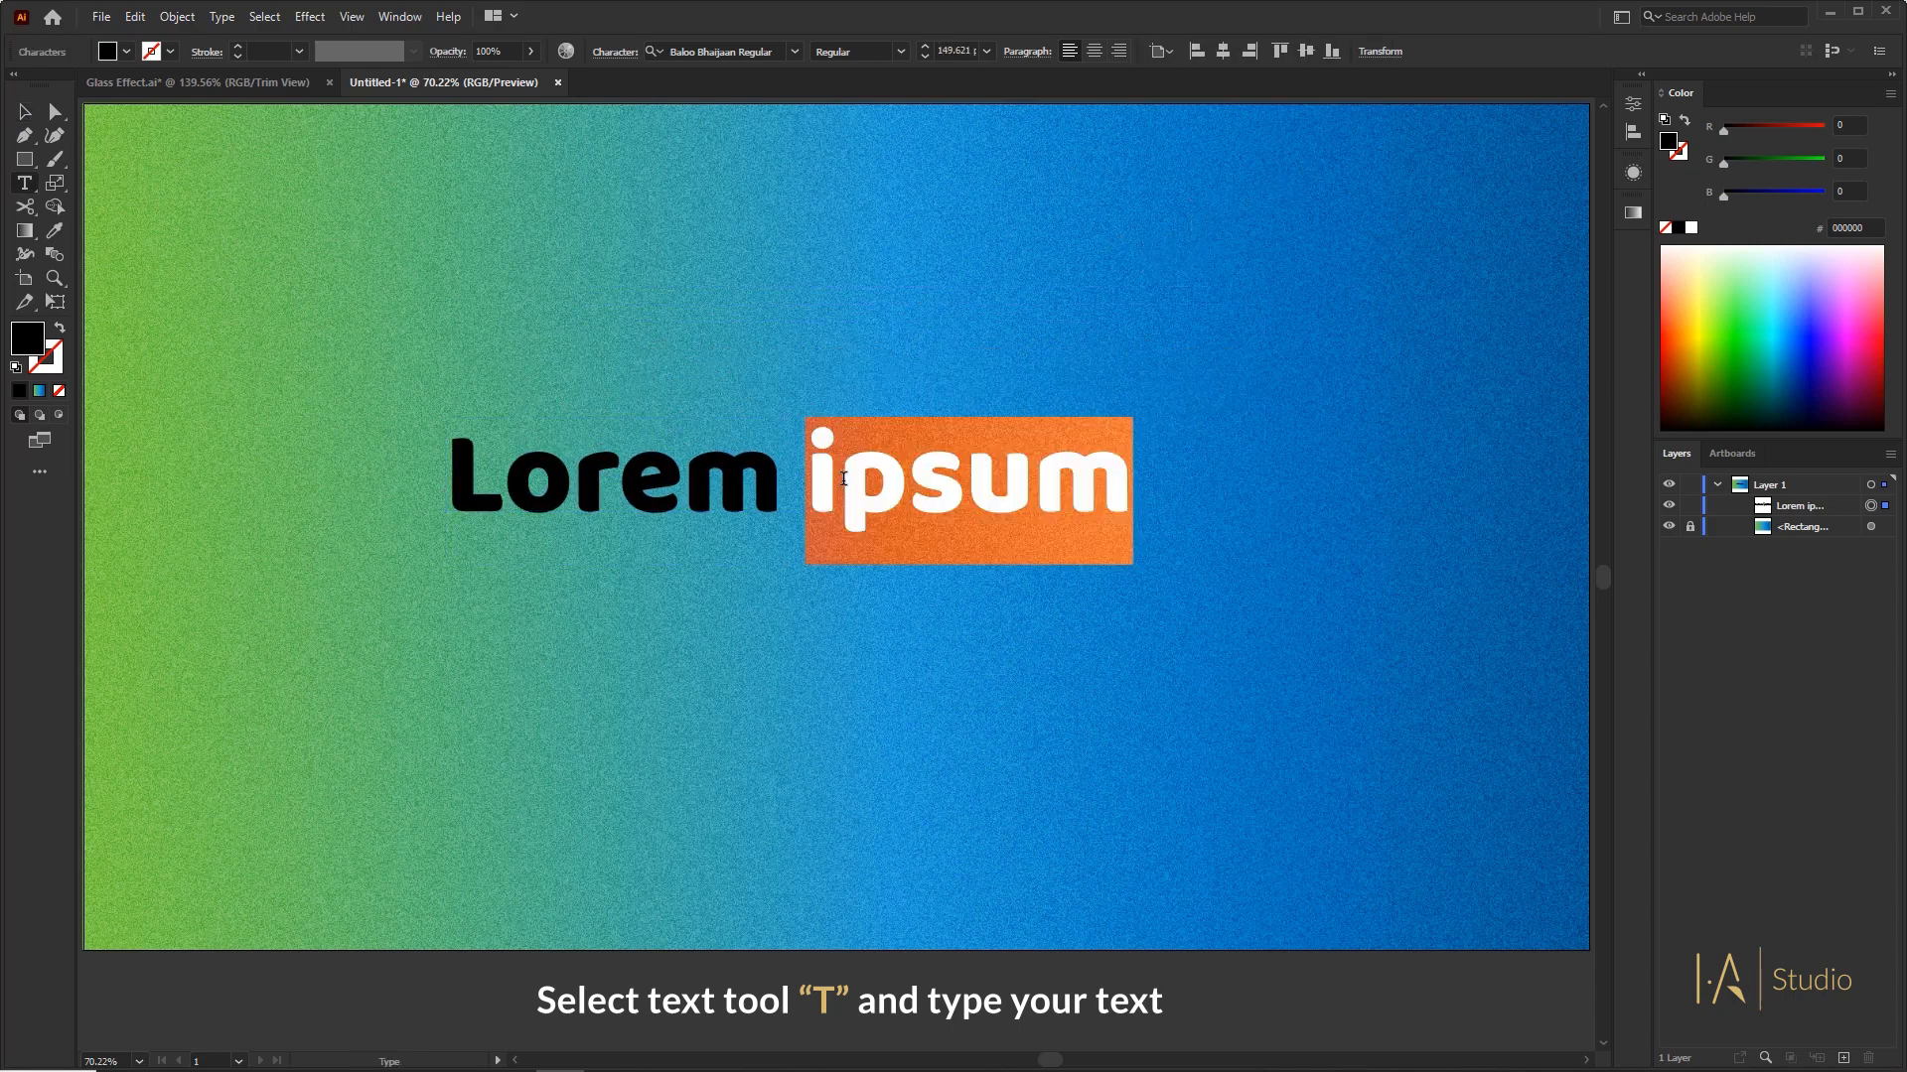
{"action": "type", "text": "BLEND TEXT"}
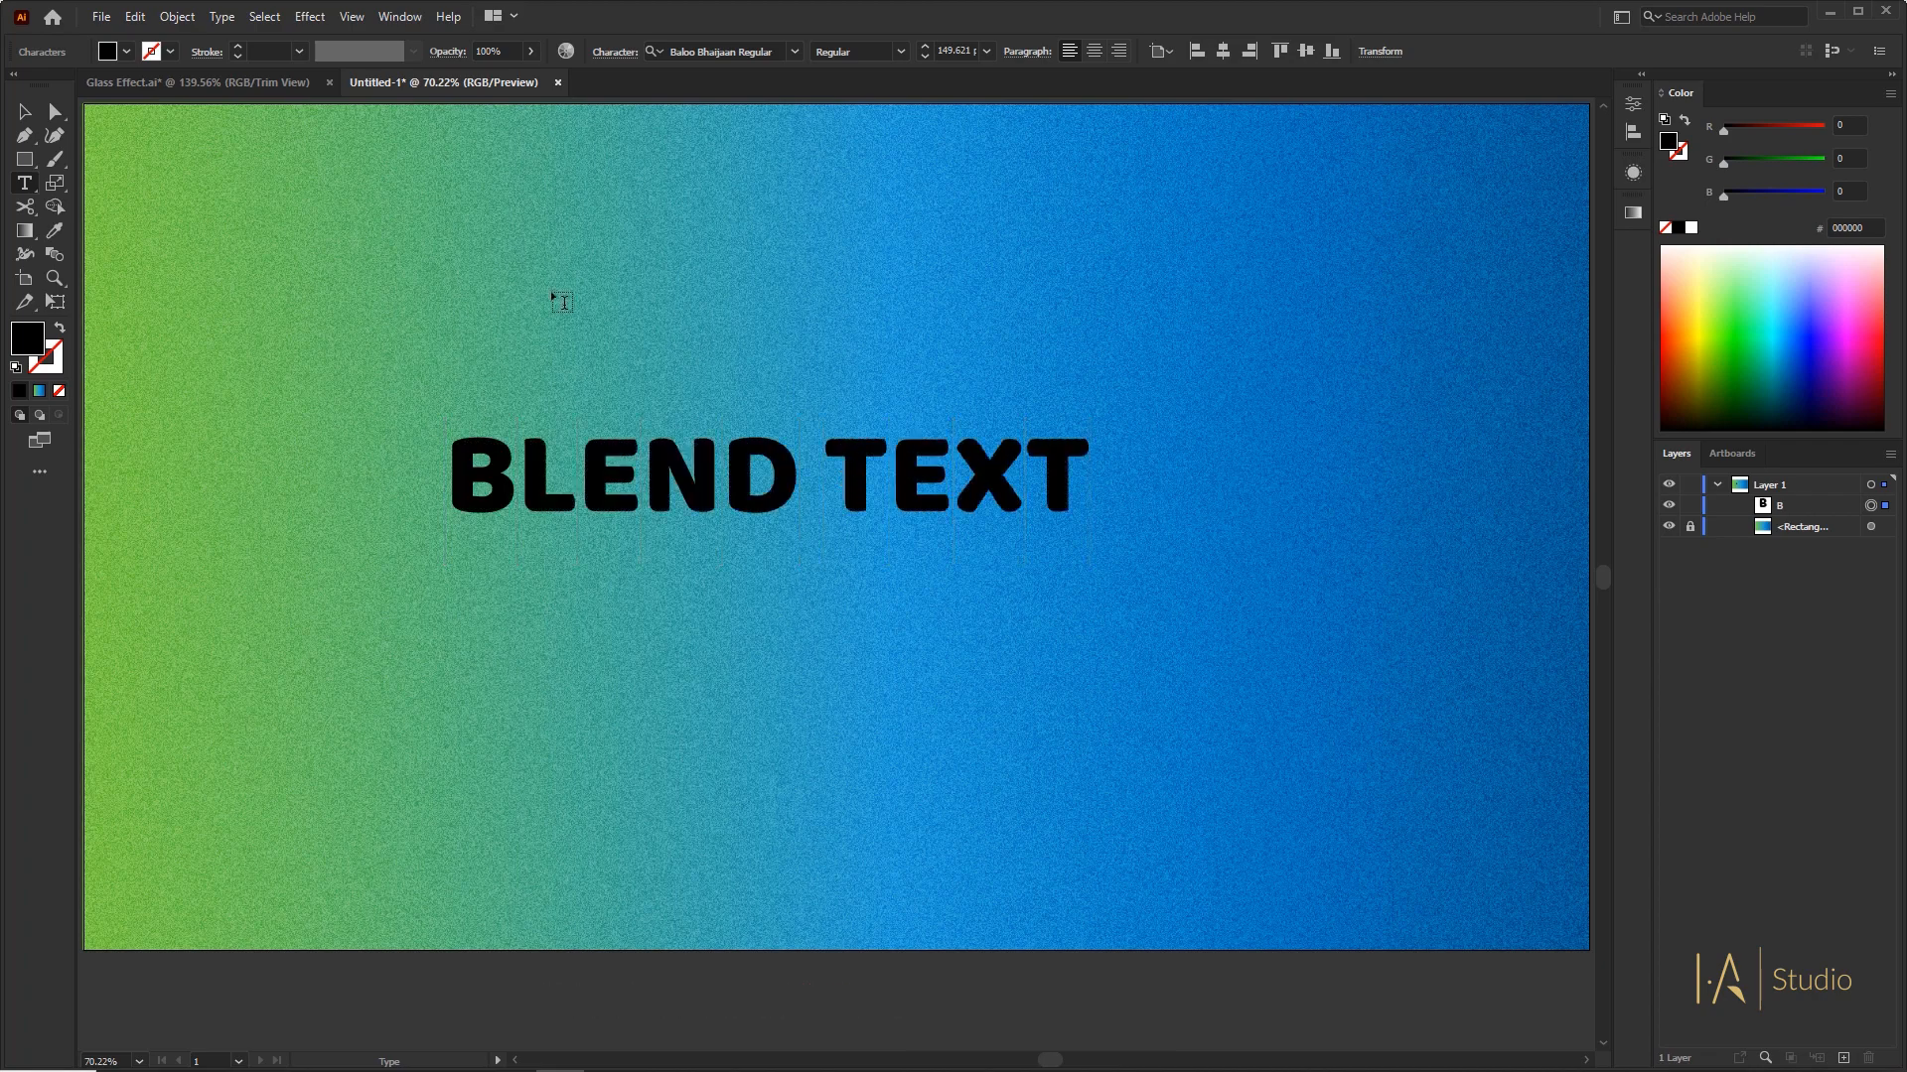
- Centre the BLEND TEXT object horizontally and vertically on the artboard and convert it to outlines
{"action": "left_click", "coordinate": [25, 111]}
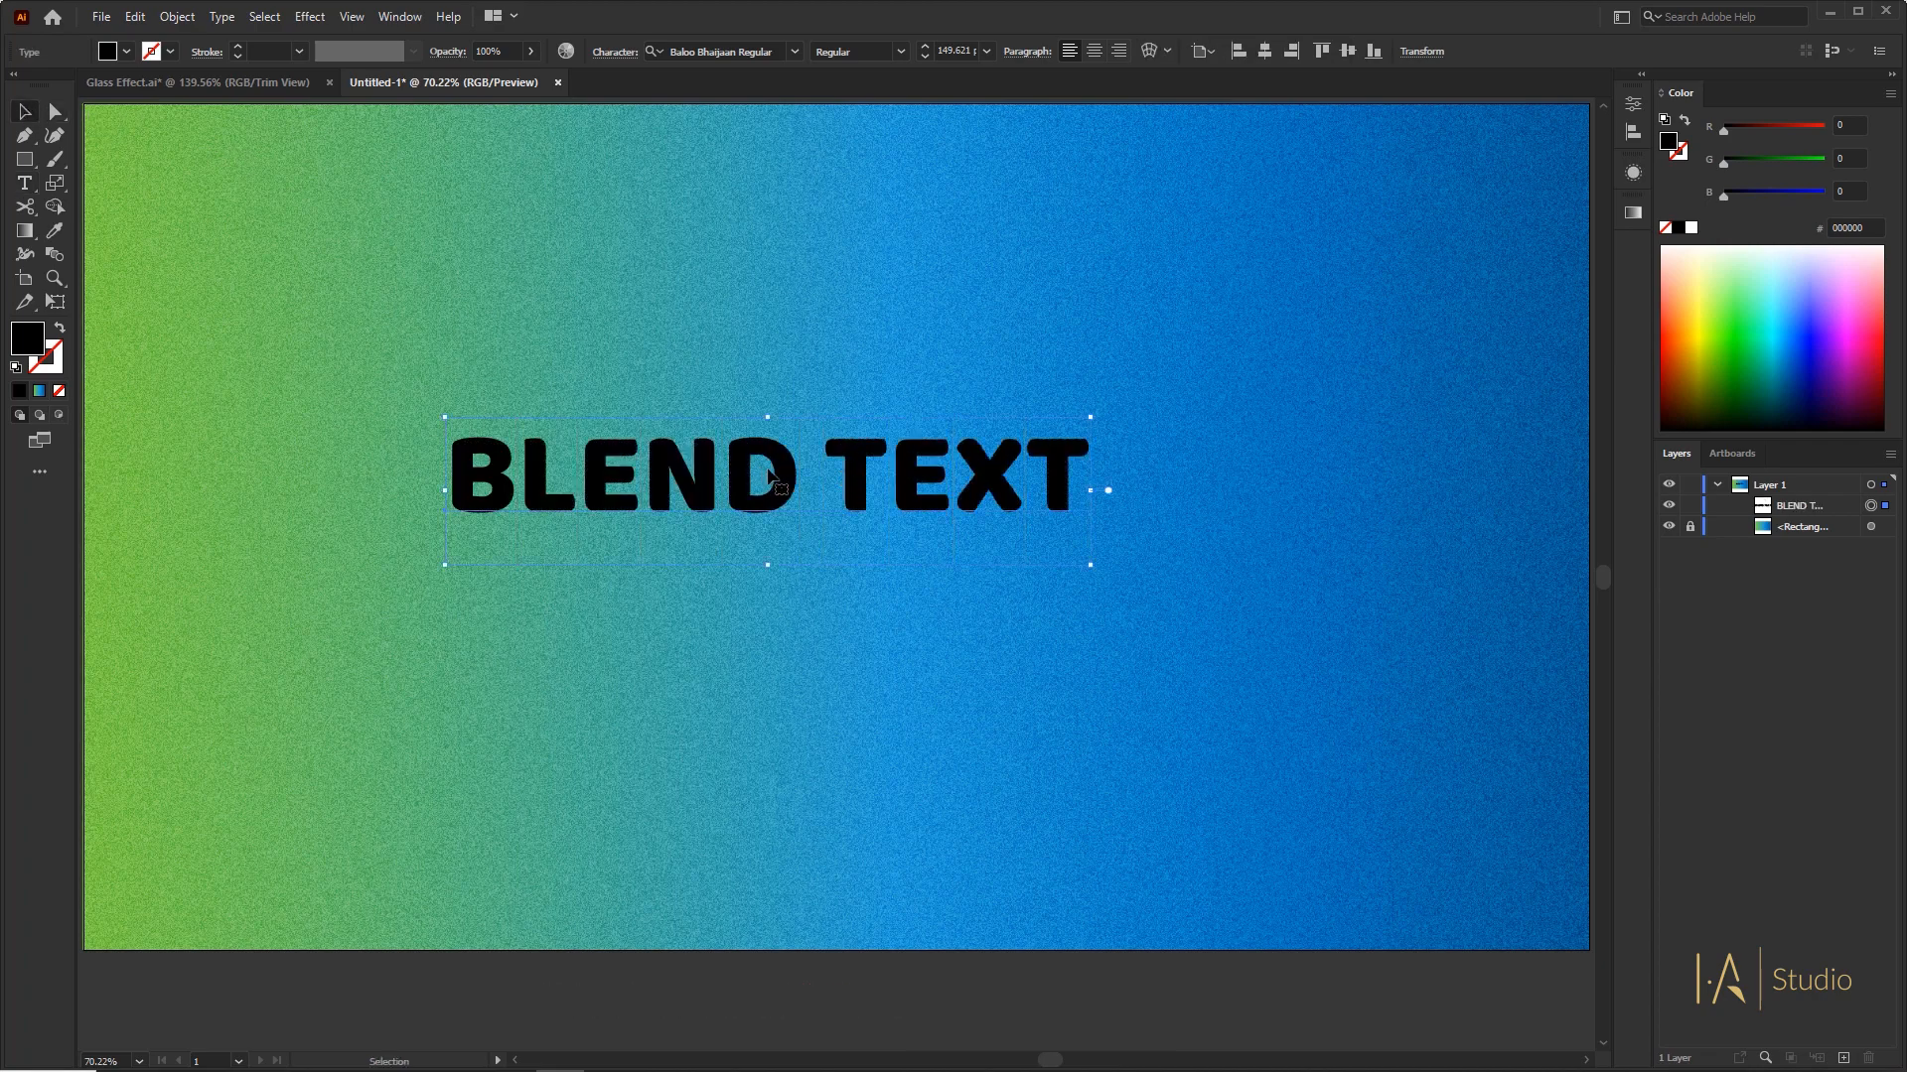
{"action": "left_click", "coordinate": [1265, 53]}
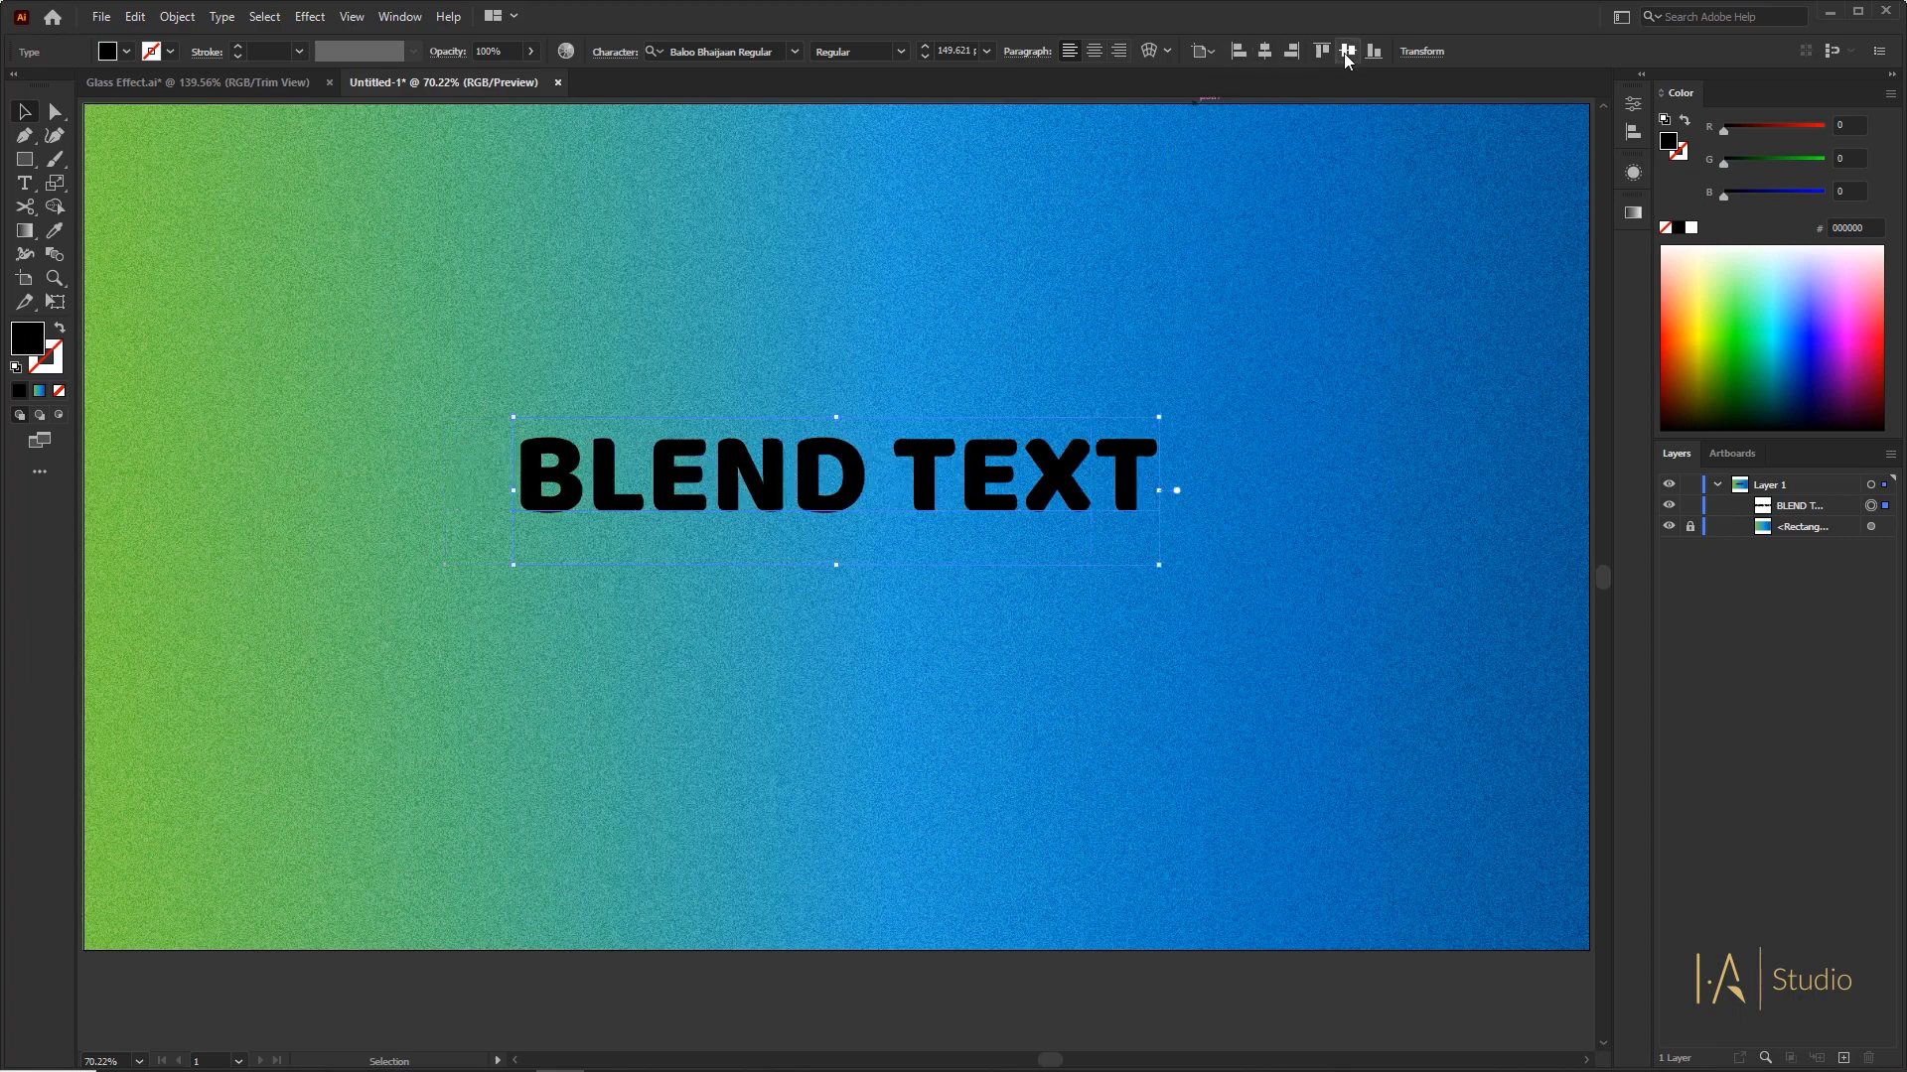
{"action": "left_click", "coordinate": [1347, 51]}
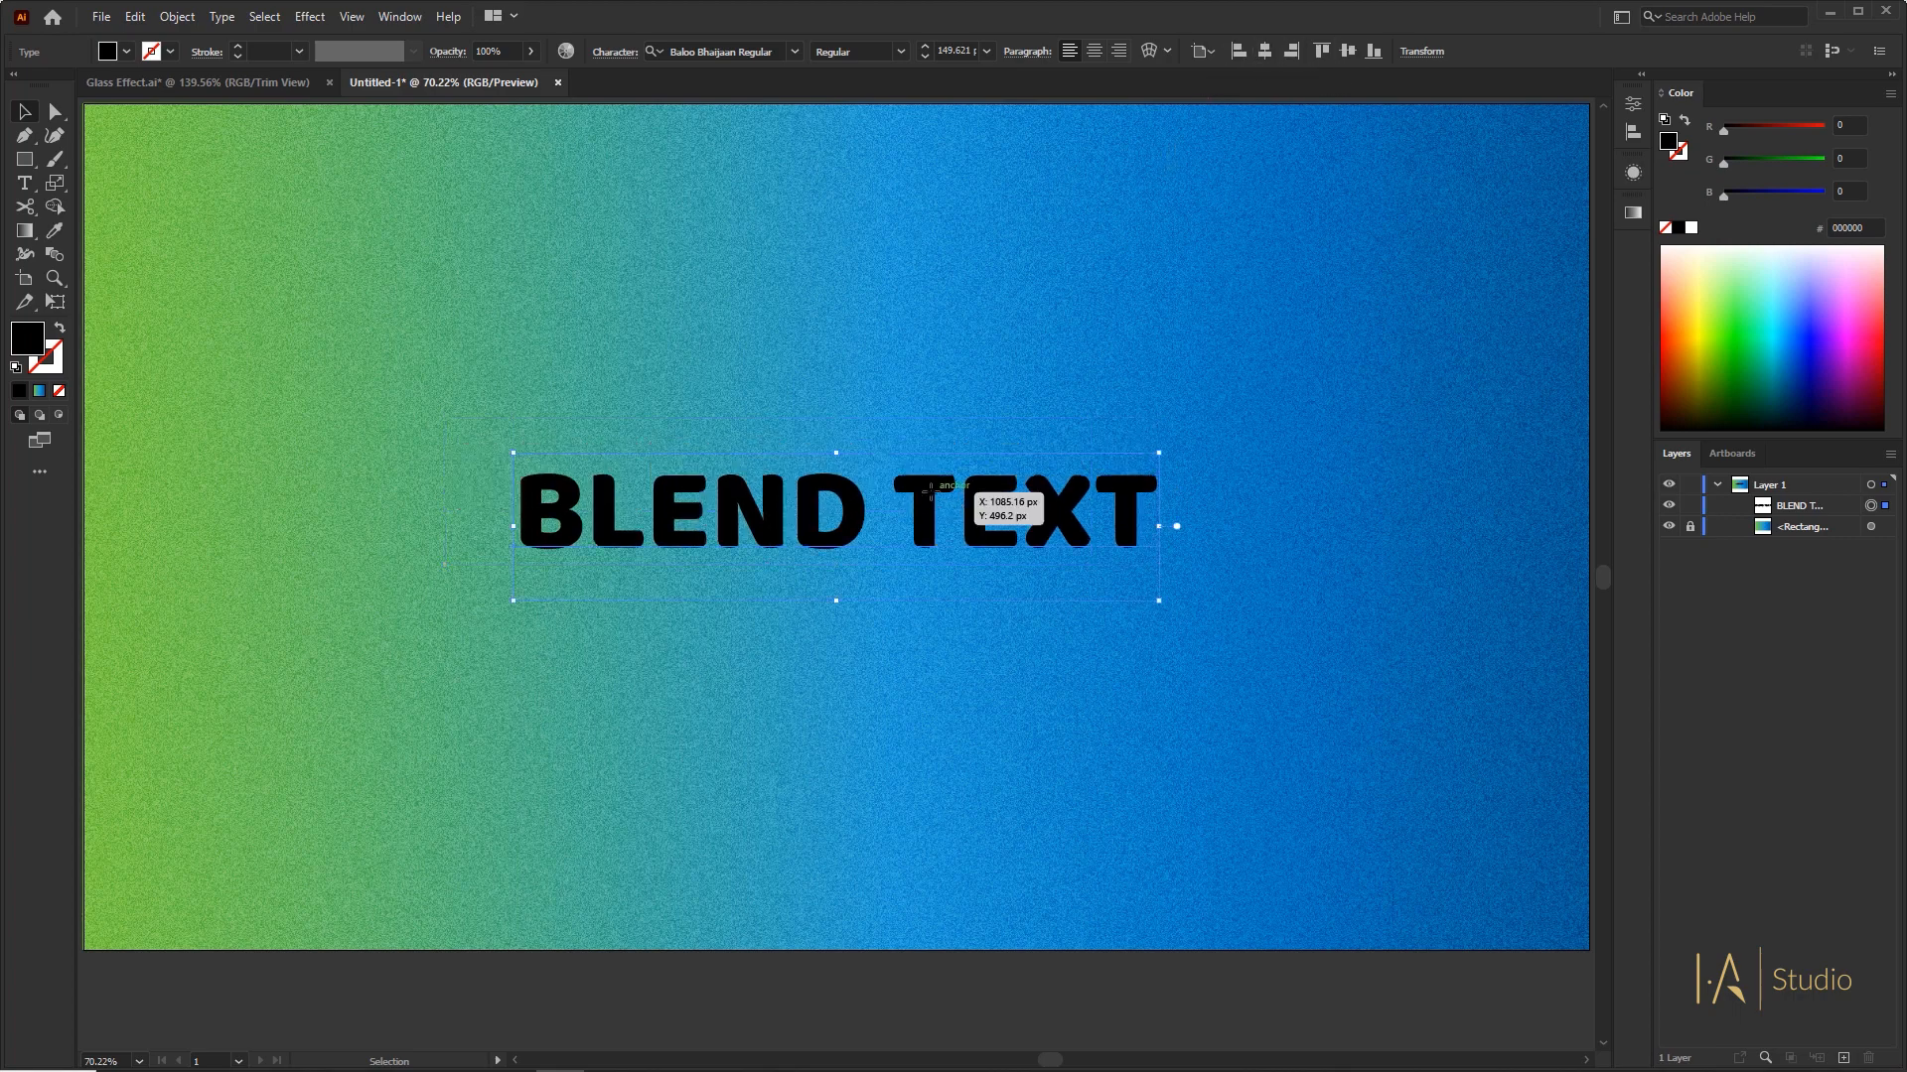
{"action": "left_click", "coordinate": [222, 17]}
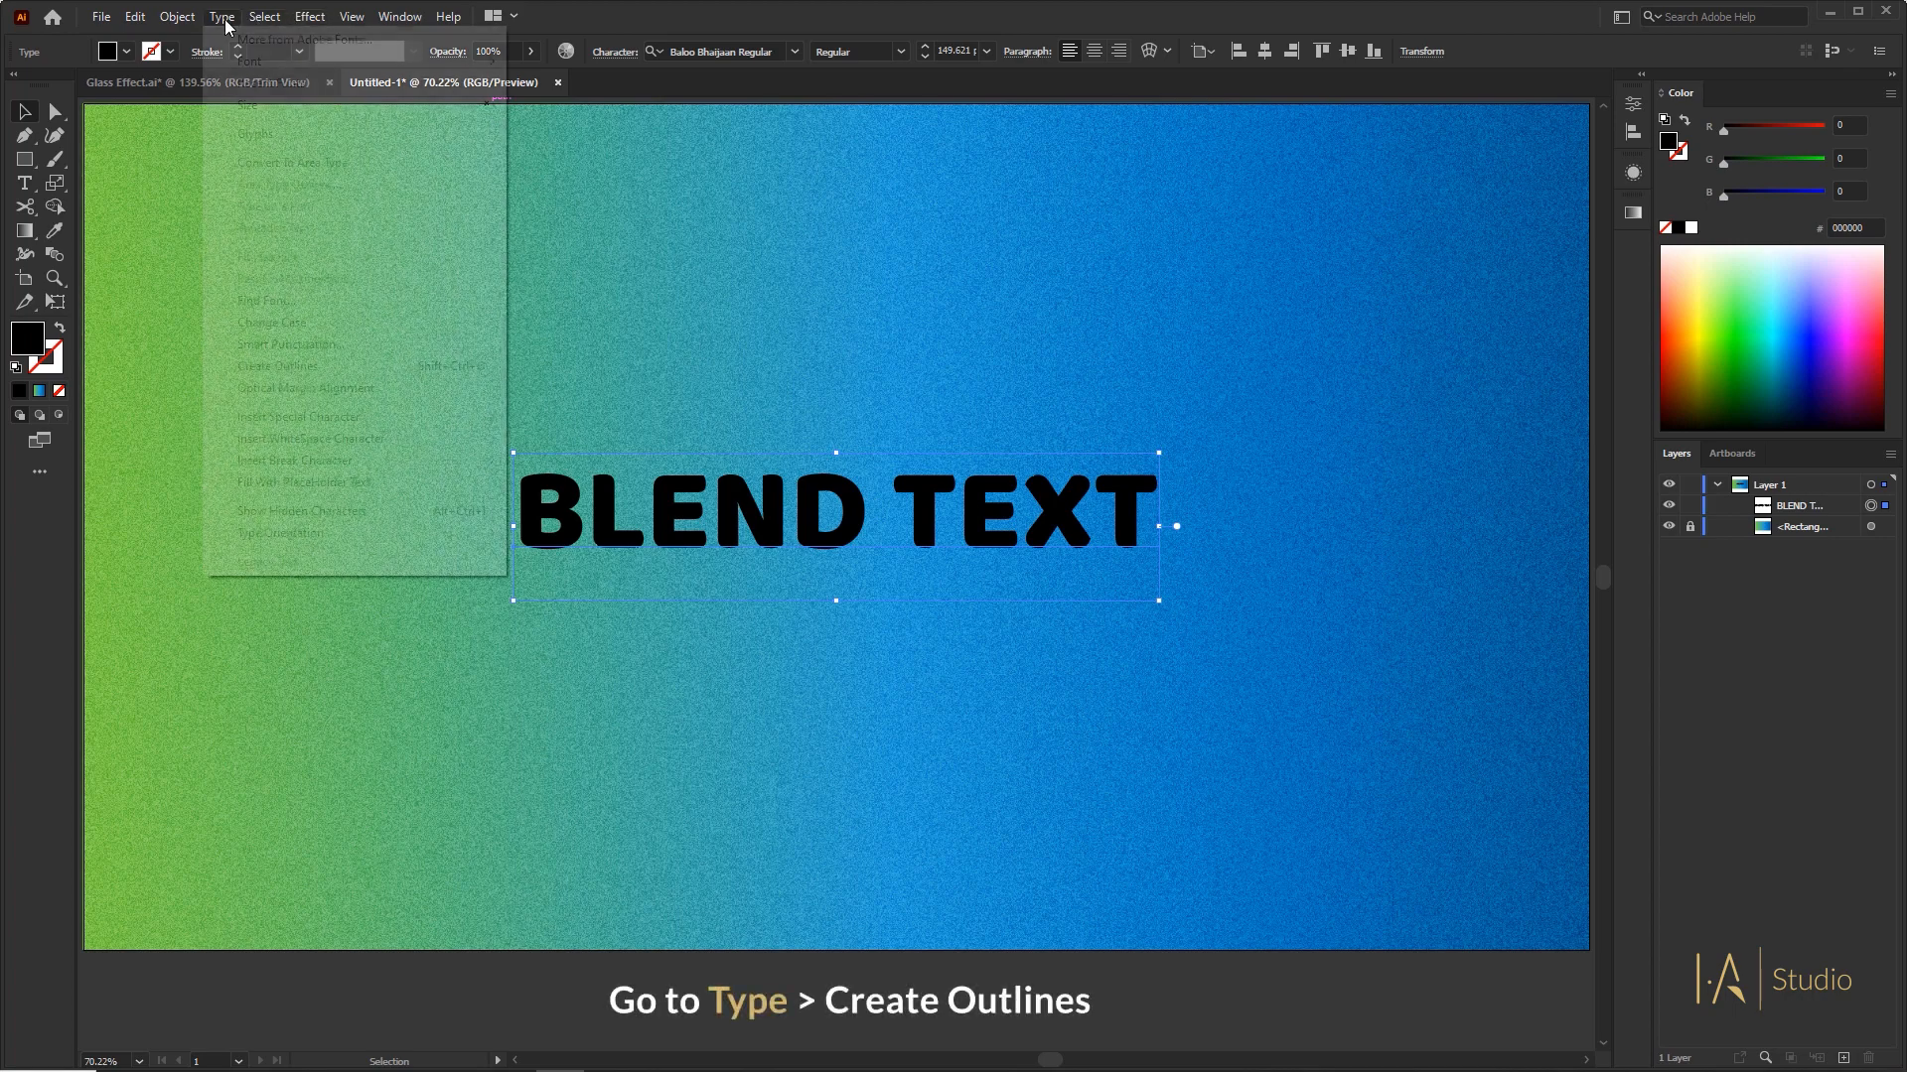
{"action": "left_click", "coordinate": [330, 375]}
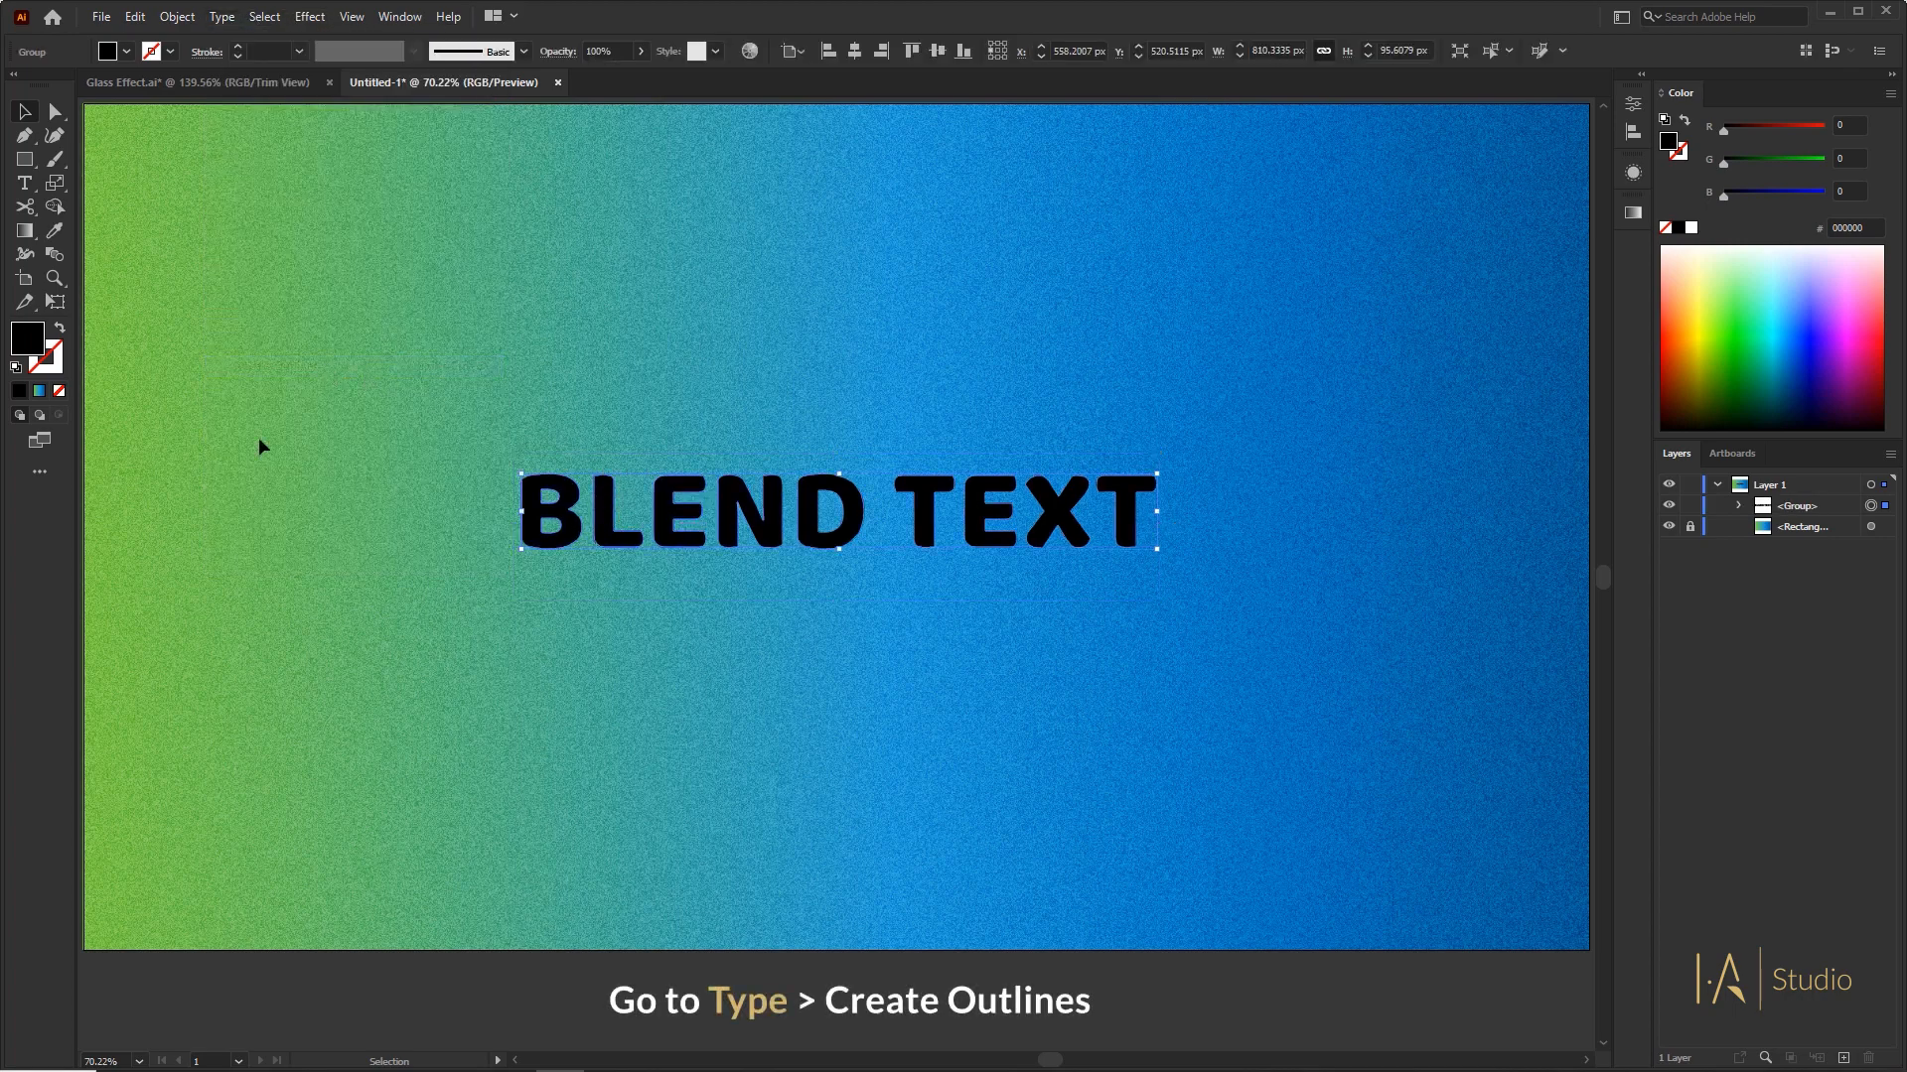
- Swap the outlined text's fill and stroke so the stroke is black, and set the fill to white, FFFFFF
{"action": "key", "text": "shift+x"}
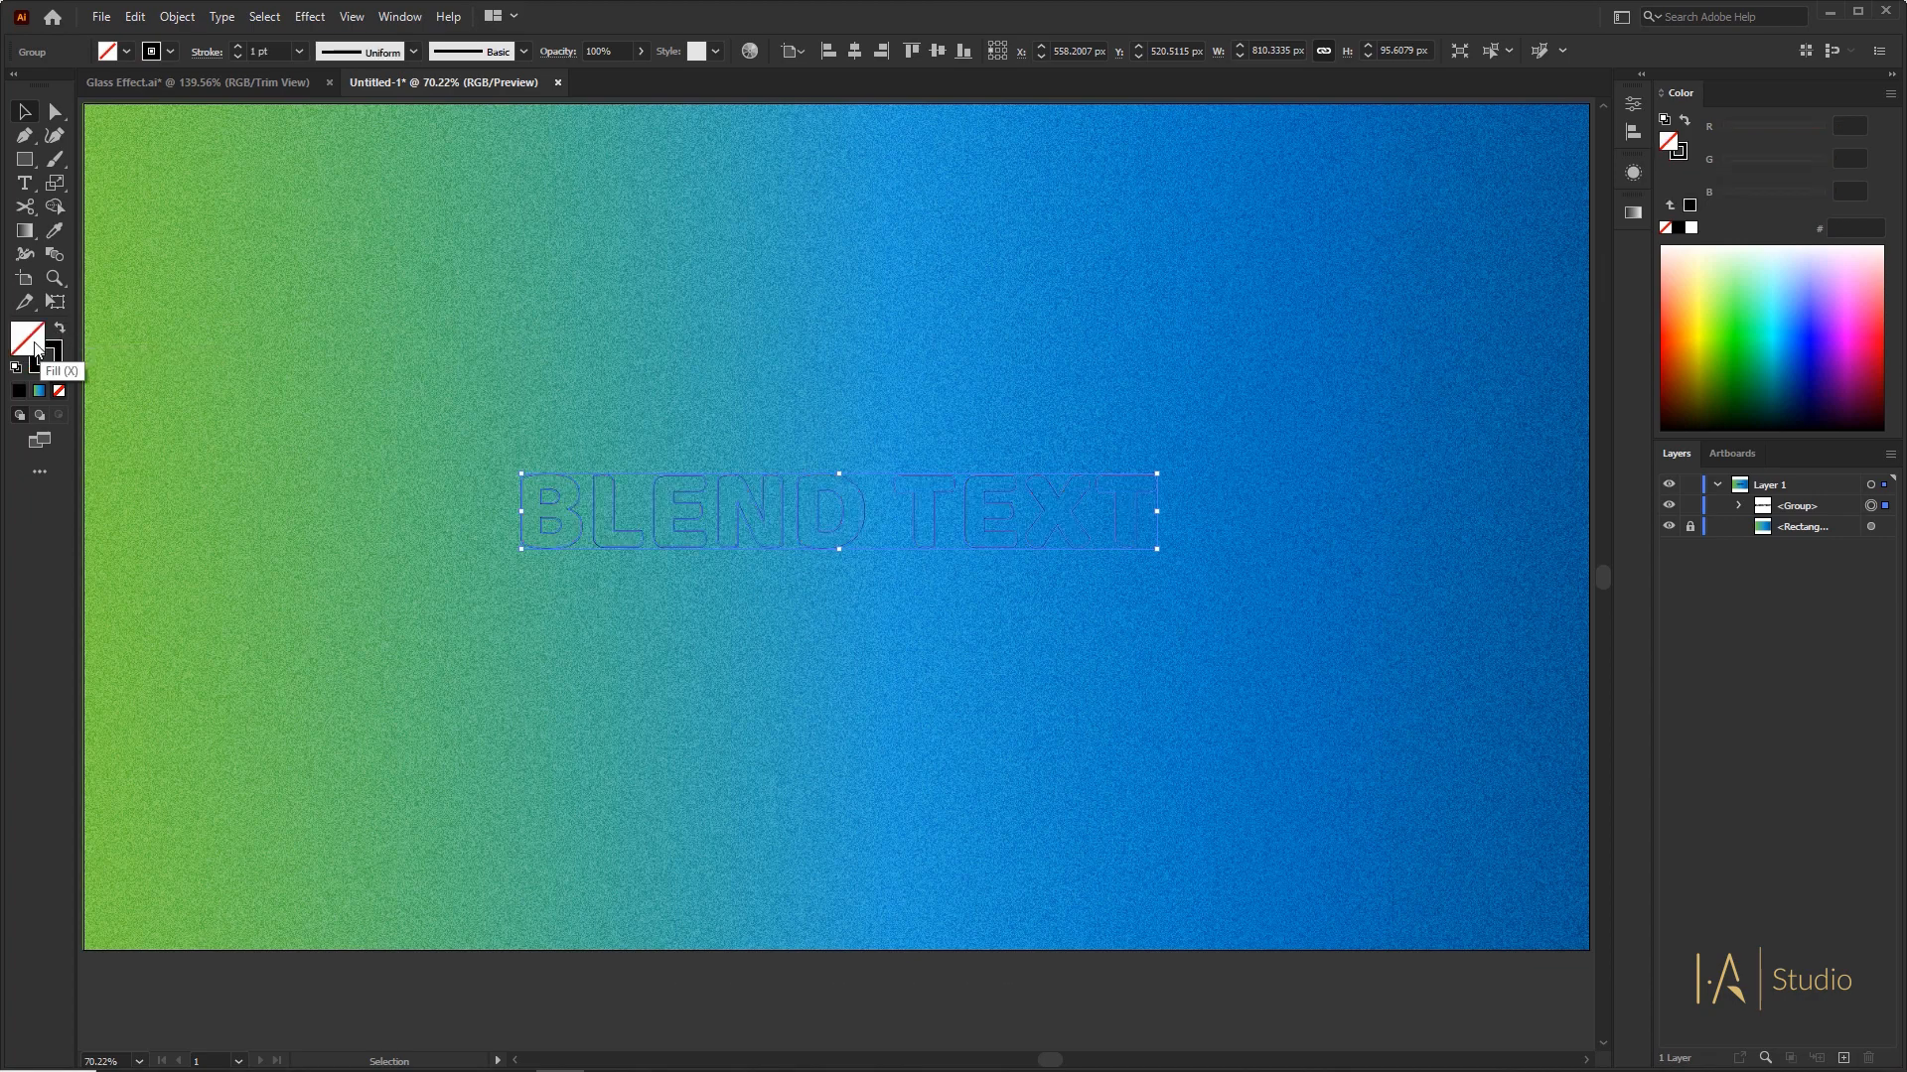
{"action": "double_click", "coordinate": [40, 351]}
{"action": "type", "text": "ffffff"}
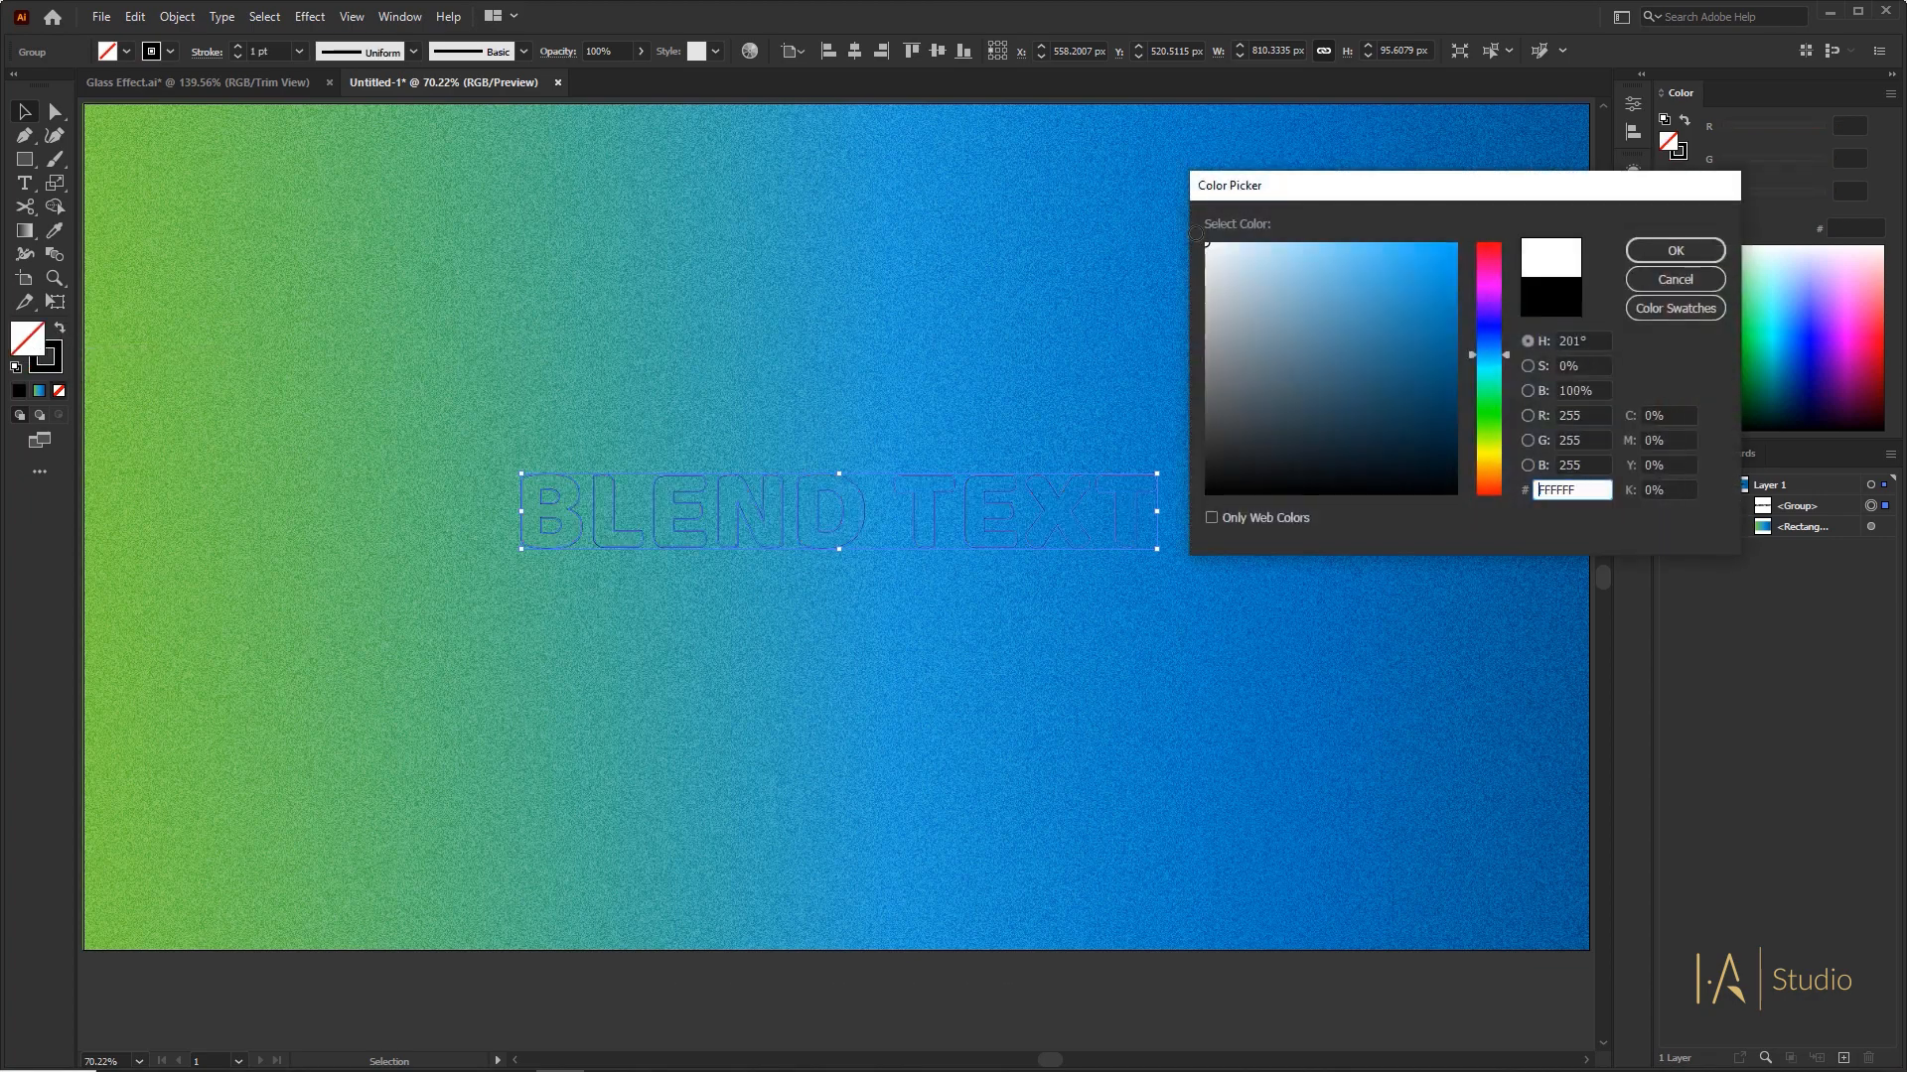
{"action": "left_click", "coordinate": [1676, 250]}
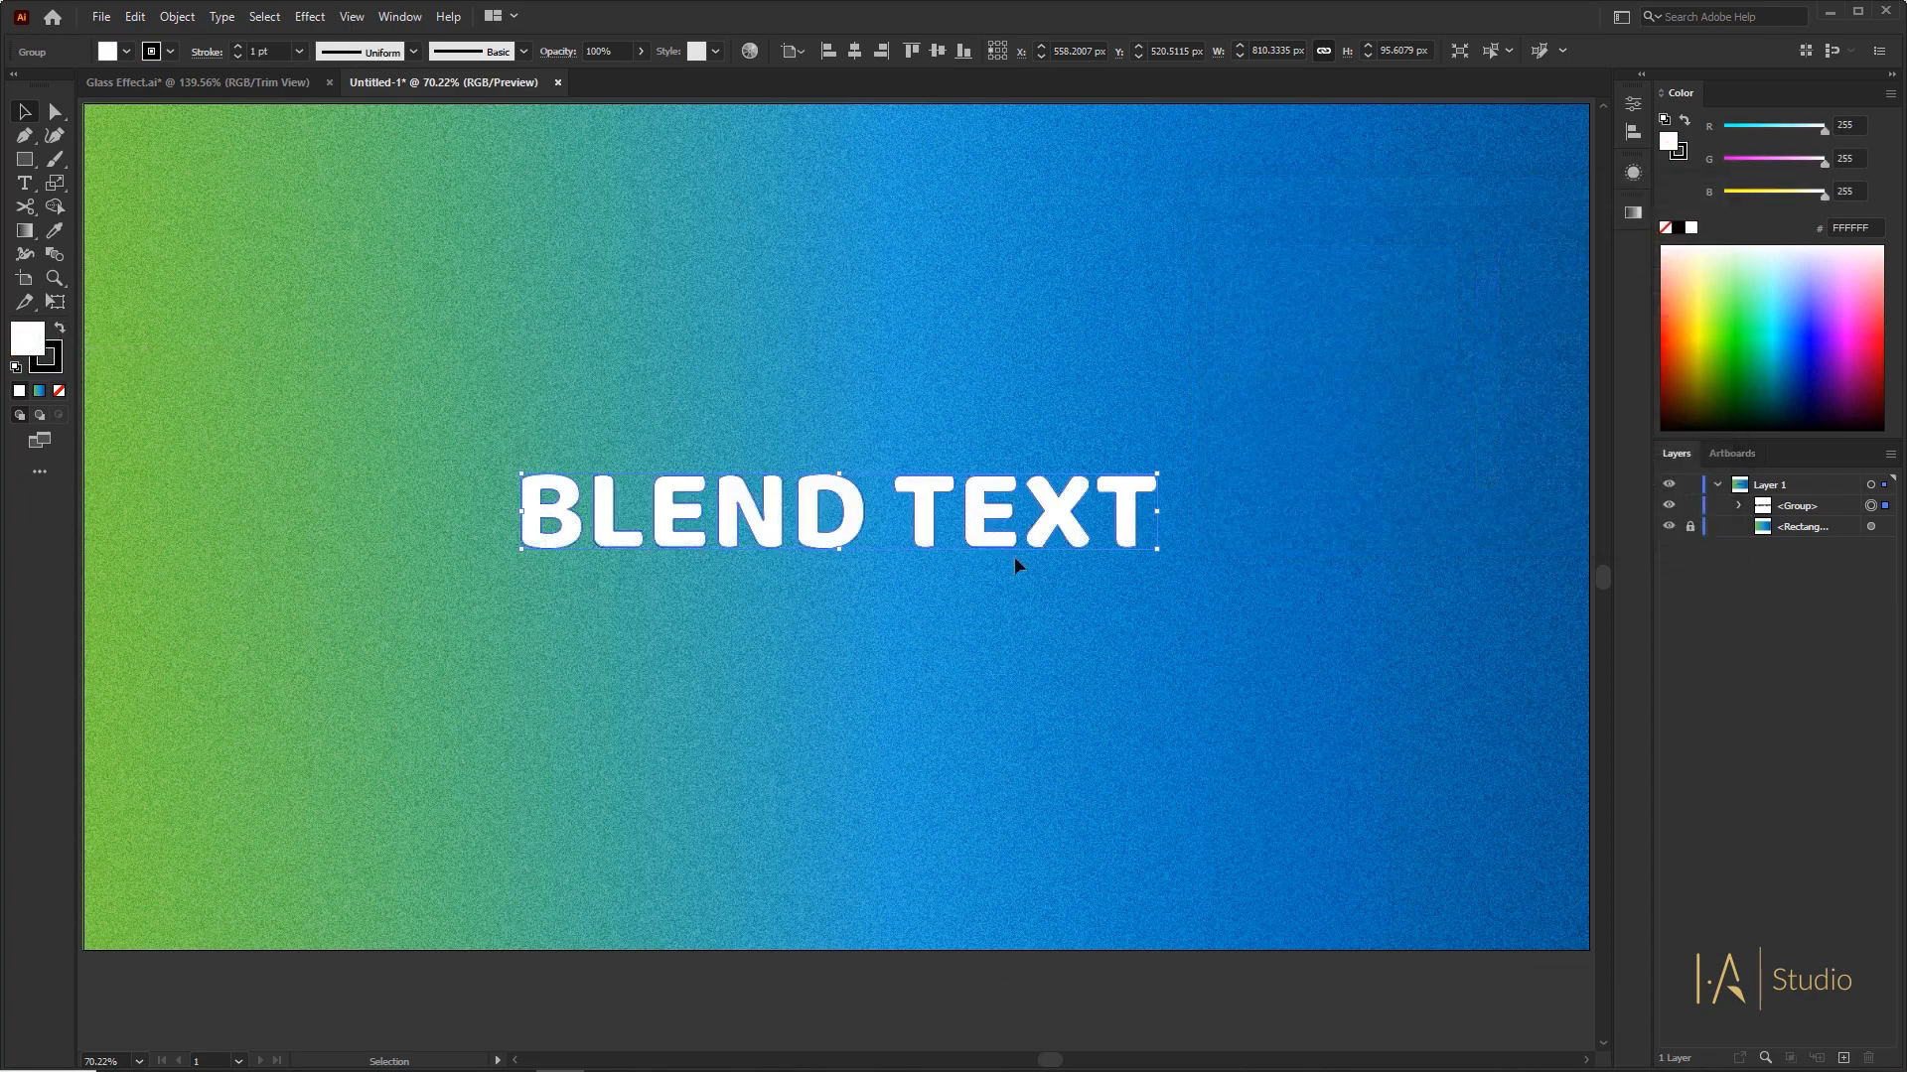
- Enlarge the outlined text to about 1145 px wide near the artboard's upper edge and give it a 2 pt stroke
{"action": "left_click", "coordinate": [845, 579]}
{"action": "left_click", "coordinate": [847, 503]}
{"action": "left_click_drag", "start_coordinate": [1159, 516], "coordinate": [1288, 514]}
{"action": "left_click_drag", "start_coordinate": [1061, 504], "coordinate": [1061, 286]}
{"action": "left_click", "coordinate": [237, 47]}
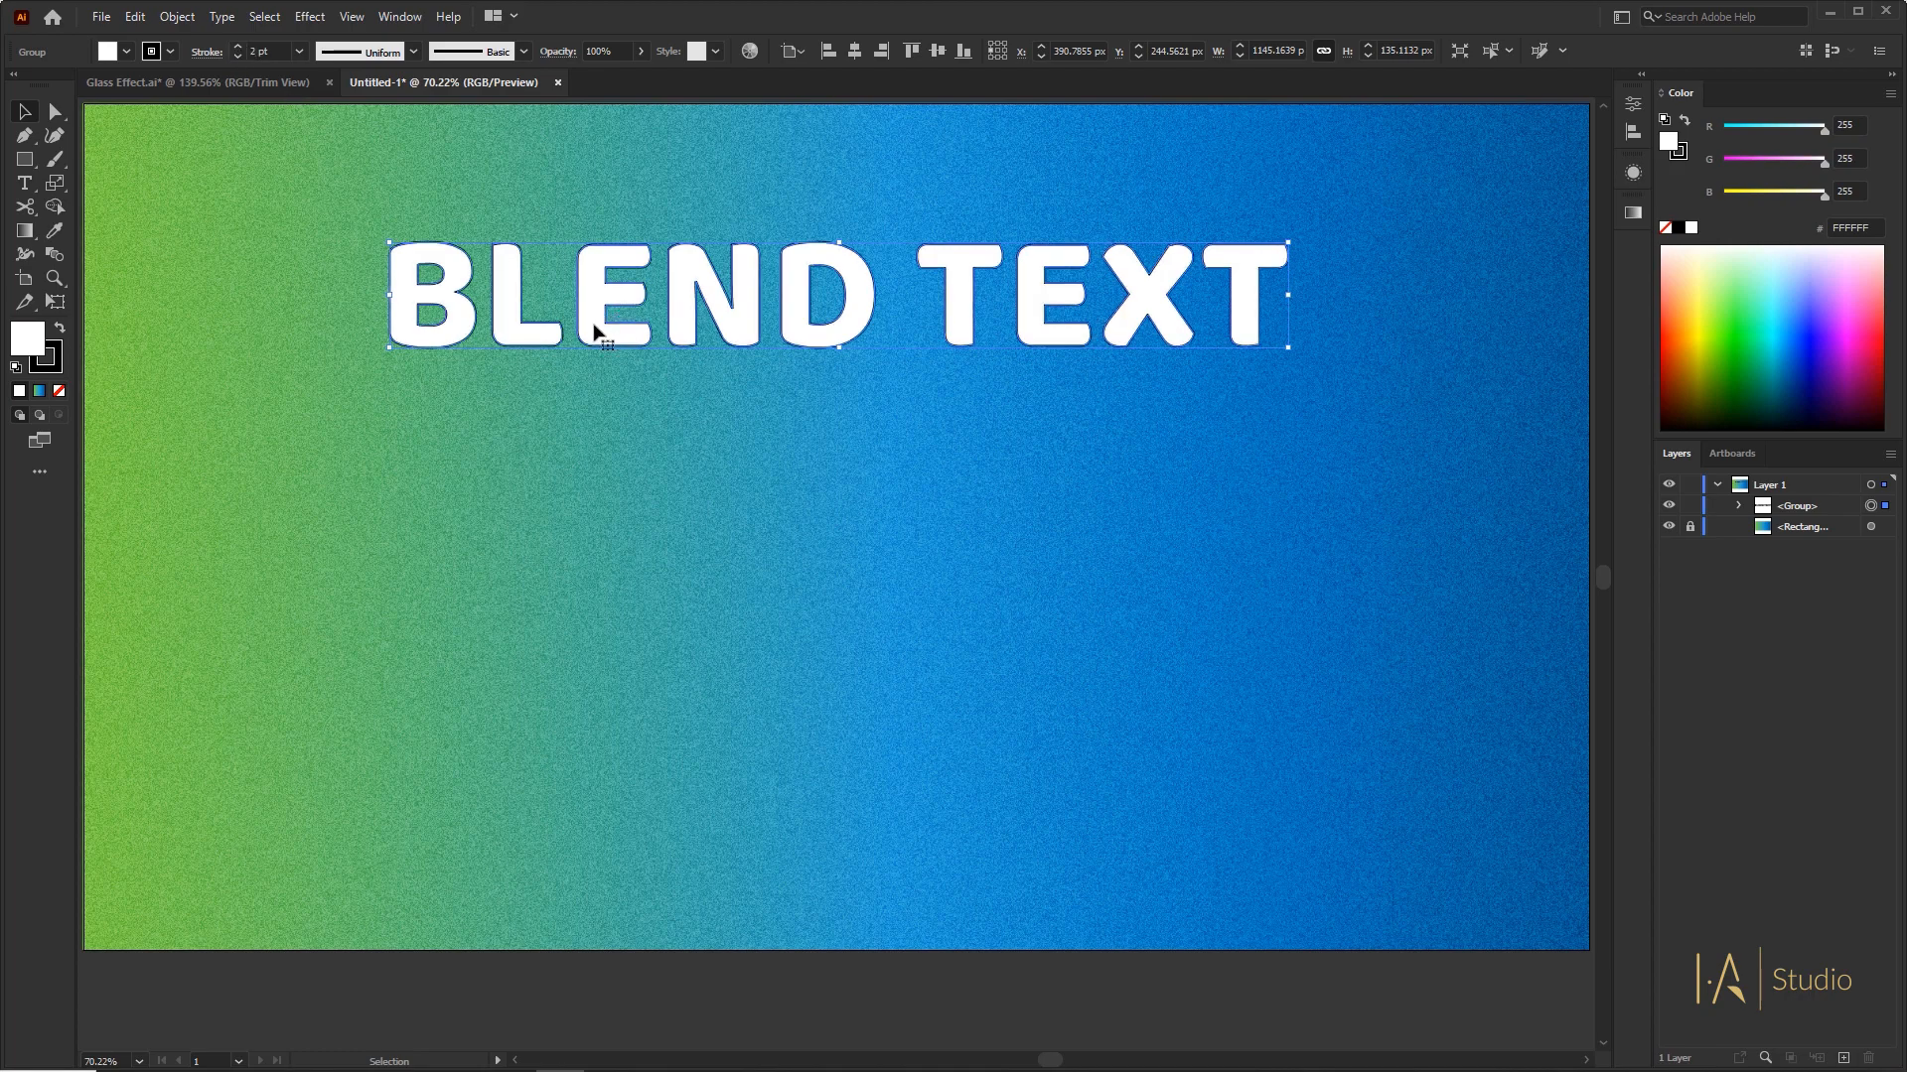
- Make an envelope distort mesh with 4 rows and 4 columns on the text, and deselect it with Direct Selection active
{"action": "left_click", "coordinate": [176, 18]}
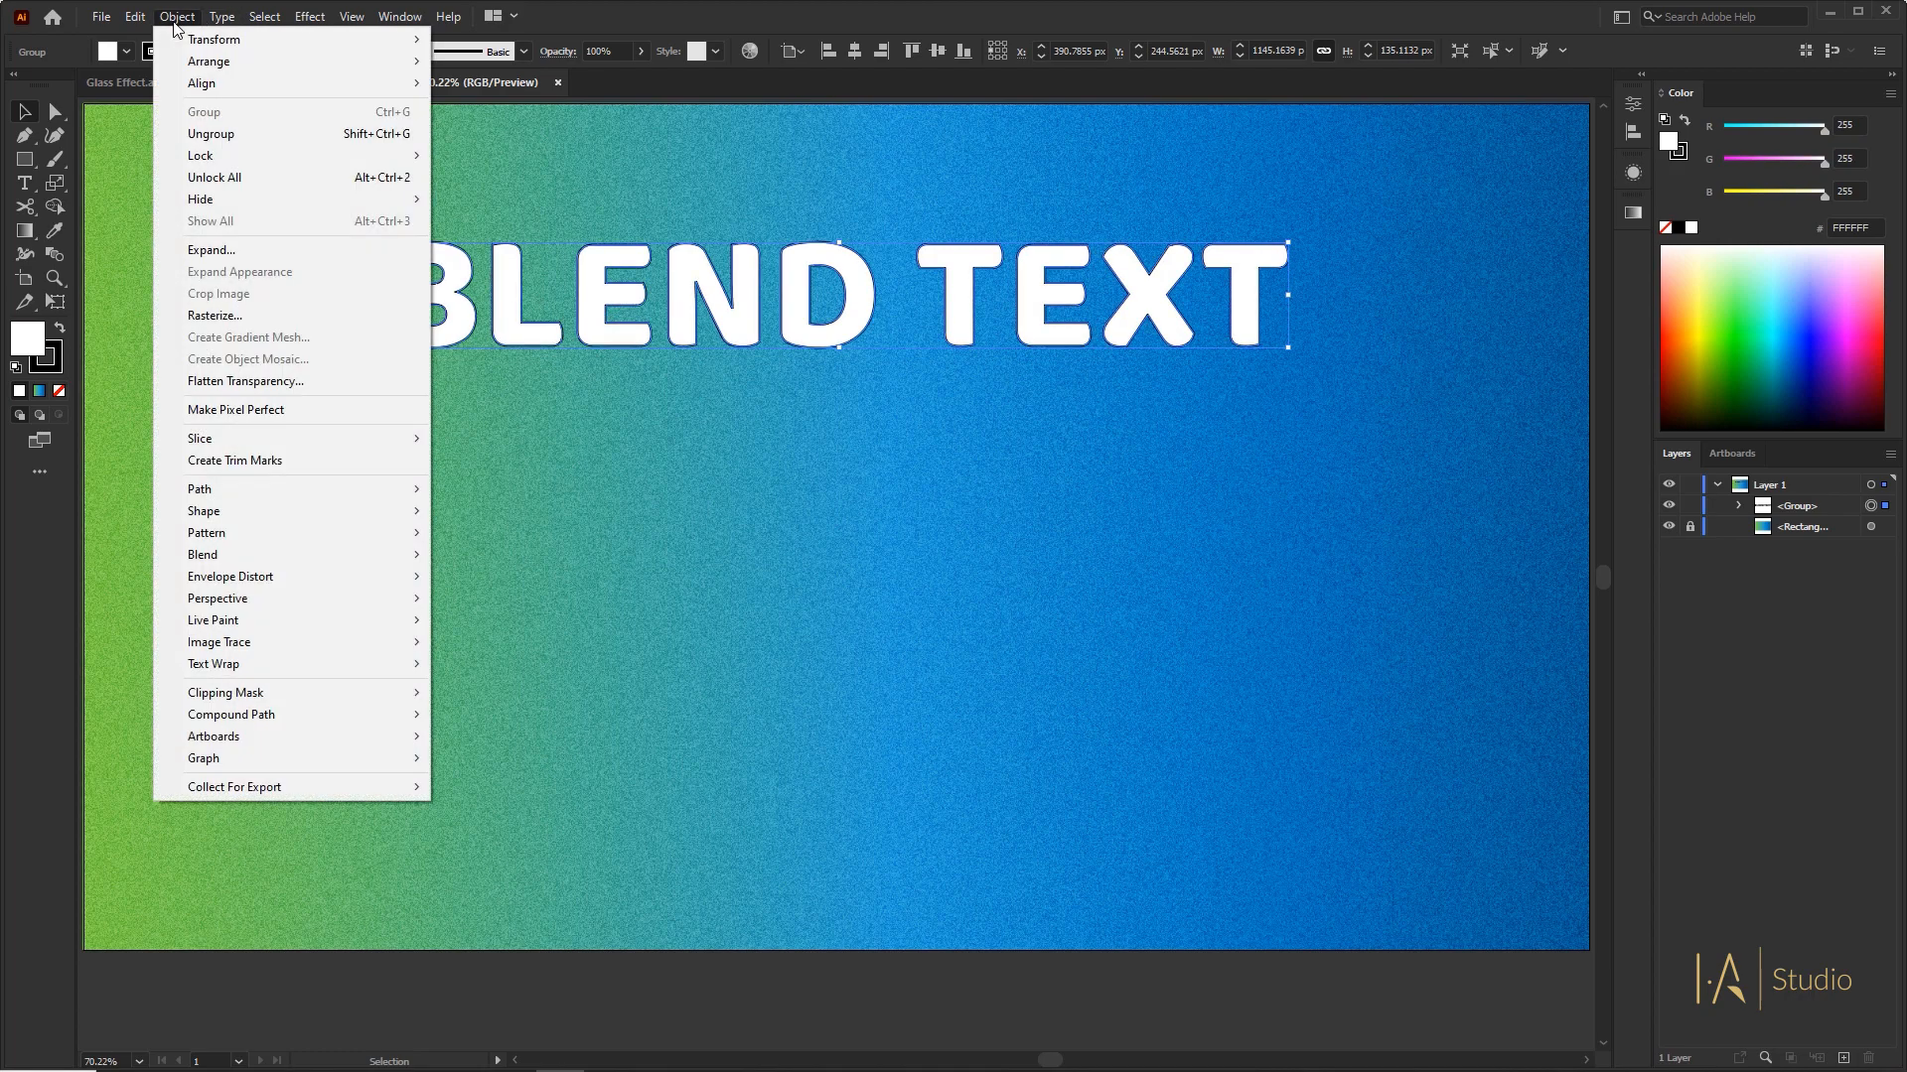
{"action": "mouse_move", "coordinate": [290, 576]}
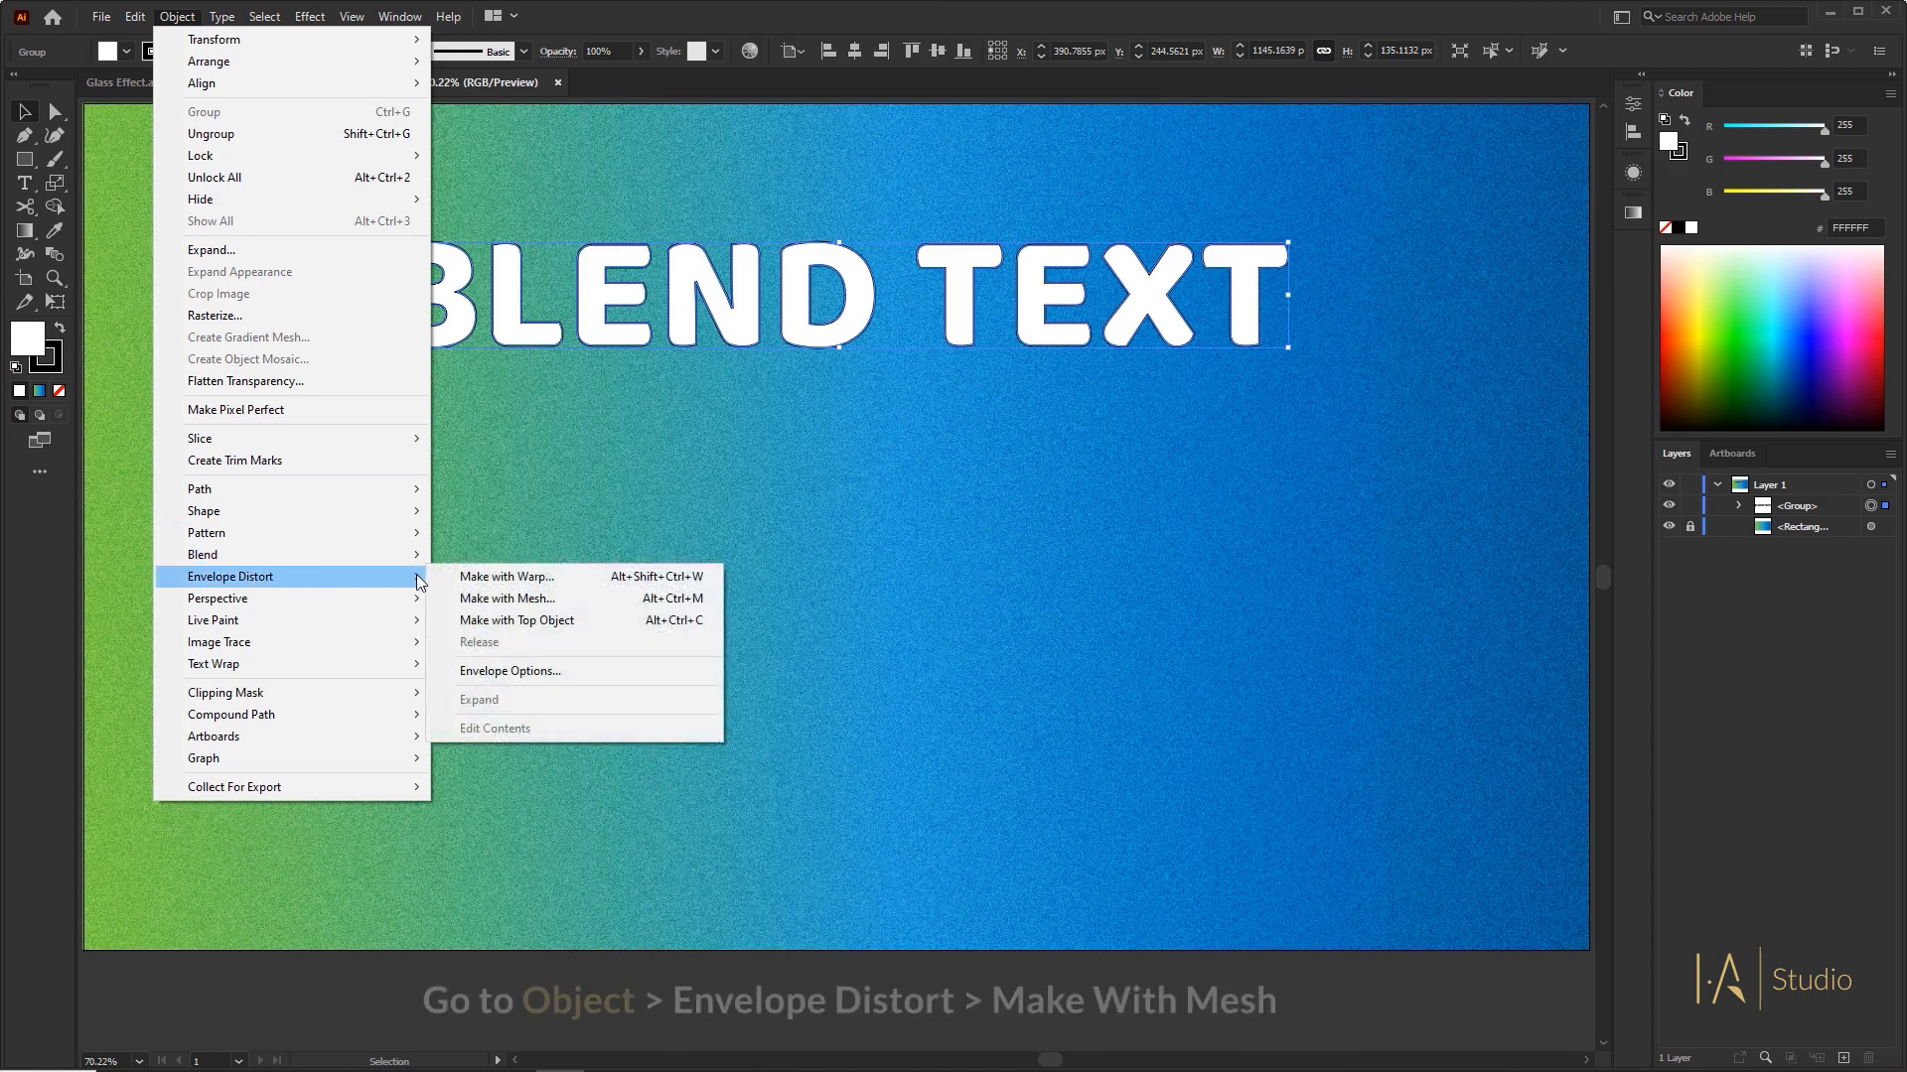
{"action": "left_click", "coordinate": [531, 599]}
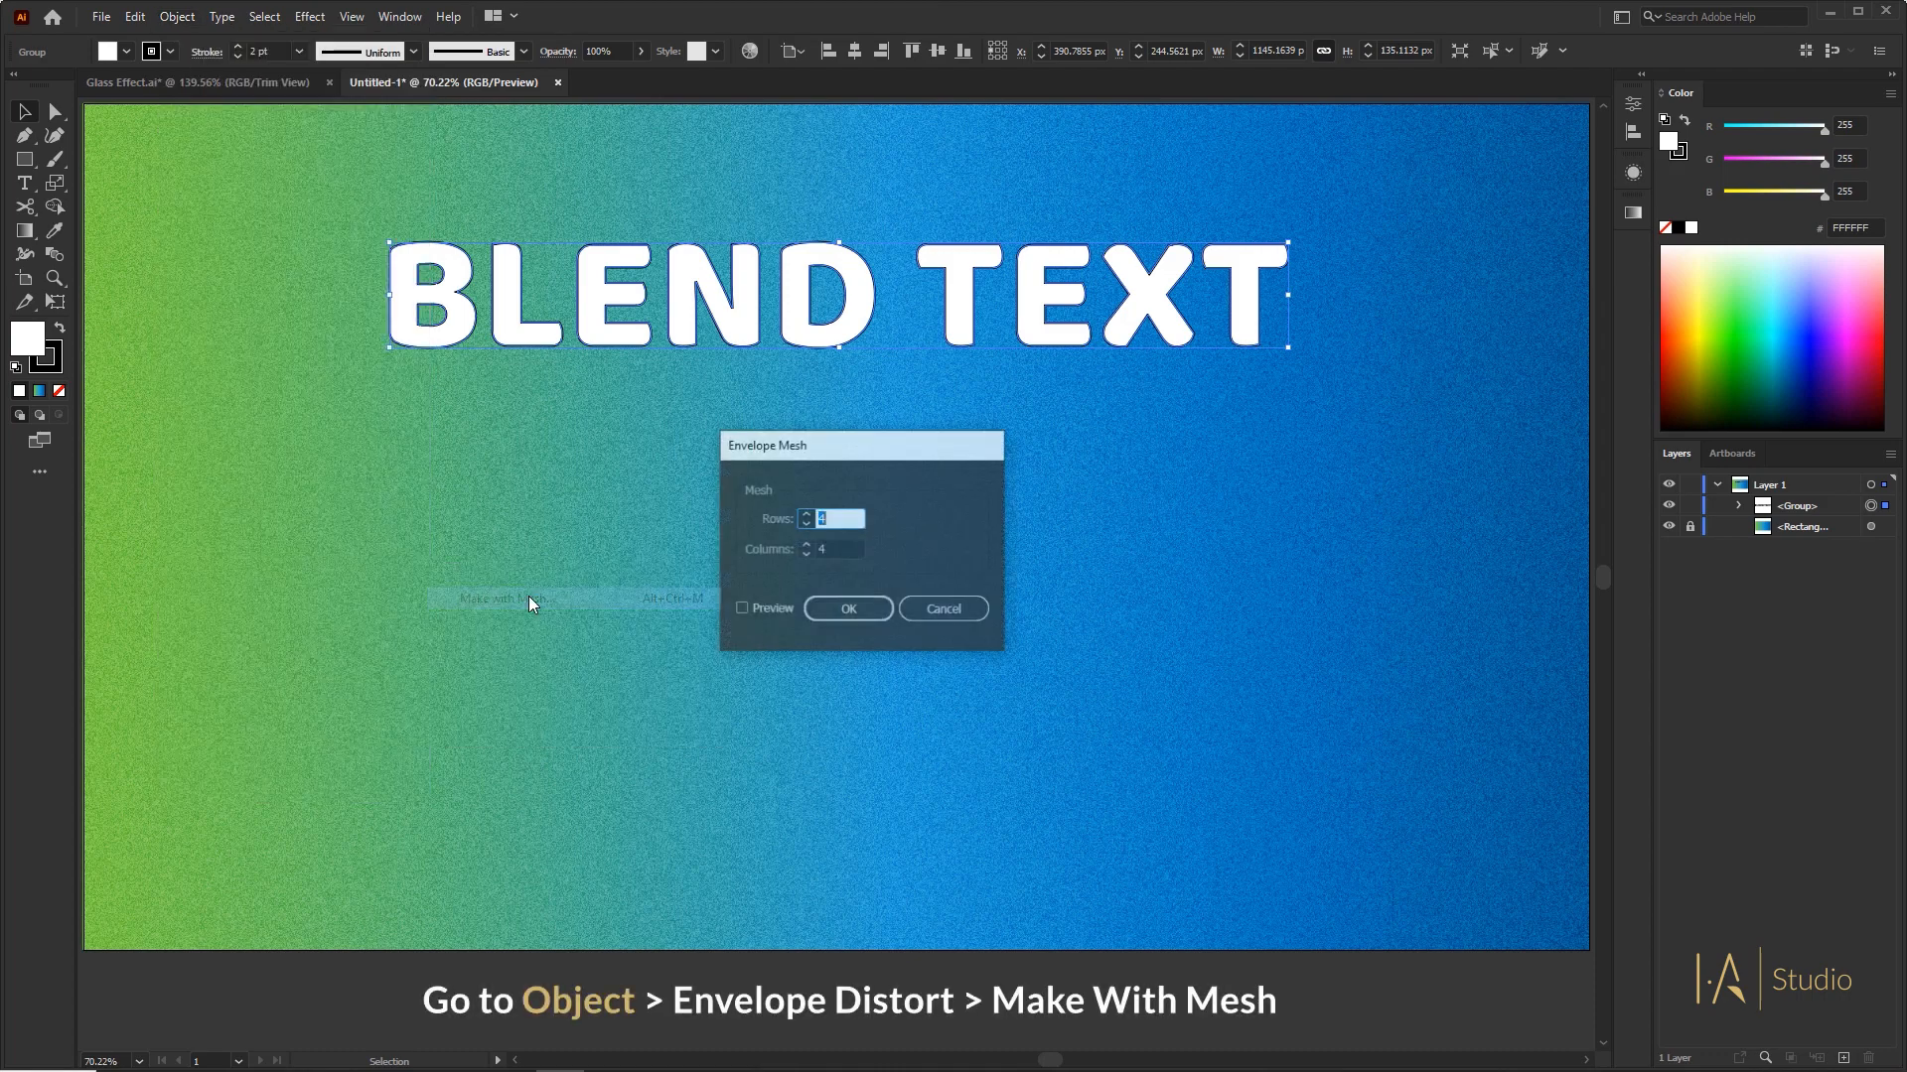
{"action": "left_click", "coordinate": [817, 543]}
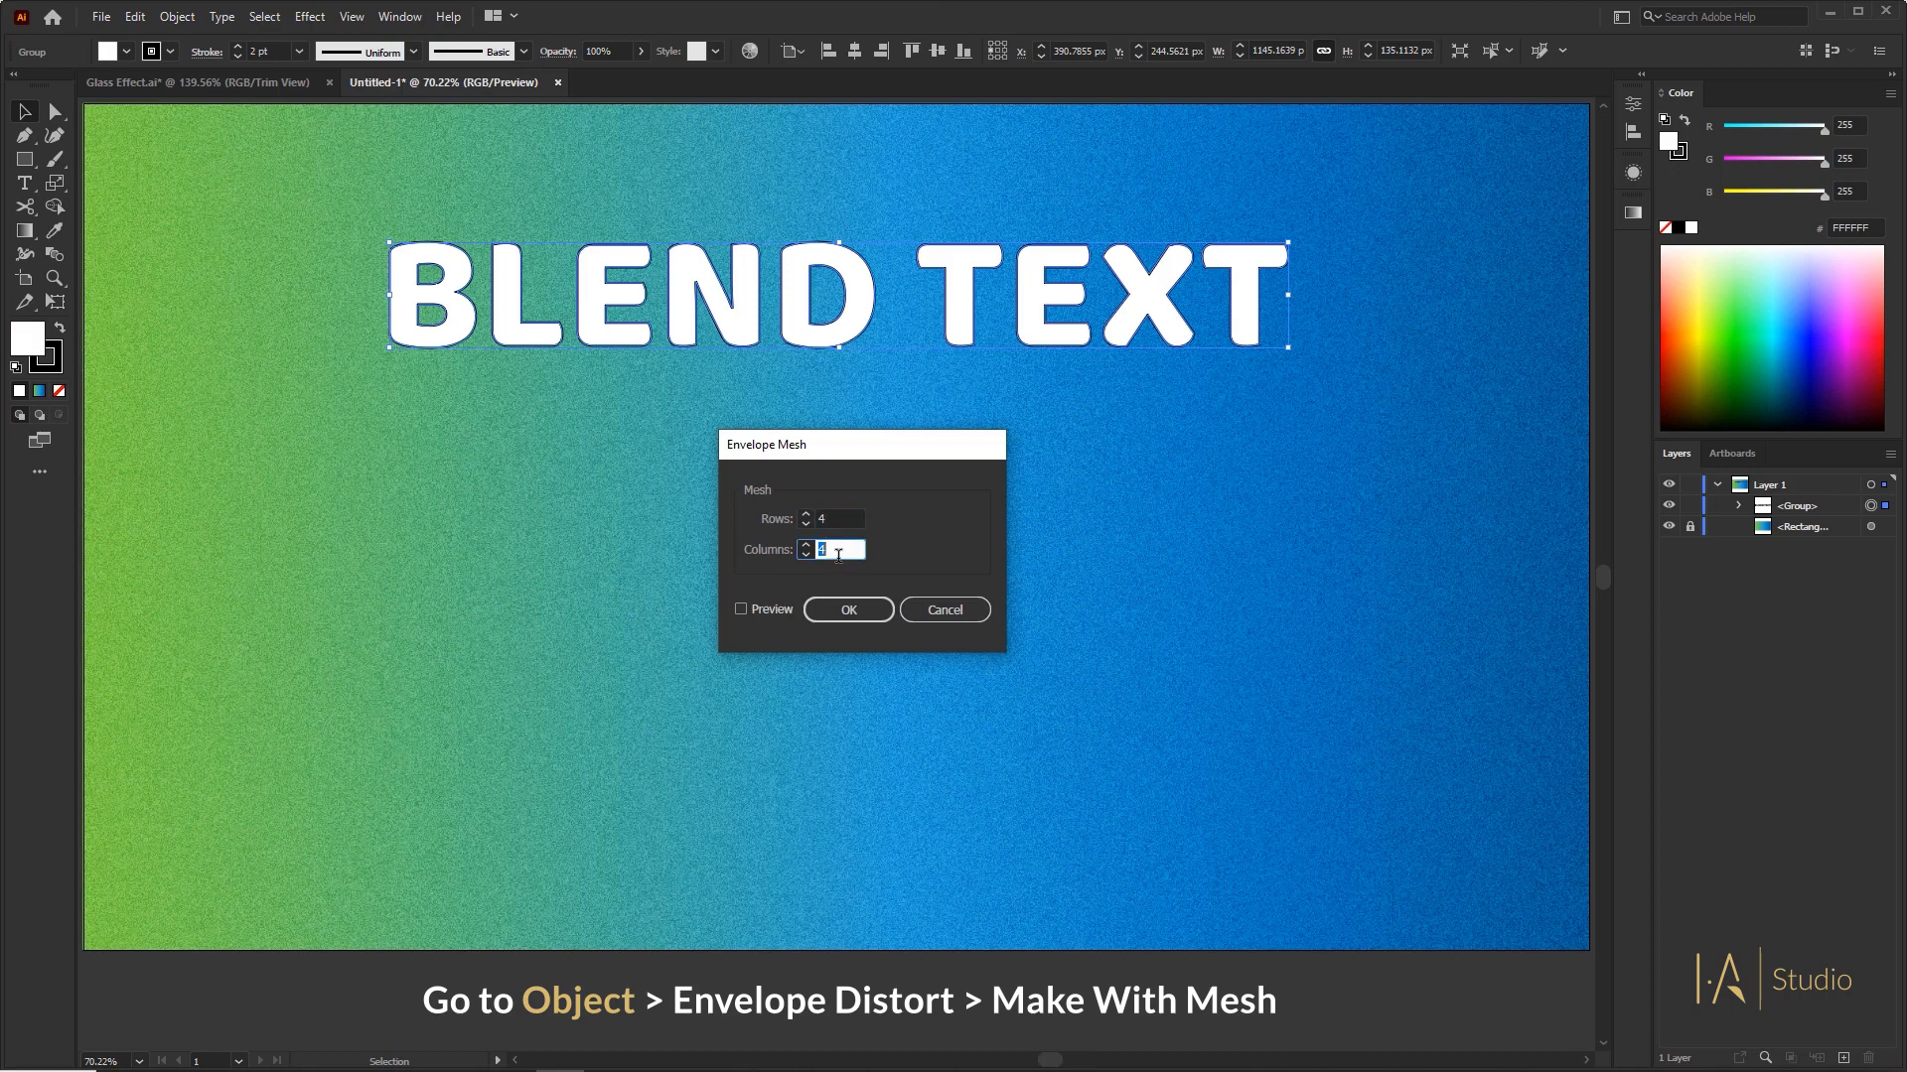
{"action": "left_click", "coordinate": [771, 613]}
{"action": "left_click", "coordinate": [824, 608]}
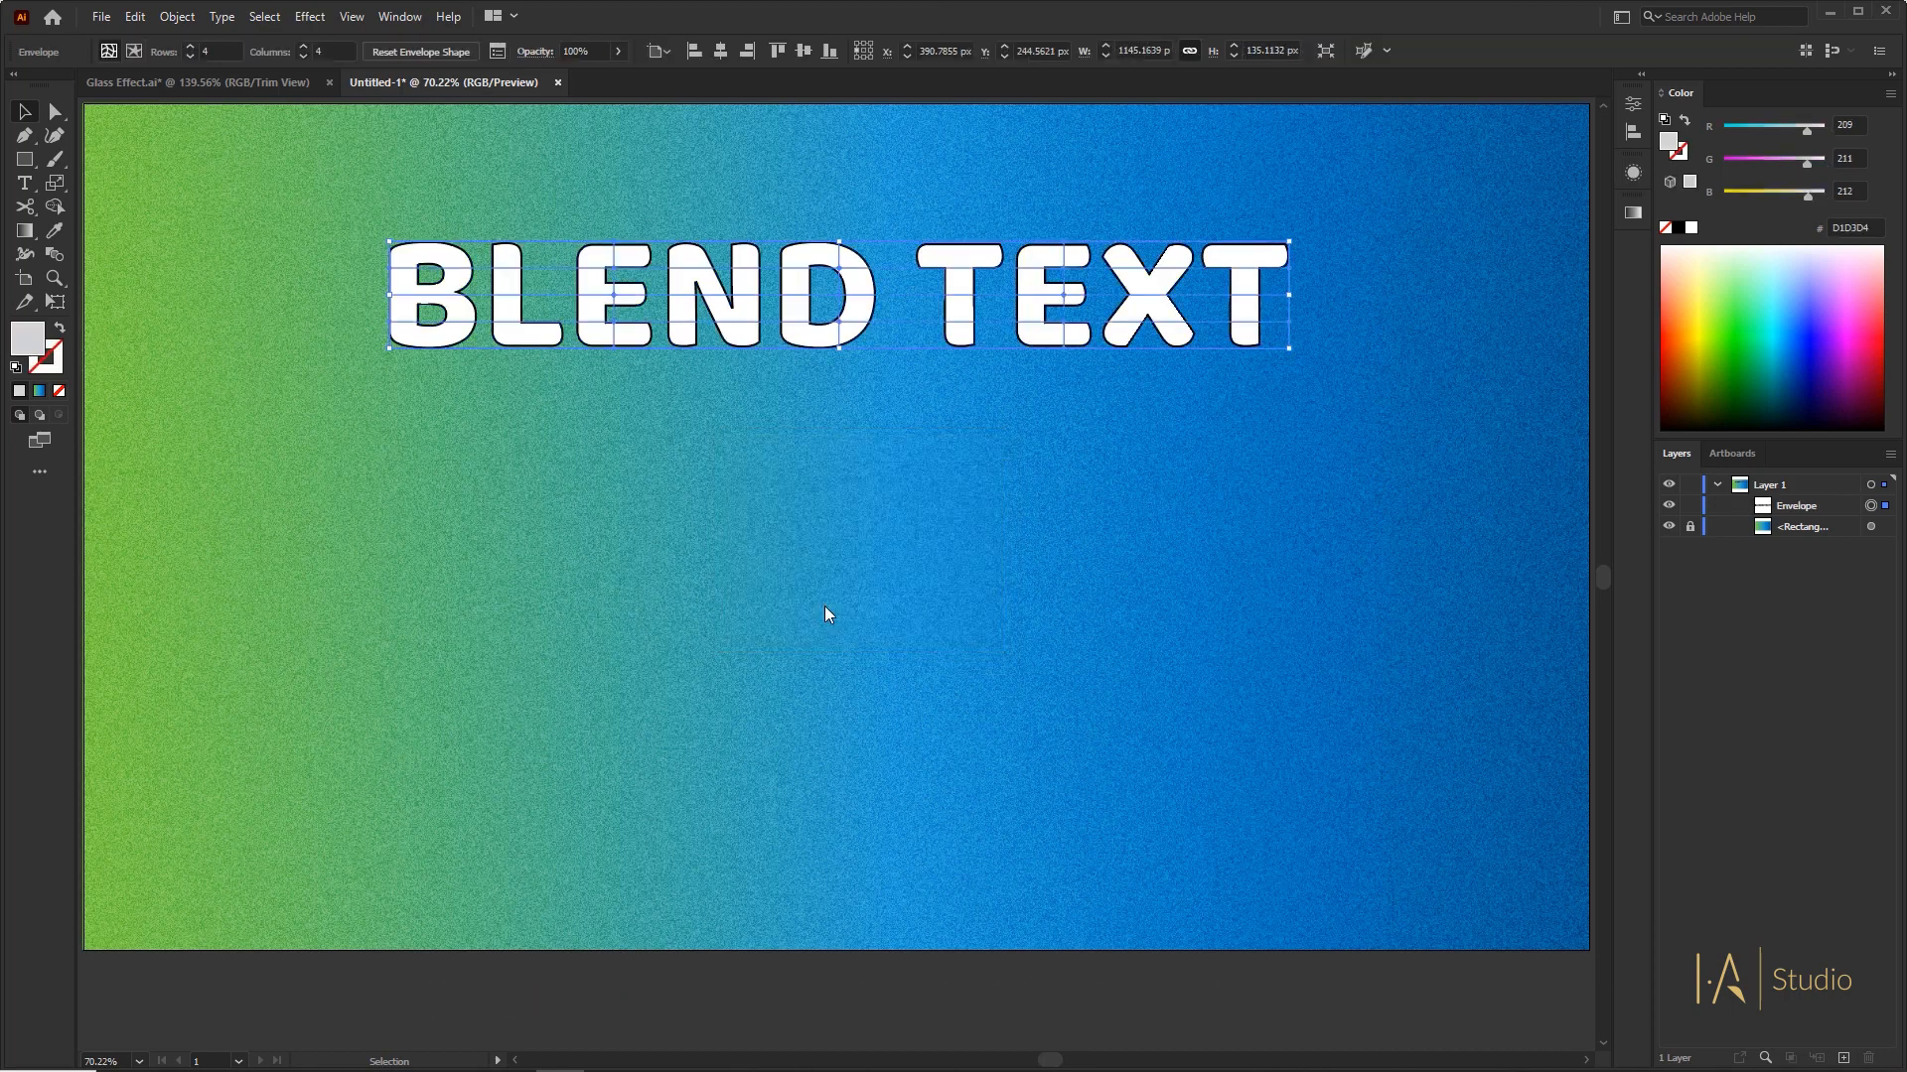
{"action": "key", "text": "a"}
{"action": "left_click", "coordinate": [546, 460]}
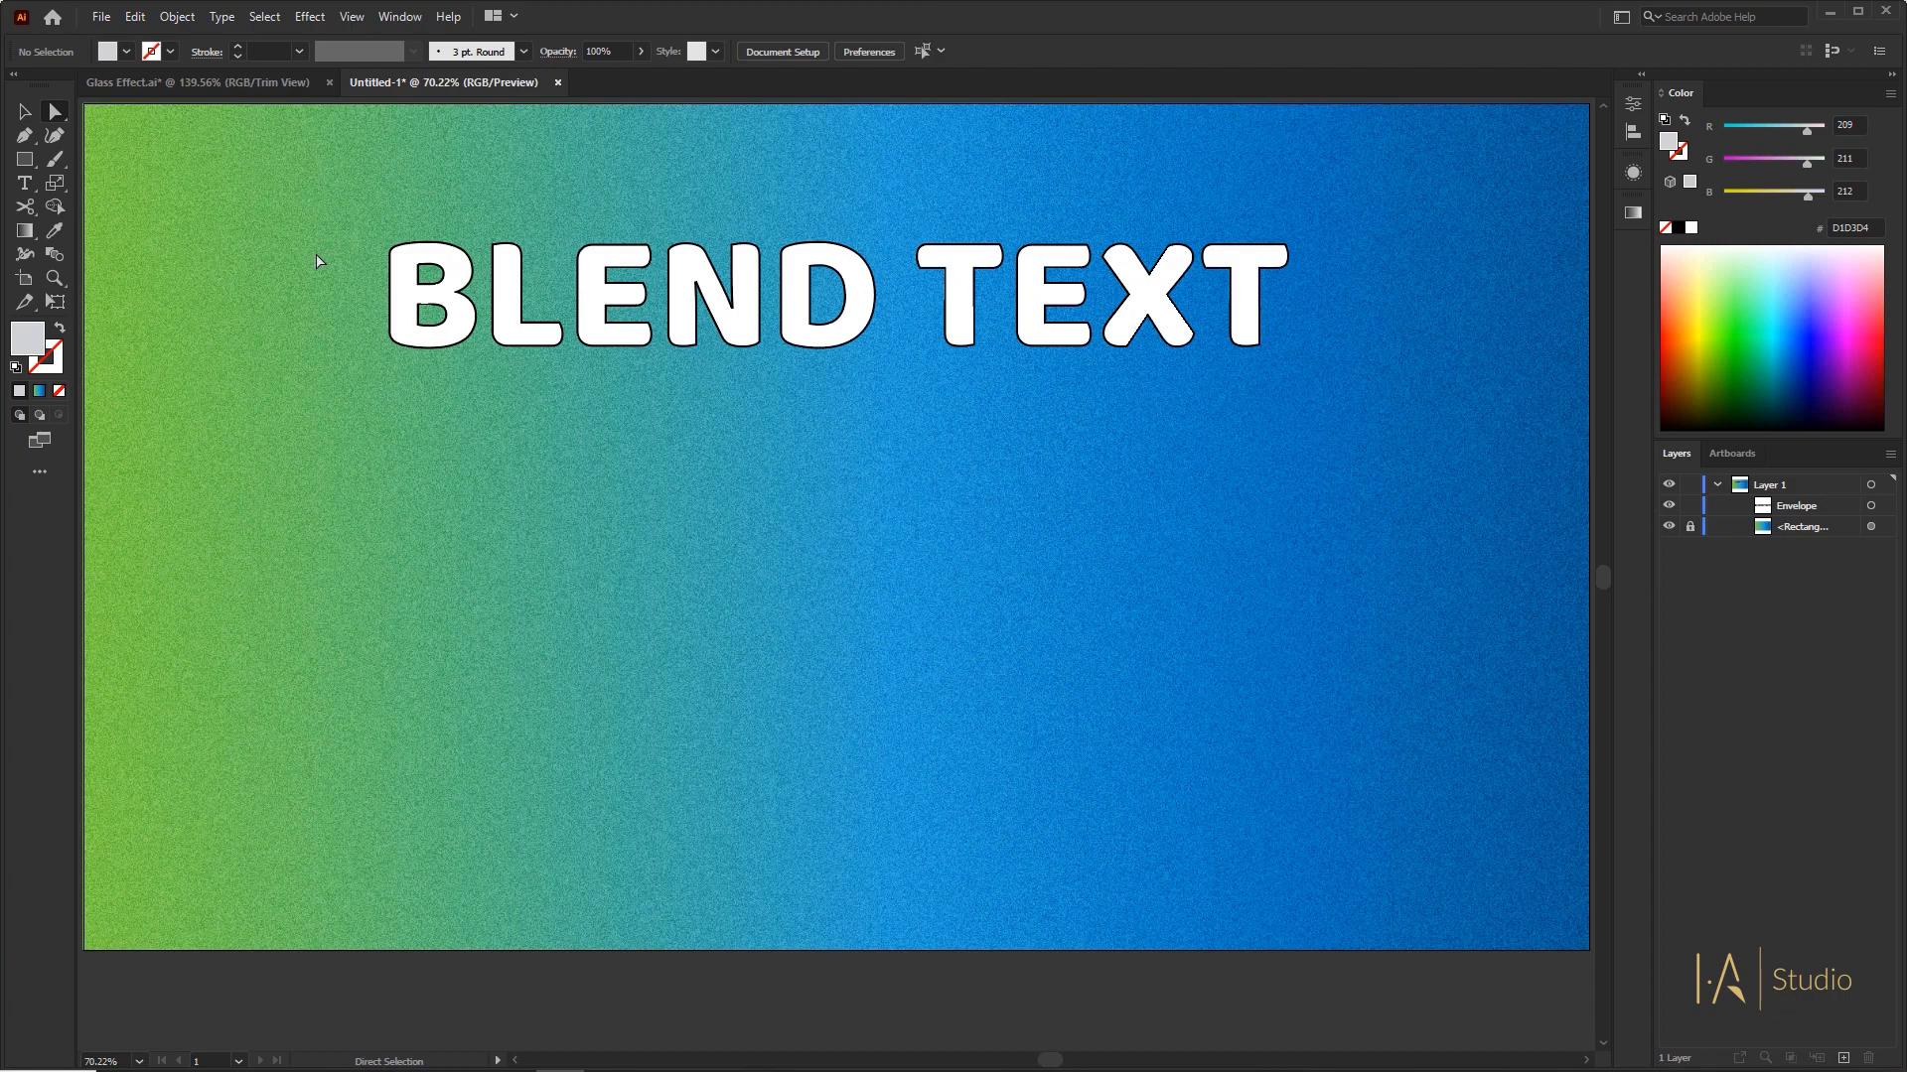
- Adjust the envelope's mesh points to give the letters wavy sides, and centre the warped text horizontally on the artboard
{"action": "left_click", "coordinate": [397, 283]}
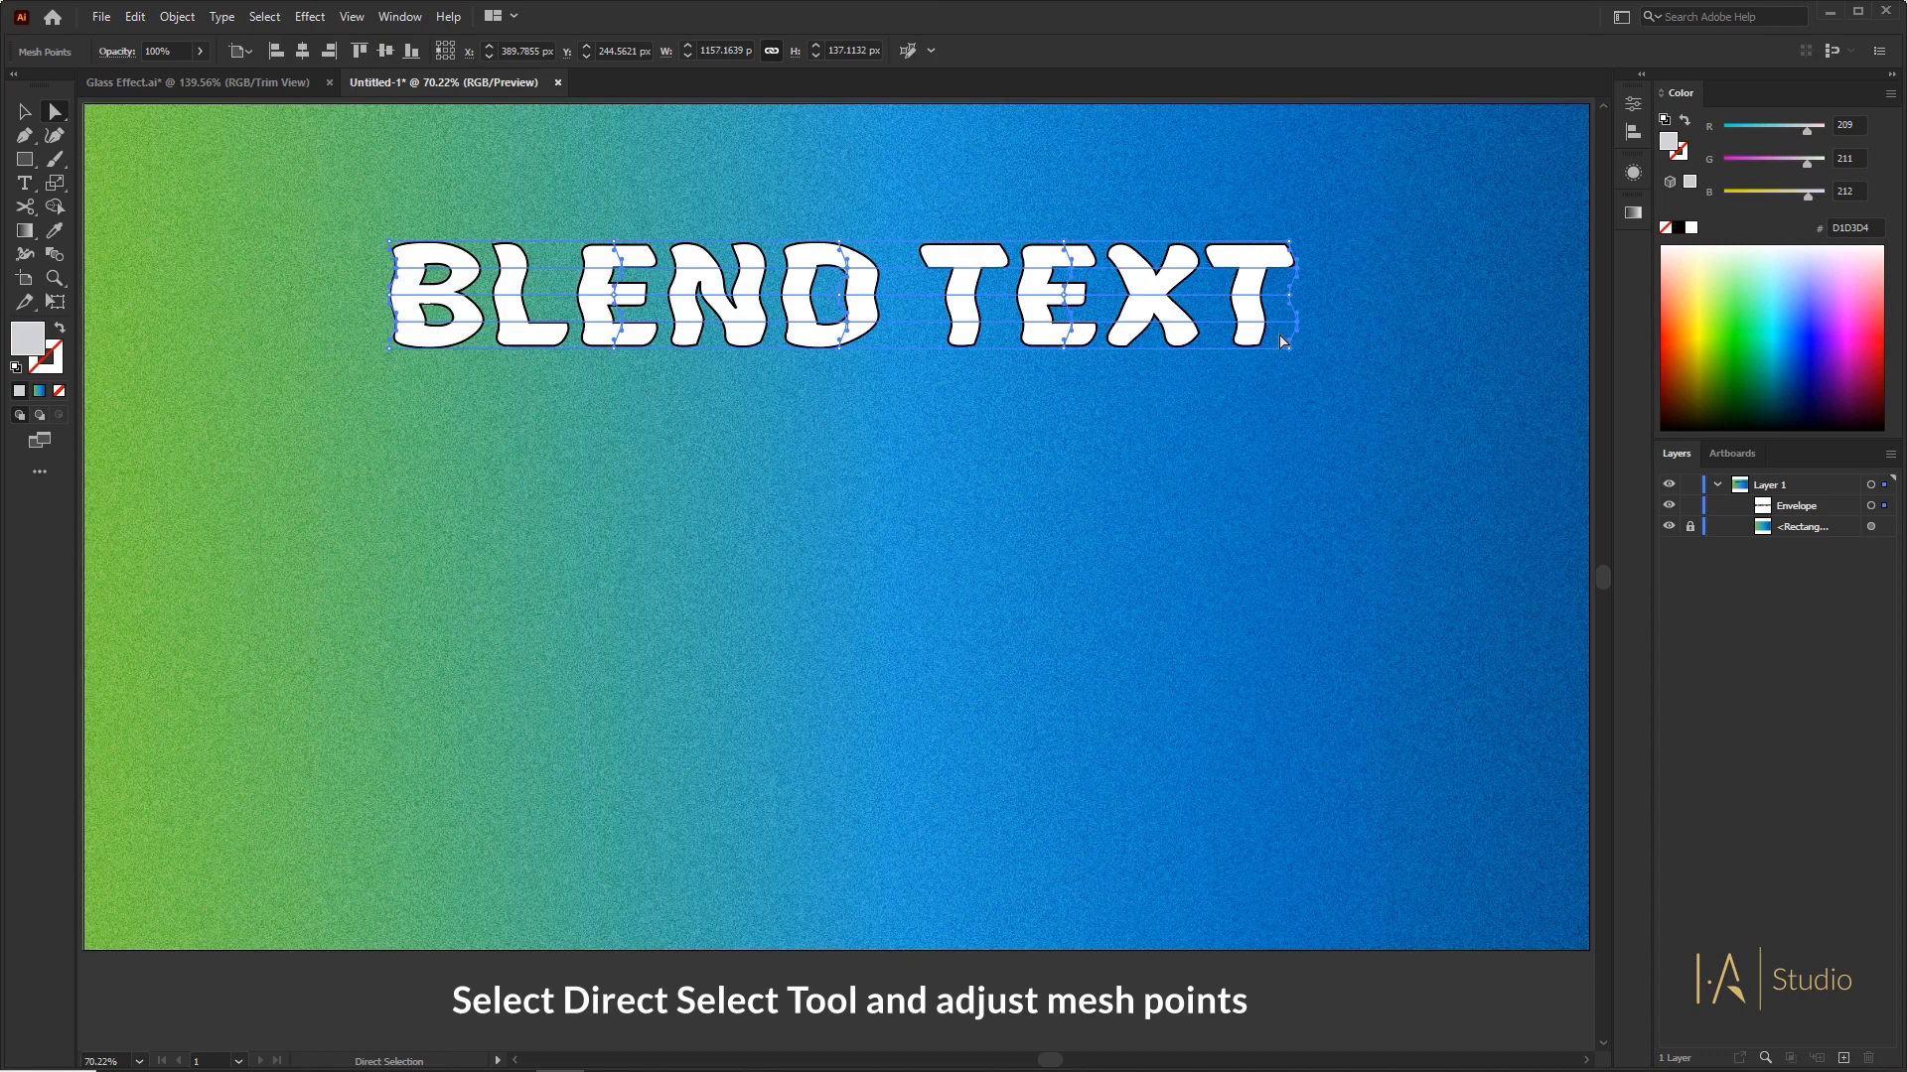
{"action": "left_click", "coordinate": [26, 112]}
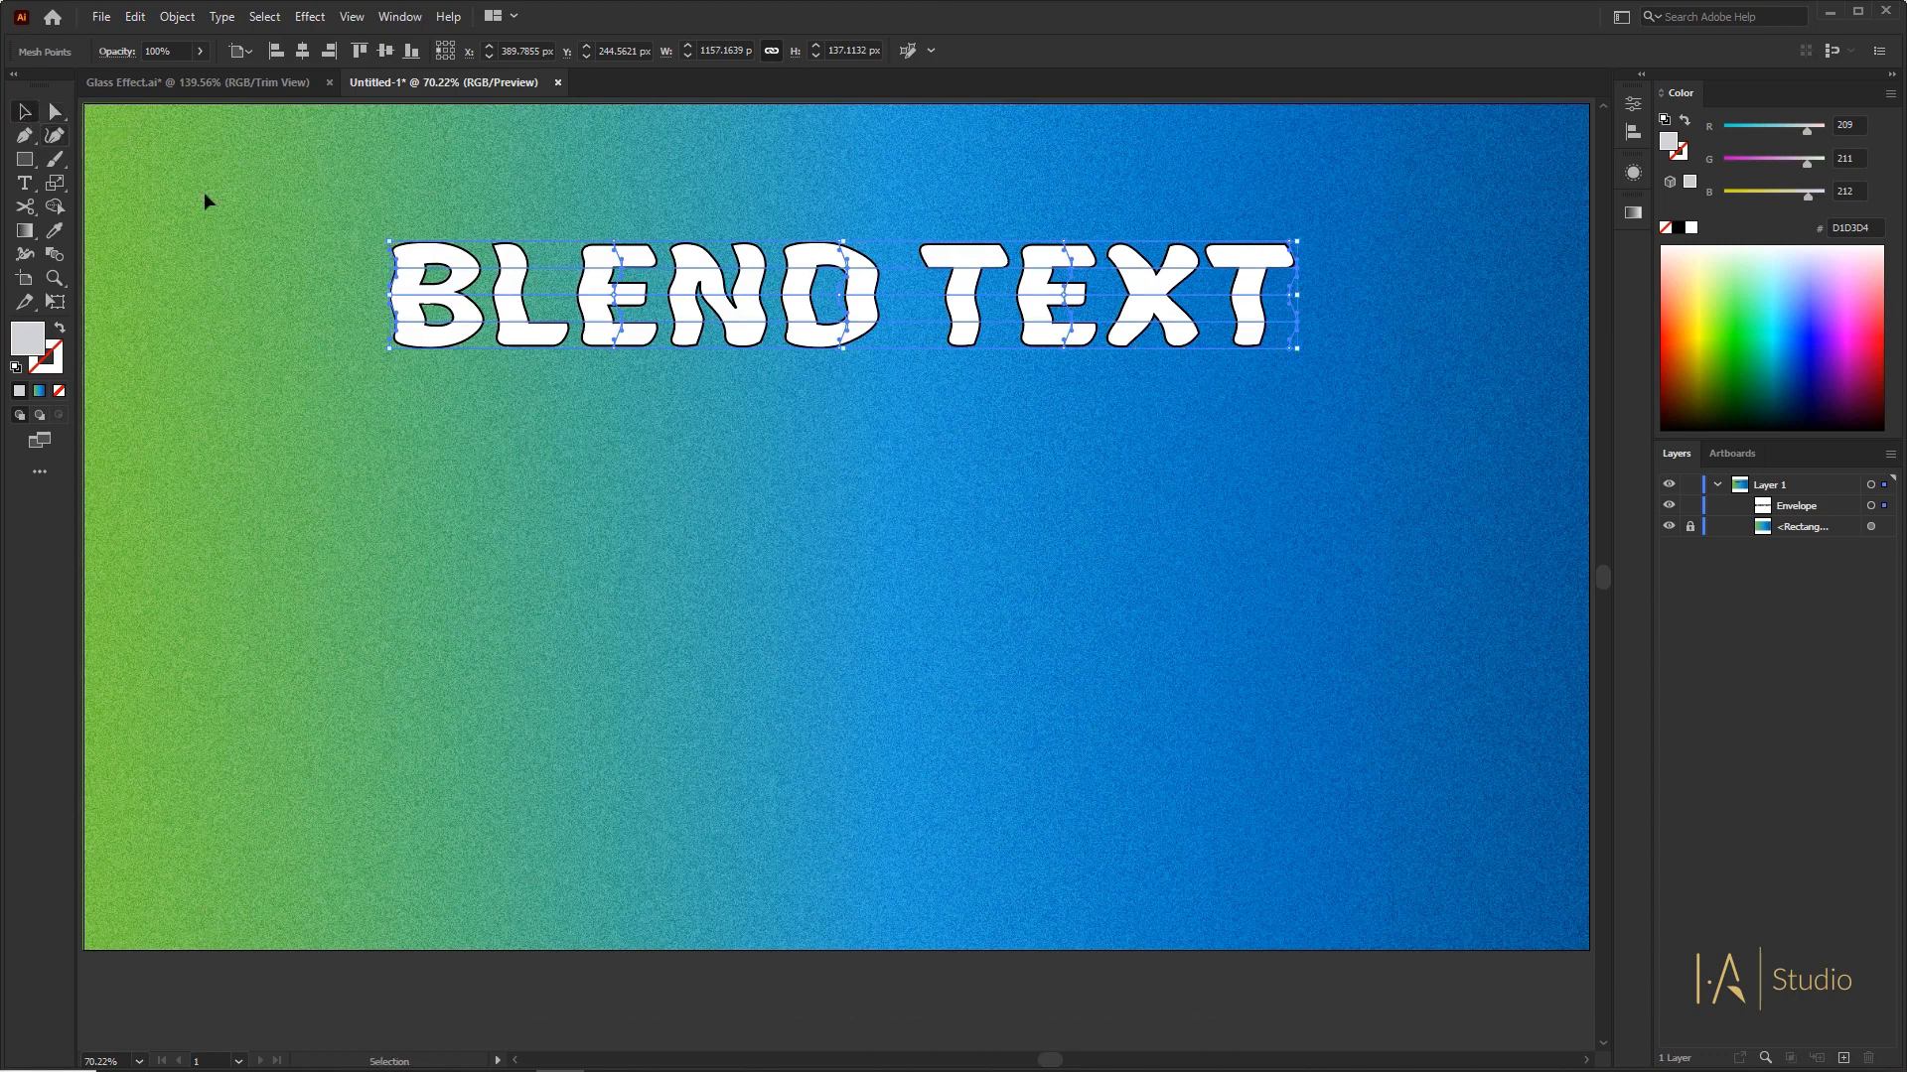
{"action": "left_click", "coordinate": [809, 266]}
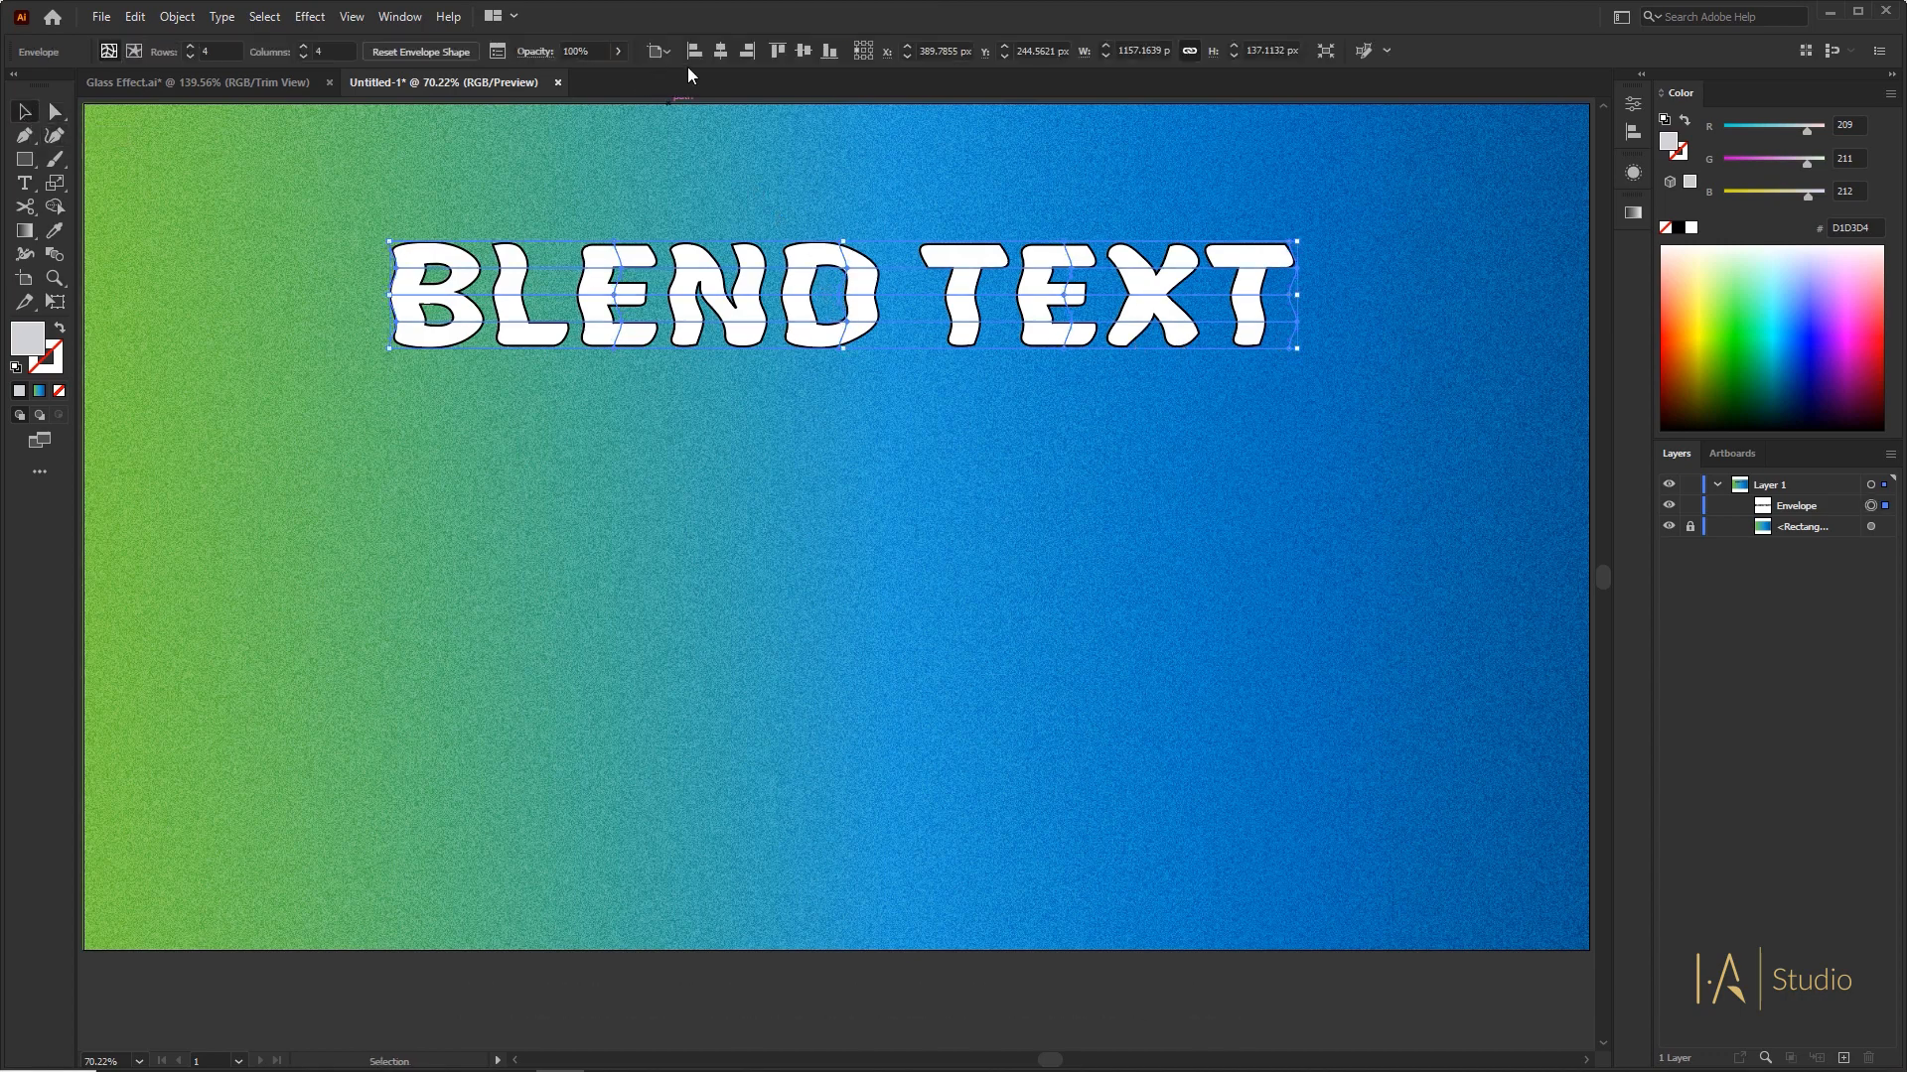
{"action": "left_click", "coordinate": [723, 51]}
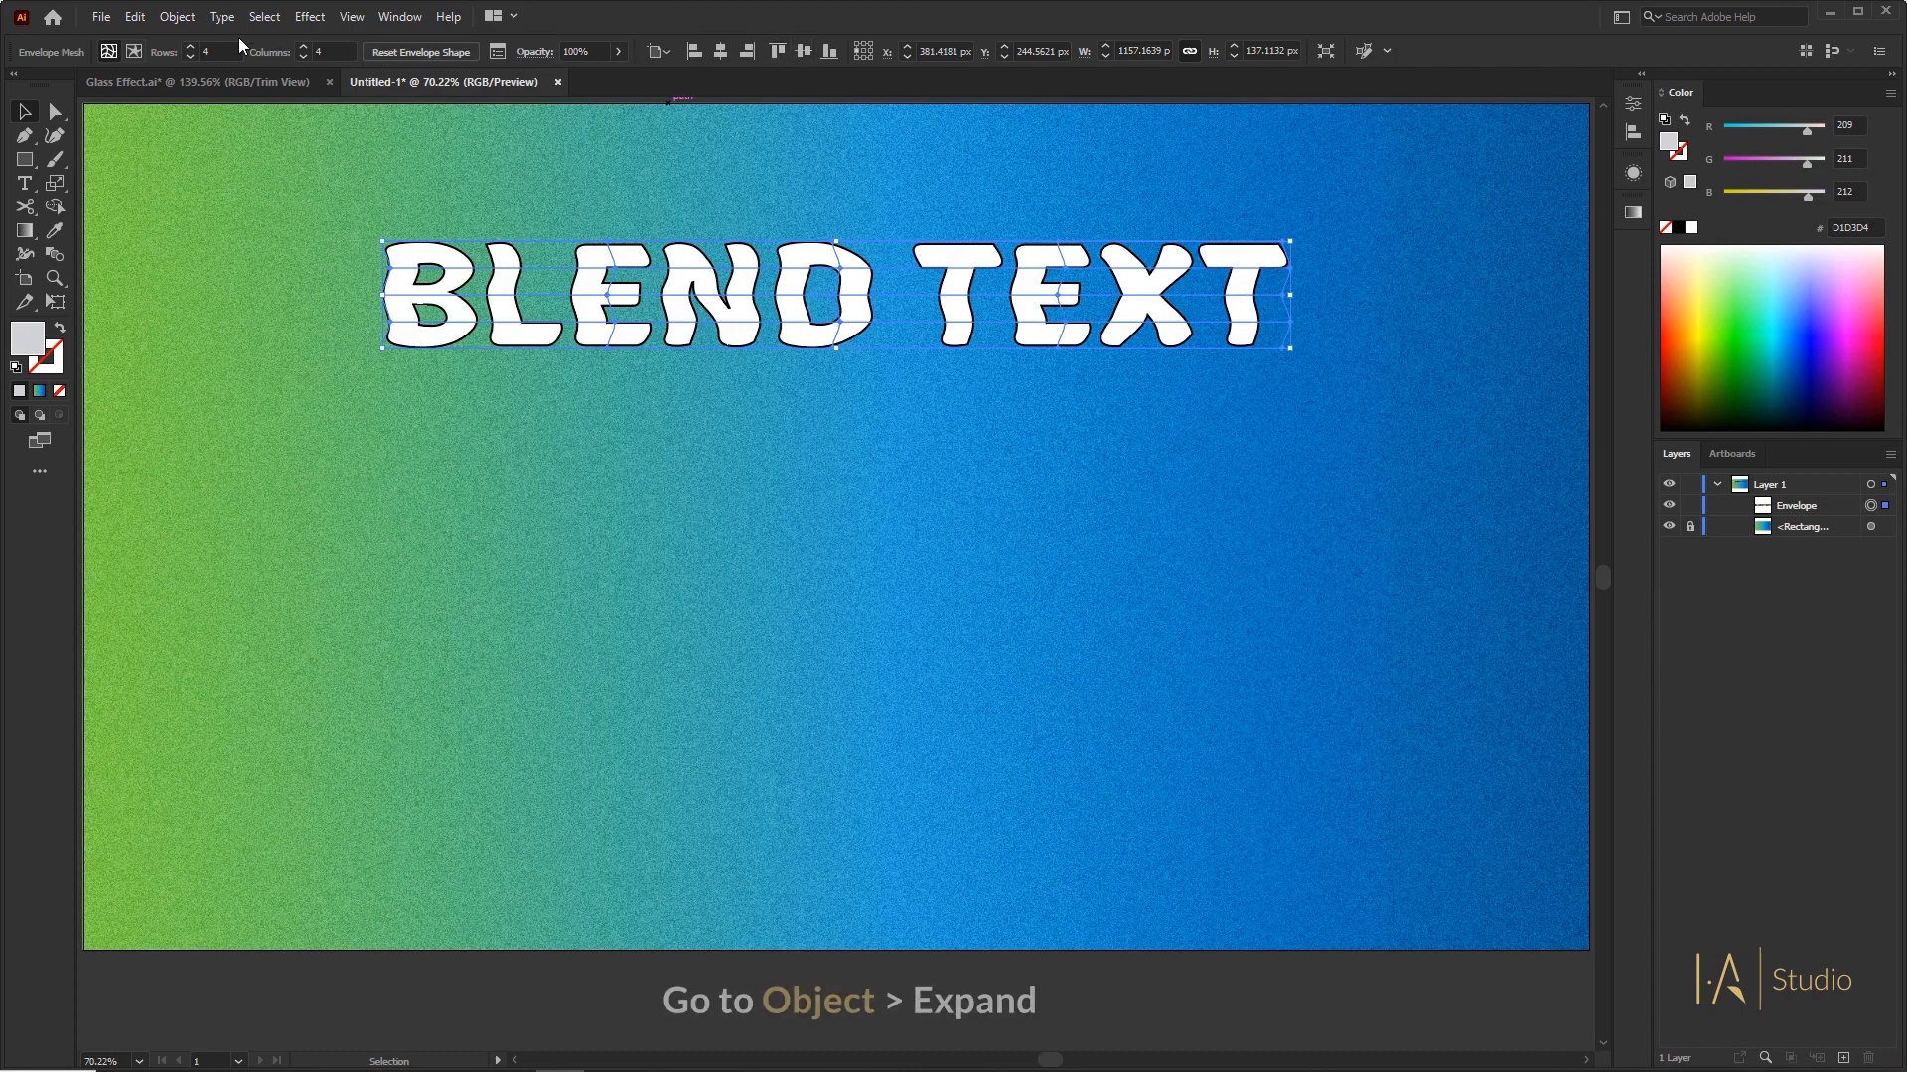
- Expand the envelope text with Object and Fill, and place a duplicate straight below it in the artboard's lower half
{"action": "left_click", "coordinate": [176, 17]}
{"action": "left_click", "coordinate": [236, 250]}
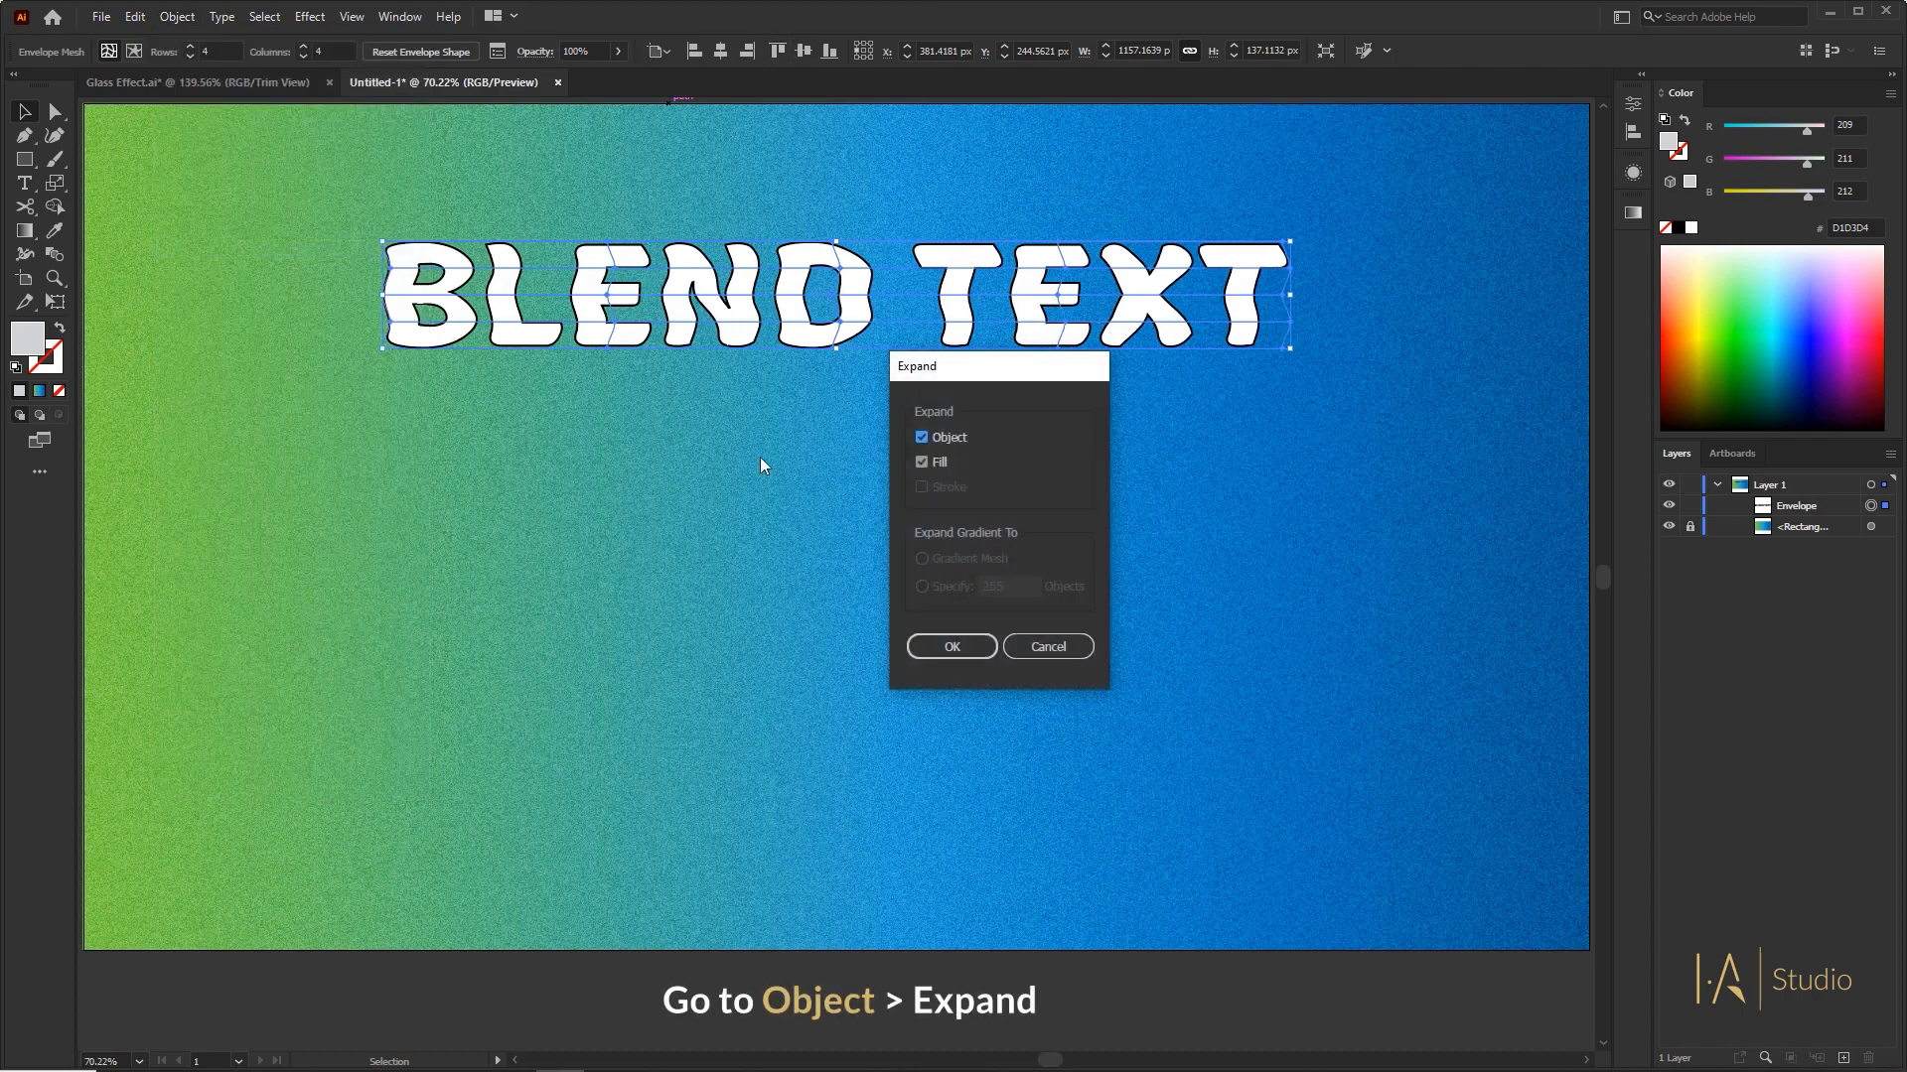
{"action": "left_click", "coordinate": [951, 645]}
{"action": "left_click", "coordinate": [812, 365]}
{"action": "left_click_drag", "start_coordinate": [787, 289], "coordinate": [842, 727]}
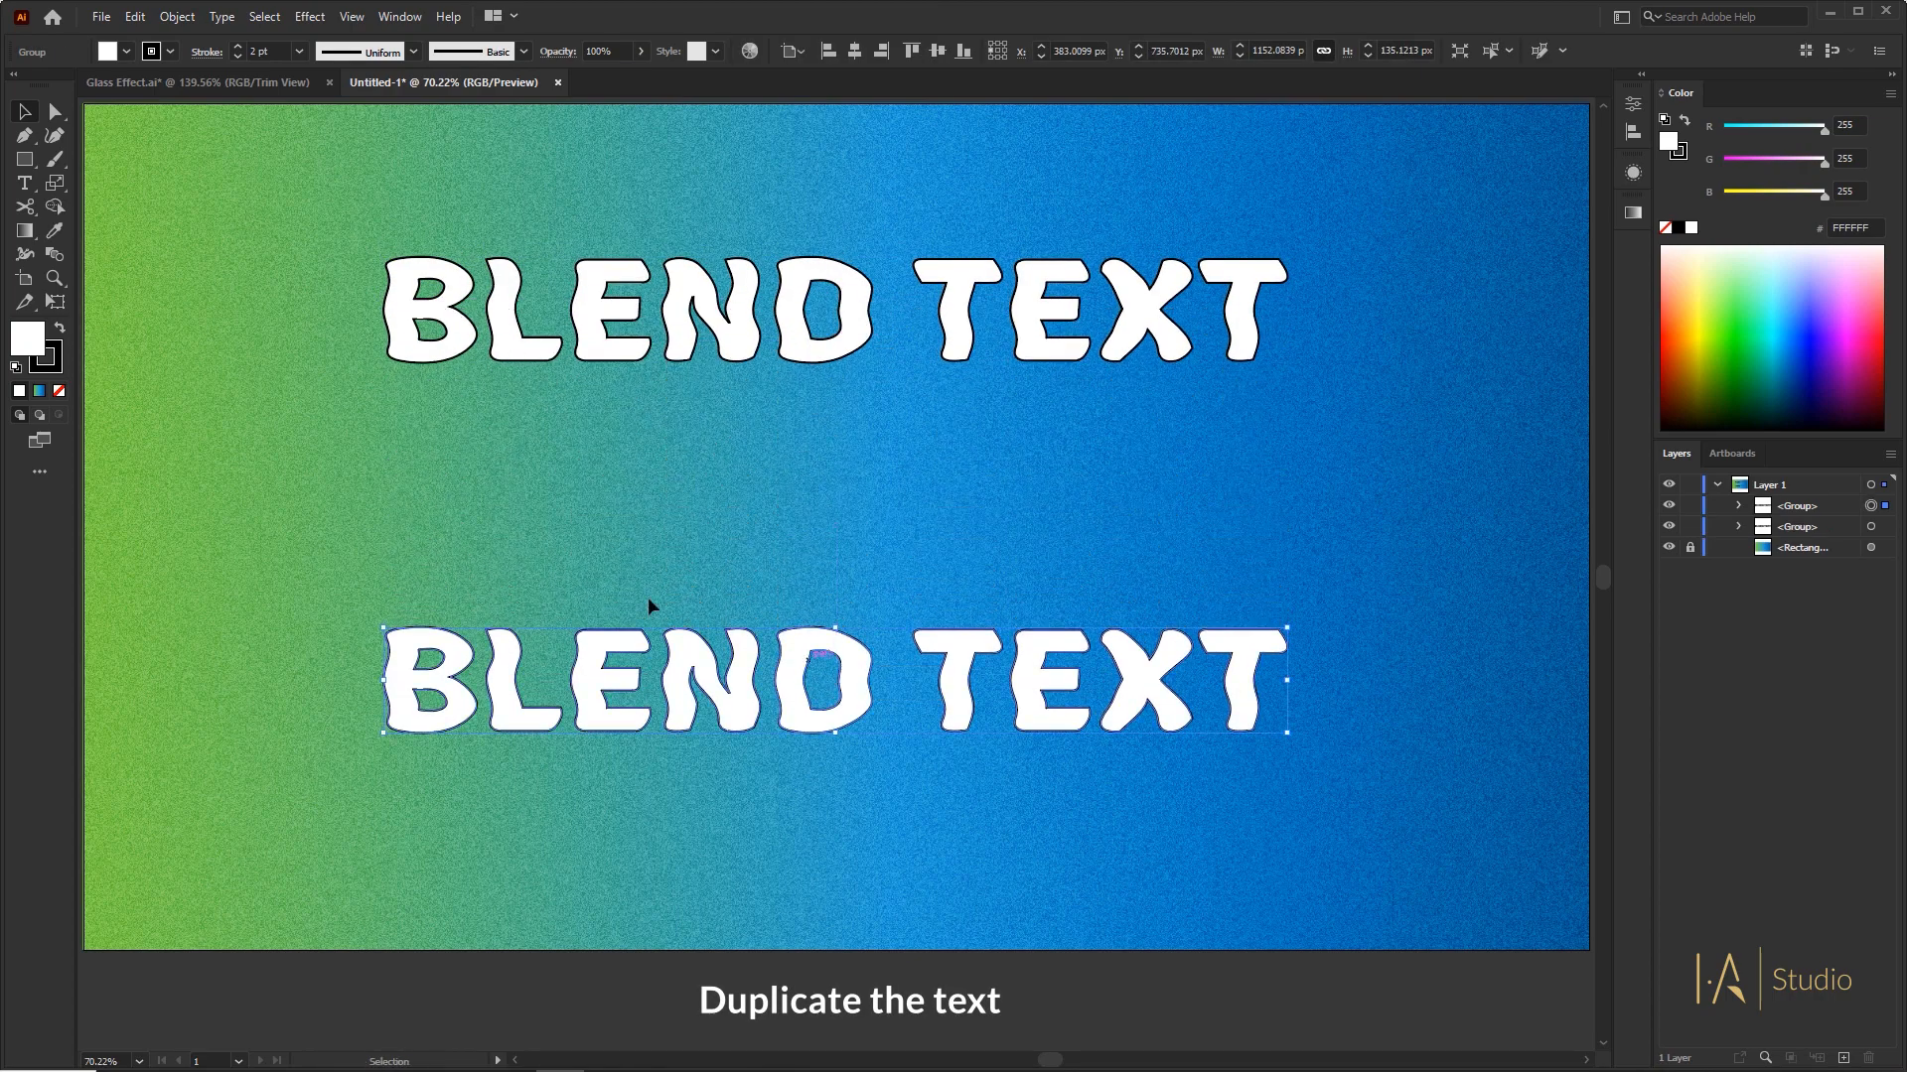
- Create a blend between the upper and lower BLEND TEXT copies with the Blend tool
{"action": "left_click", "coordinate": [398, 469]}
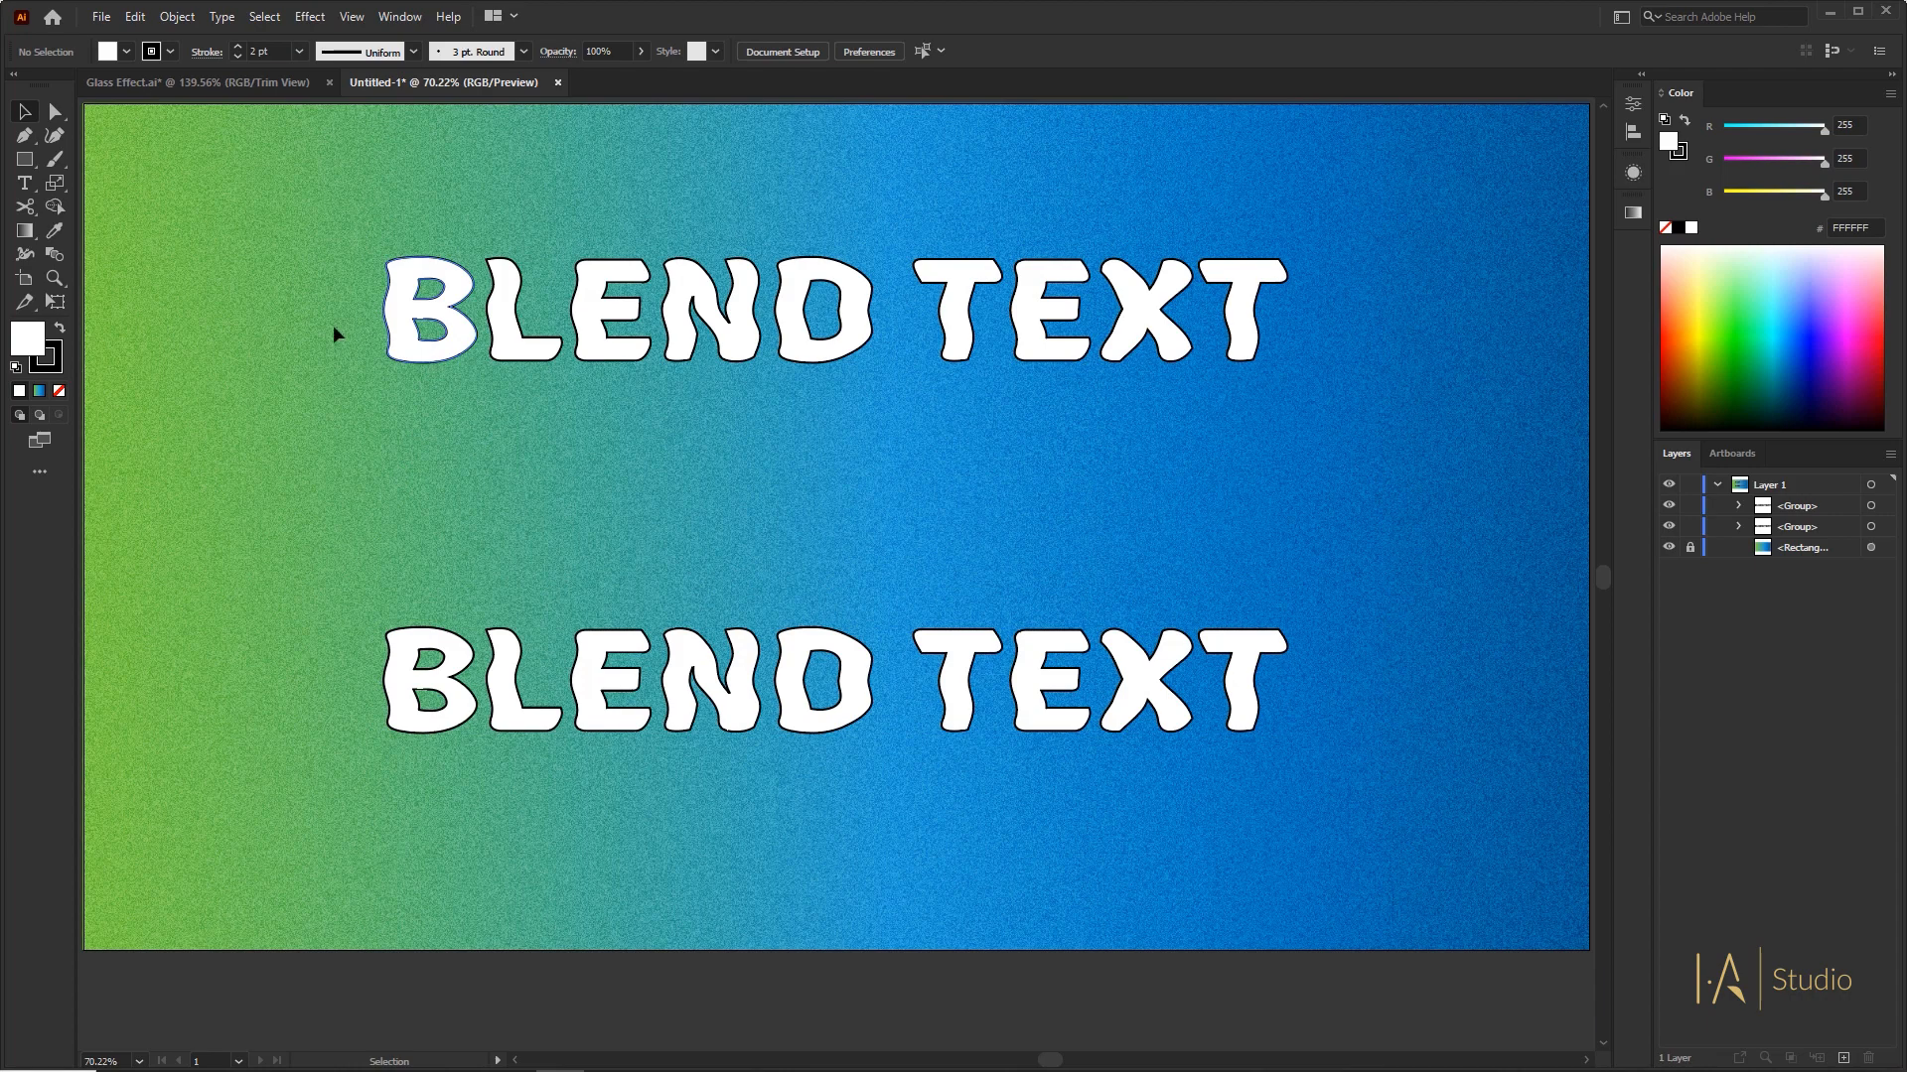
{"action": "left_click", "coordinate": [57, 254]}
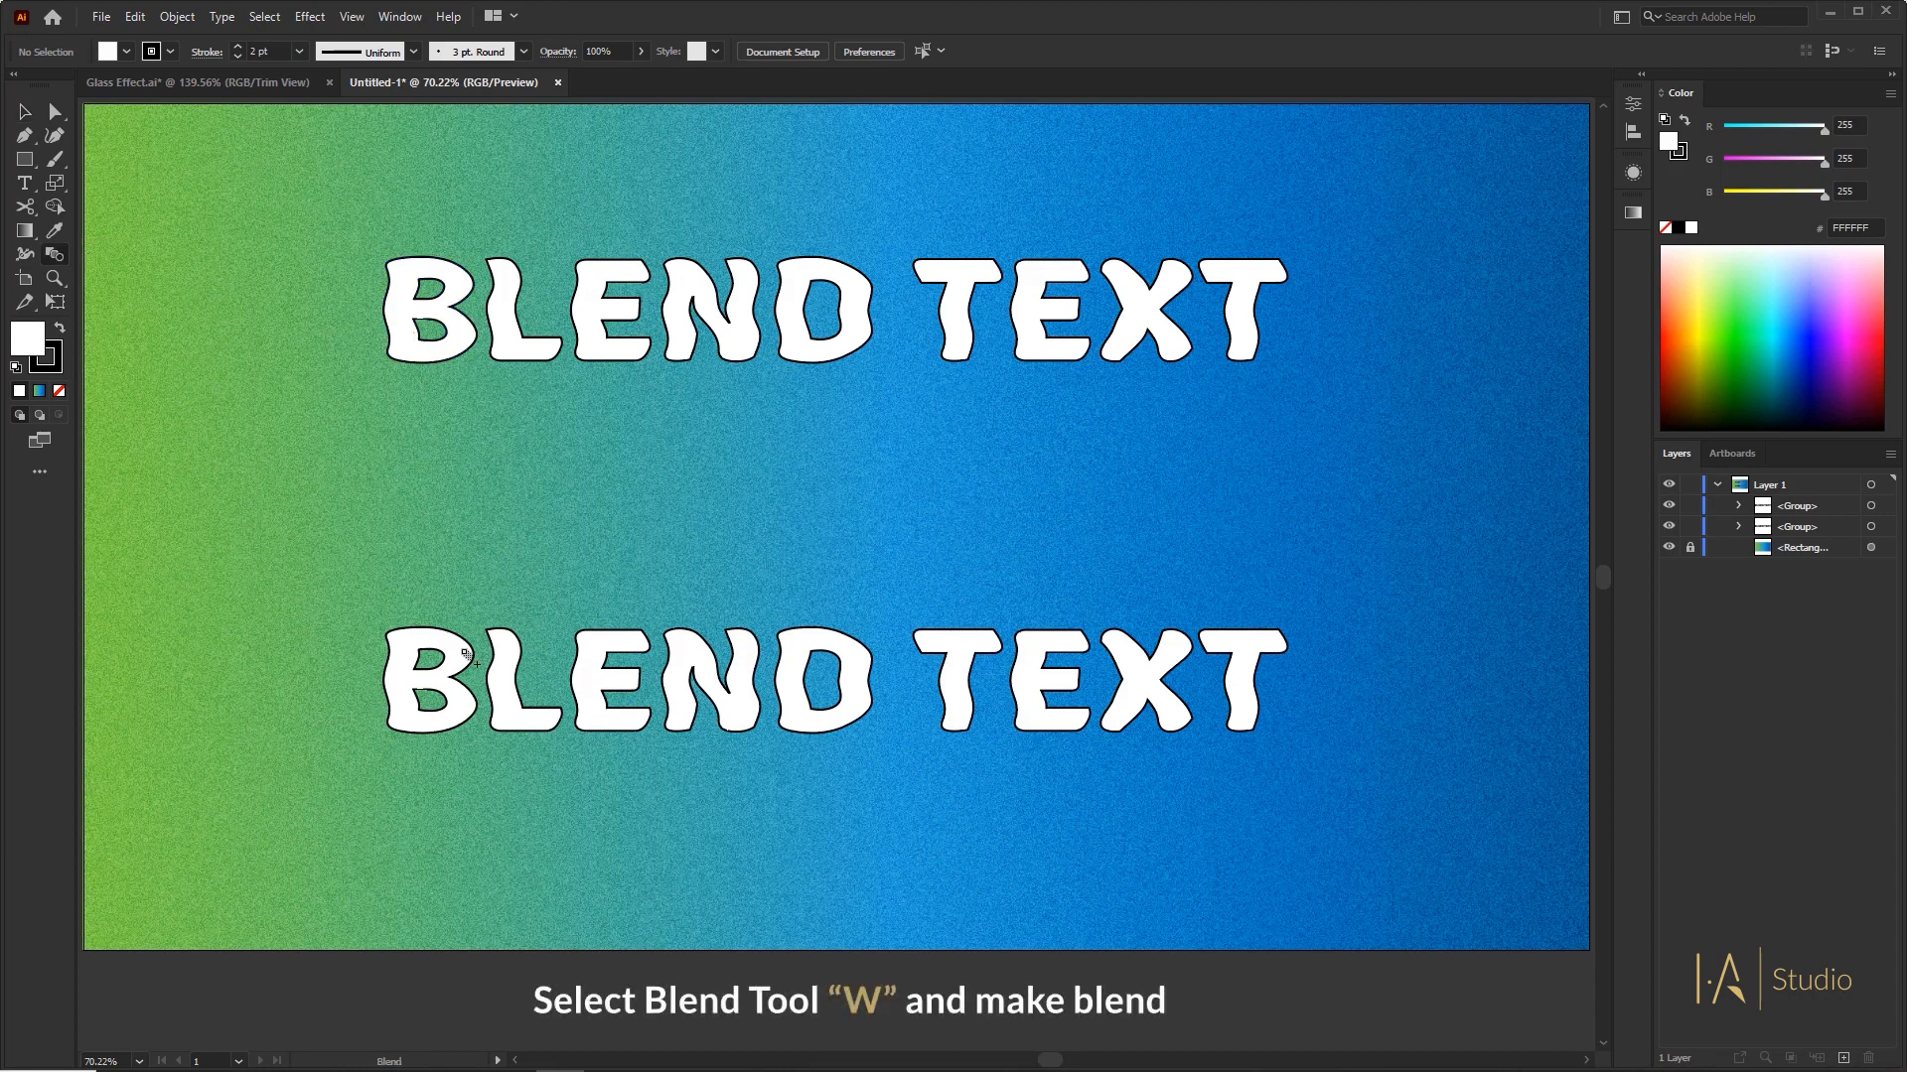
{"action": "left_click", "coordinate": [466, 655]}
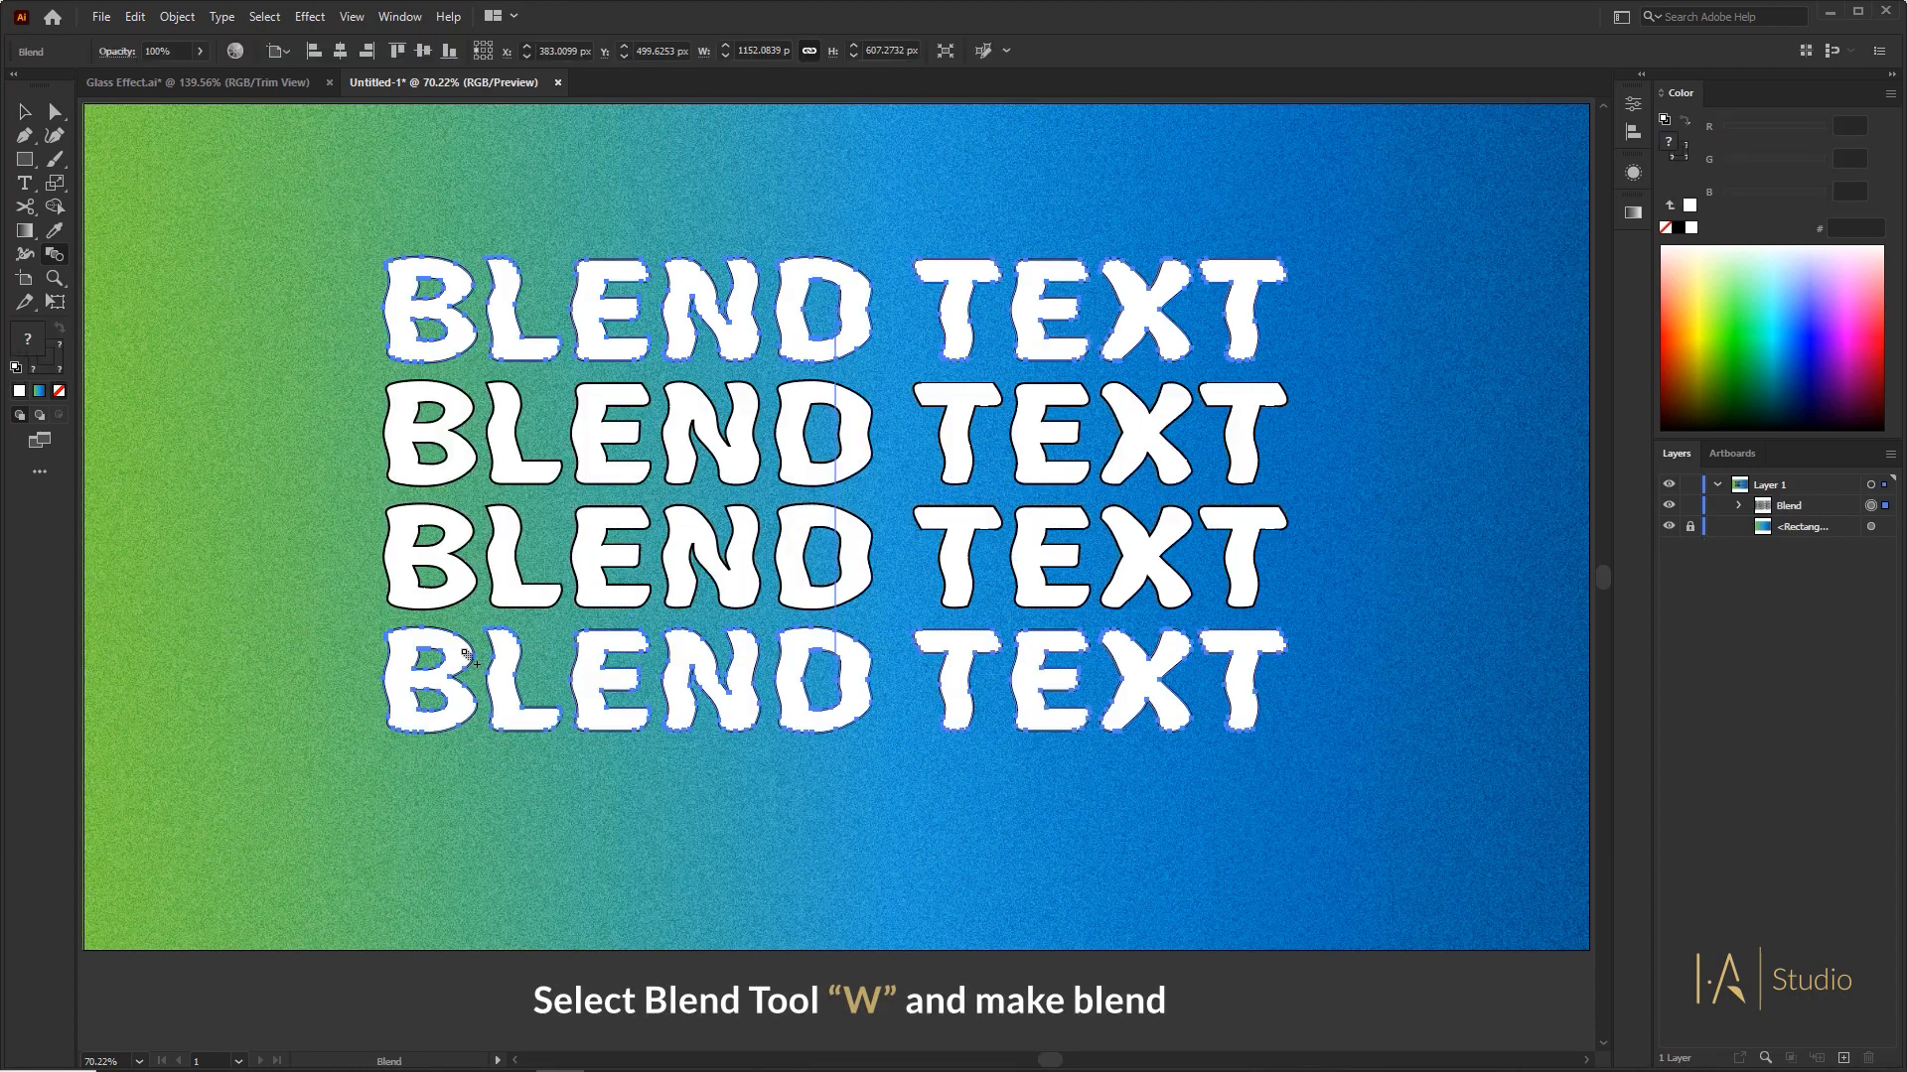
- Set the blend's spacing to Specified Steps with 36 steps, and deselect it
{"action": "double_click", "coordinate": [55, 255]}
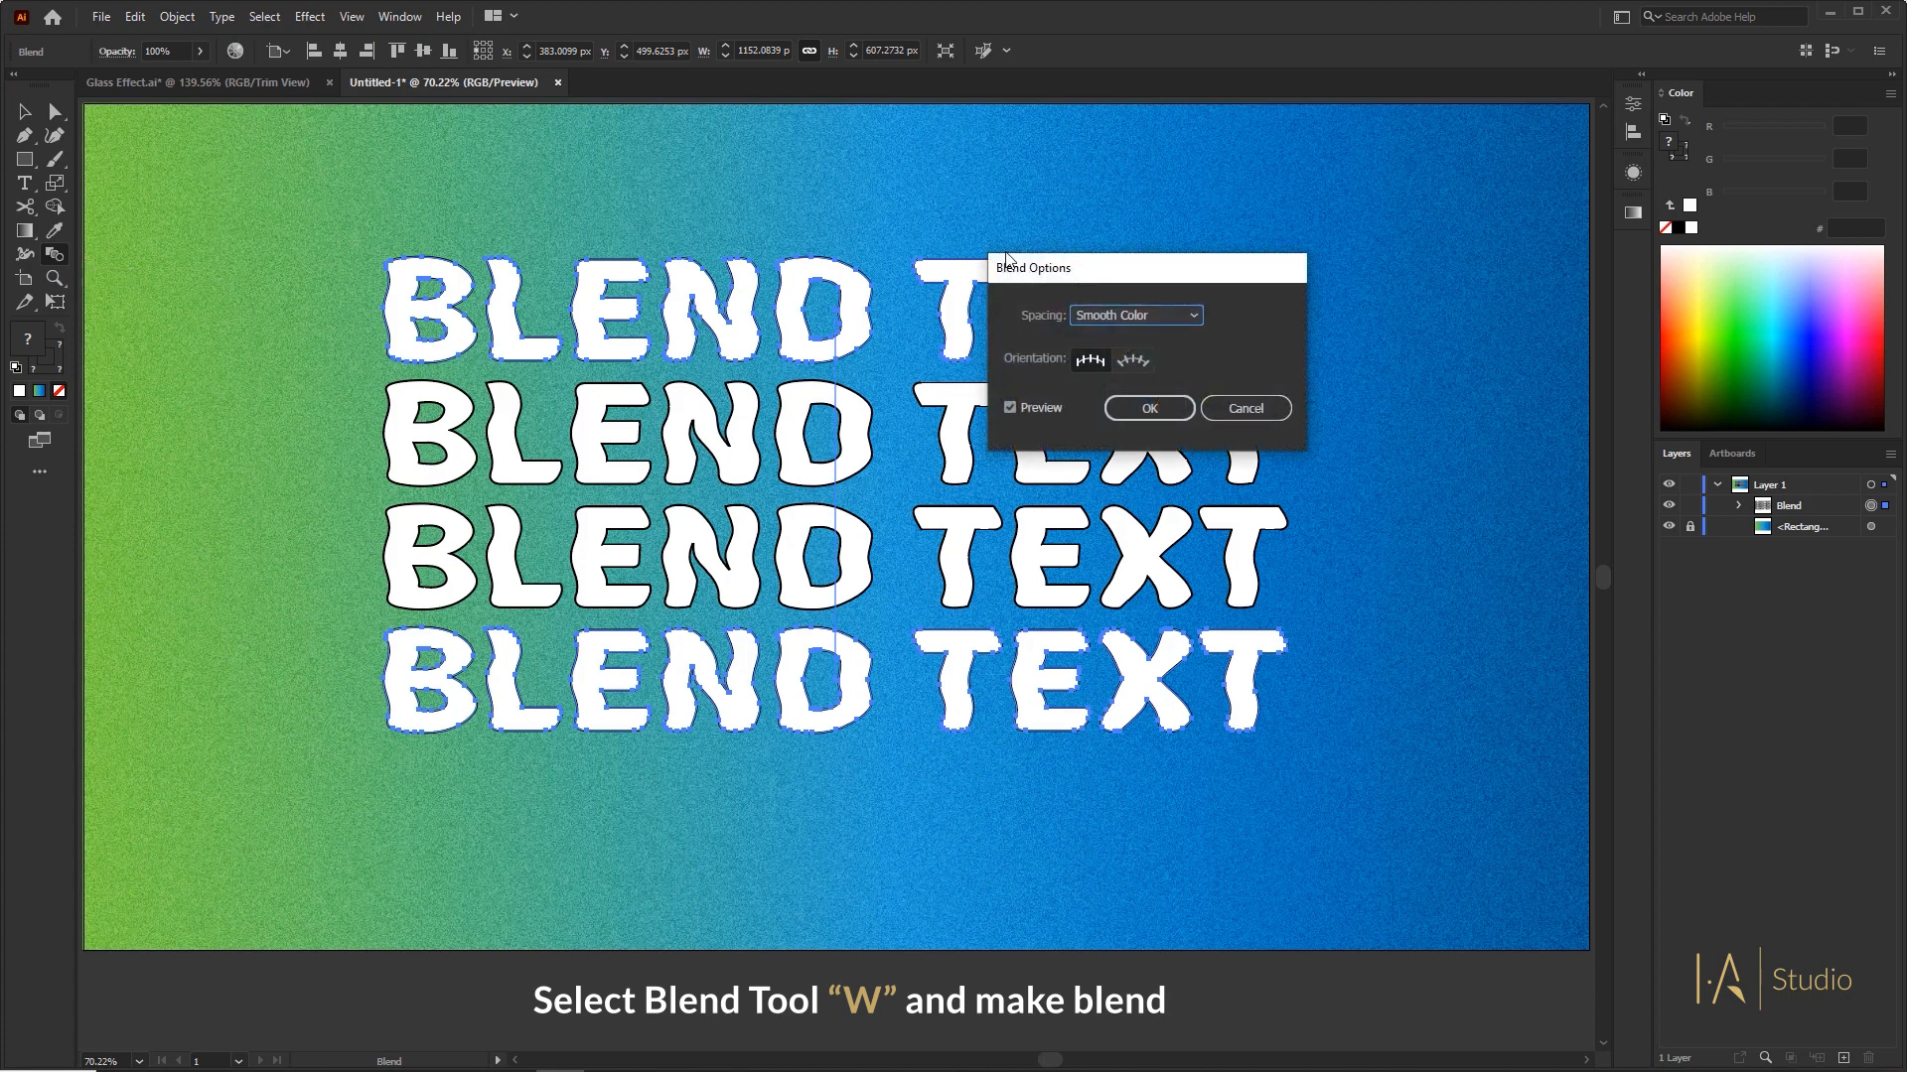
{"action": "left_click", "coordinate": [1149, 313]}
{"action": "left_click", "coordinate": [1152, 353]}
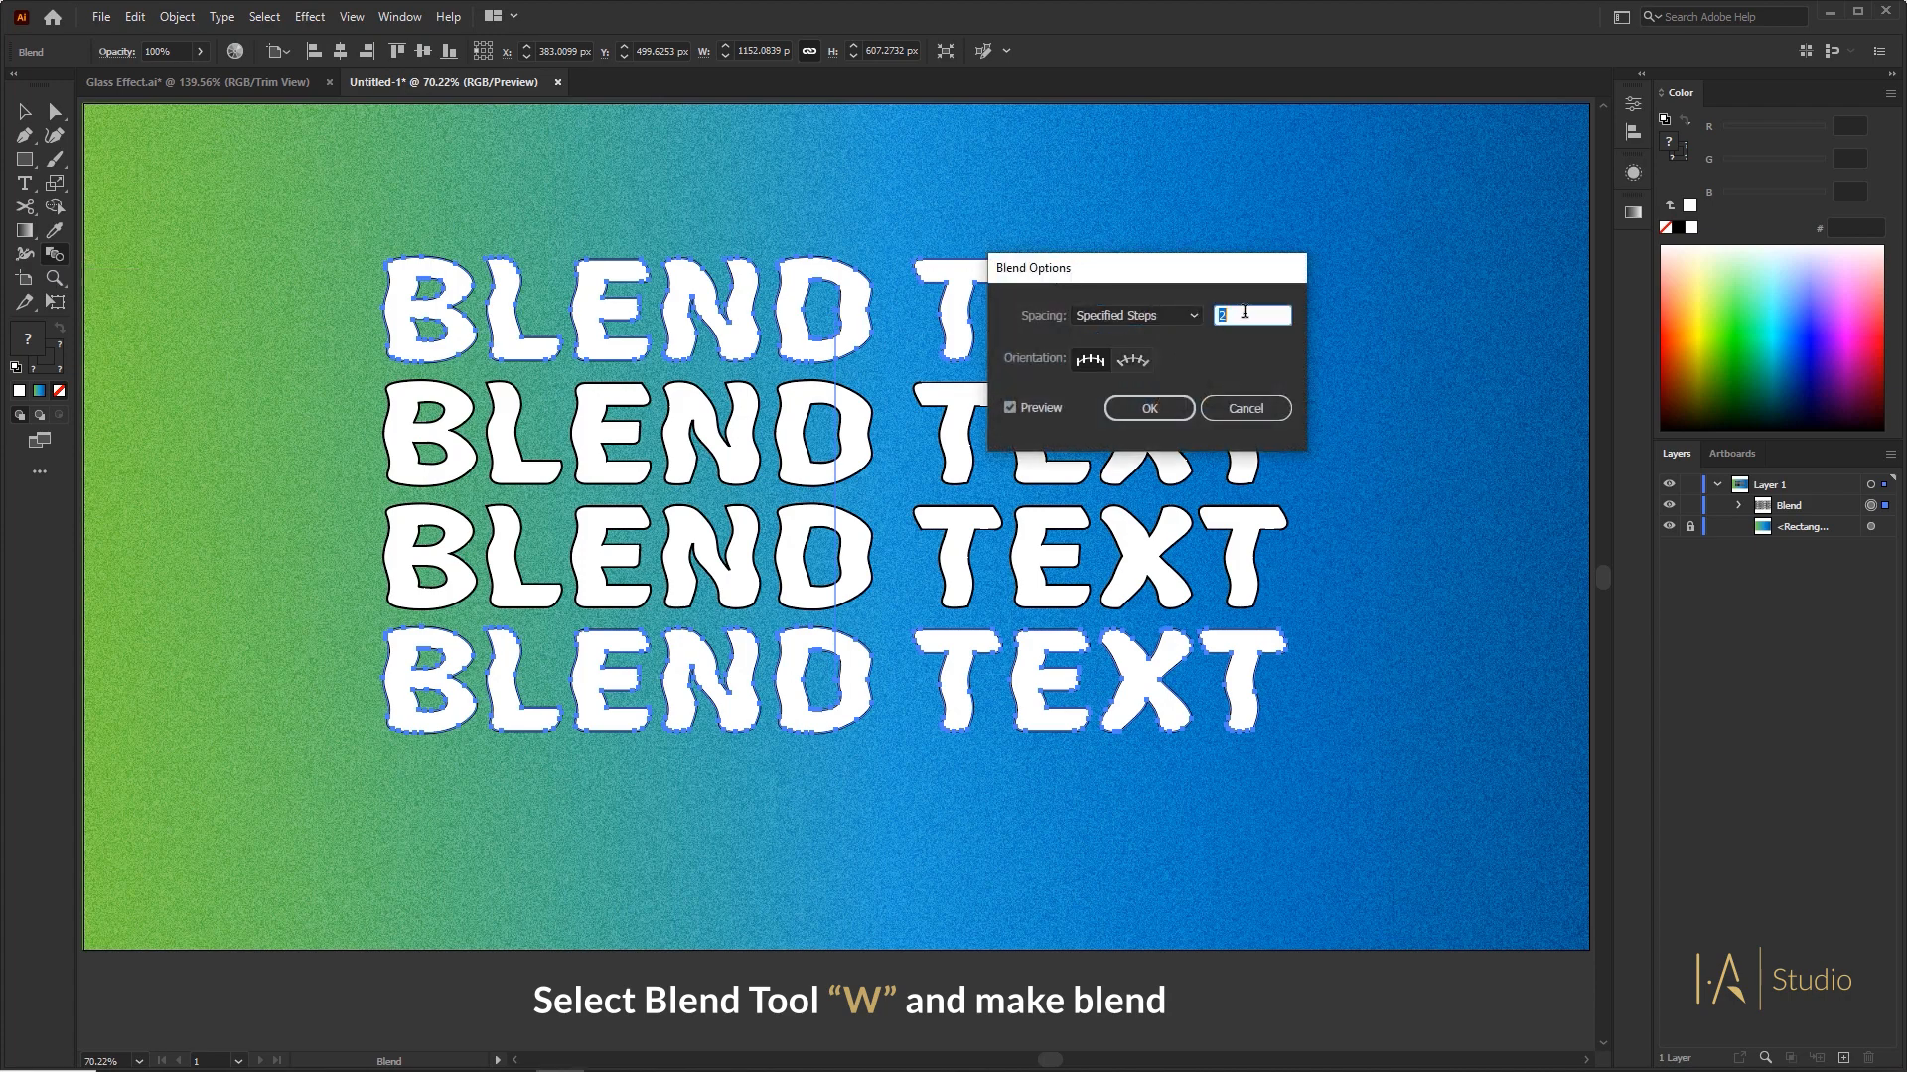
{"action": "key", "text": "Up"}
{"action": "key", "text": "Up"}
{"action": "key", "text": "Up"}
{"action": "key", "text": "Up"}
{"action": "key", "text": "Up"}
{"action": "key", "text": "Up"}
{"action": "key", "text": "Up"}
{"action": "key", "text": "Up"}
{"action": "key", "text": "Up"}
{"action": "key", "text": "Up"}
{"action": "key", "text": "Up"}
{"action": "key", "text": "Up"}
{"action": "key", "text": "Up"}
{"action": "key", "text": "Up"}
{"action": "key", "text": "Up"}
{"action": "key", "text": "Up"}
{"action": "key", "text": "Up"}
{"action": "key", "text": "Up"}
{"action": "key", "text": "Up"}
{"action": "key", "text": "Up"}
{"action": "key", "text": "Up"}
{"action": "key", "text": "Up"}
{"action": "key", "text": "Up"}
{"action": "key", "text": "Up"}
{"action": "key", "text": "Up"}
{"action": "key", "text": "Up"}
{"action": "key", "text": "Up"}
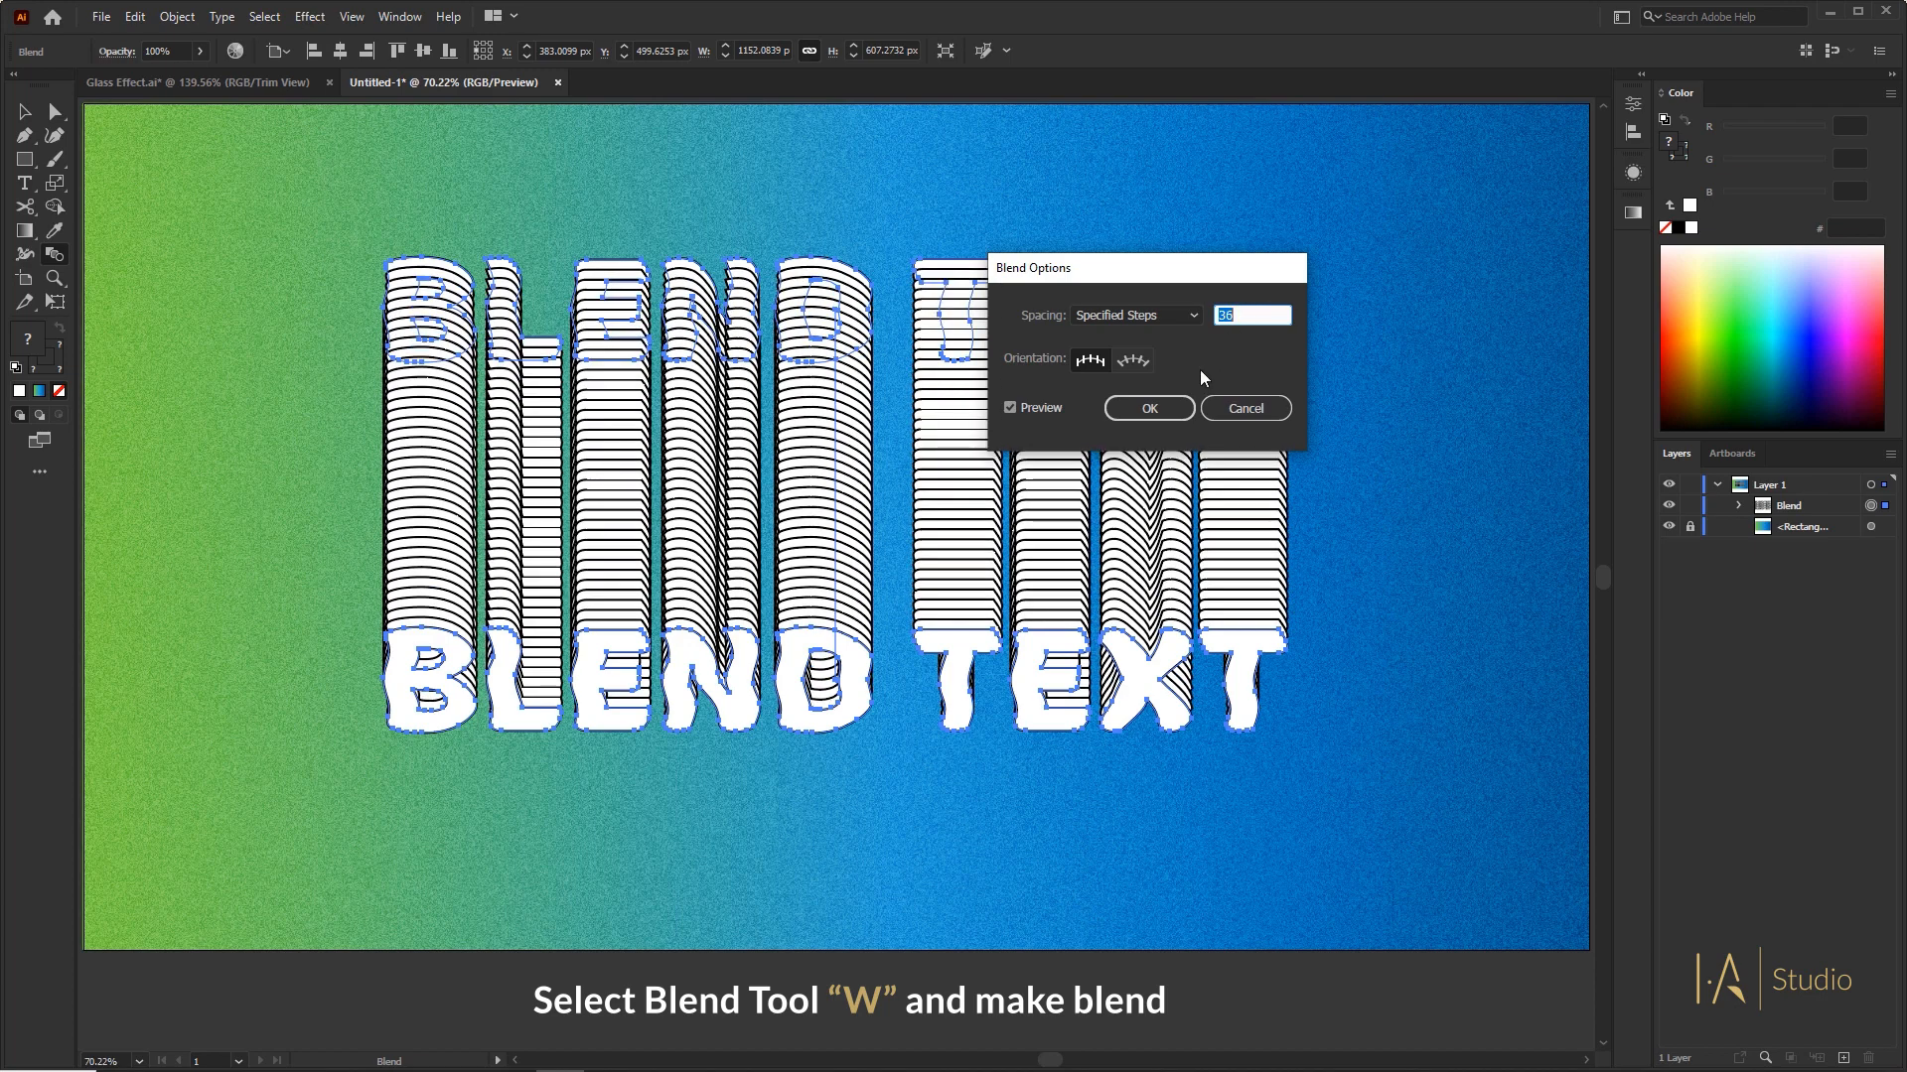
{"action": "left_click", "coordinate": [1178, 409]}
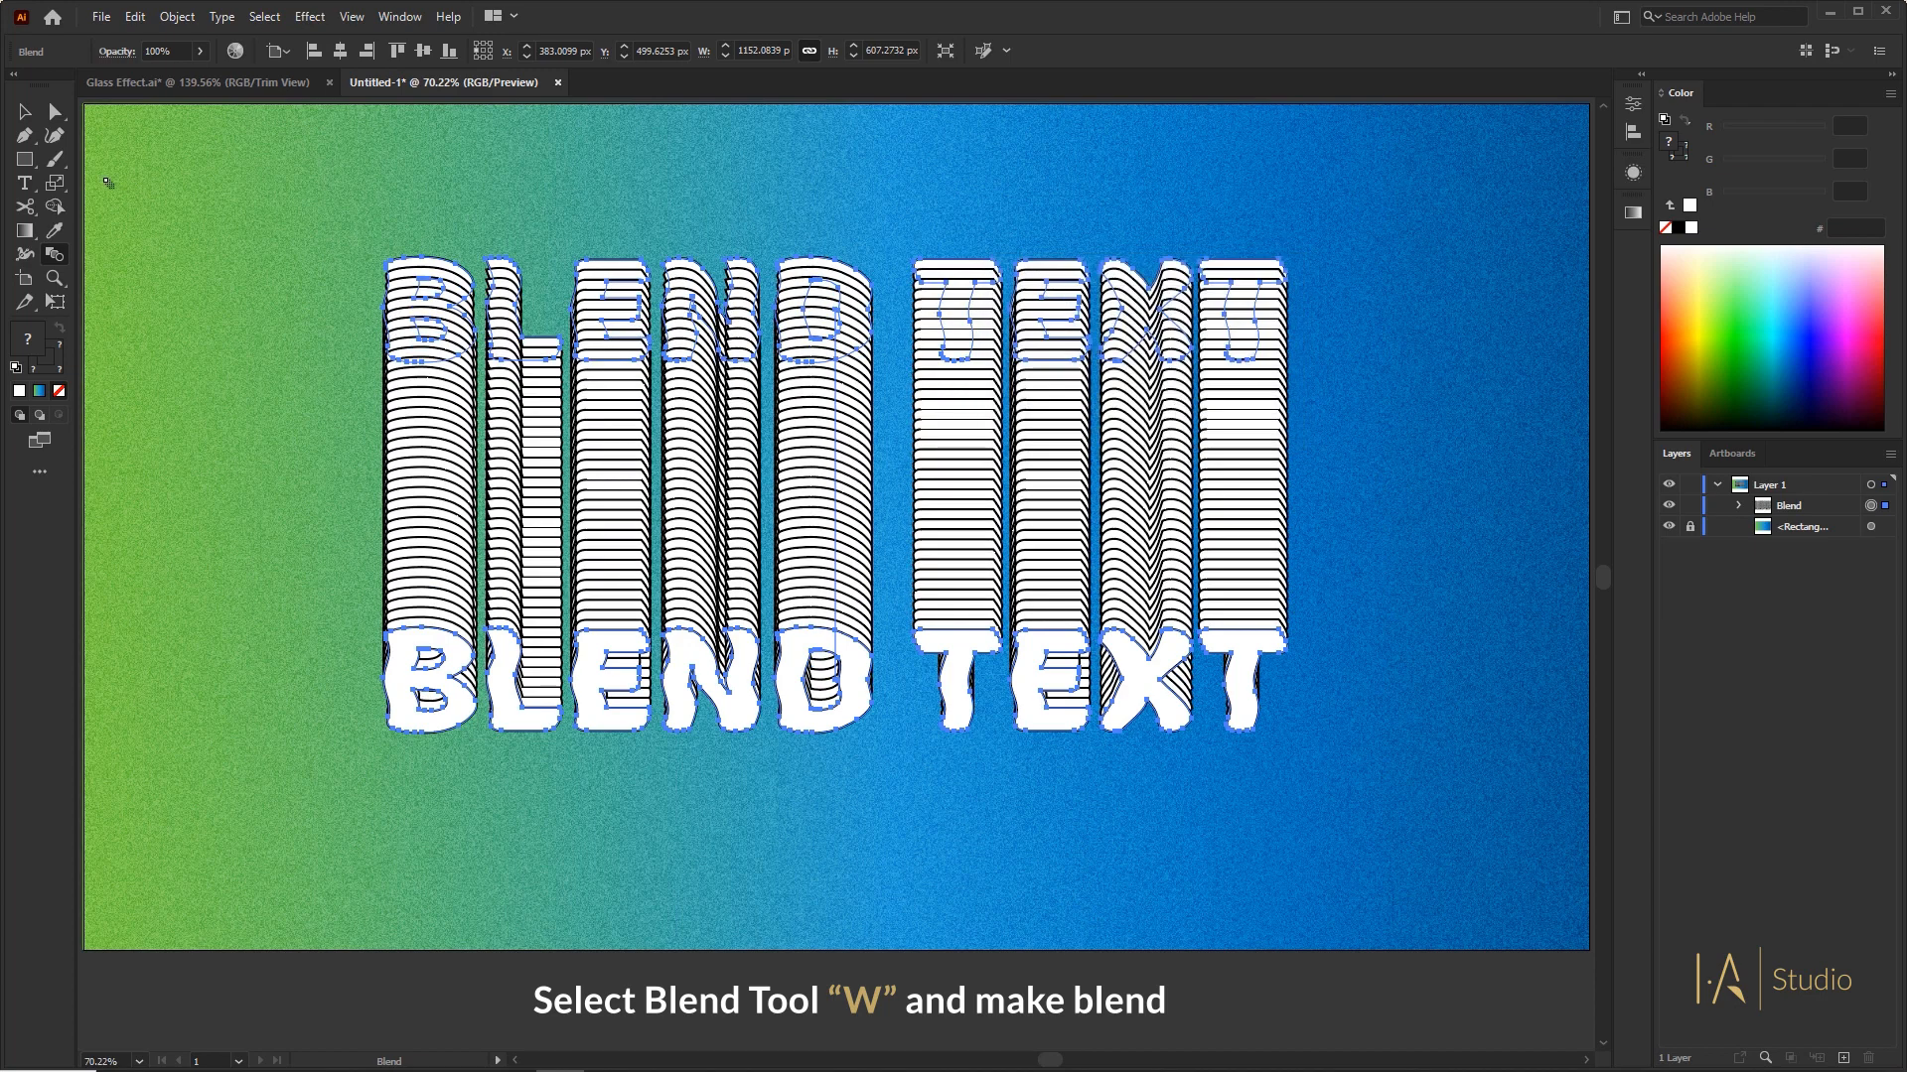
{"action": "key", "text": "v"}
{"action": "left_click", "coordinate": [509, 175]}
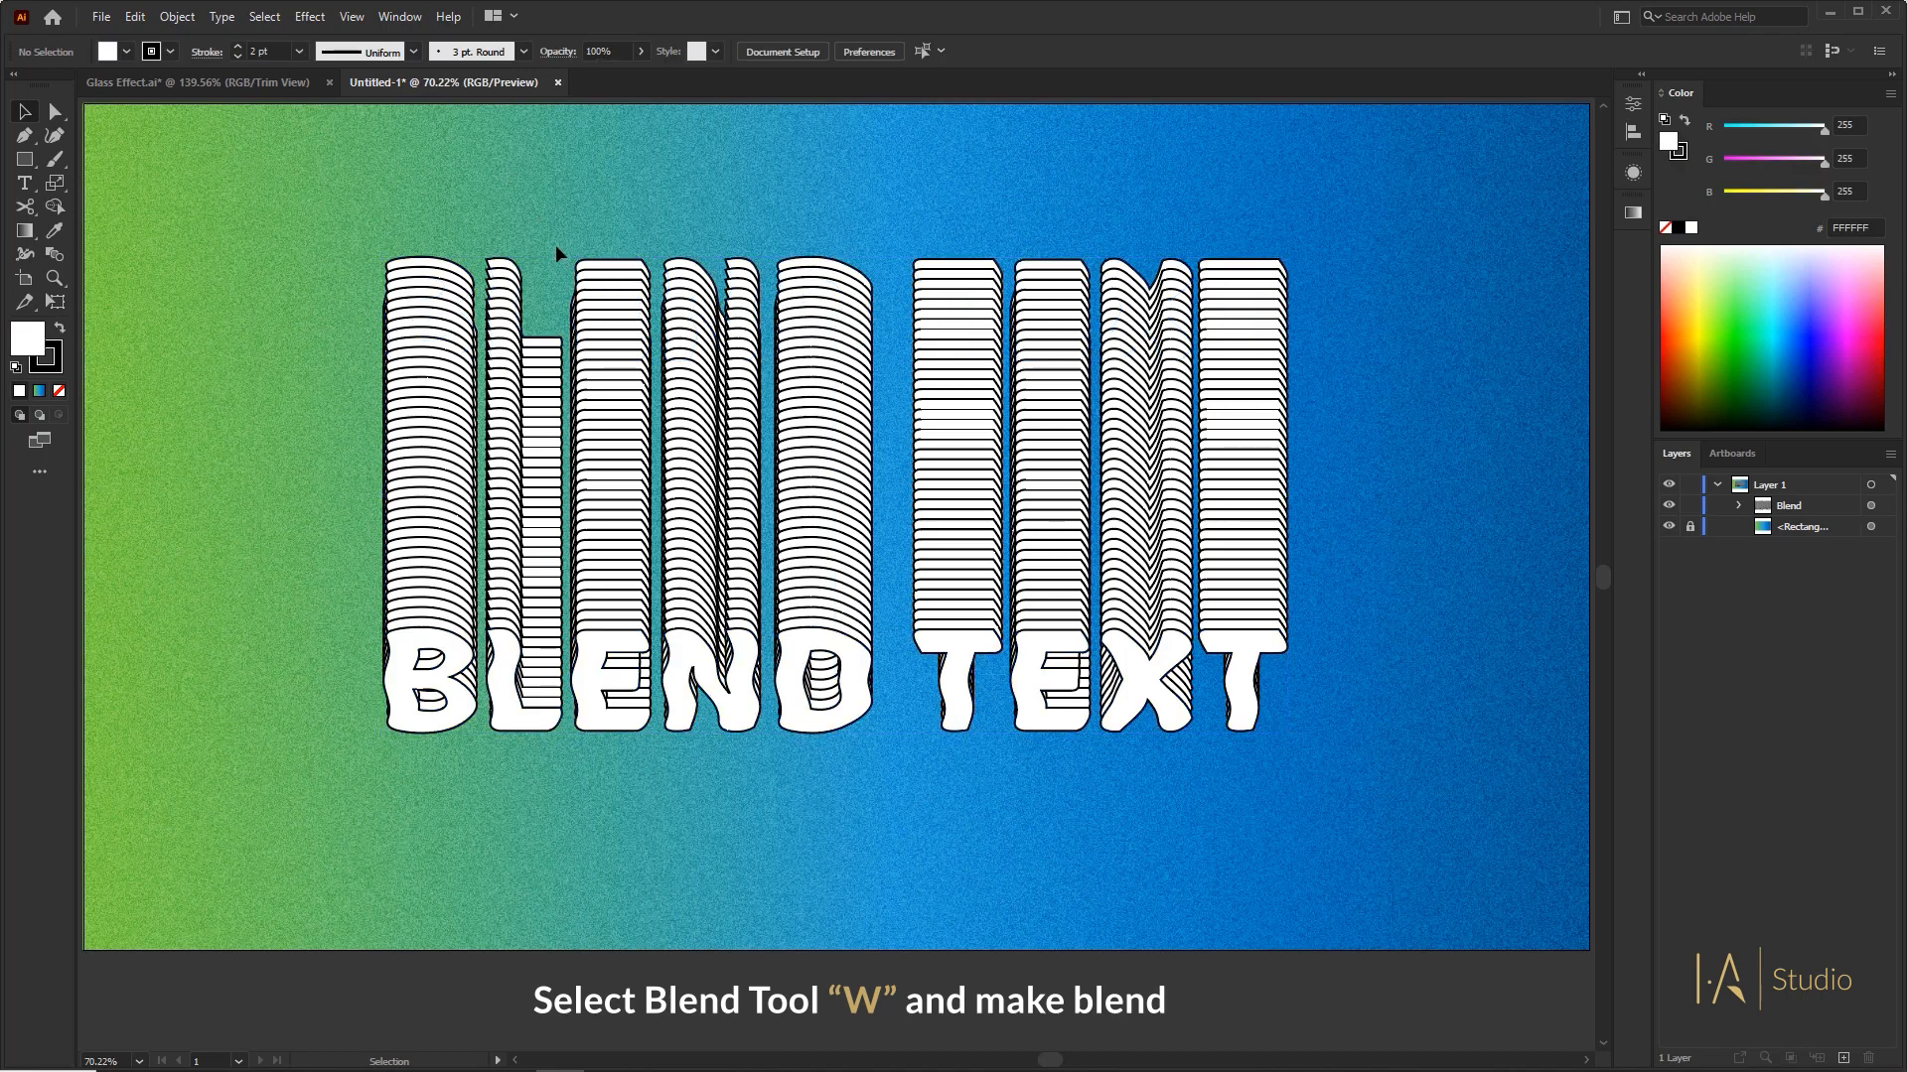
- Move the blended text horizontally to the artboard's right side, leaving free space on the left, and deselect it
{"action": "left_click_drag", "start_coordinate": [698, 421], "coordinate": [935, 361]}
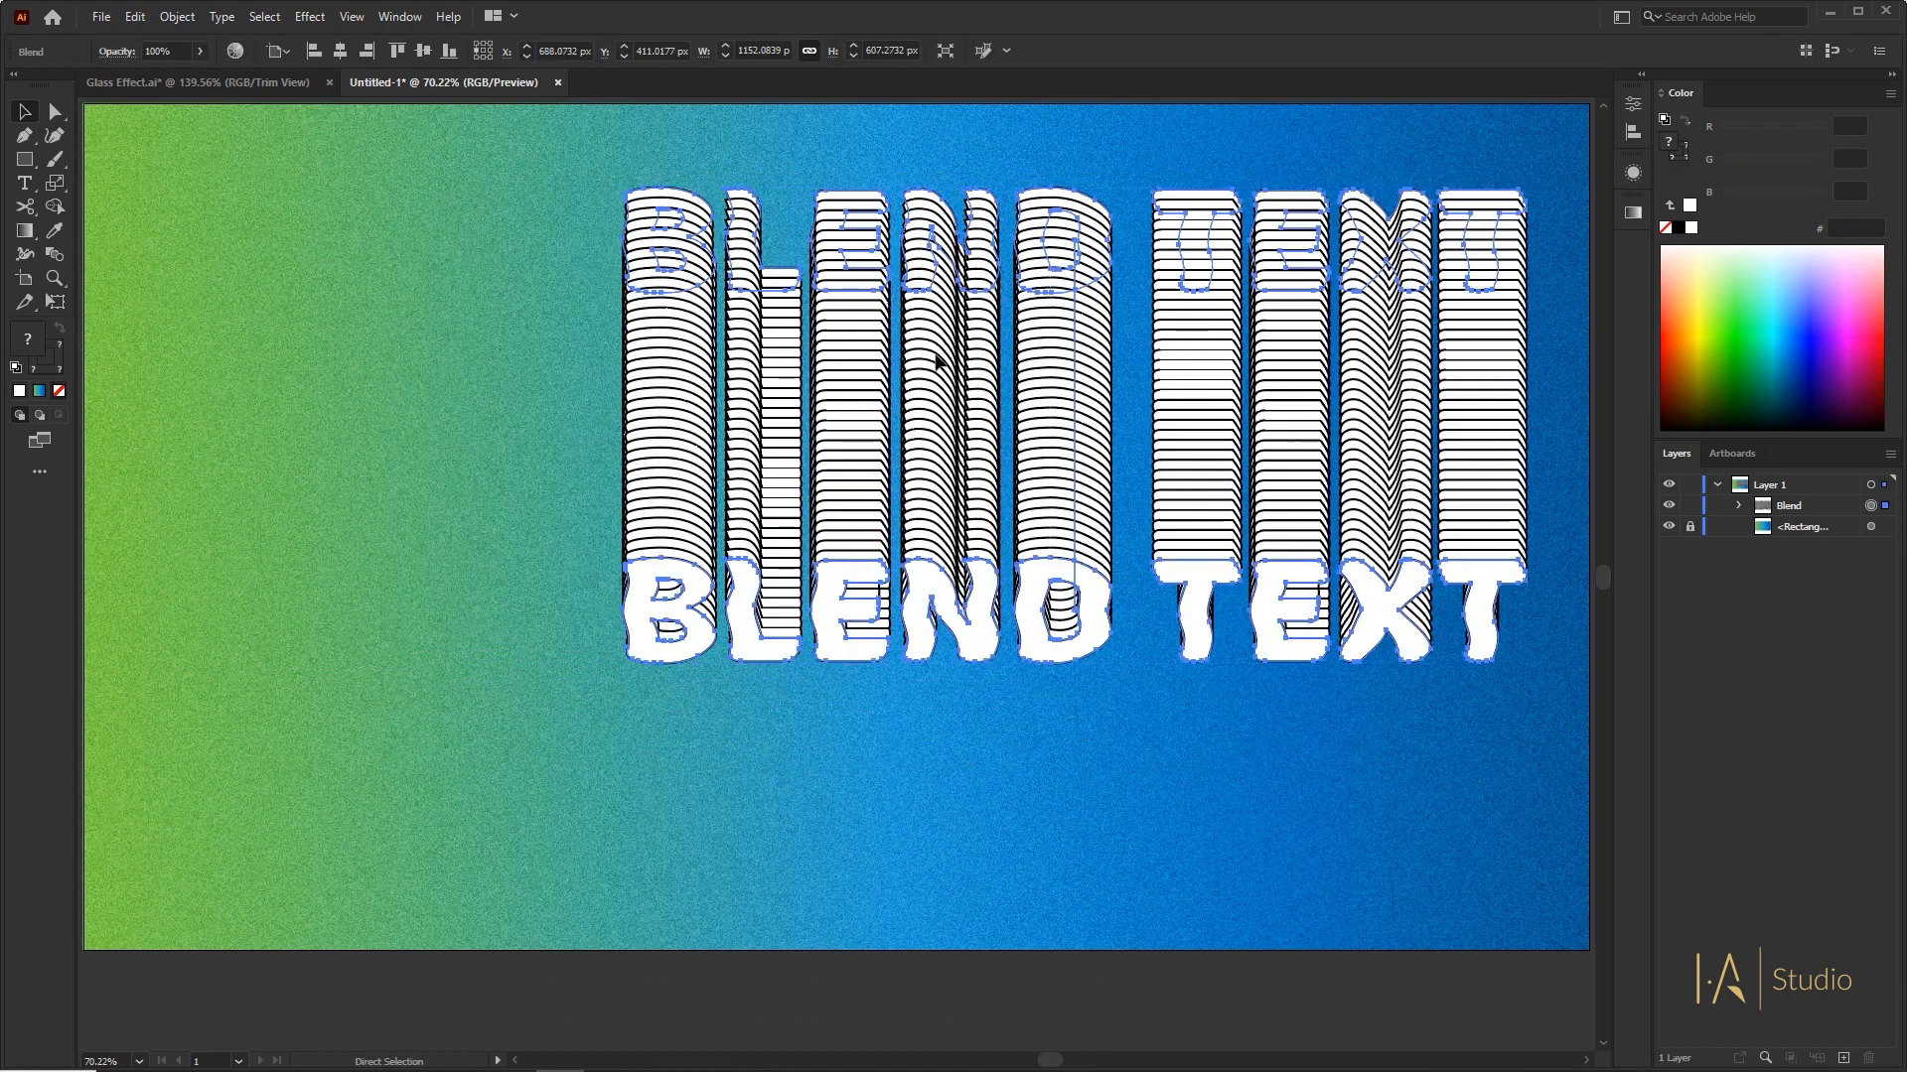
{"action": "key", "text": "ctrl+z"}
{"action": "left_click_drag", "start_coordinate": [484, 421], "coordinate": [909, 423]}
{"action": "left_click", "coordinate": [417, 348]}
- Draw a circle about 266 px in diameter in the free green area beside the blended text, and remove its fill
{"action": "left_click", "coordinate": [26, 162]}
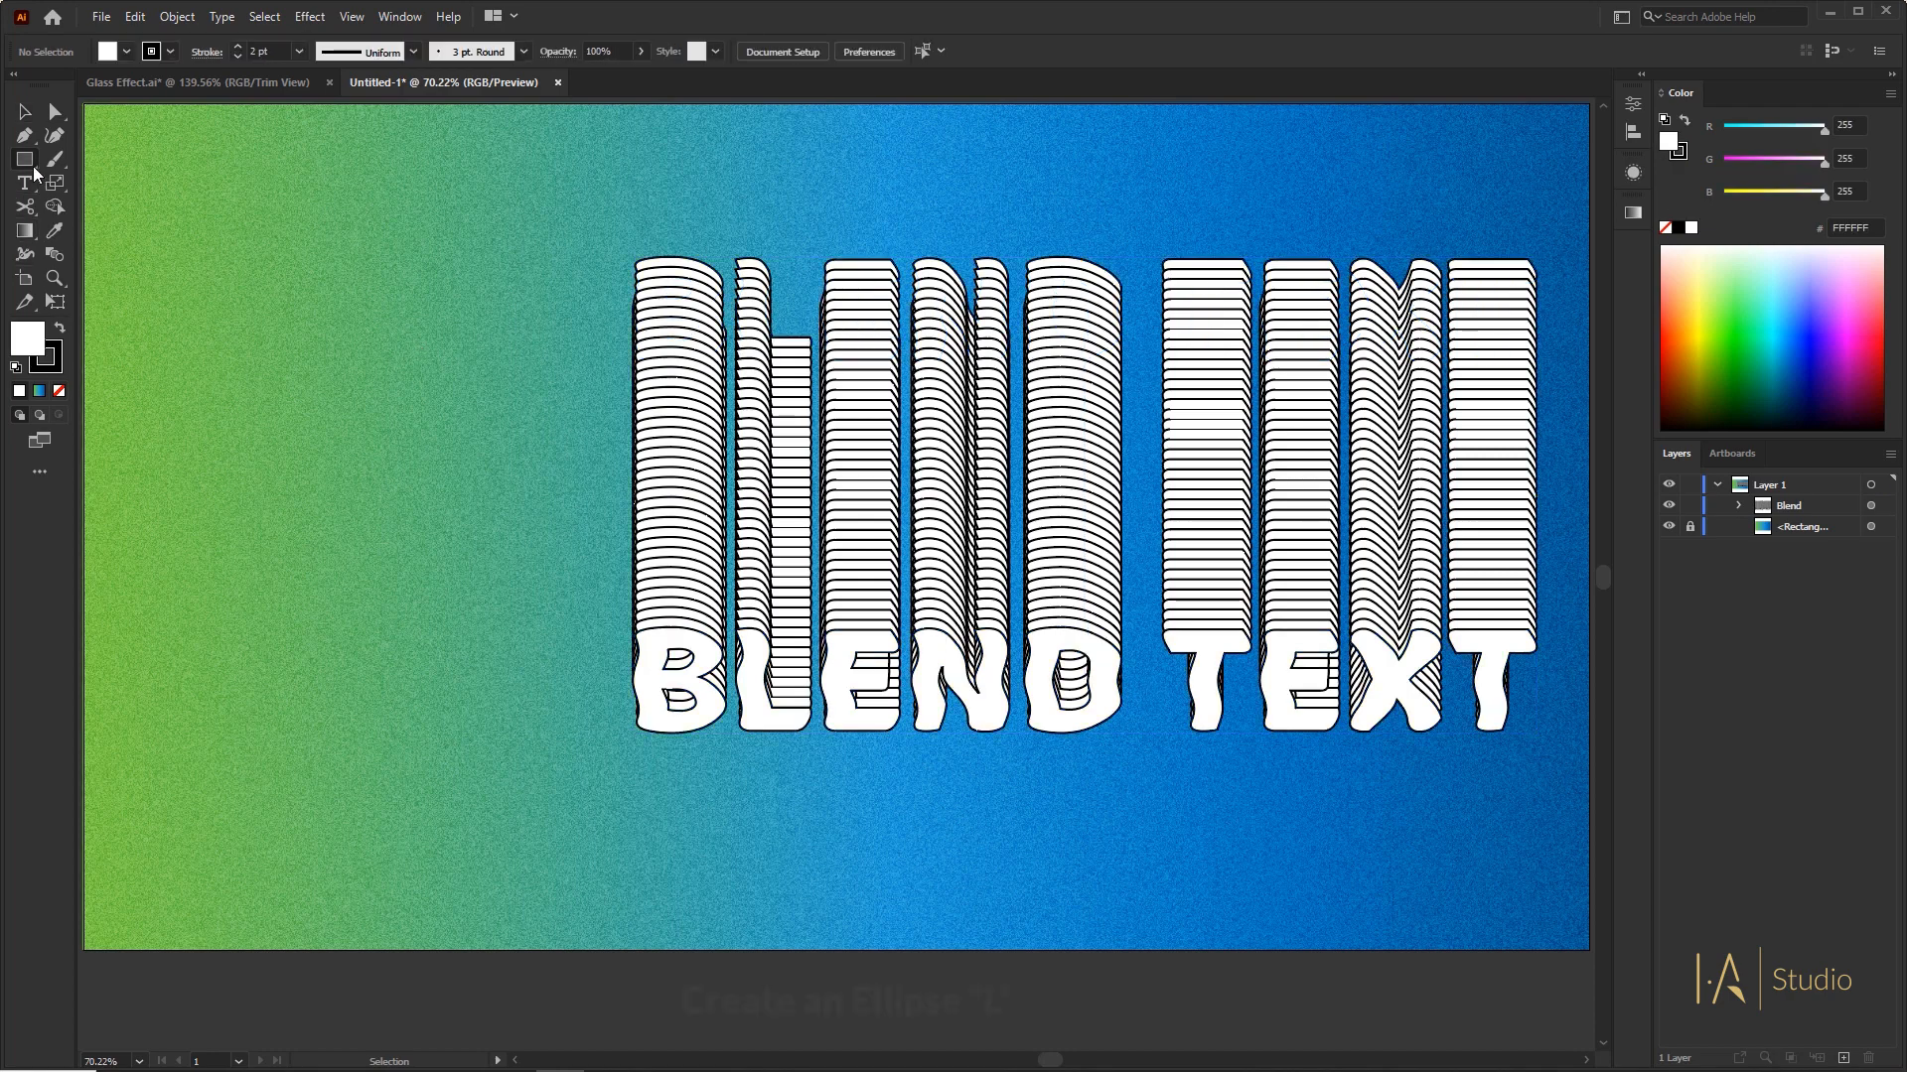
{"action": "left_click", "coordinate": [87, 184]}
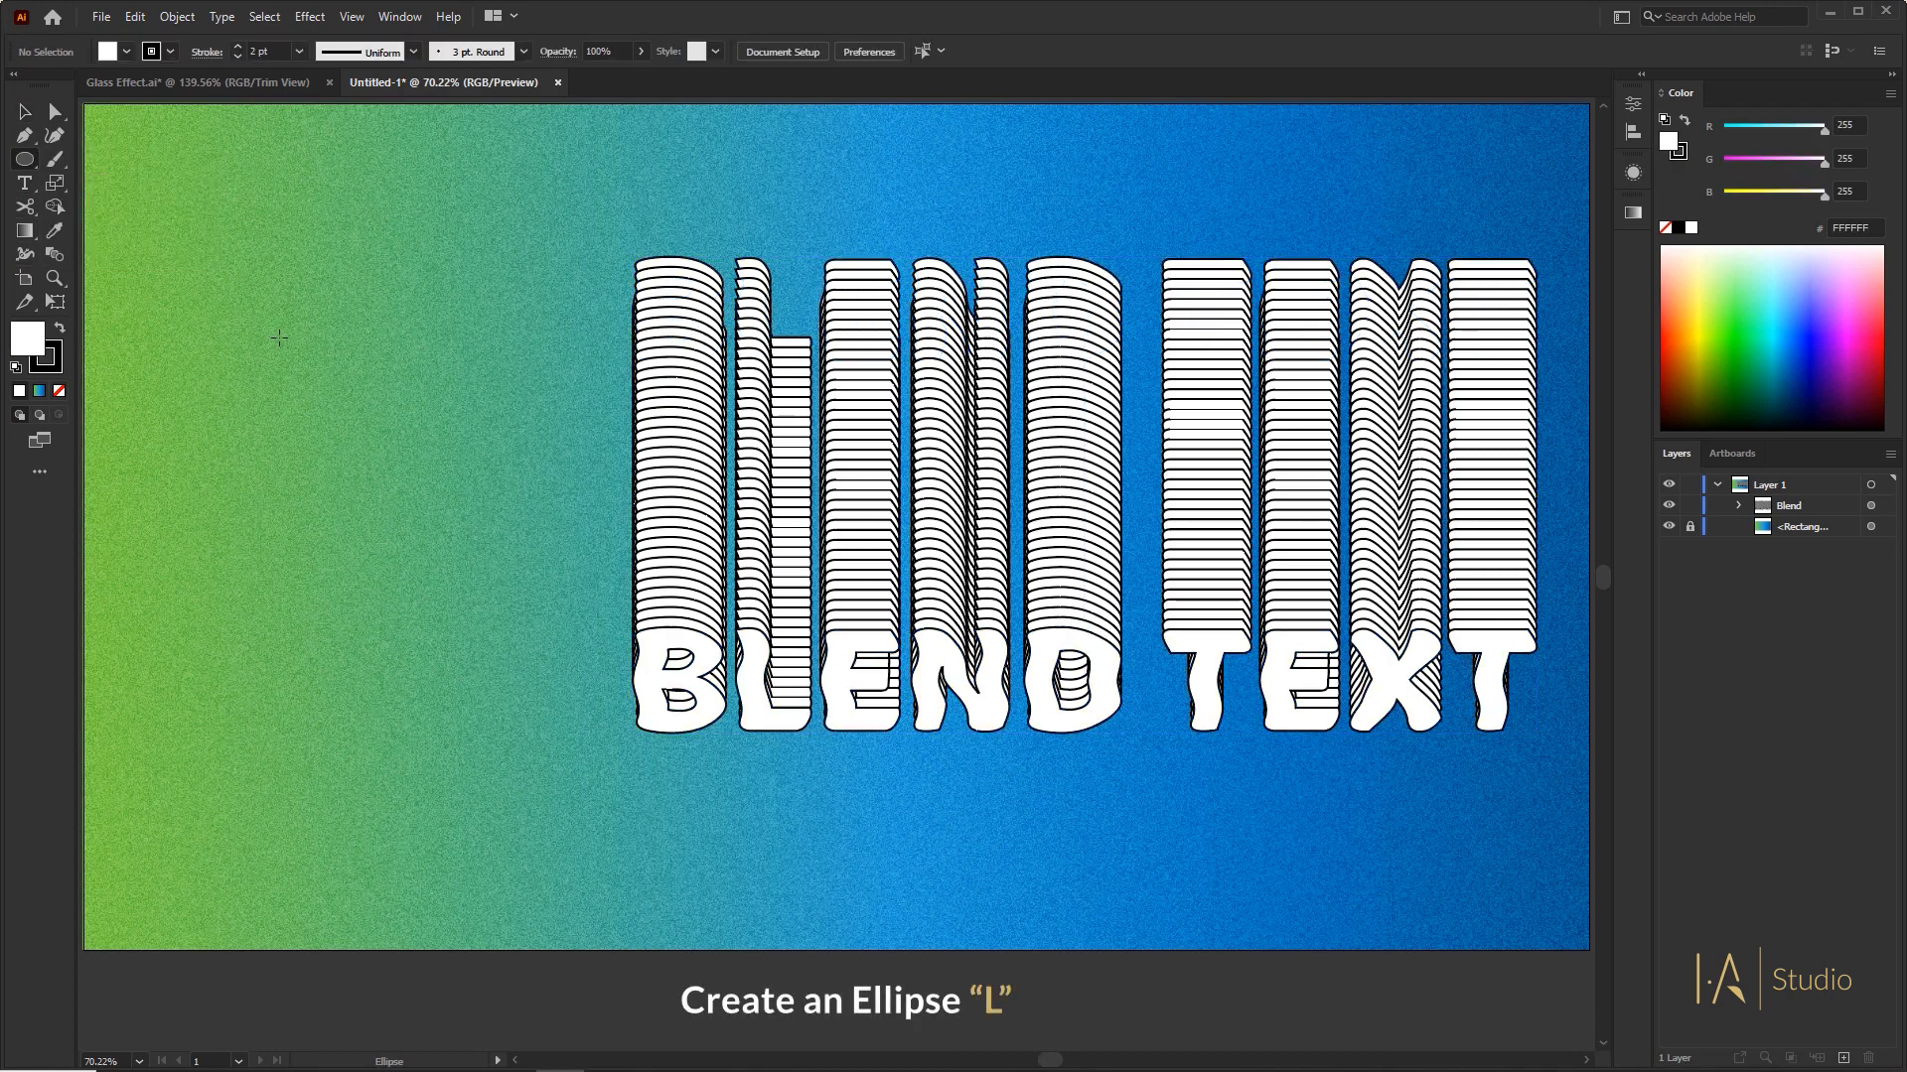
{"action": "mouse_move", "coordinate": [285, 381]}
{"action": "left_mouse_down"}
{"action": "mouse_move", "coordinate": [402, 283]}
{"action": "mouse_move", "coordinate": [391, 296]}
{"action": "left_mouse_up"}
{"action": "key", "text": "v"}
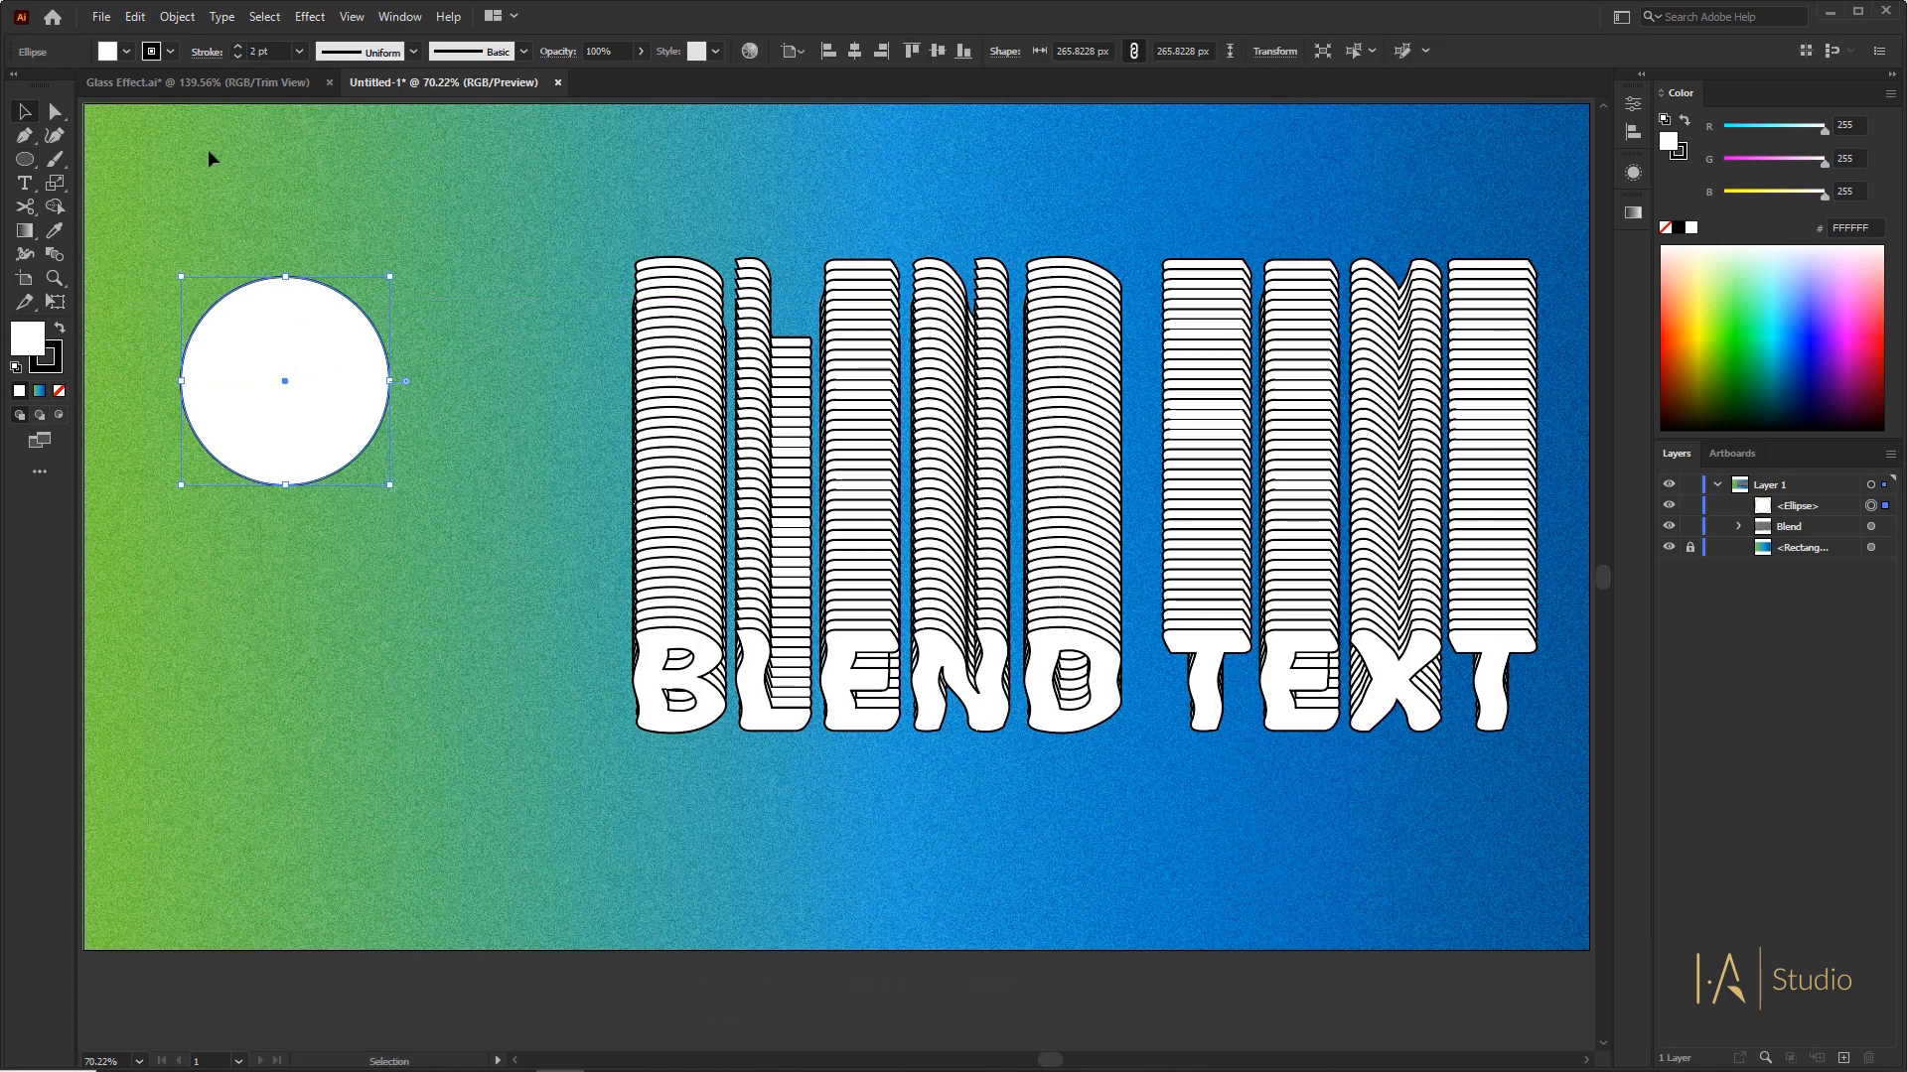
{"action": "left_click", "coordinate": [127, 50]}
{"action": "key", "text": "slash"}
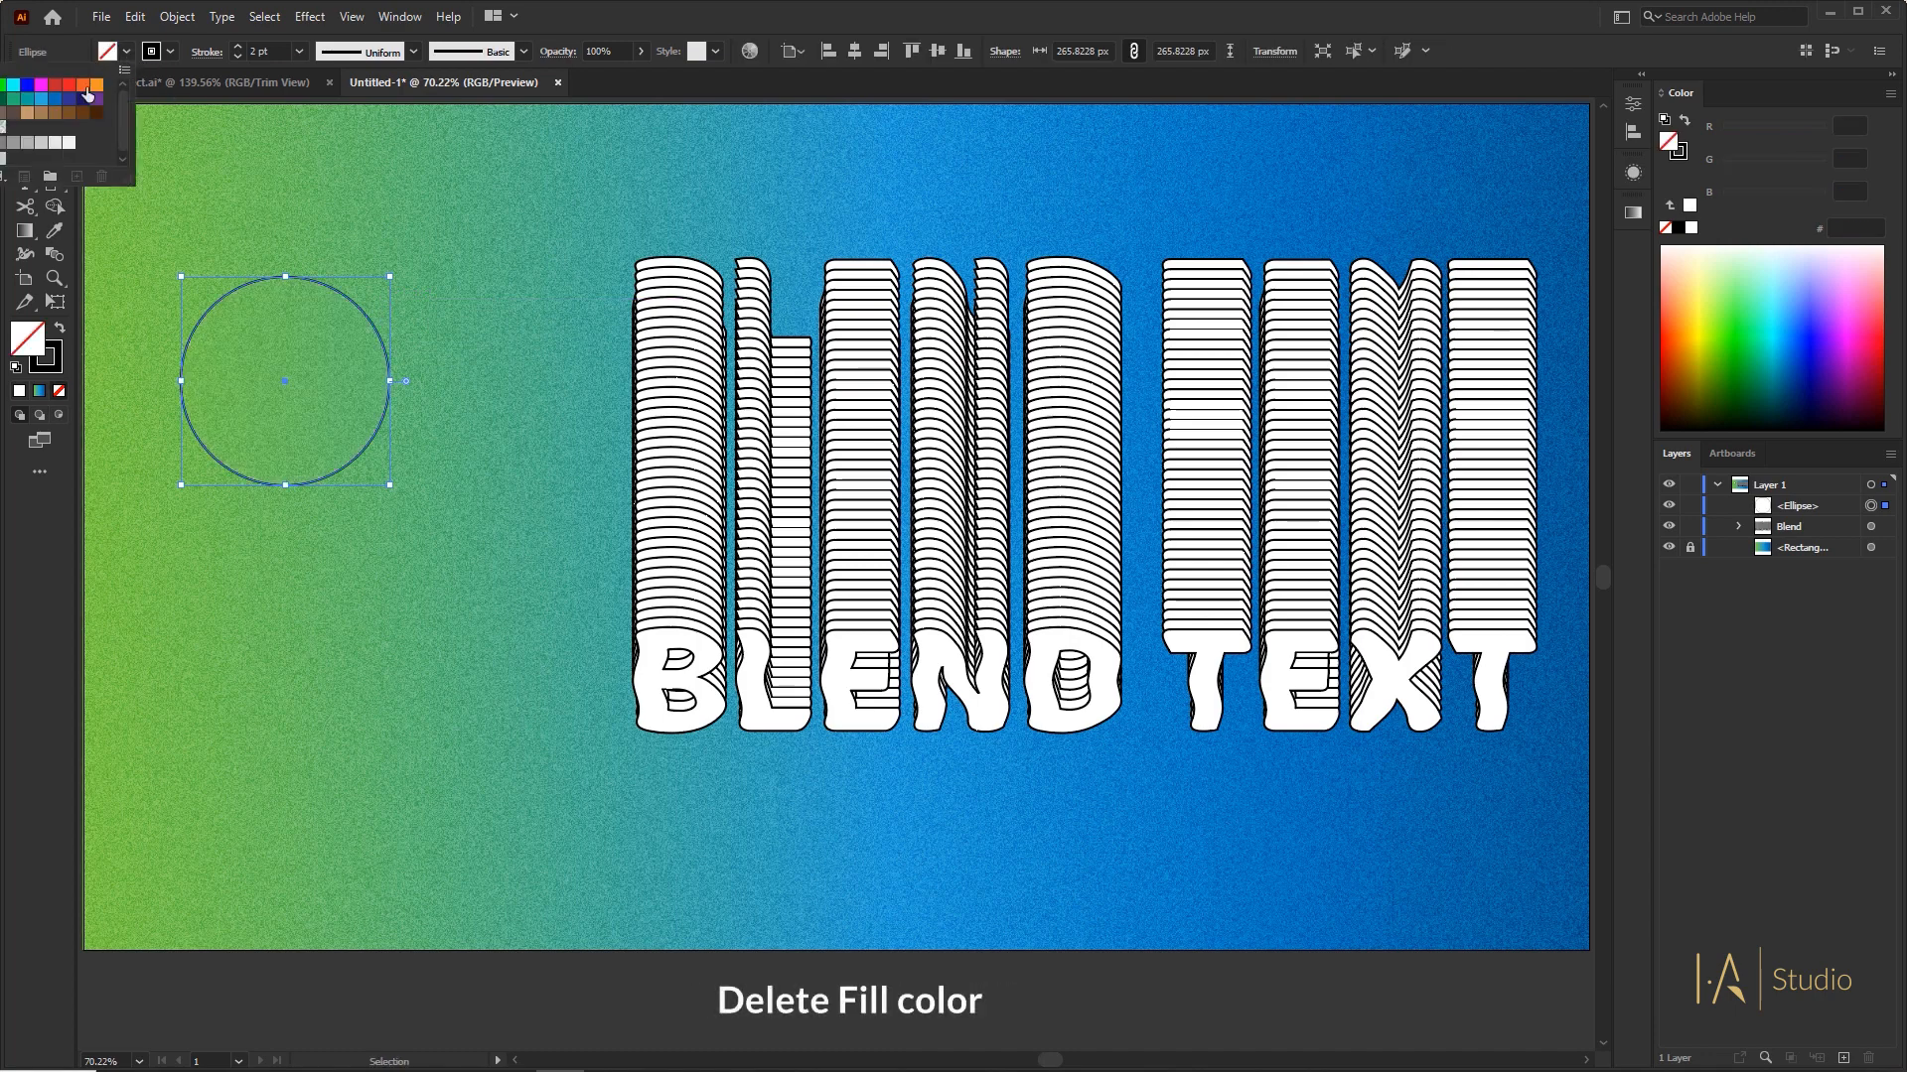
{"action": "left_click", "coordinate": [127, 50]}
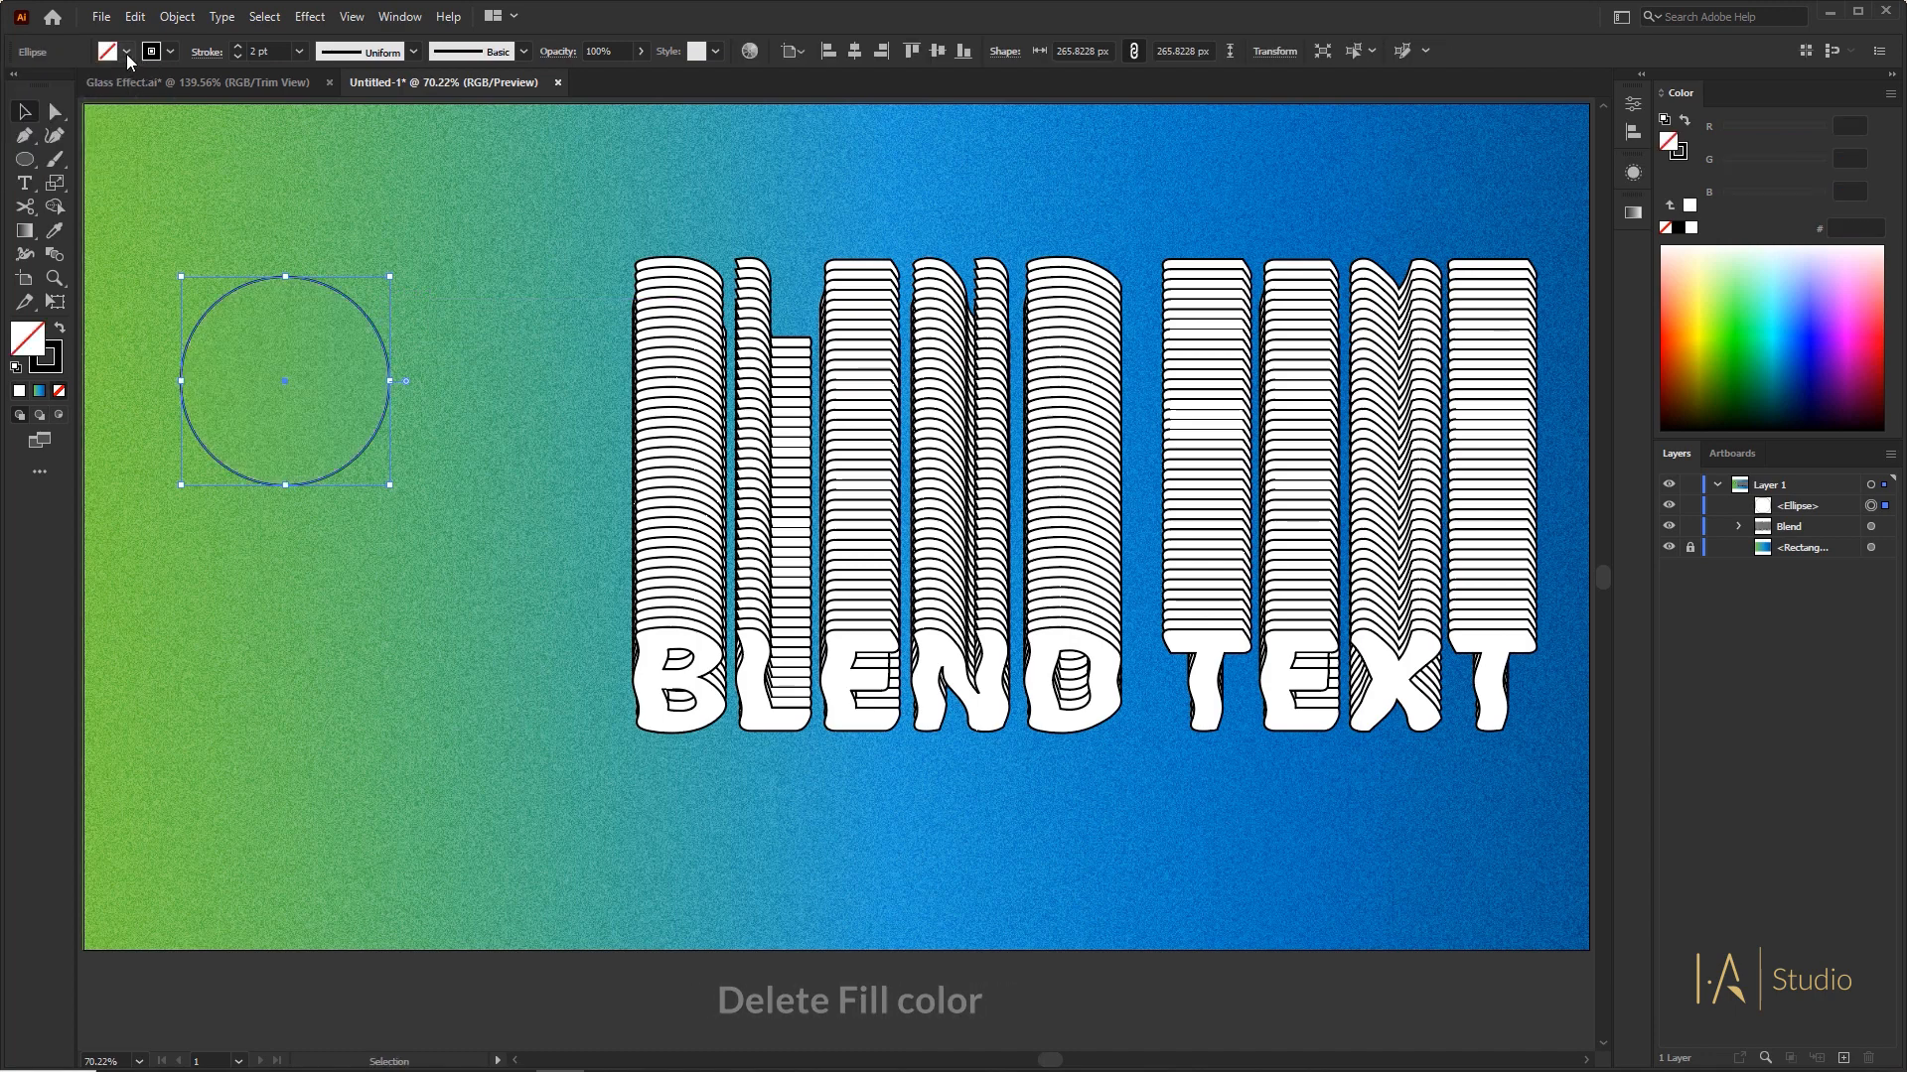
- Delete the circle's top and right anchor points to leave only the lower-left quarter arc
{"action": "key", "text": "a"}
{"action": "left_click", "coordinate": [284, 277]}
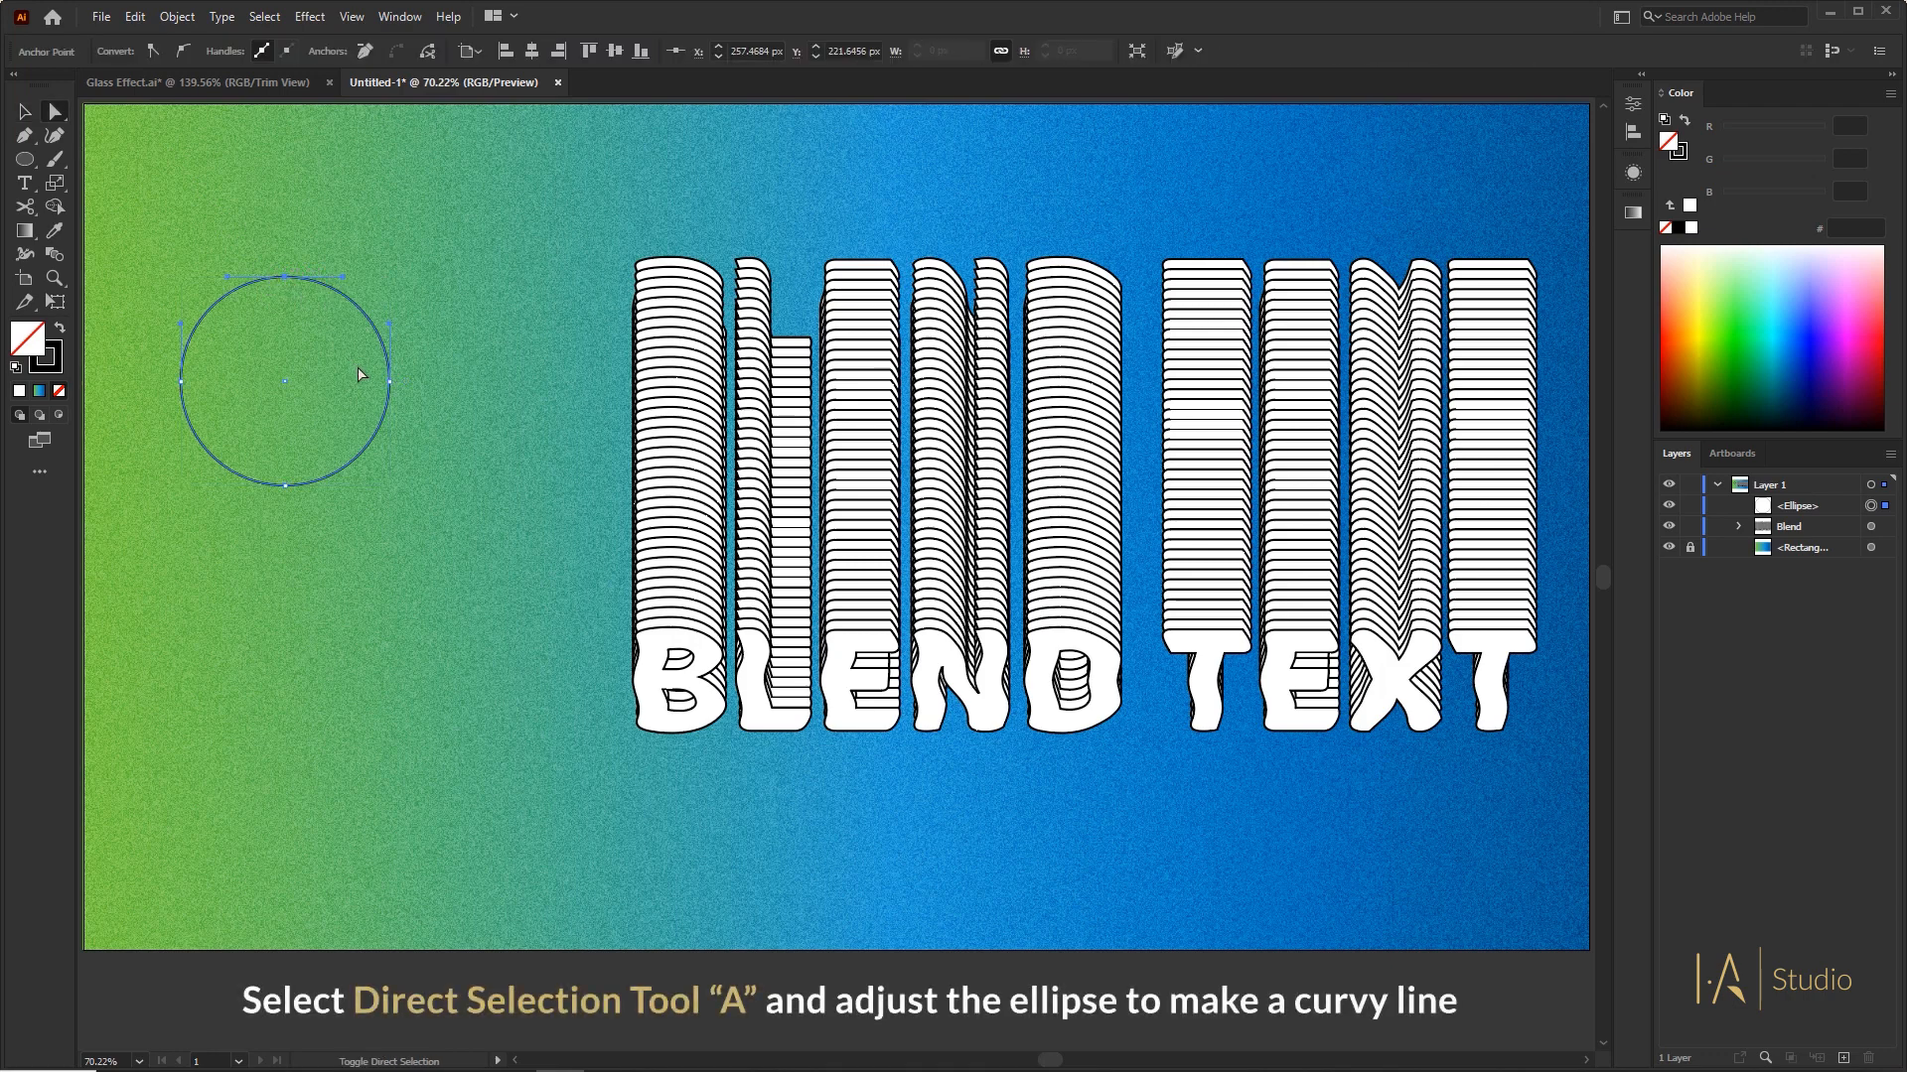
{"action": "left_click", "coordinate": [388, 382], "text": "shift"}
{"action": "key", "text": "Delete"}
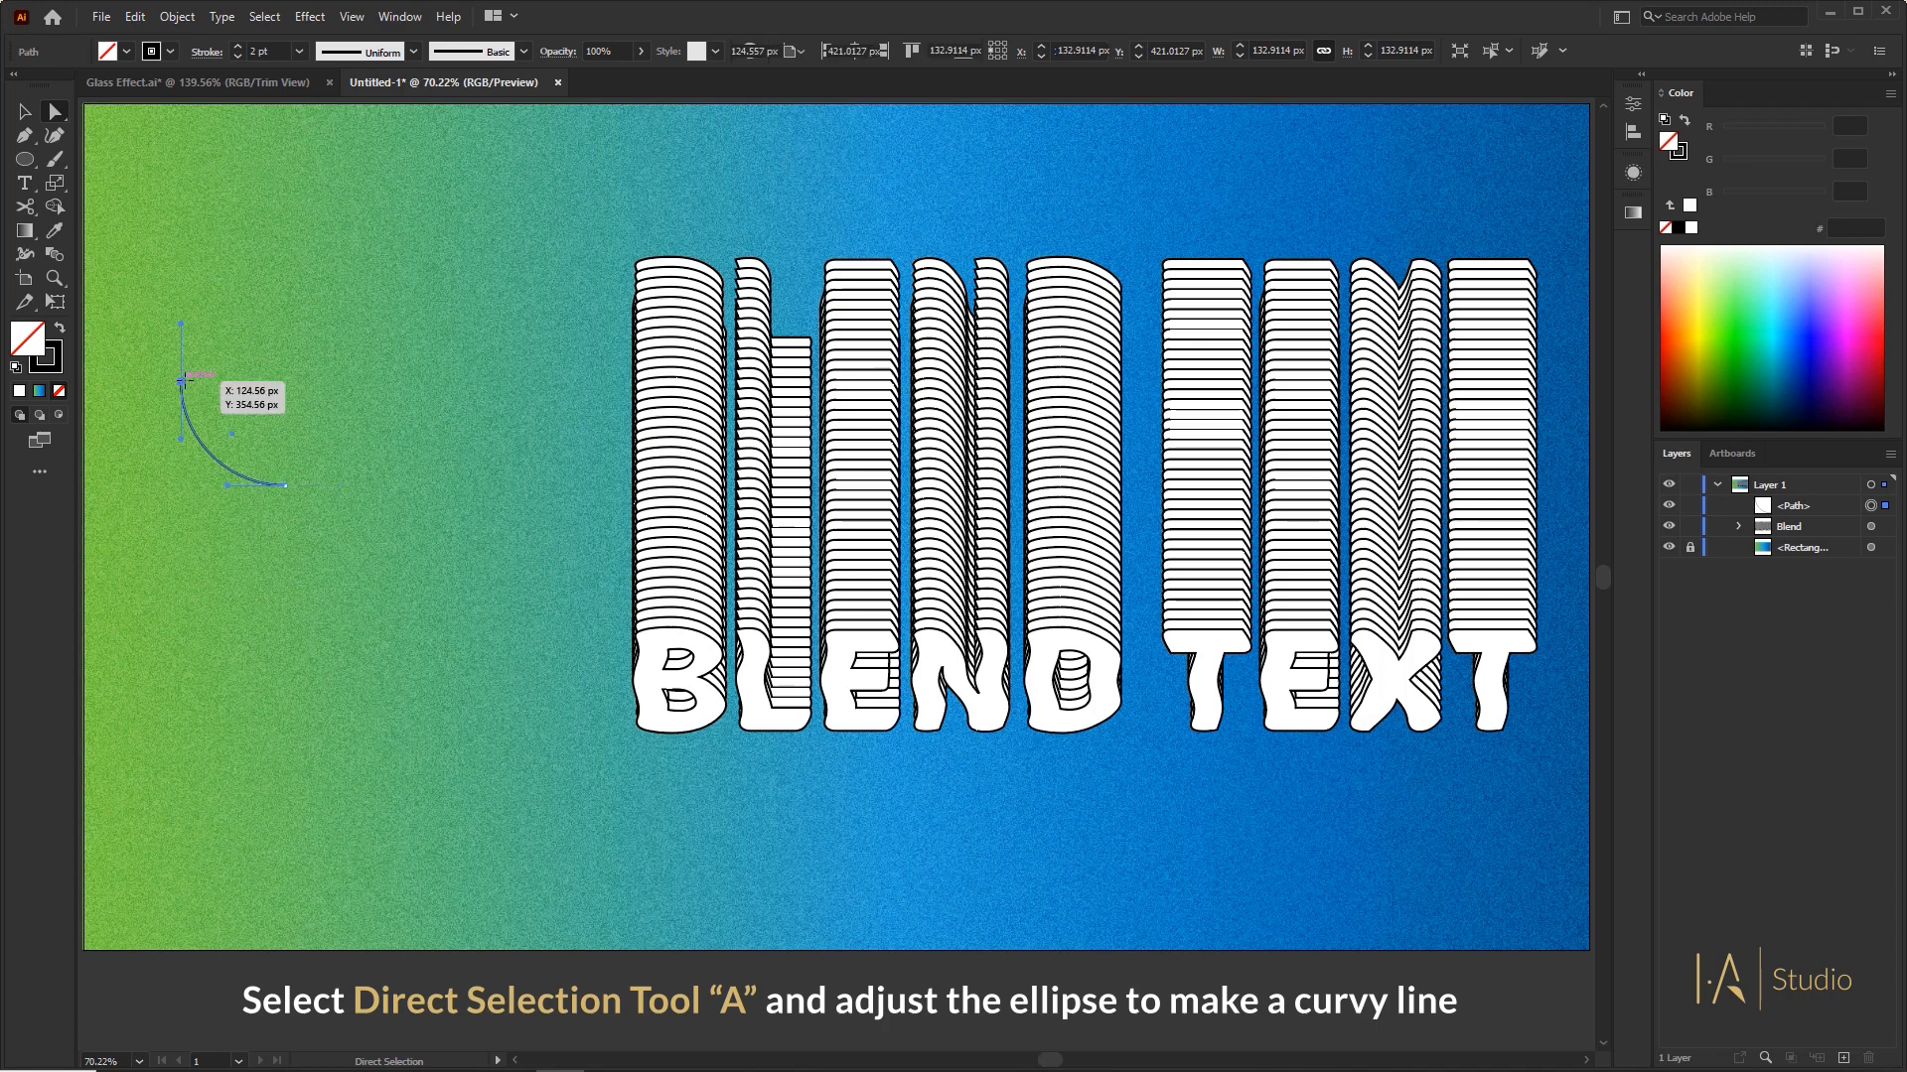
- Reshape the arc into a smooth S-curve by making the direction handles at both end points horizontal and longer
{"action": "left_click", "coordinate": [180, 380]}
{"action": "left_click_drag", "start_coordinate": [181, 324], "coordinate": [118, 381]}
{"action": "left_click_drag", "start_coordinate": [242, 382], "coordinate": [255, 381]}
{"action": "left_click_drag", "start_coordinate": [225, 483], "coordinate": [223, 484]}
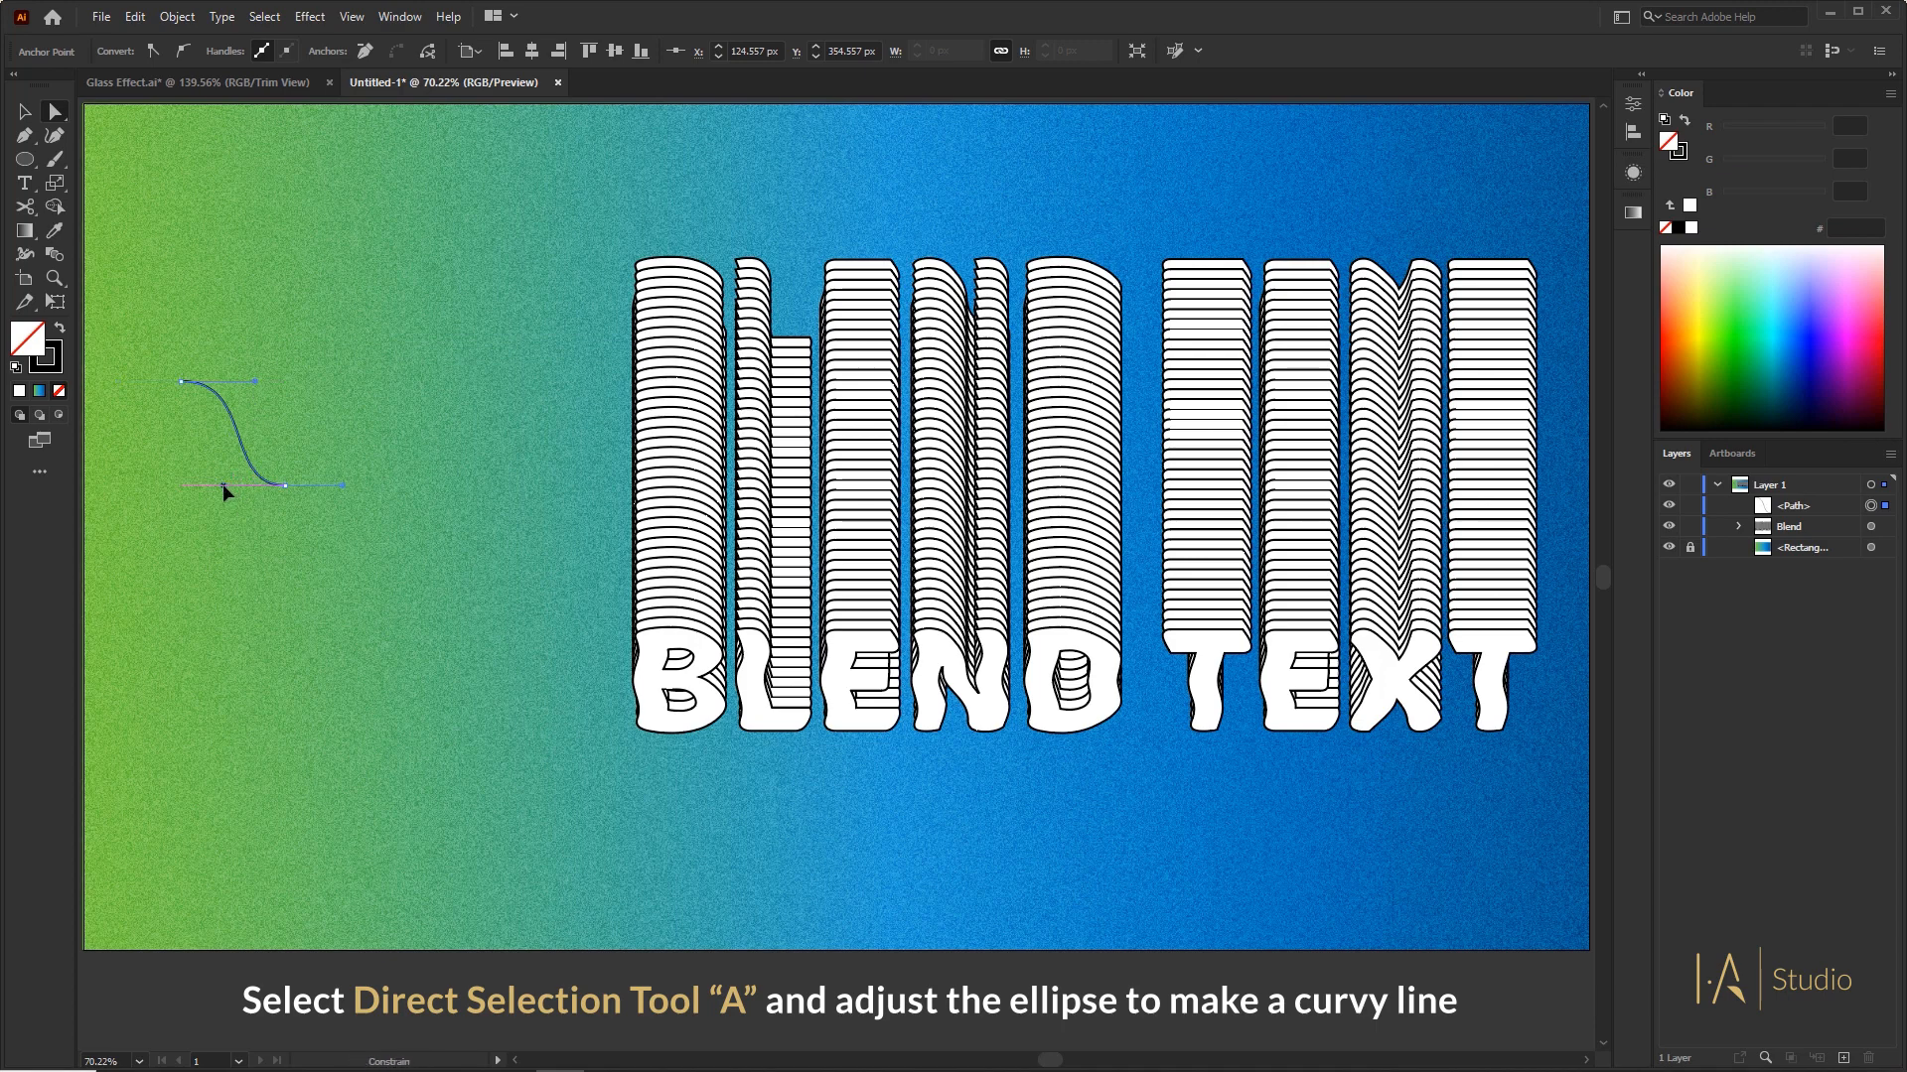
- Replace the spine of the blended text with the S-curve path
{"action": "key", "text": "v"}
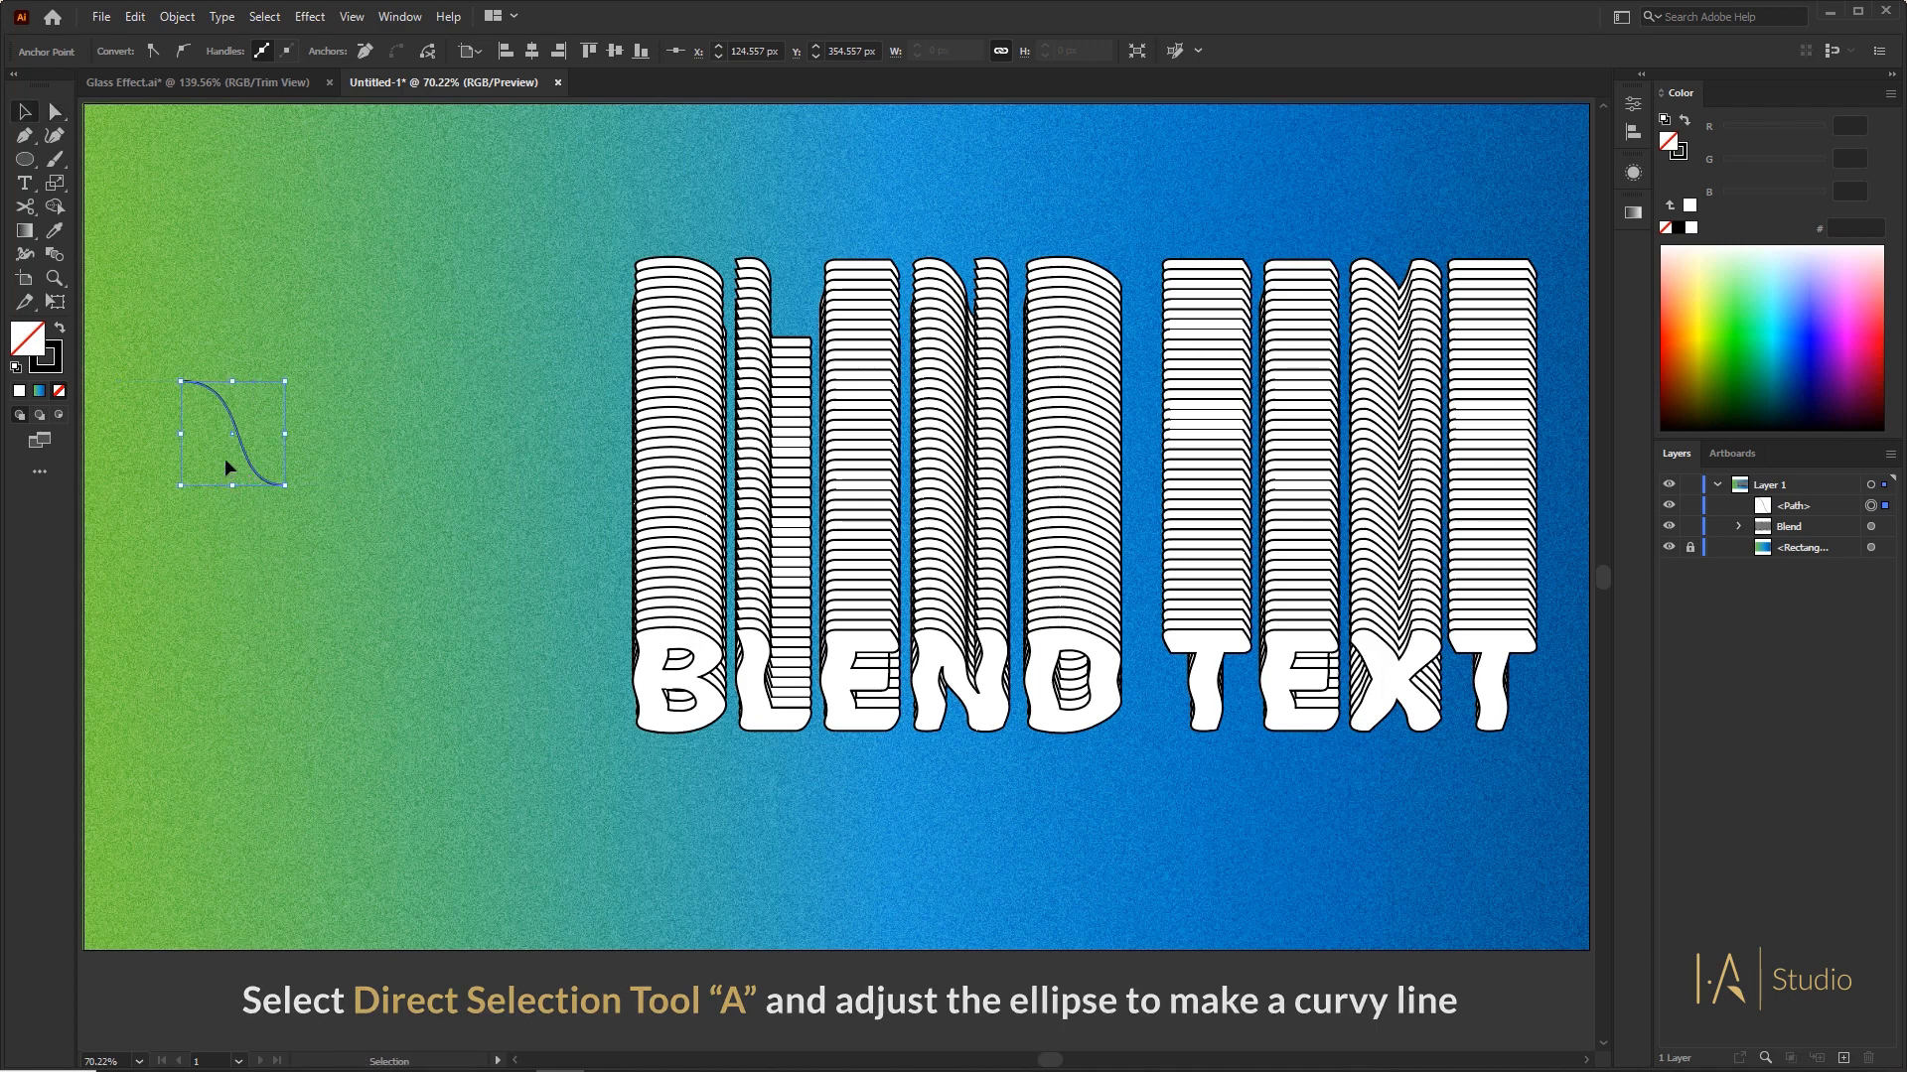
{"action": "left_click", "coordinate": [713, 444], "text": "shift"}
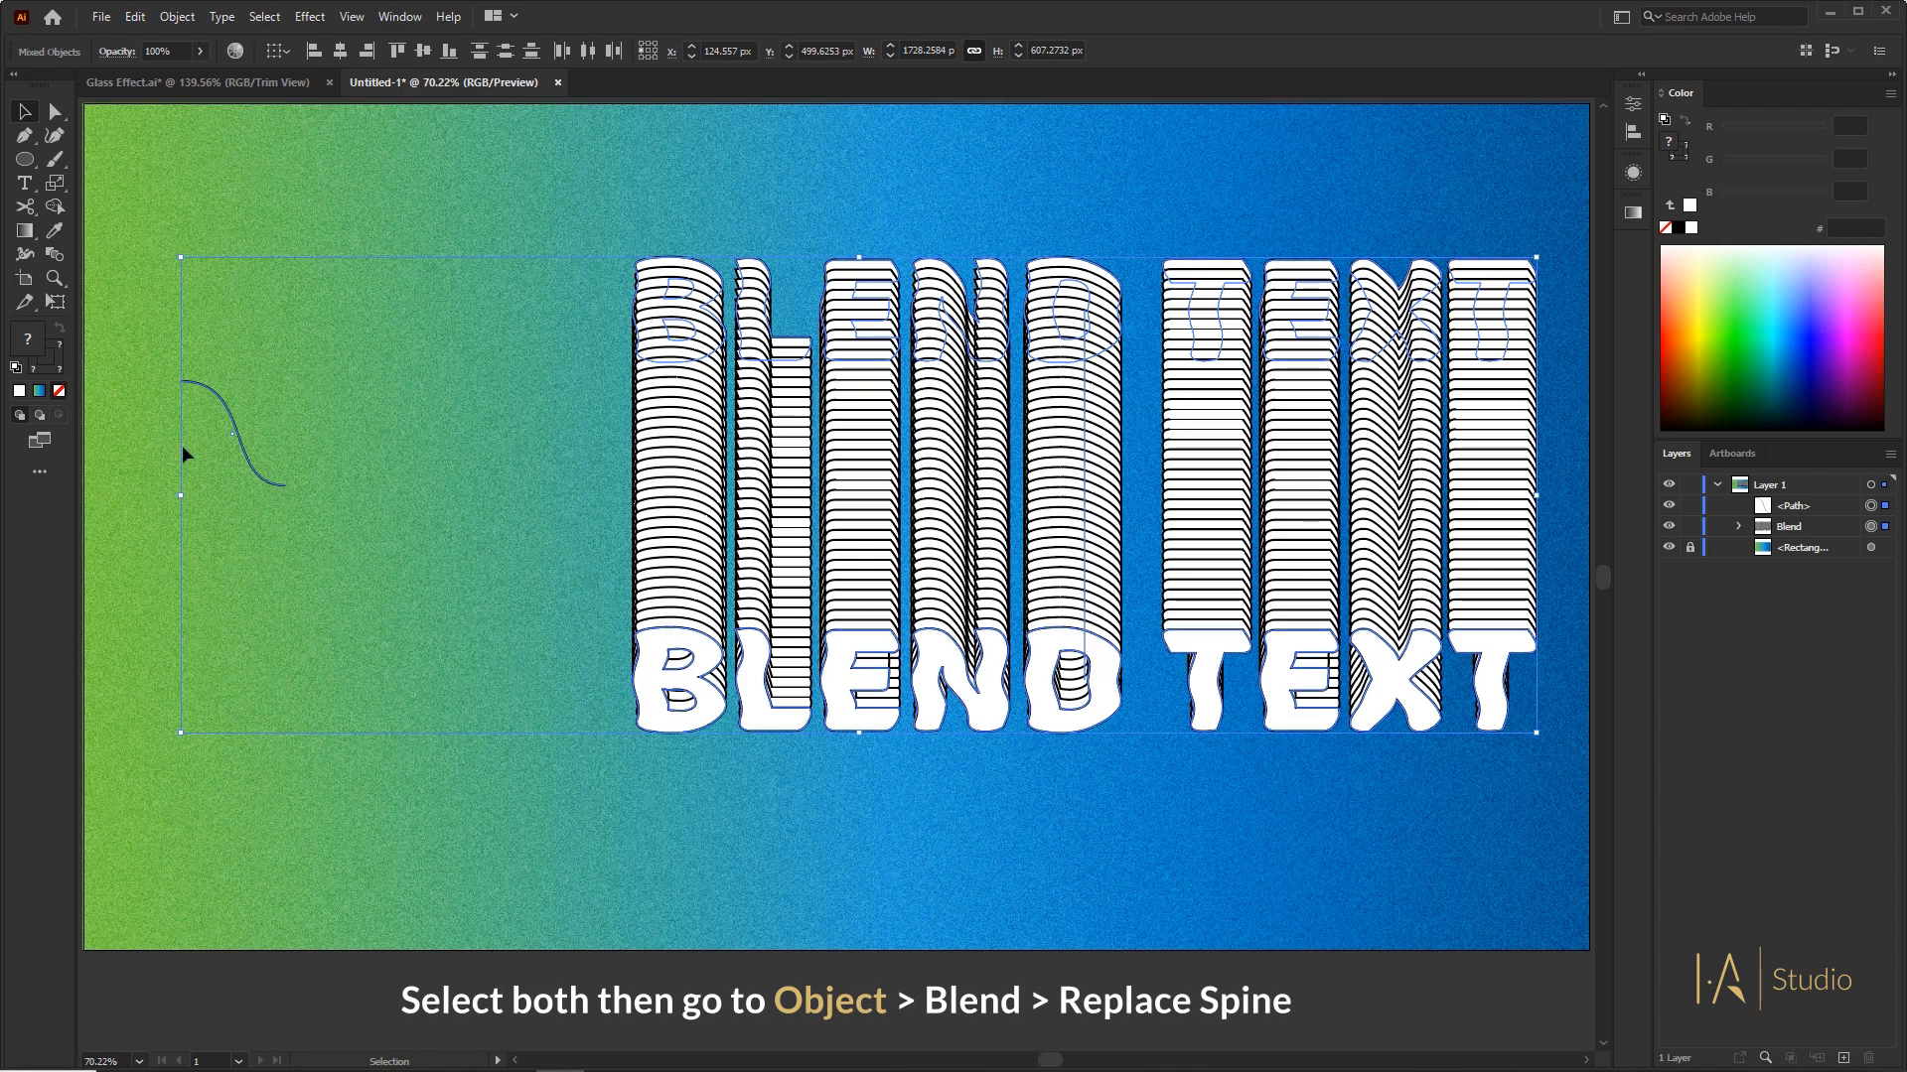
{"action": "left_click", "coordinate": [177, 19]}
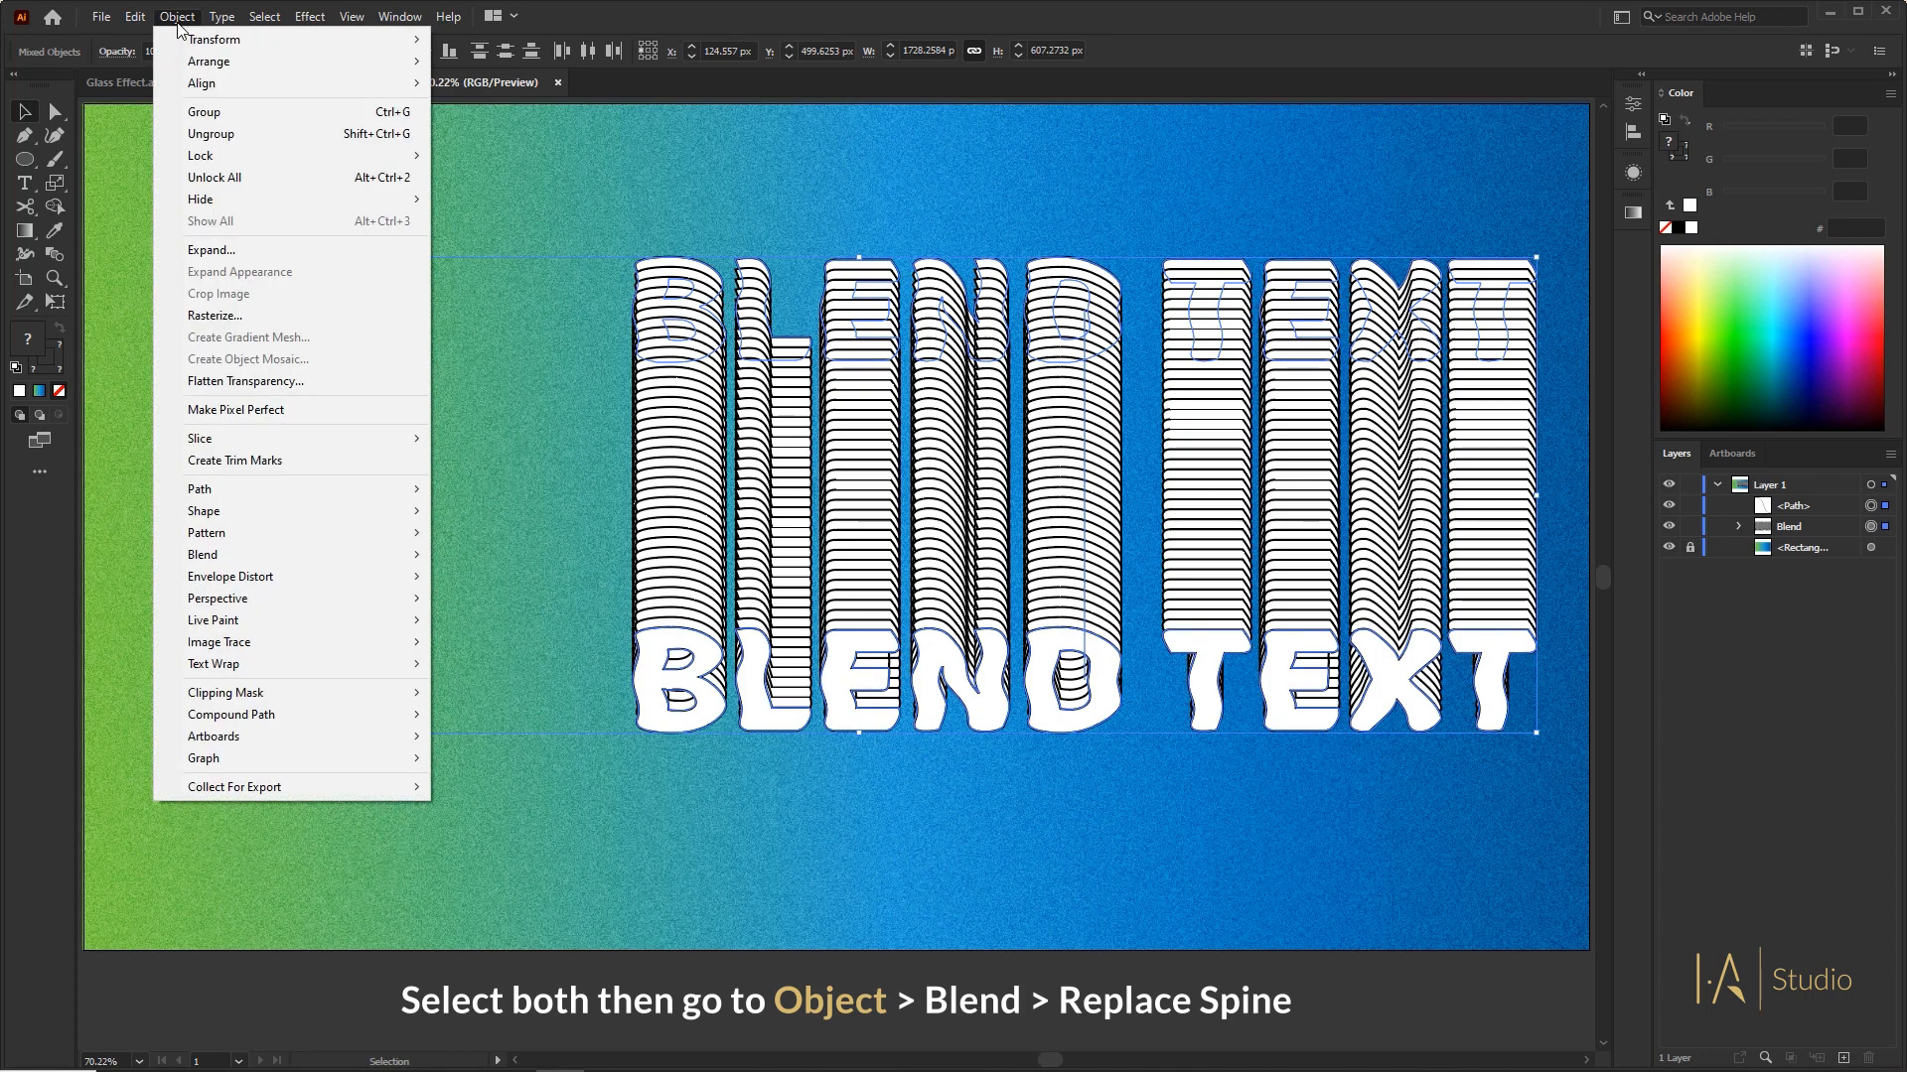
{"action": "mouse_move", "coordinate": [308, 552]}
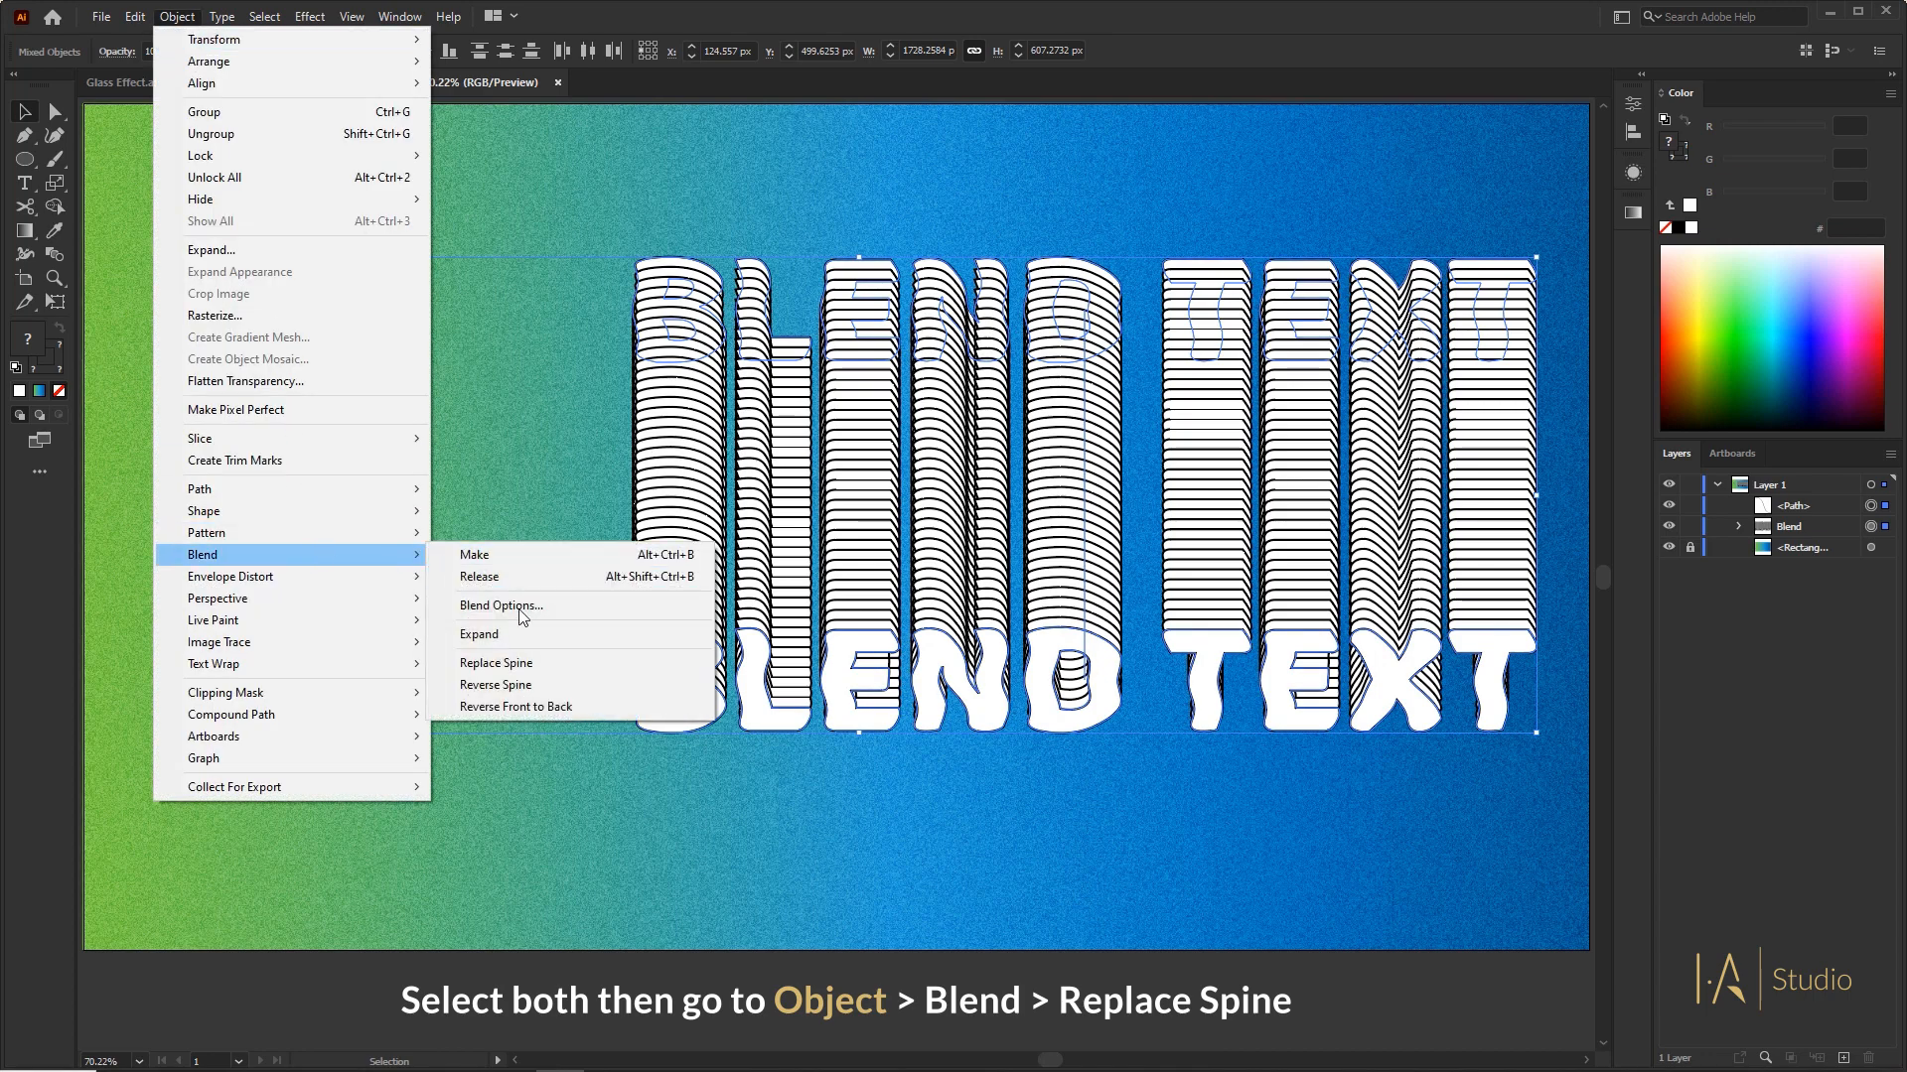
{"action": "left_click", "coordinate": [536, 664]}
- Bring the curved blend back onto the artboard, centre it horizontally and vertically, and deselect it
{"action": "left_click_drag", "start_coordinate": [571, 442], "coordinate": [1101, 469]}
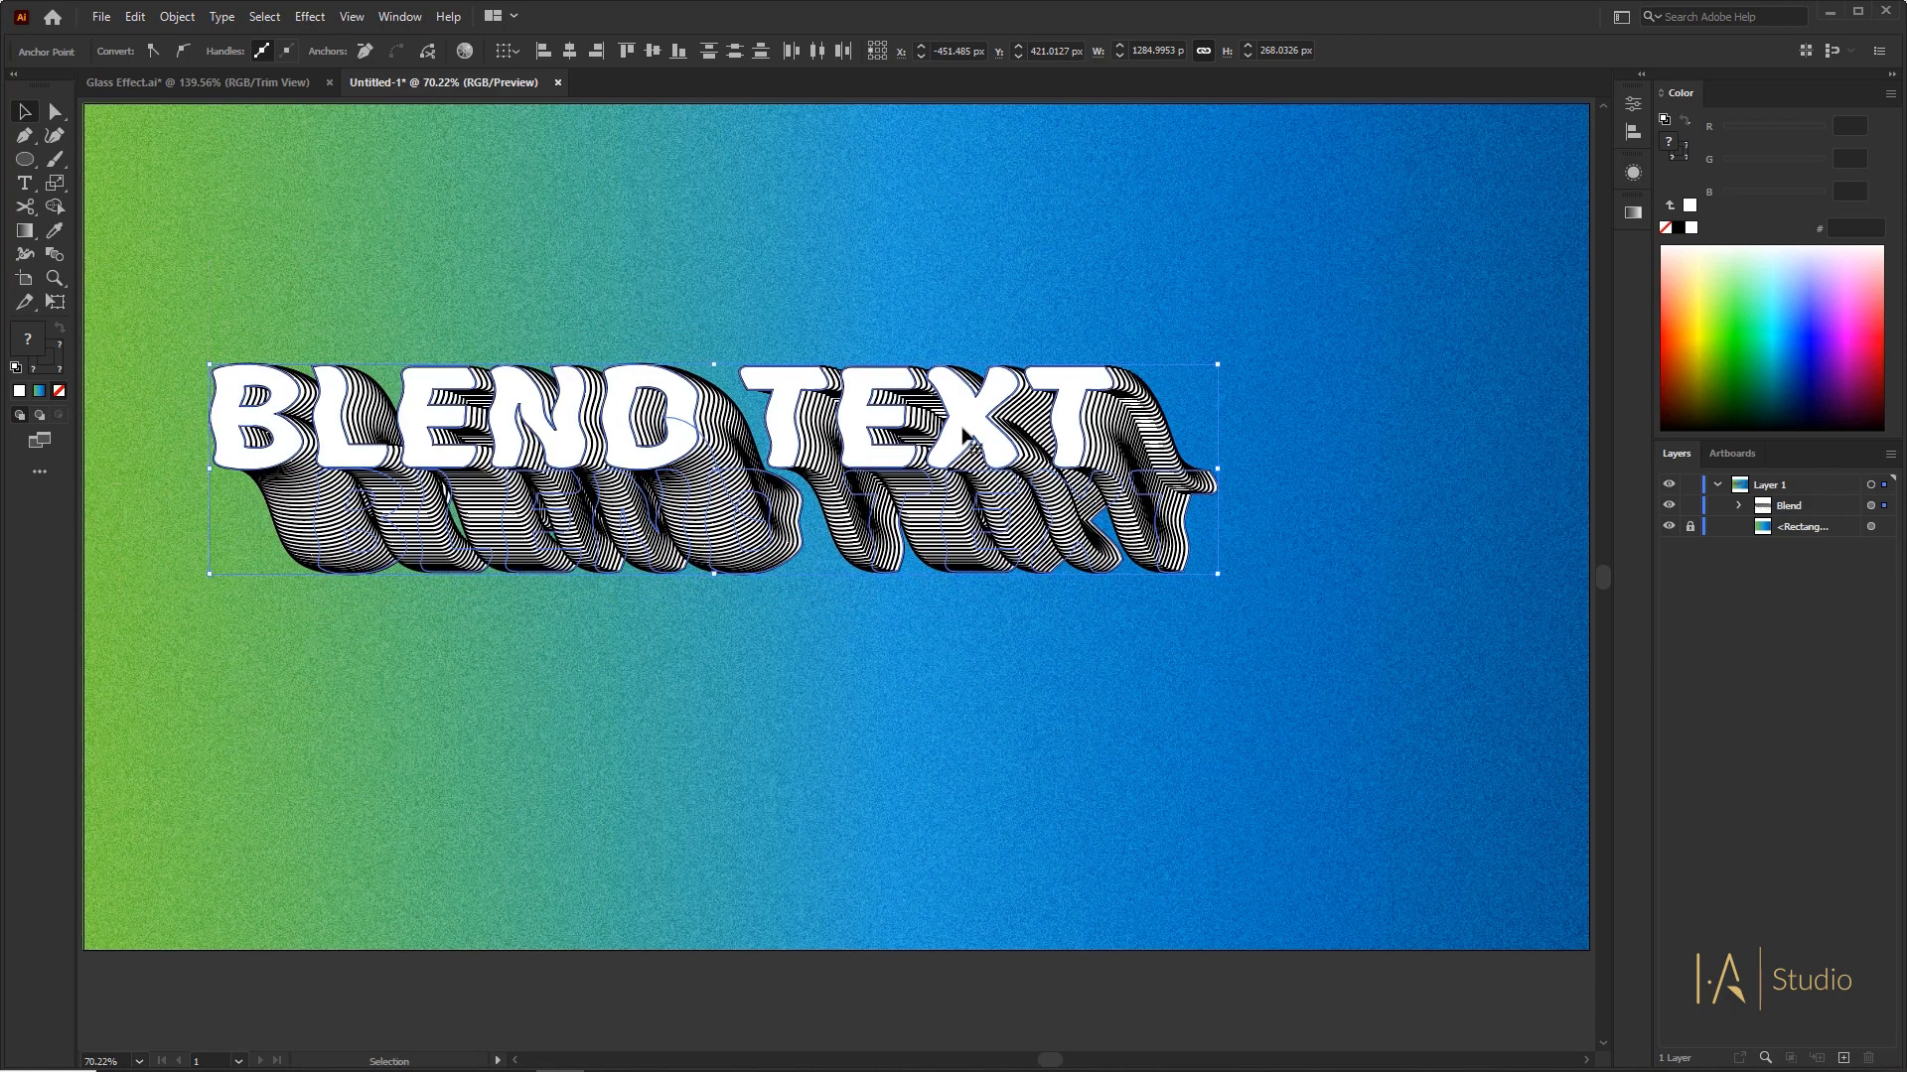
{"action": "left_click", "coordinate": [340, 51]}
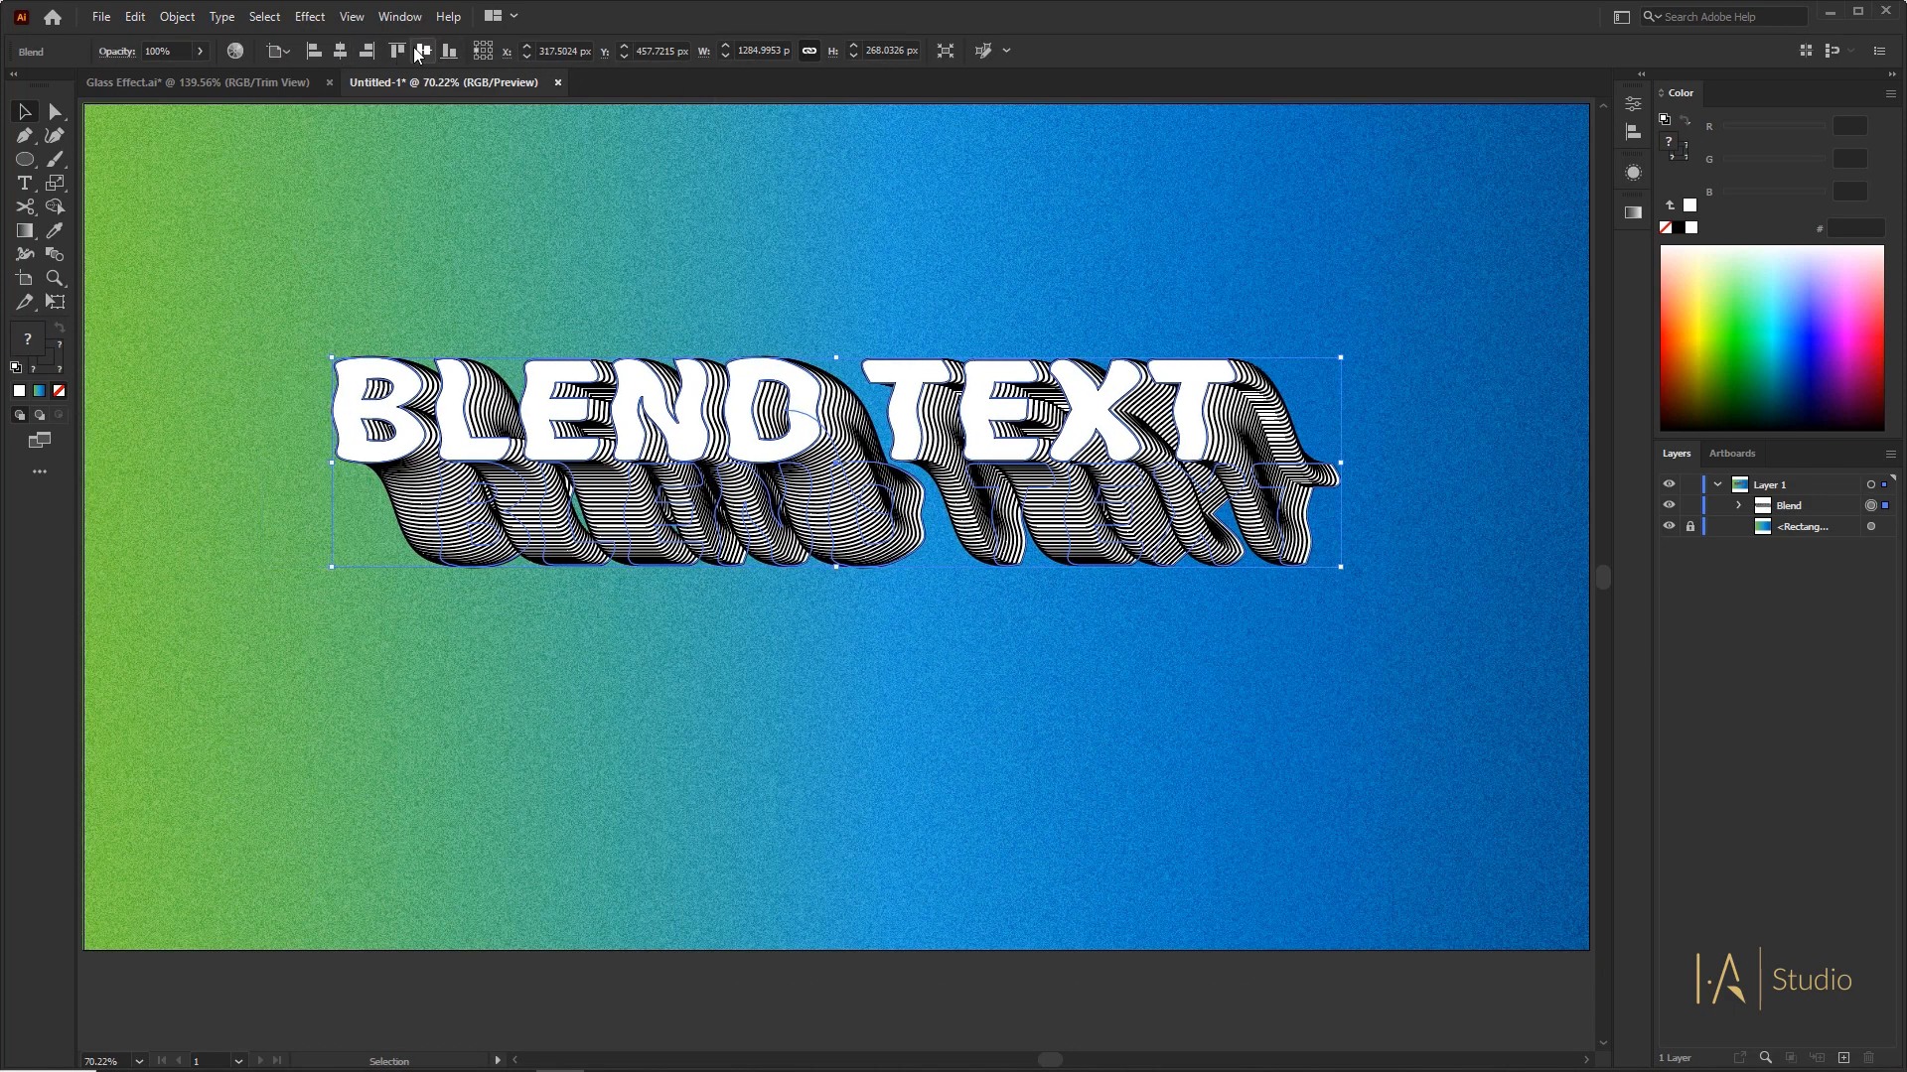
{"action": "left_click", "coordinate": [423, 51]}
{"action": "left_click", "coordinate": [624, 348]}
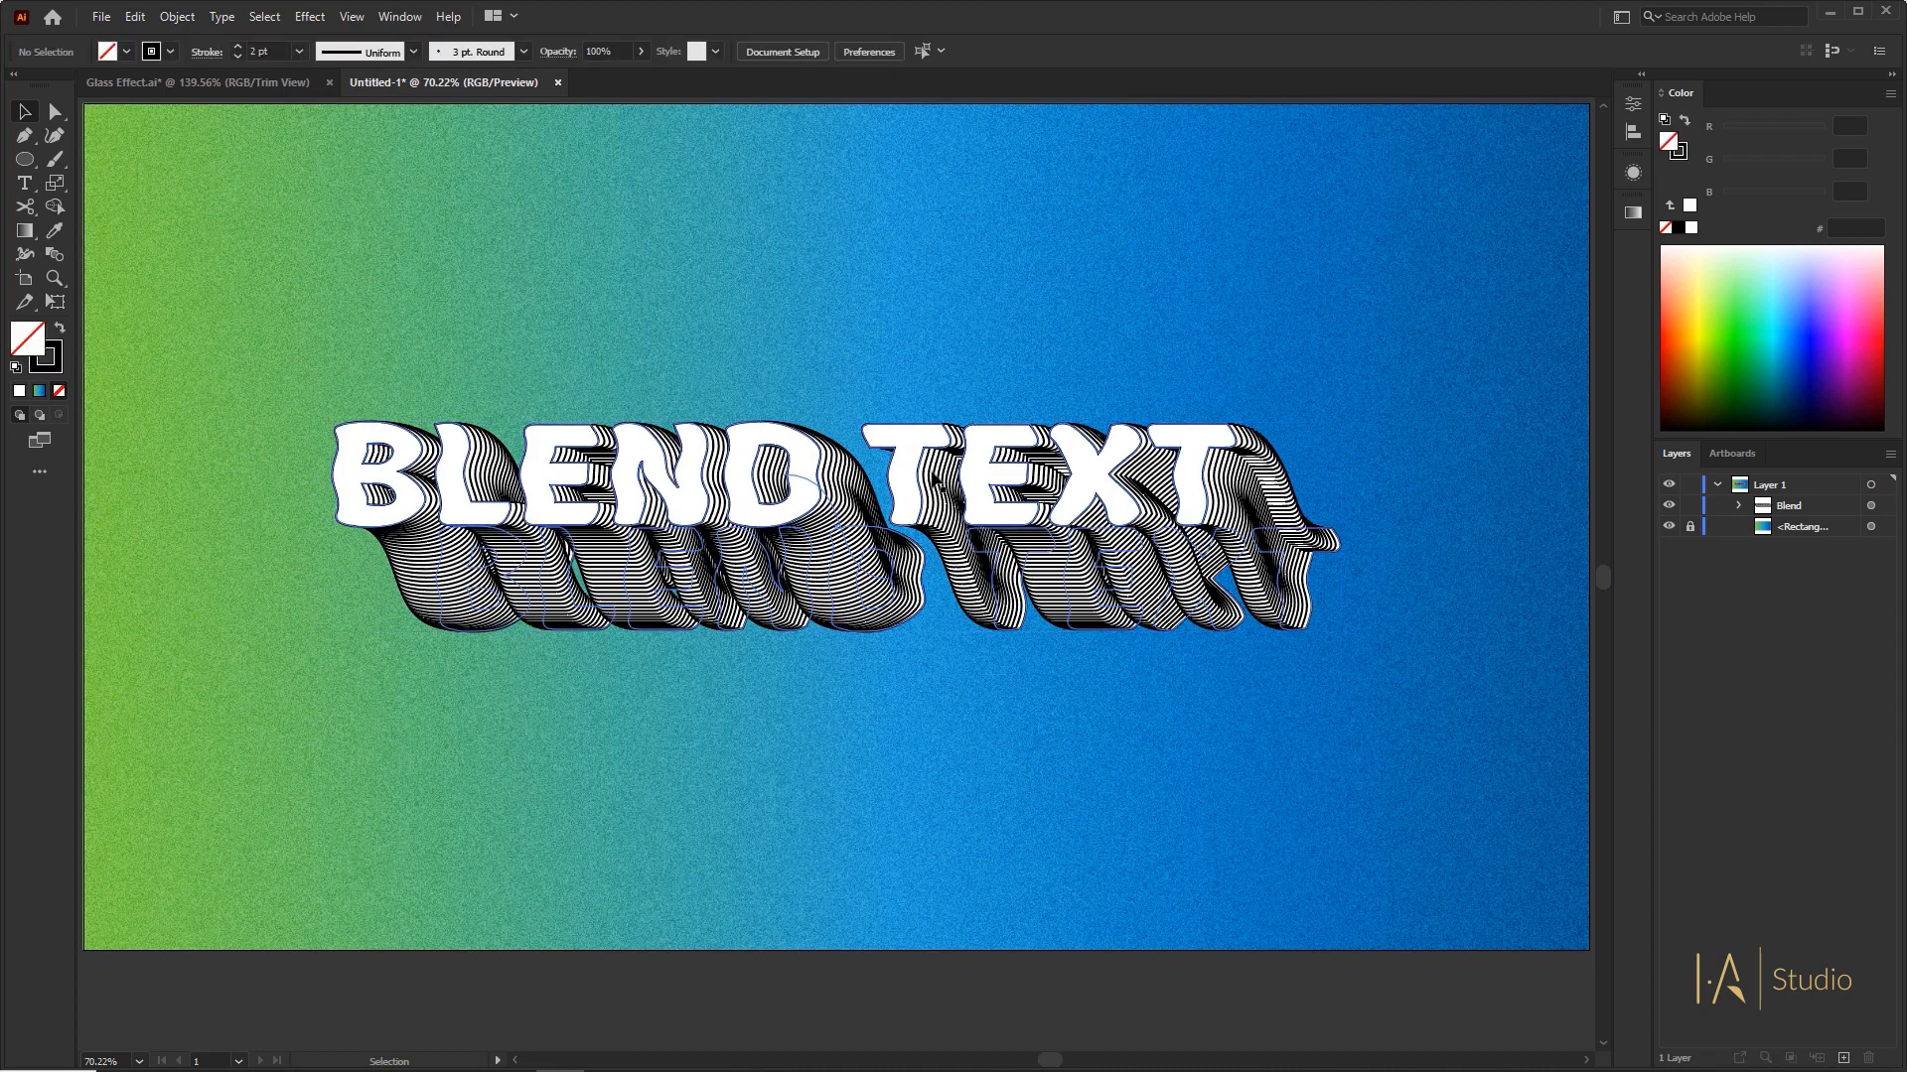
{"action": "left_click", "coordinate": [794, 460]}
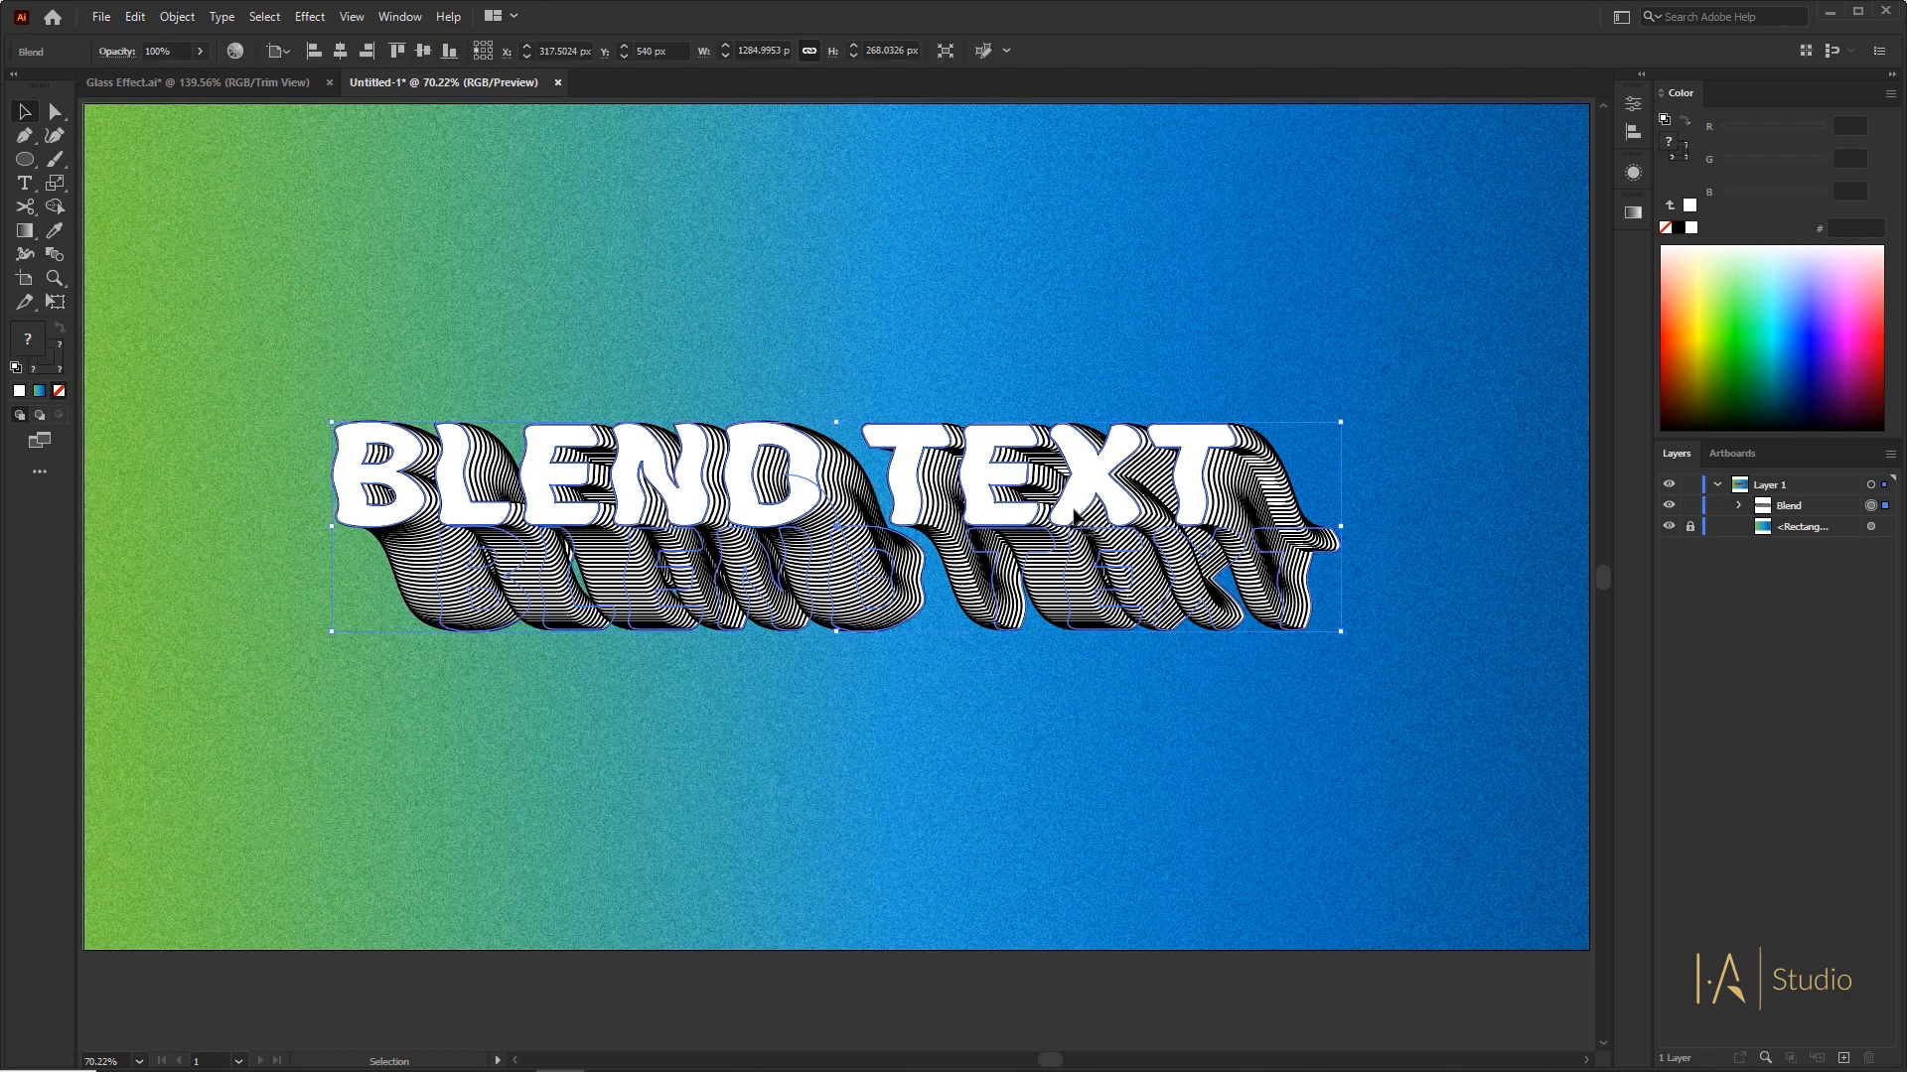
{"action": "left_click", "coordinate": [714, 325]}
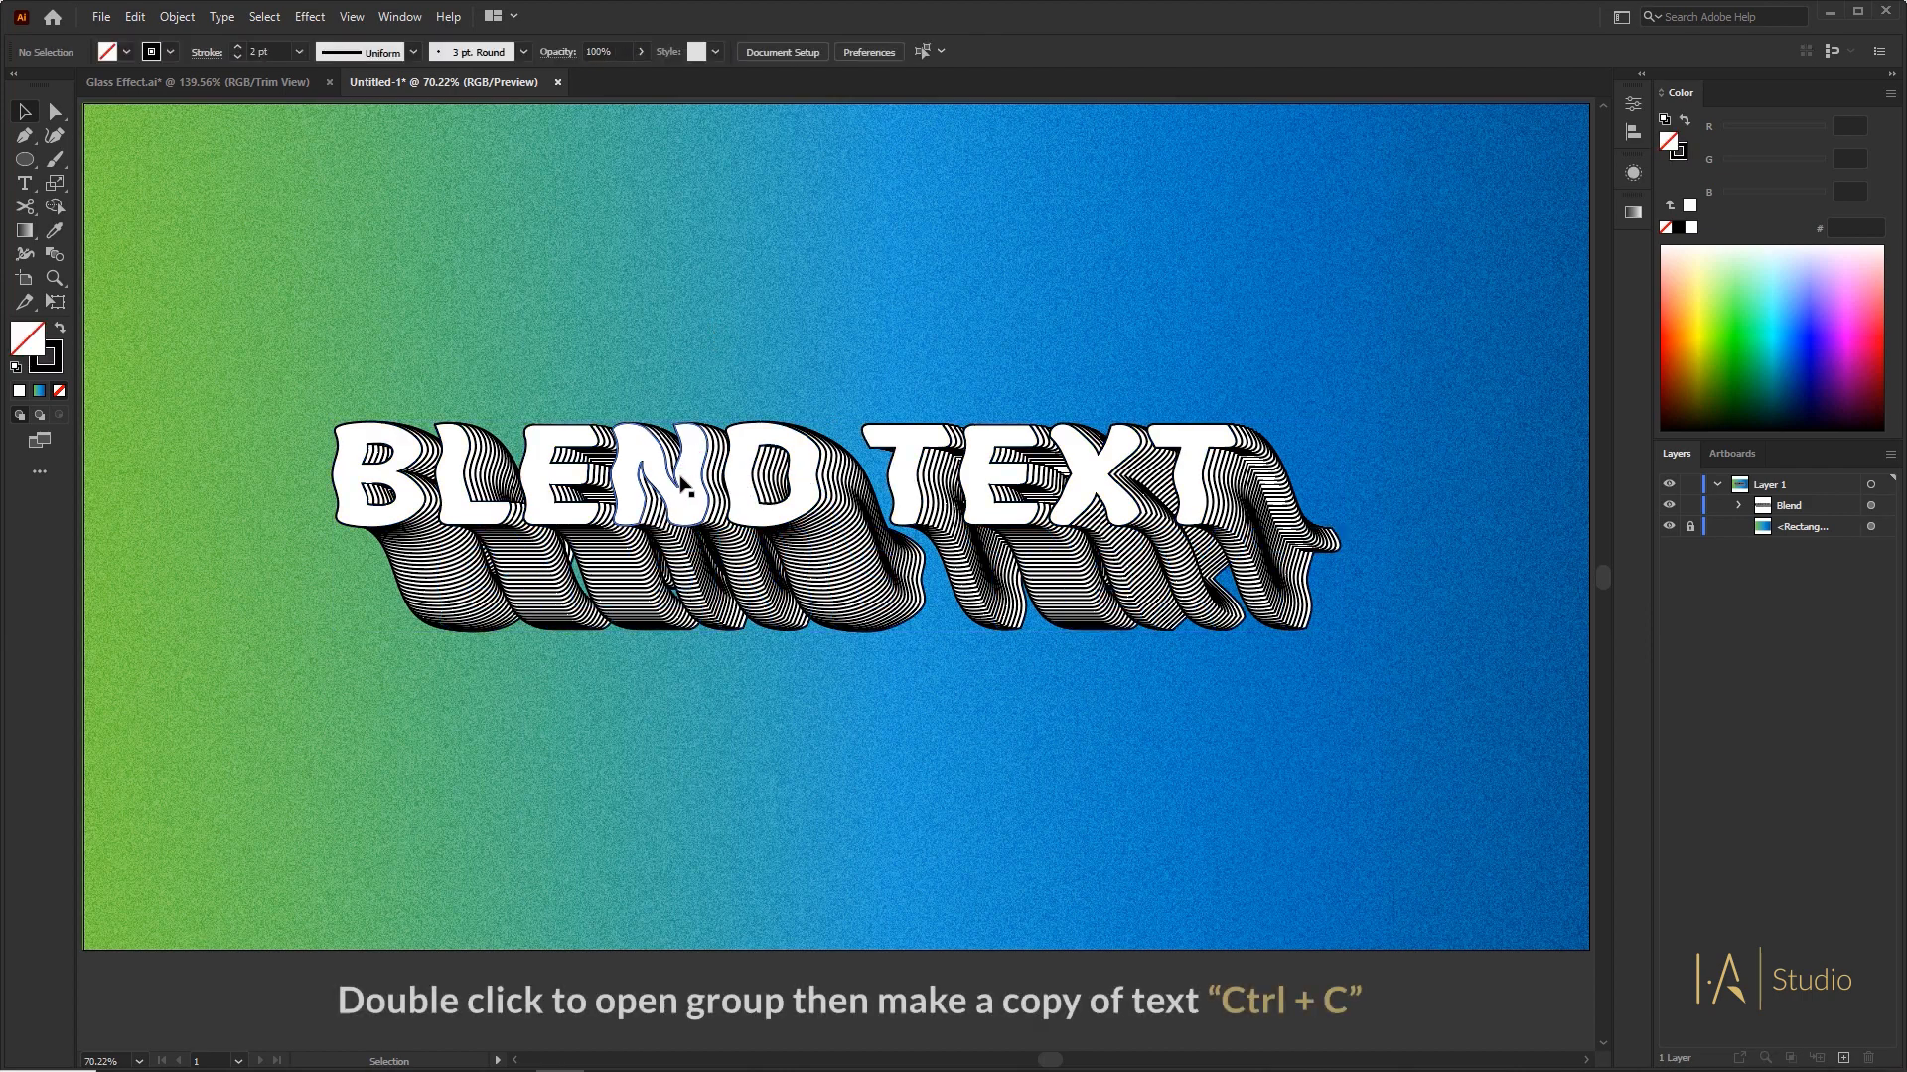
- Copy the front text from inside the blend, paste it in place outside the blend, and move the copy straight up above it
{"action": "double_click", "coordinate": [681, 483]}
{"action": "left_click", "coordinate": [681, 484]}
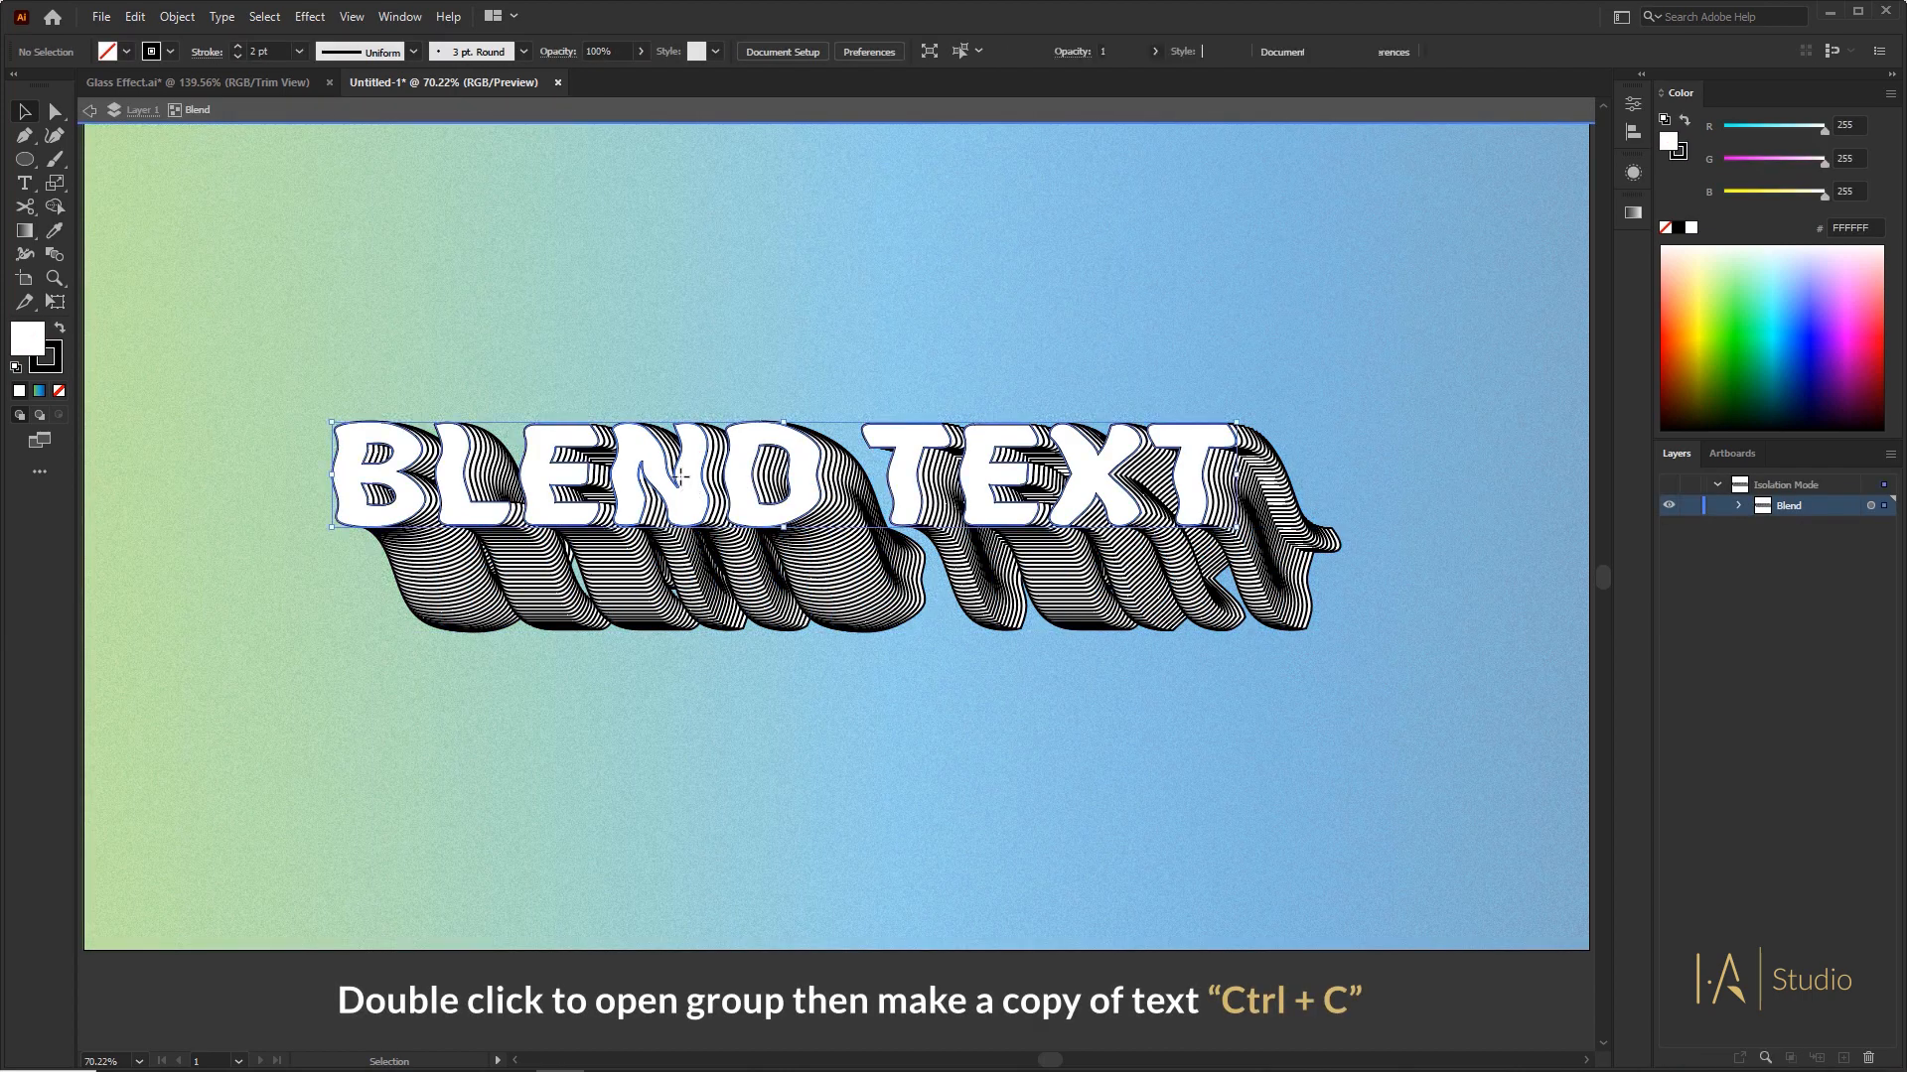
{"action": "key", "text": "ctrl+c"}
{"action": "double_click", "coordinate": [556, 374]}
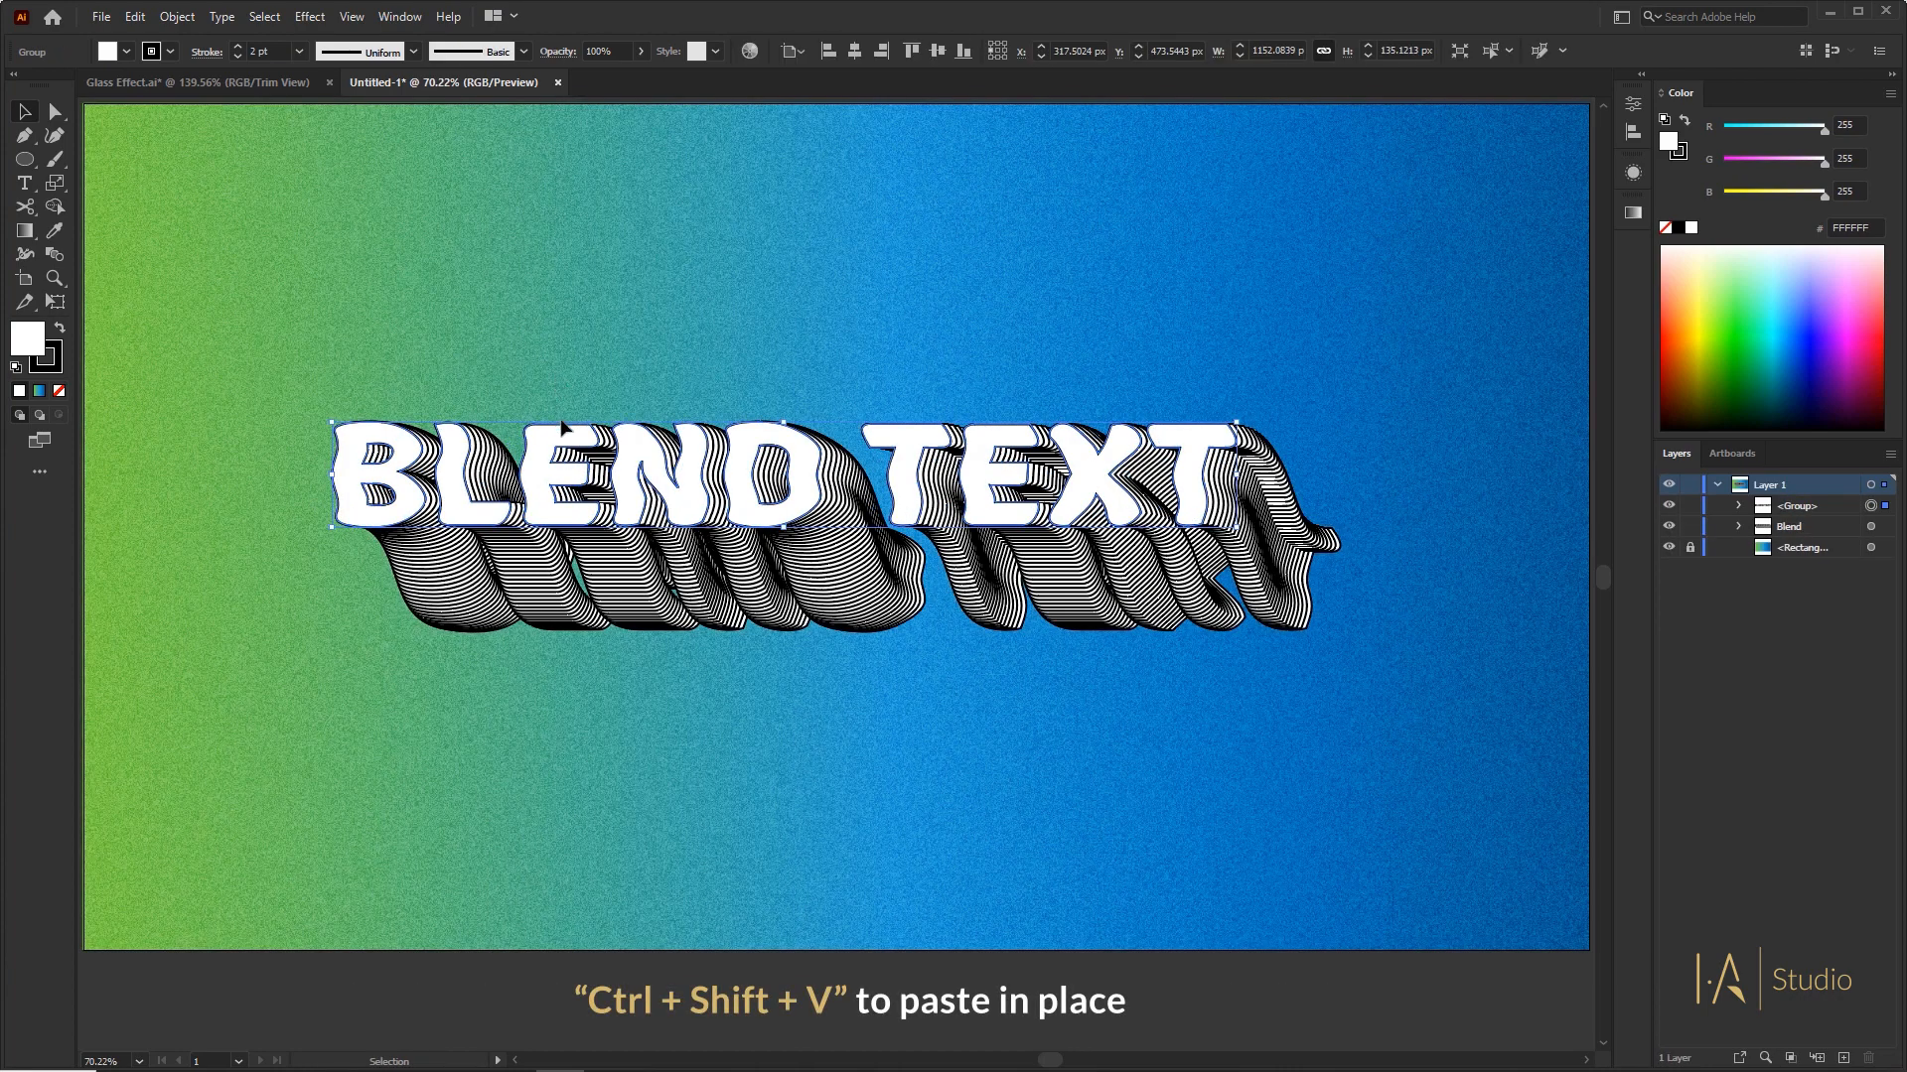
{"action": "key", "text": "ctrl+shift+v"}
{"action": "left_click_drag", "start_coordinate": [542, 441], "coordinate": [539, 293]}
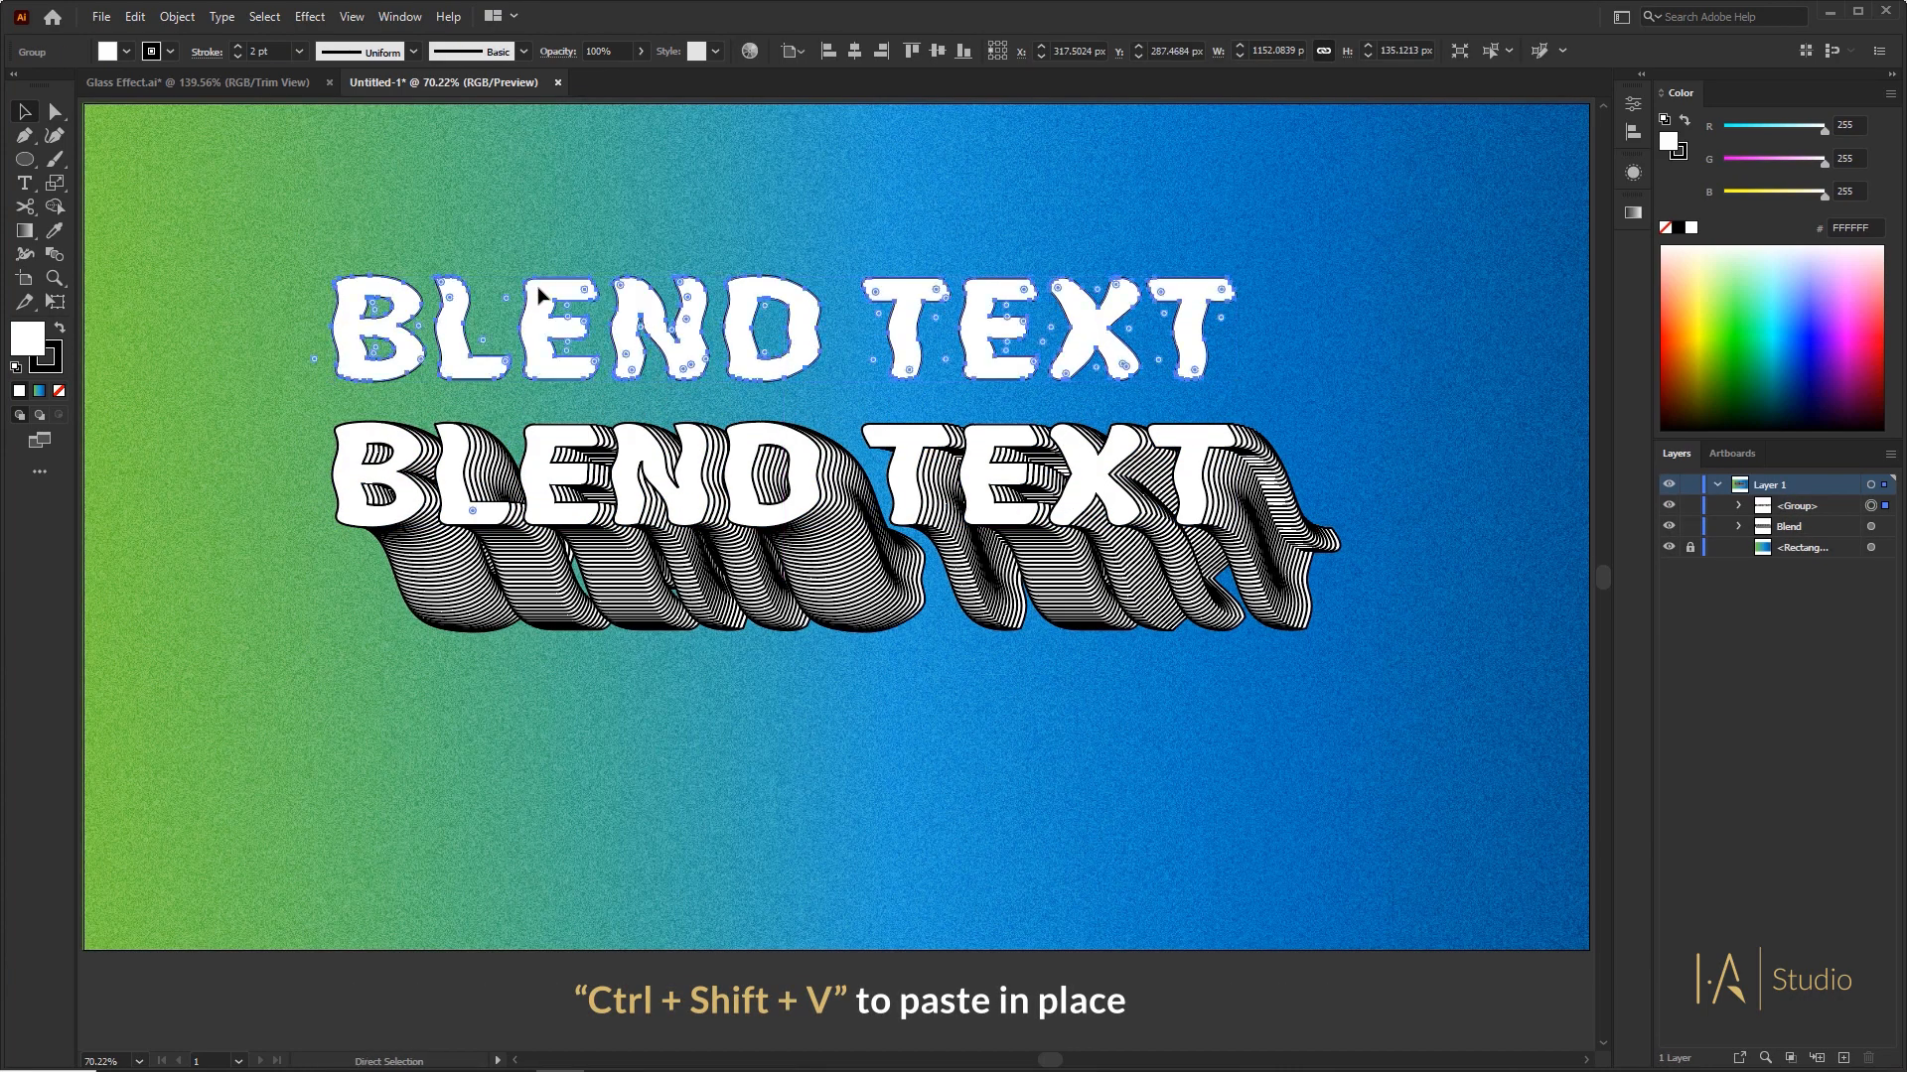
- Undo the upward move of the copied front text and hide the copy
{"action": "key", "text": "ctrl+z"}
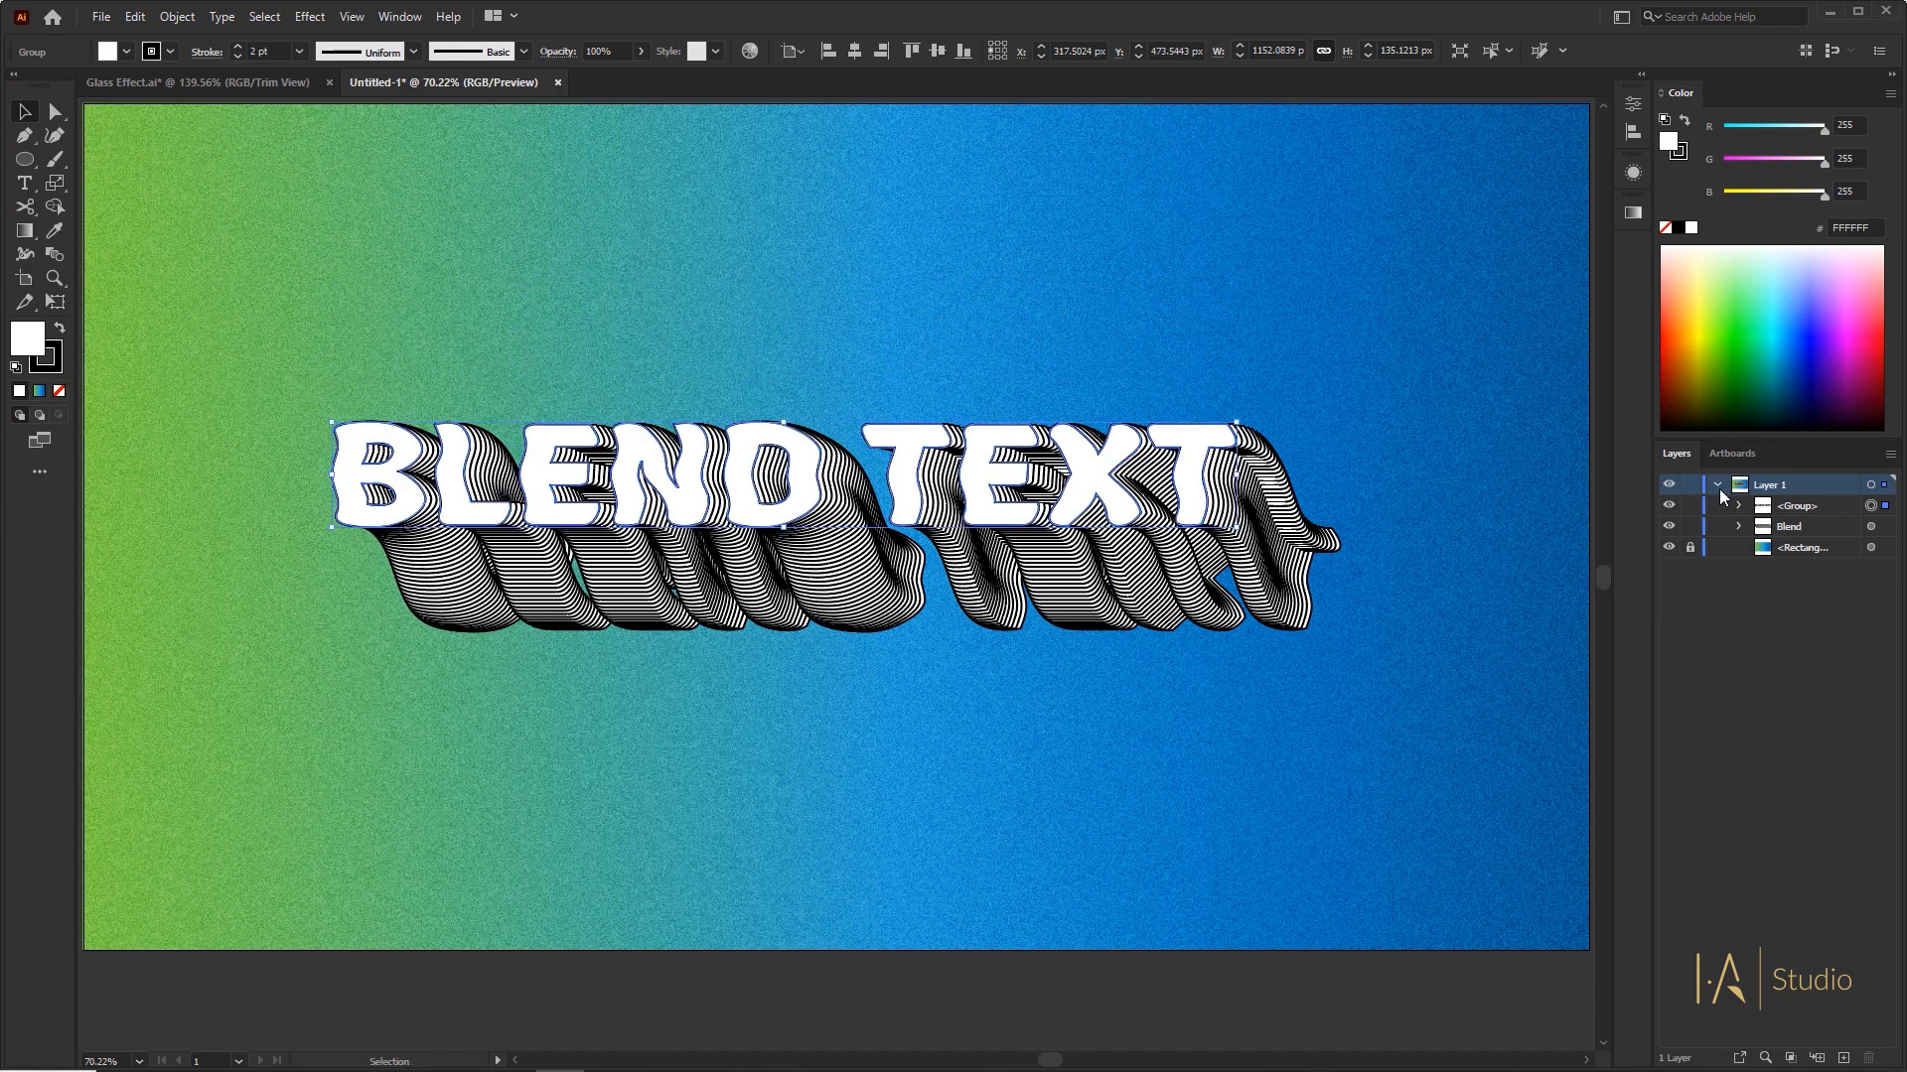
{"action": "left_click", "coordinate": [1669, 505]}
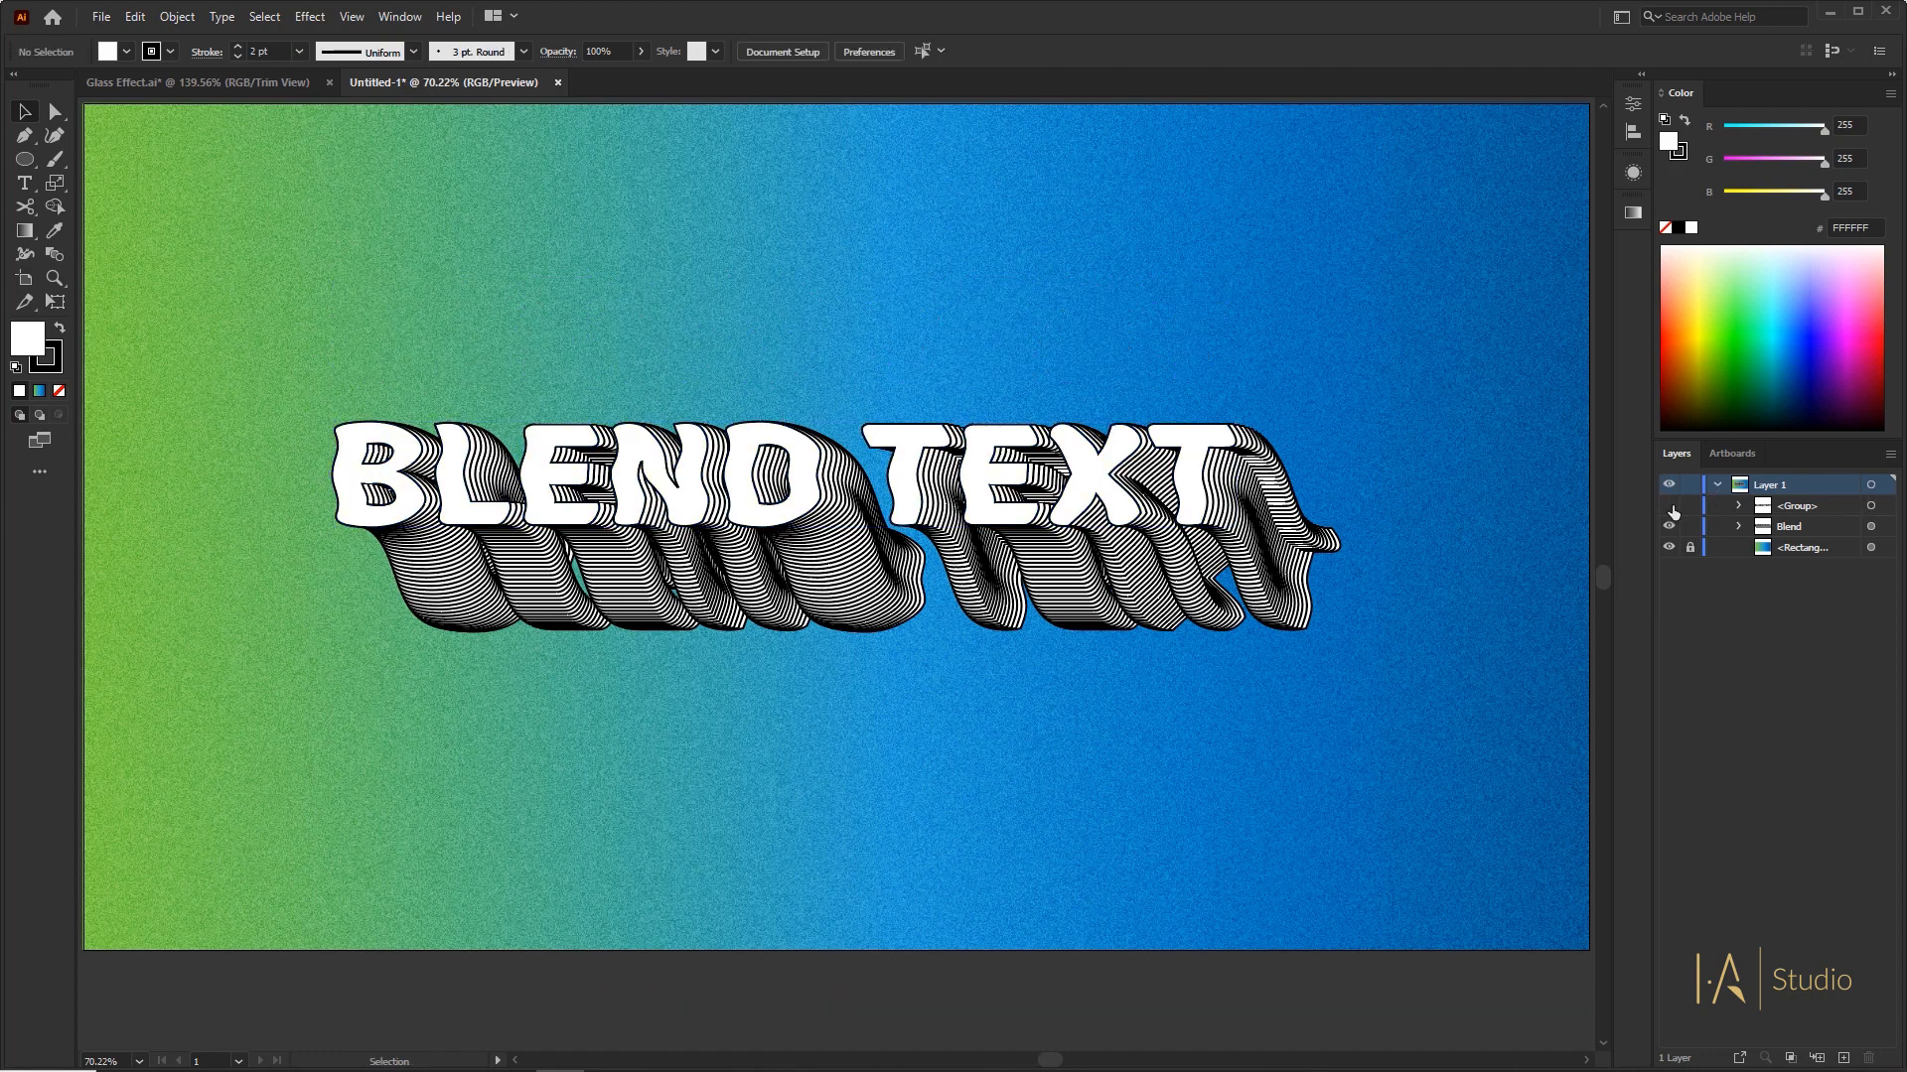
- Inside the blend, remove the front text's stroke and fill it with red FF1D25
{"action": "double_click", "coordinate": [761, 458]}
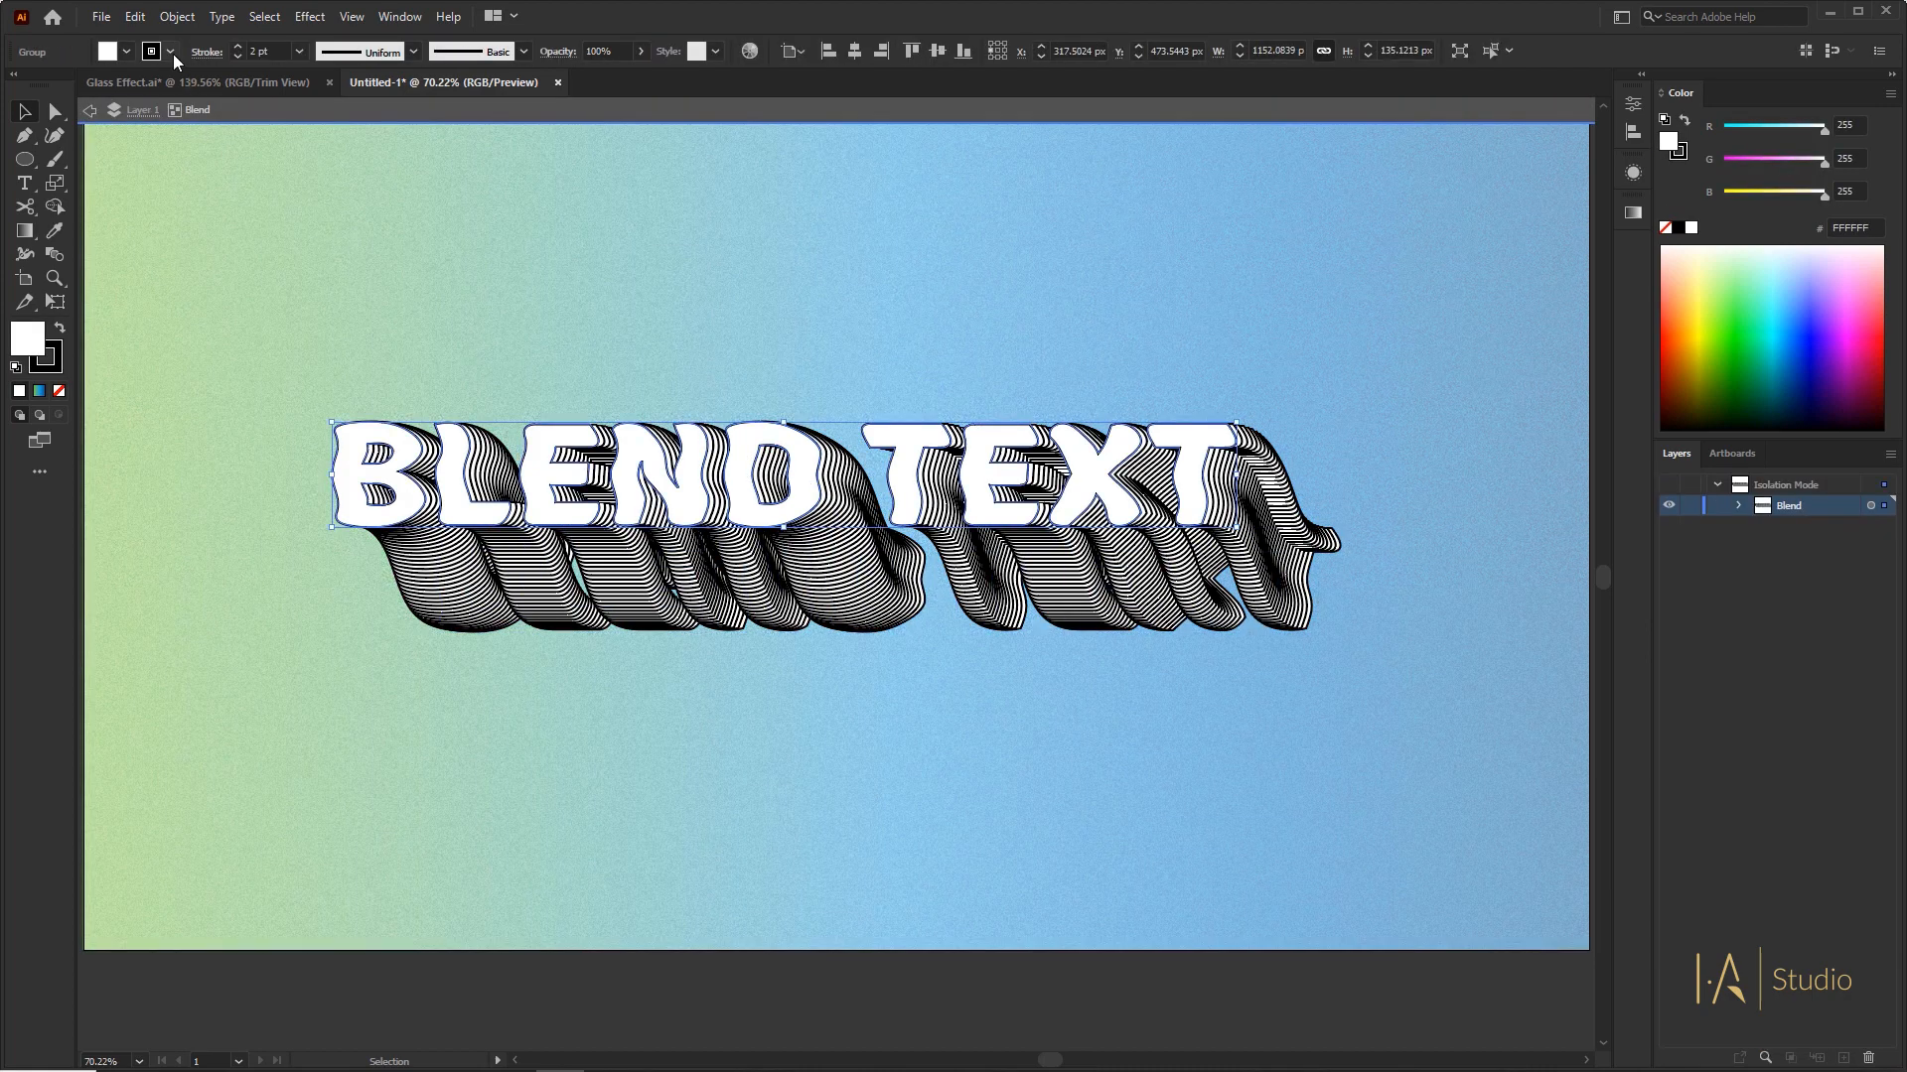
{"action": "left_click", "coordinate": [171, 51]}
{"action": "left_click", "coordinate": [117, 77]}
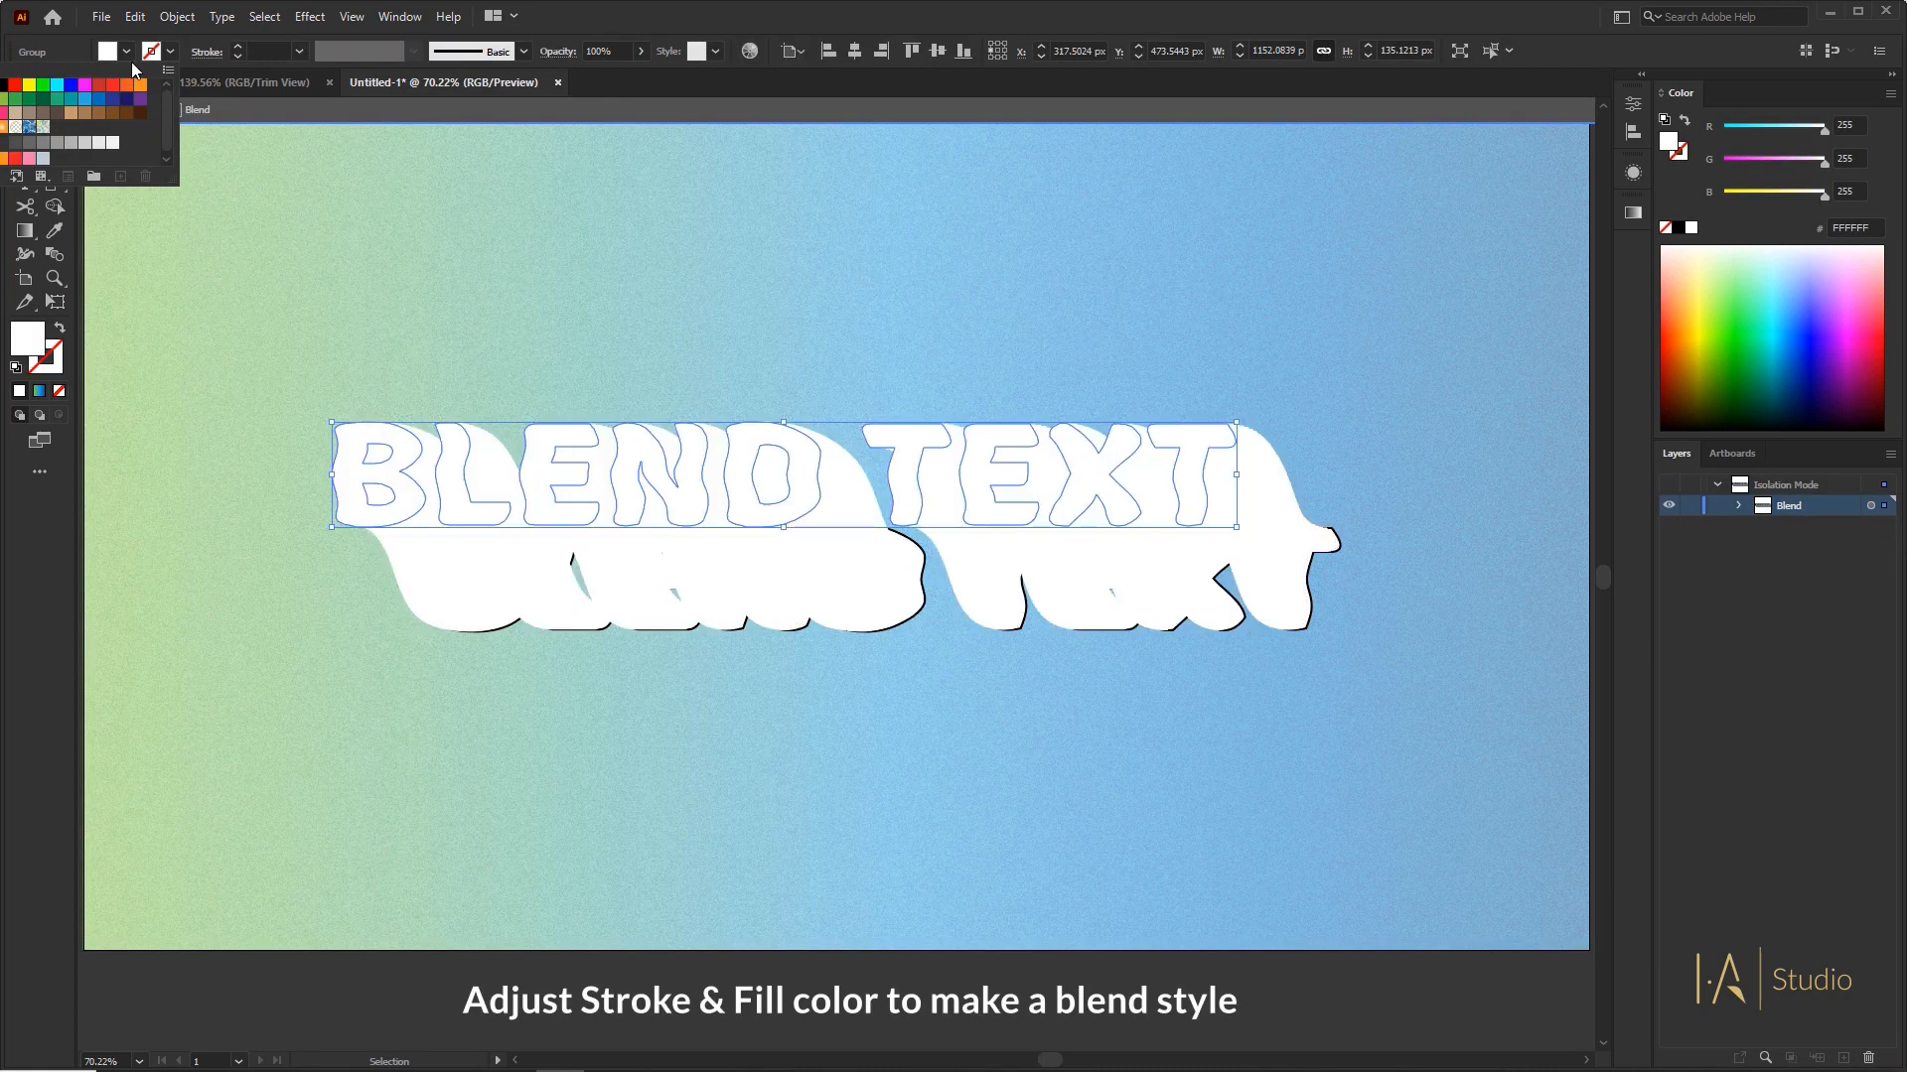
{"action": "left_click", "coordinate": [123, 52]}
{"action": "left_click", "coordinate": [127, 54]}
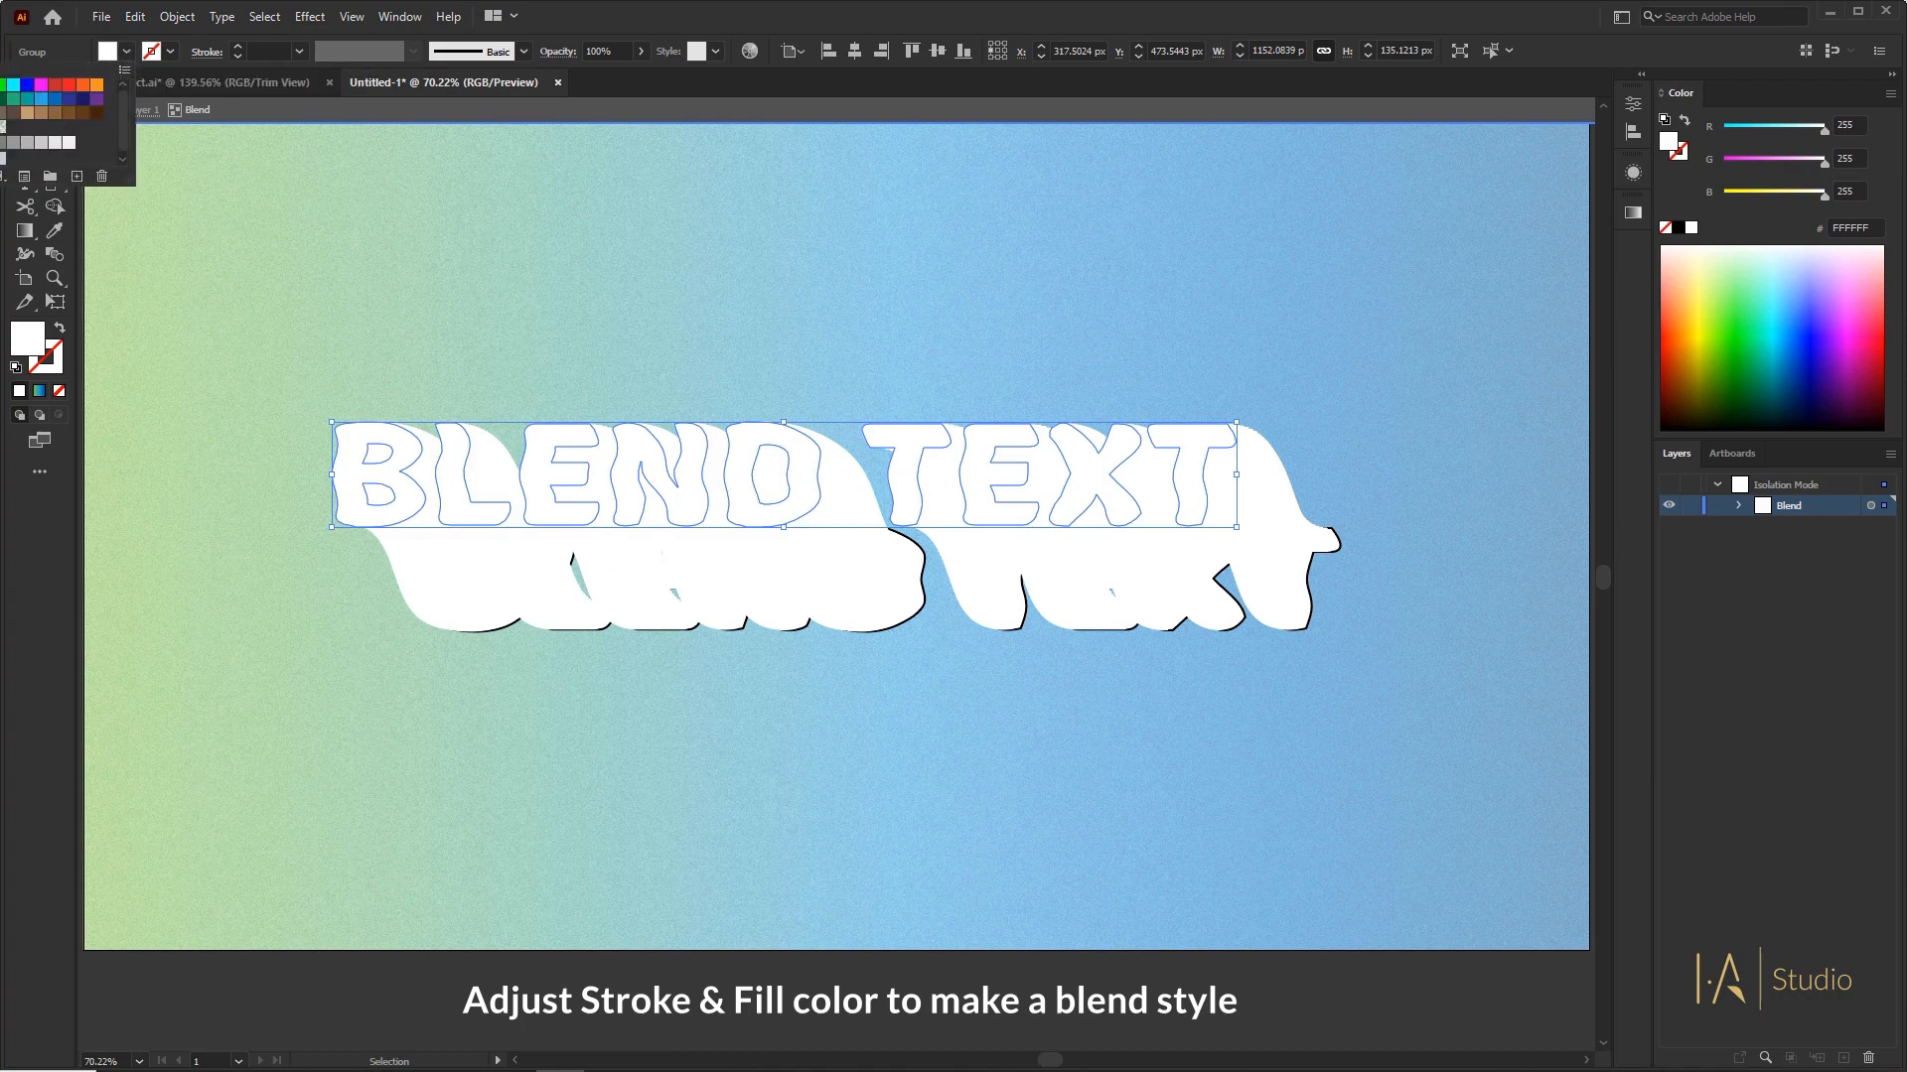
{"action": "left_click", "coordinate": [54, 84]}
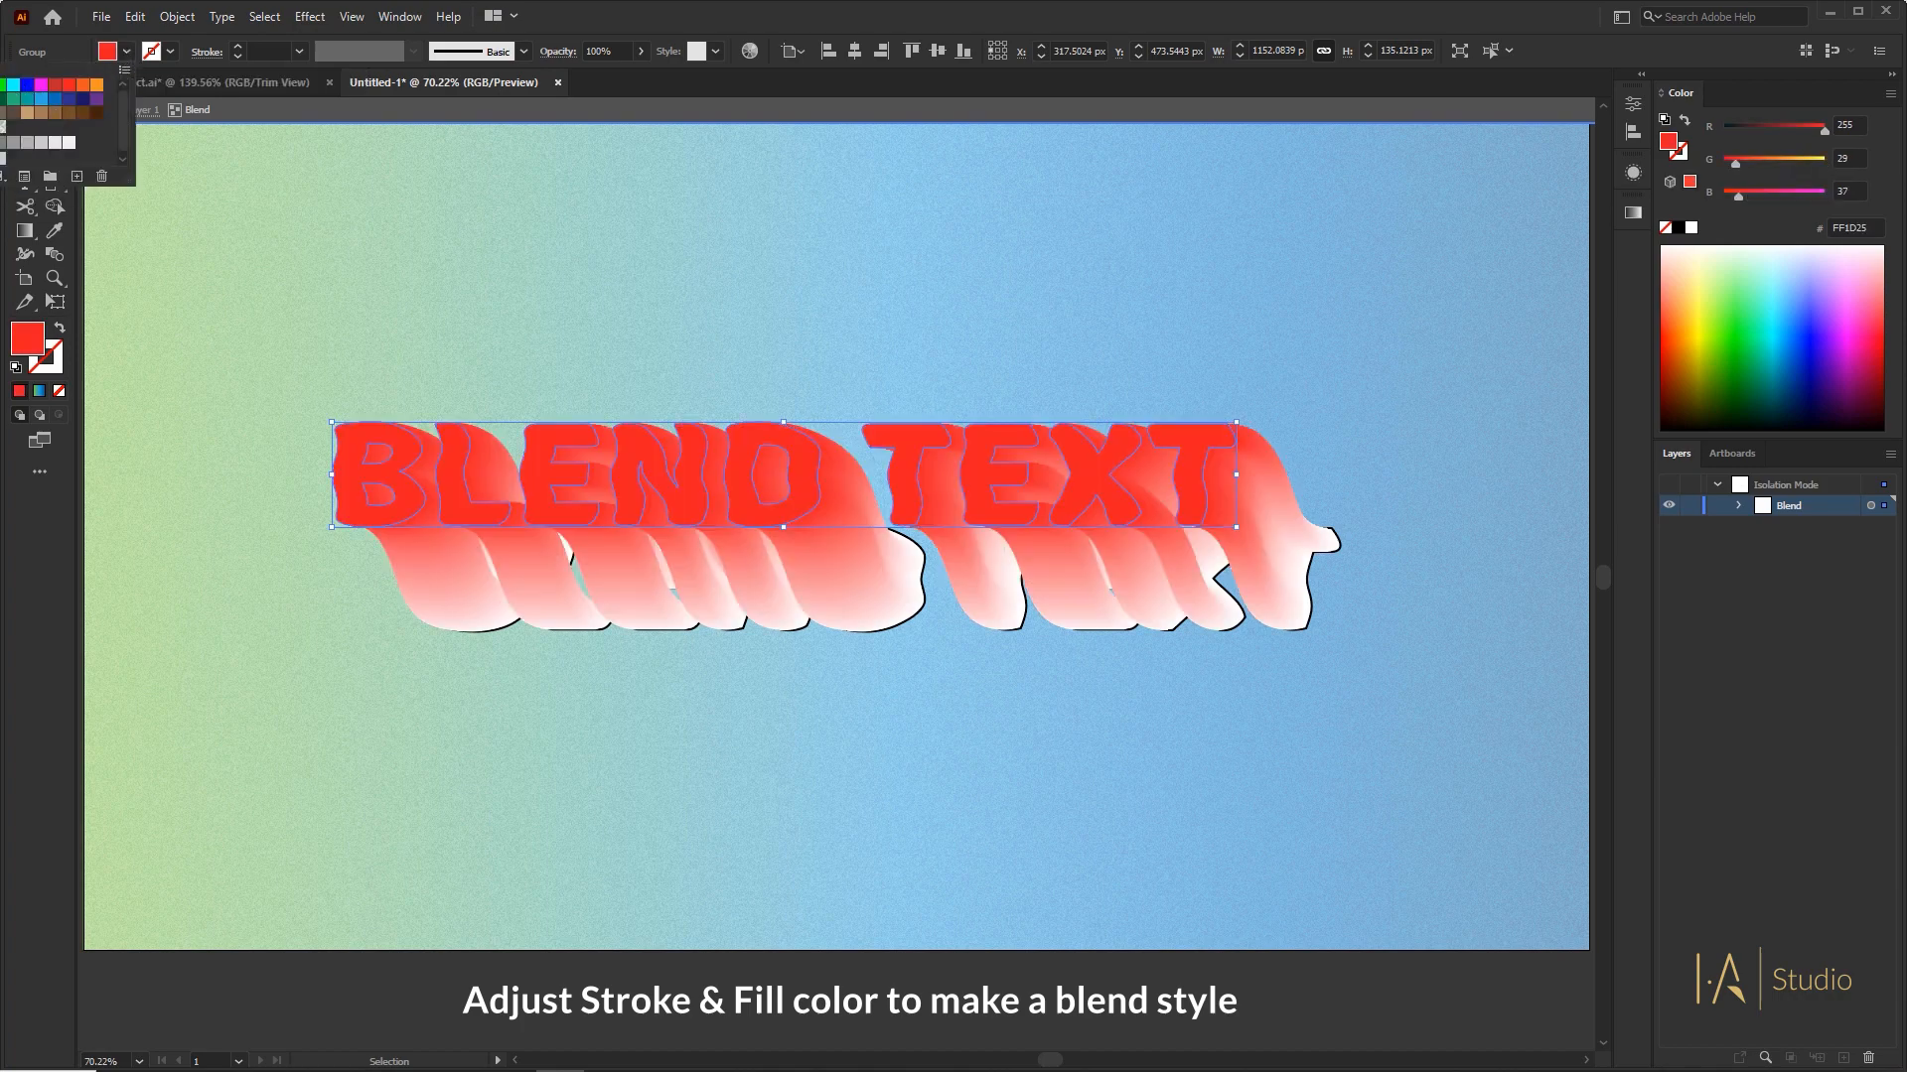
{"action": "left_click", "coordinate": [200, 149]}
- Remove the stroke of the blend's back text, fill it with yellow FCEE21, and exit isolation mode
{"action": "left_click", "coordinate": [498, 624]}
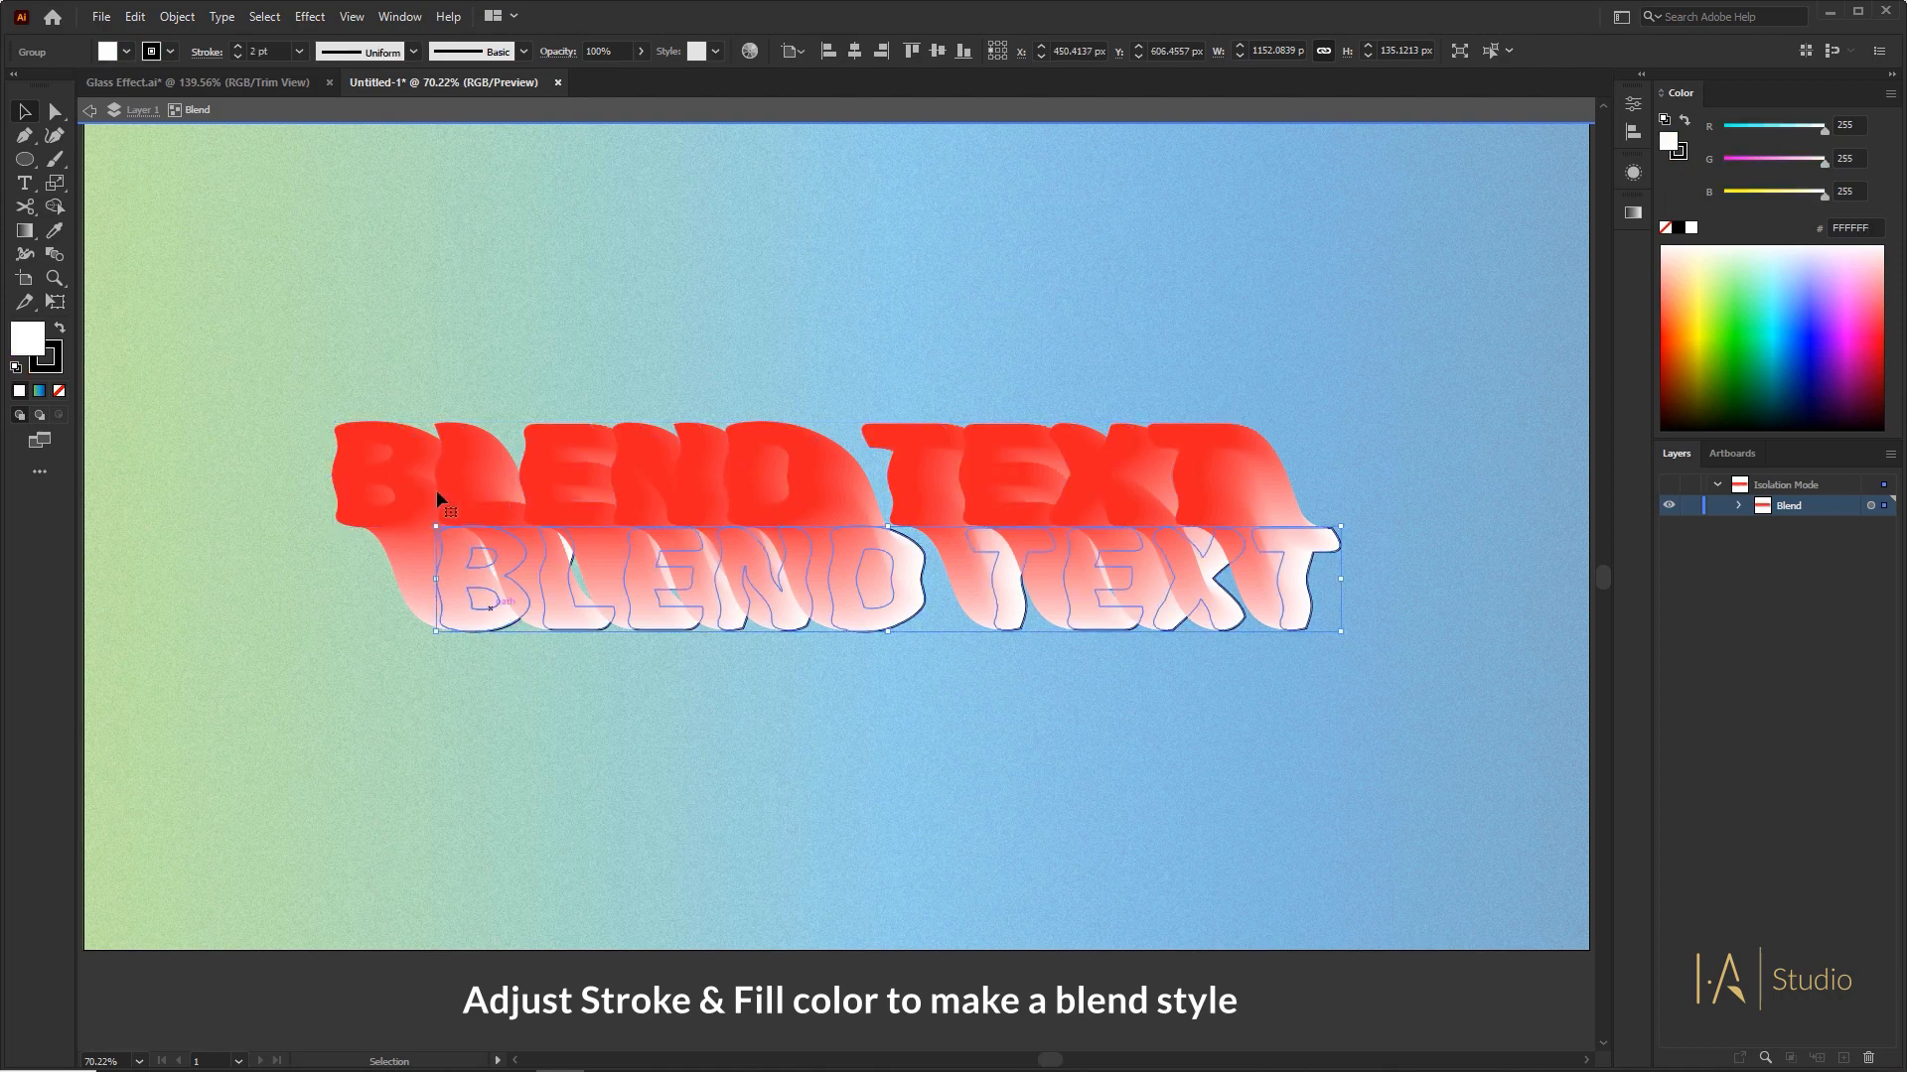
{"action": "left_click", "coordinate": [158, 55]}
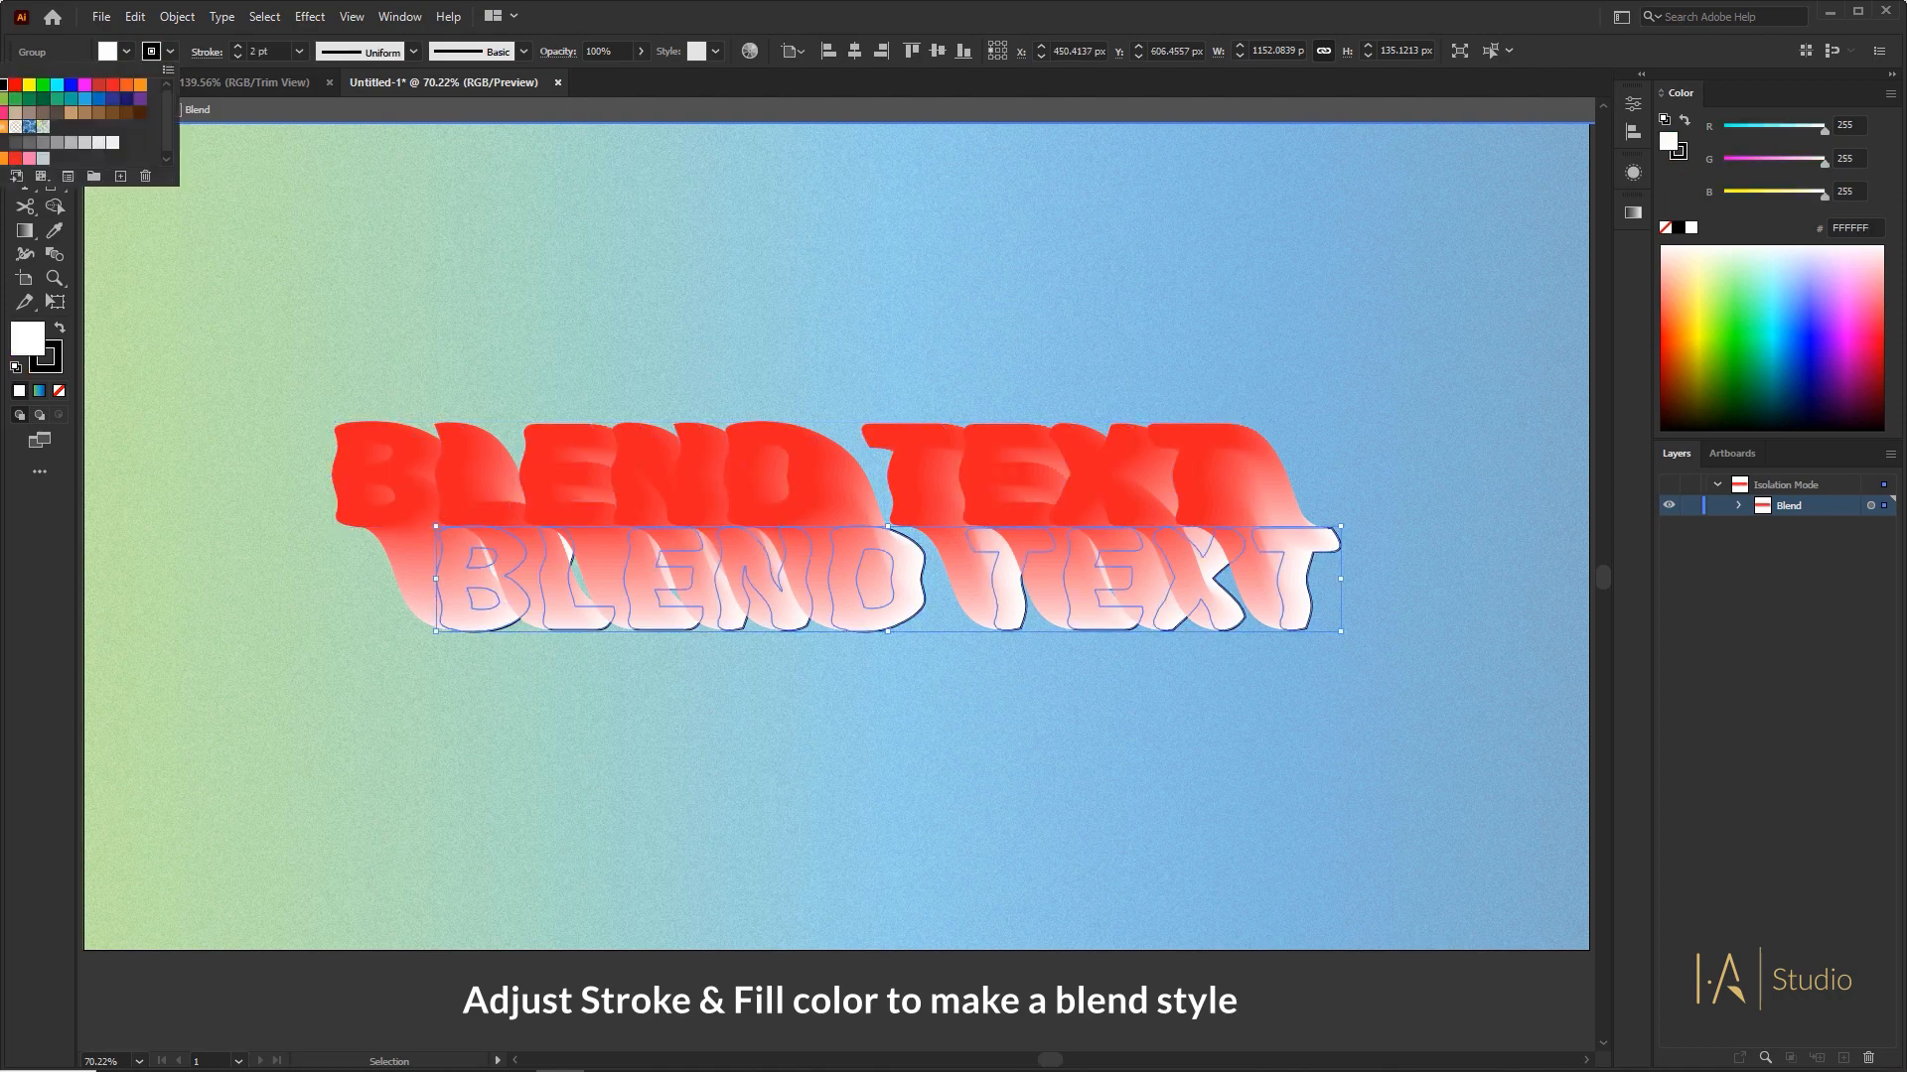
{"action": "left_click", "coordinate": [4, 84]}
{"action": "left_click", "coordinate": [127, 51]}
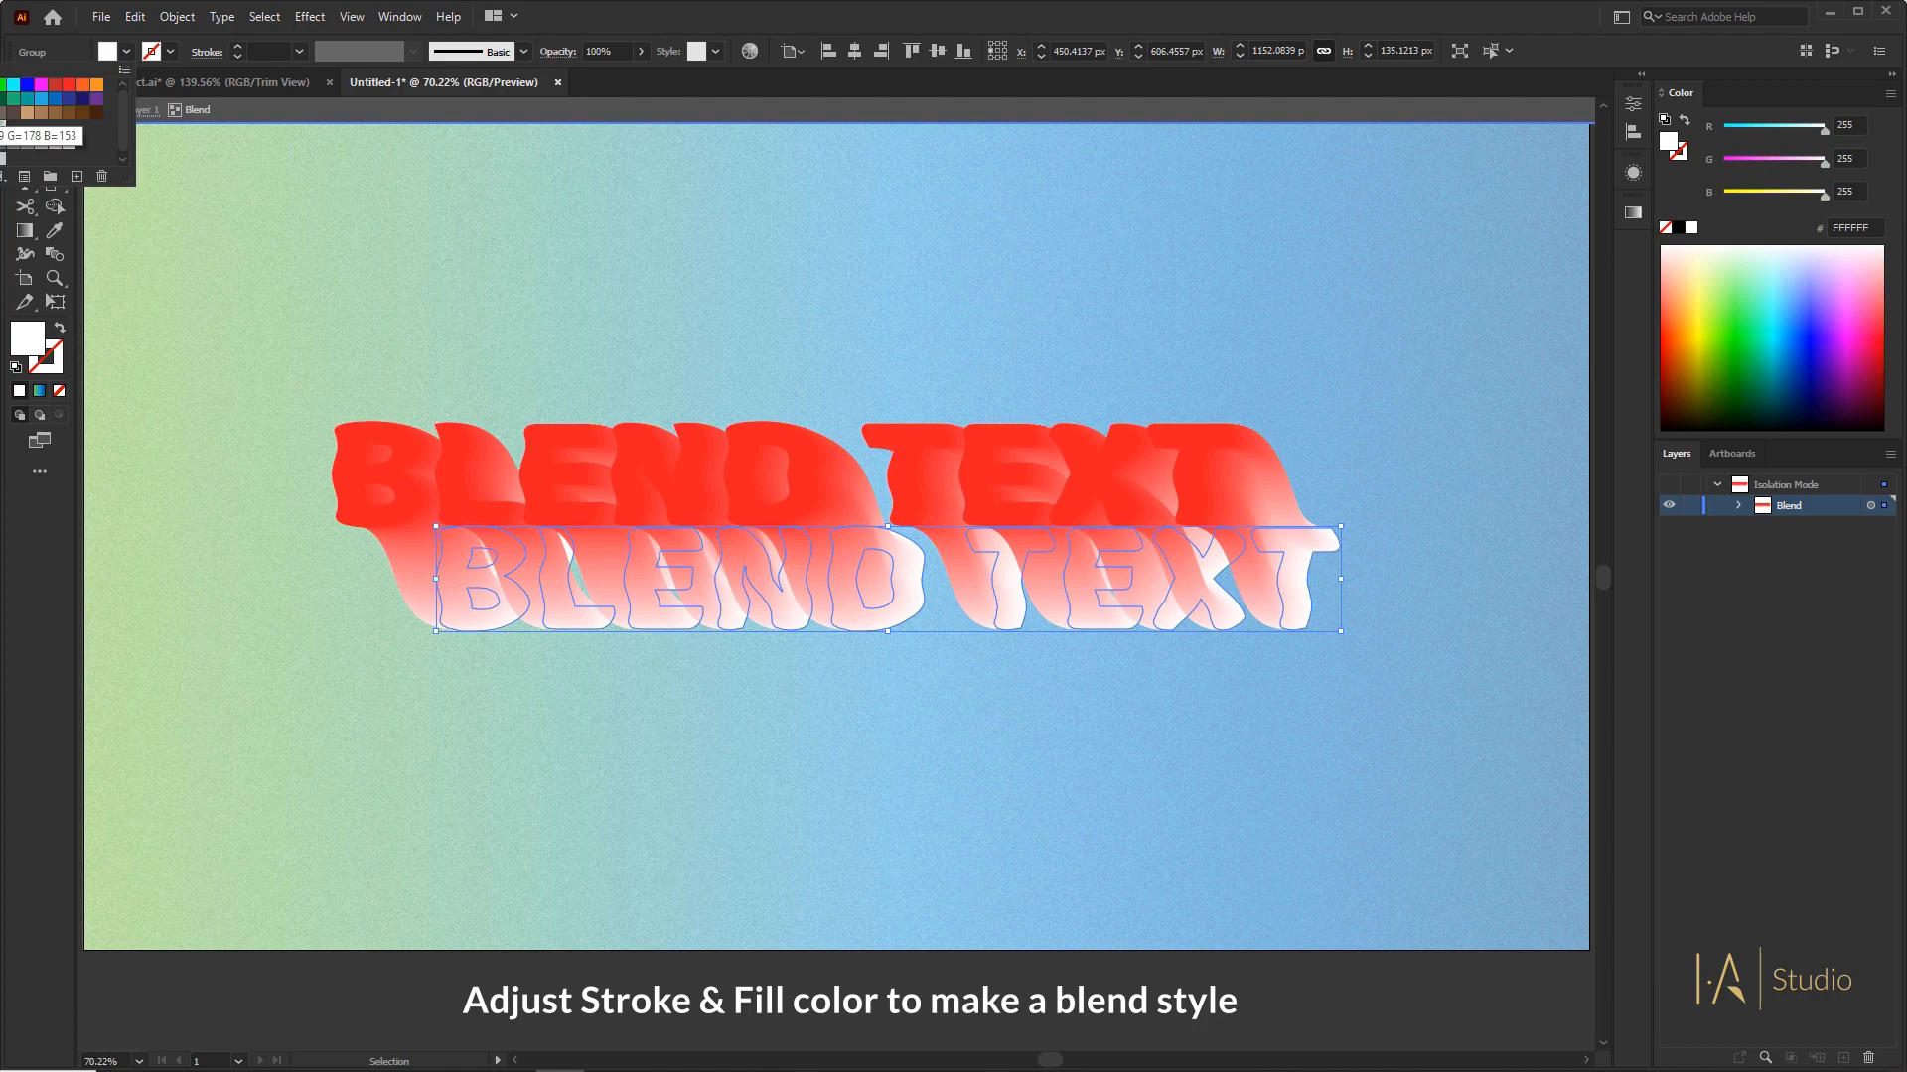
{"action": "left_click", "coordinate": [22, 134]}
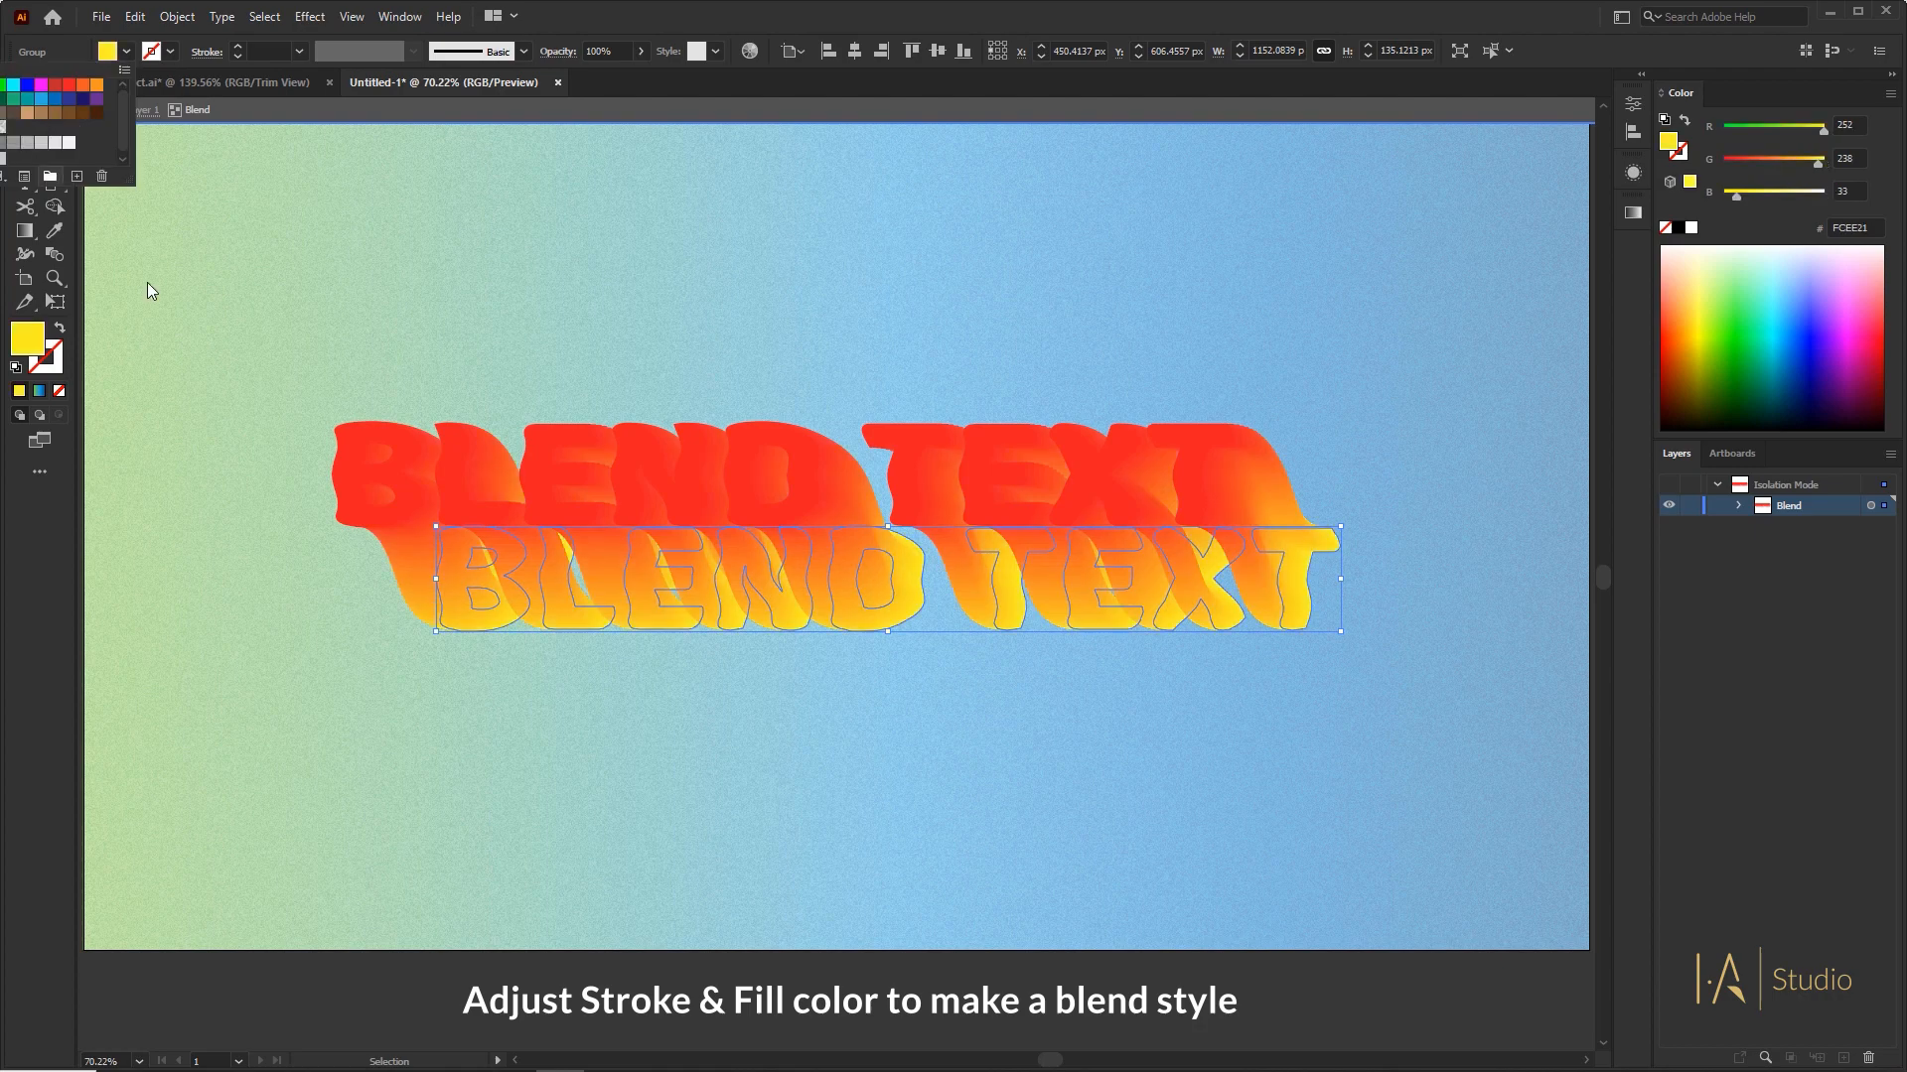
{"action": "left_click", "coordinate": [719, 668]}
{"action": "left_click", "coordinate": [736, 687]}
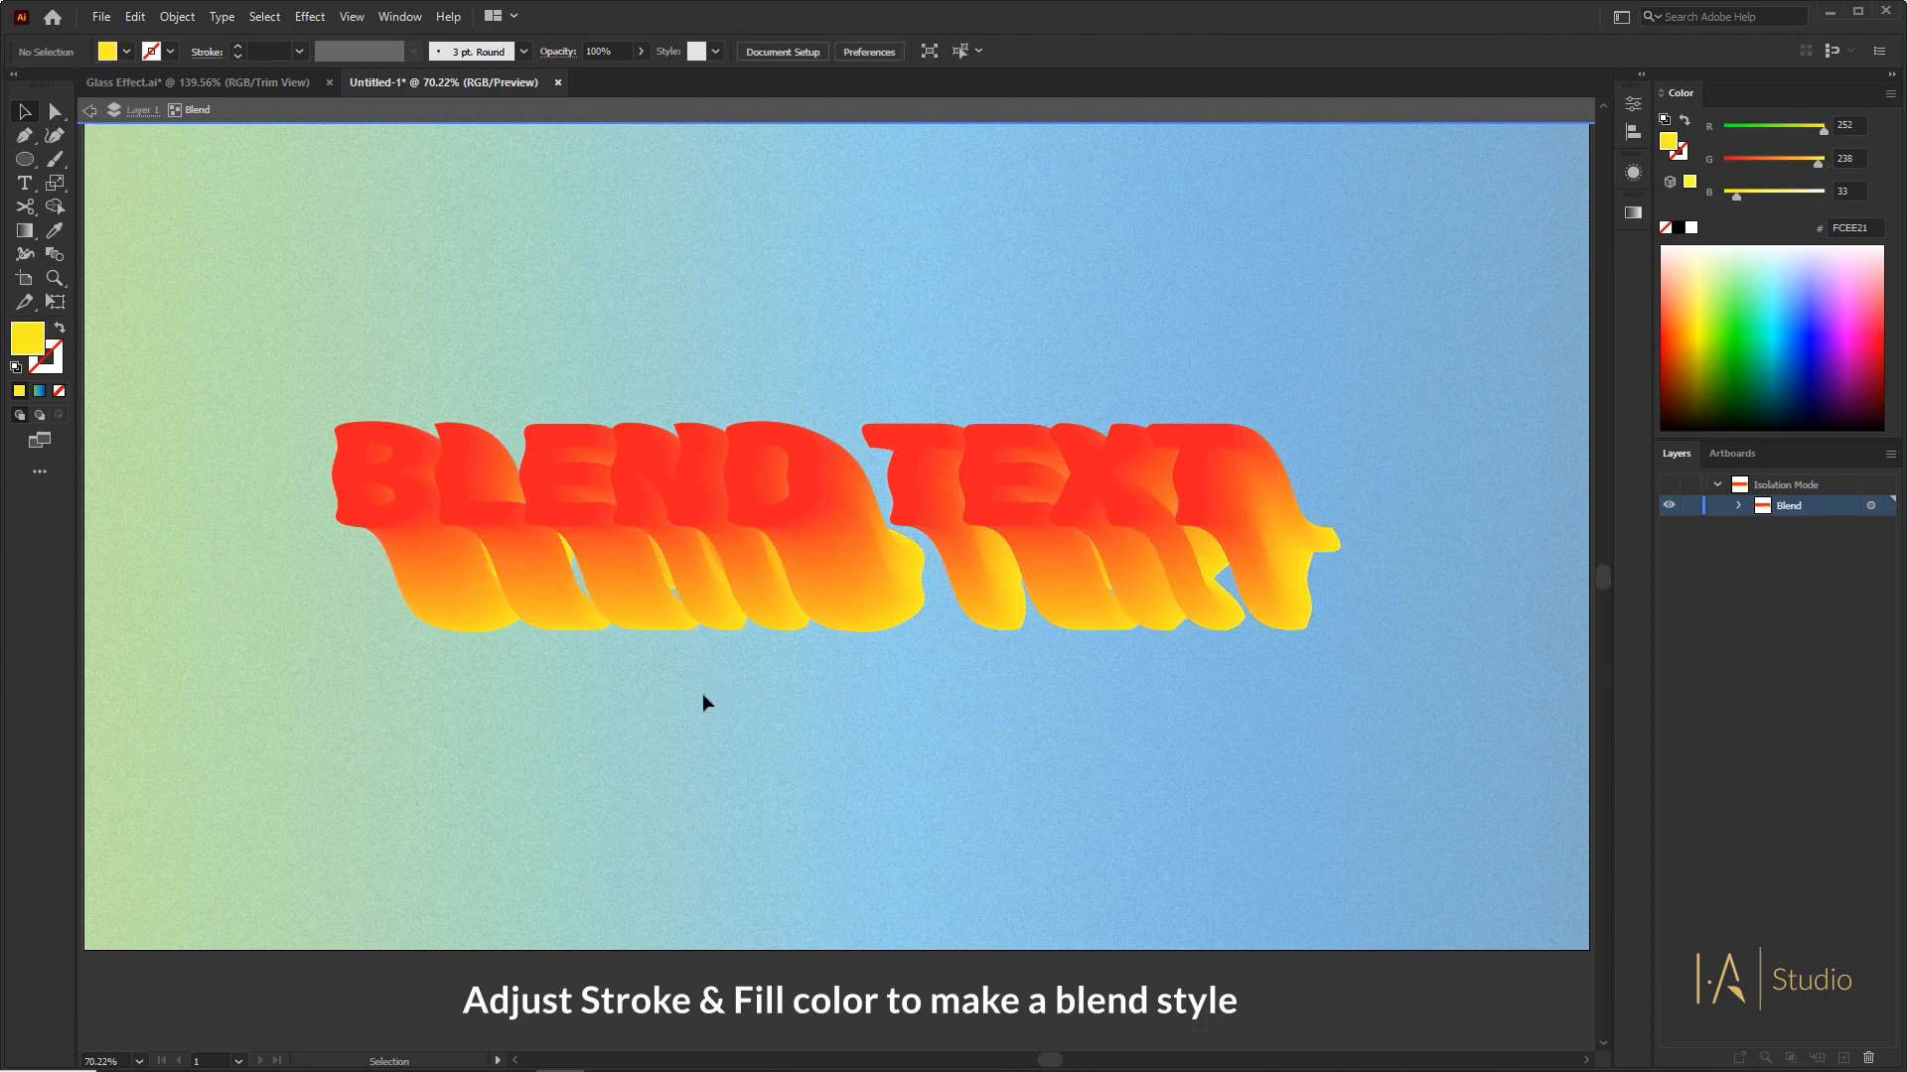
{"action": "double_click", "coordinate": [751, 700]}
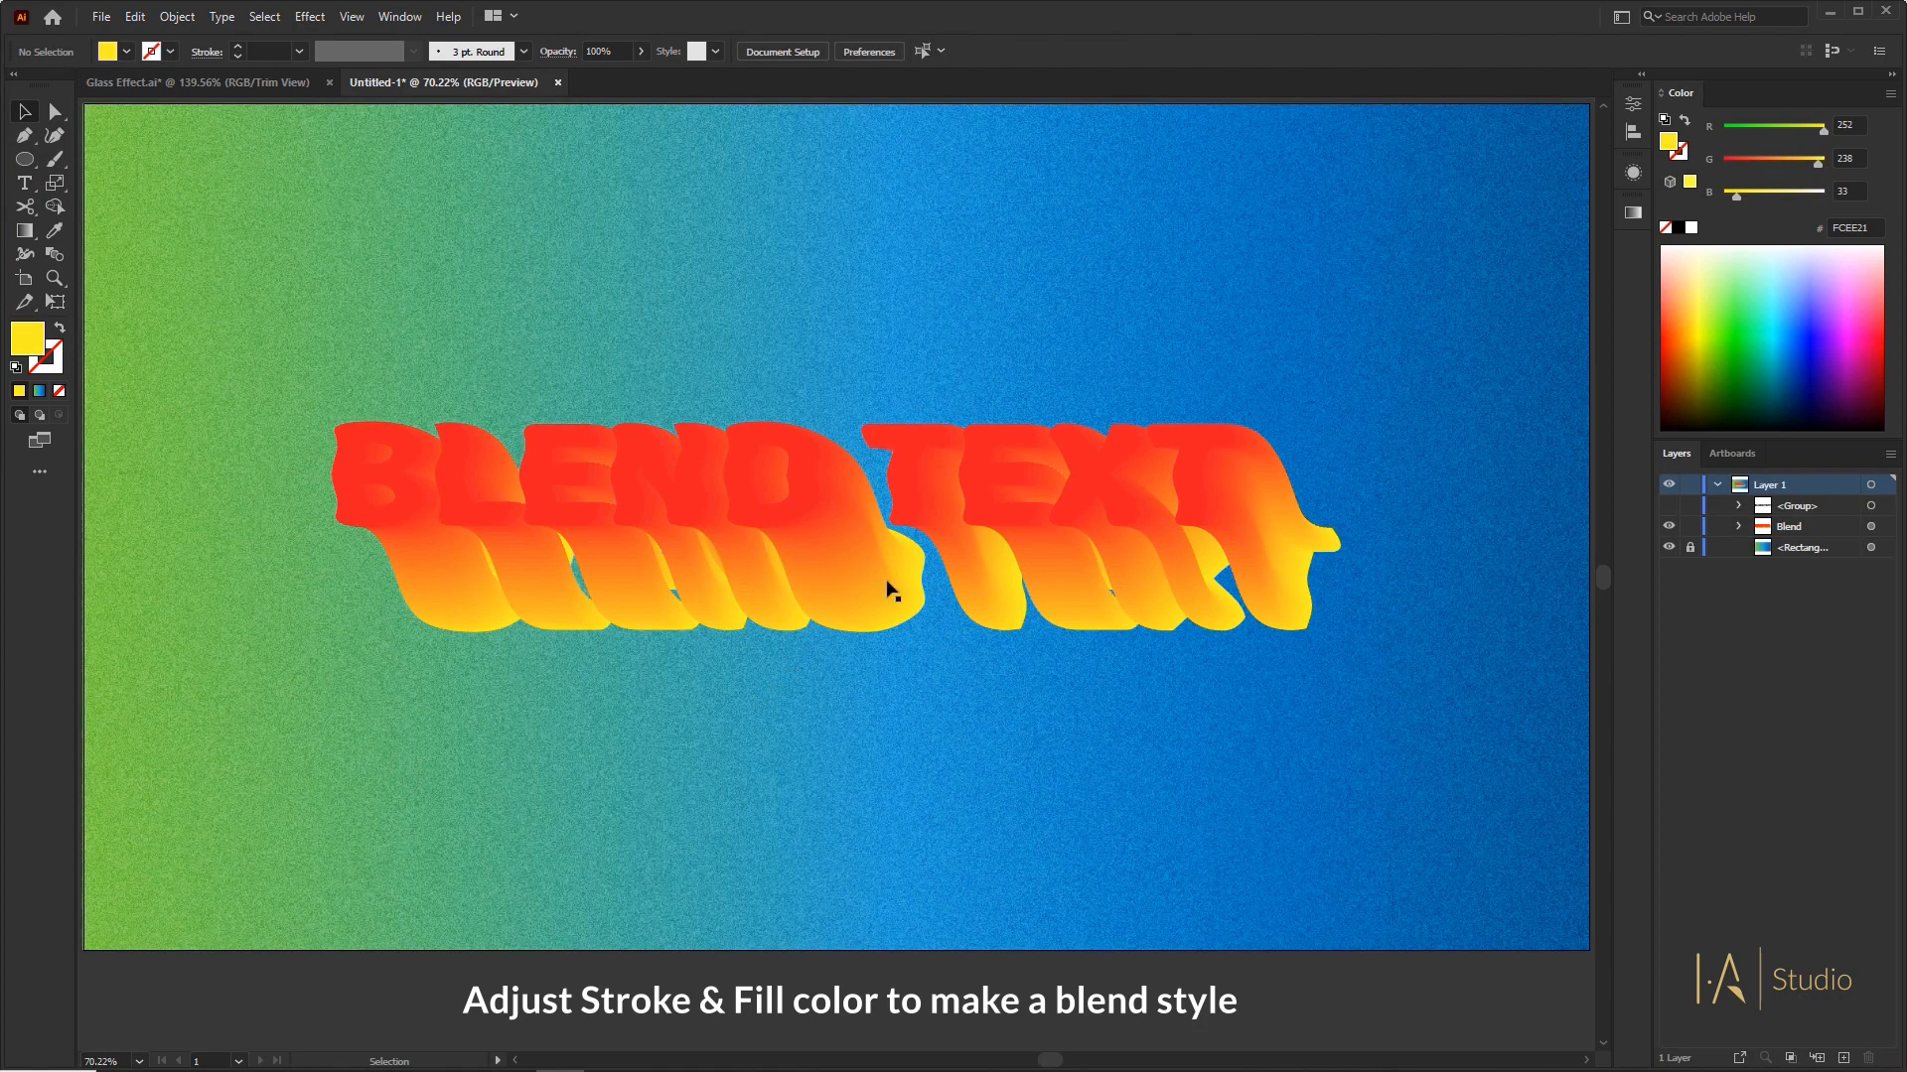
- Show the hidden text copy above the blend and fill it with yellow FCEE21
{"action": "left_click", "coordinate": [1670, 506]}
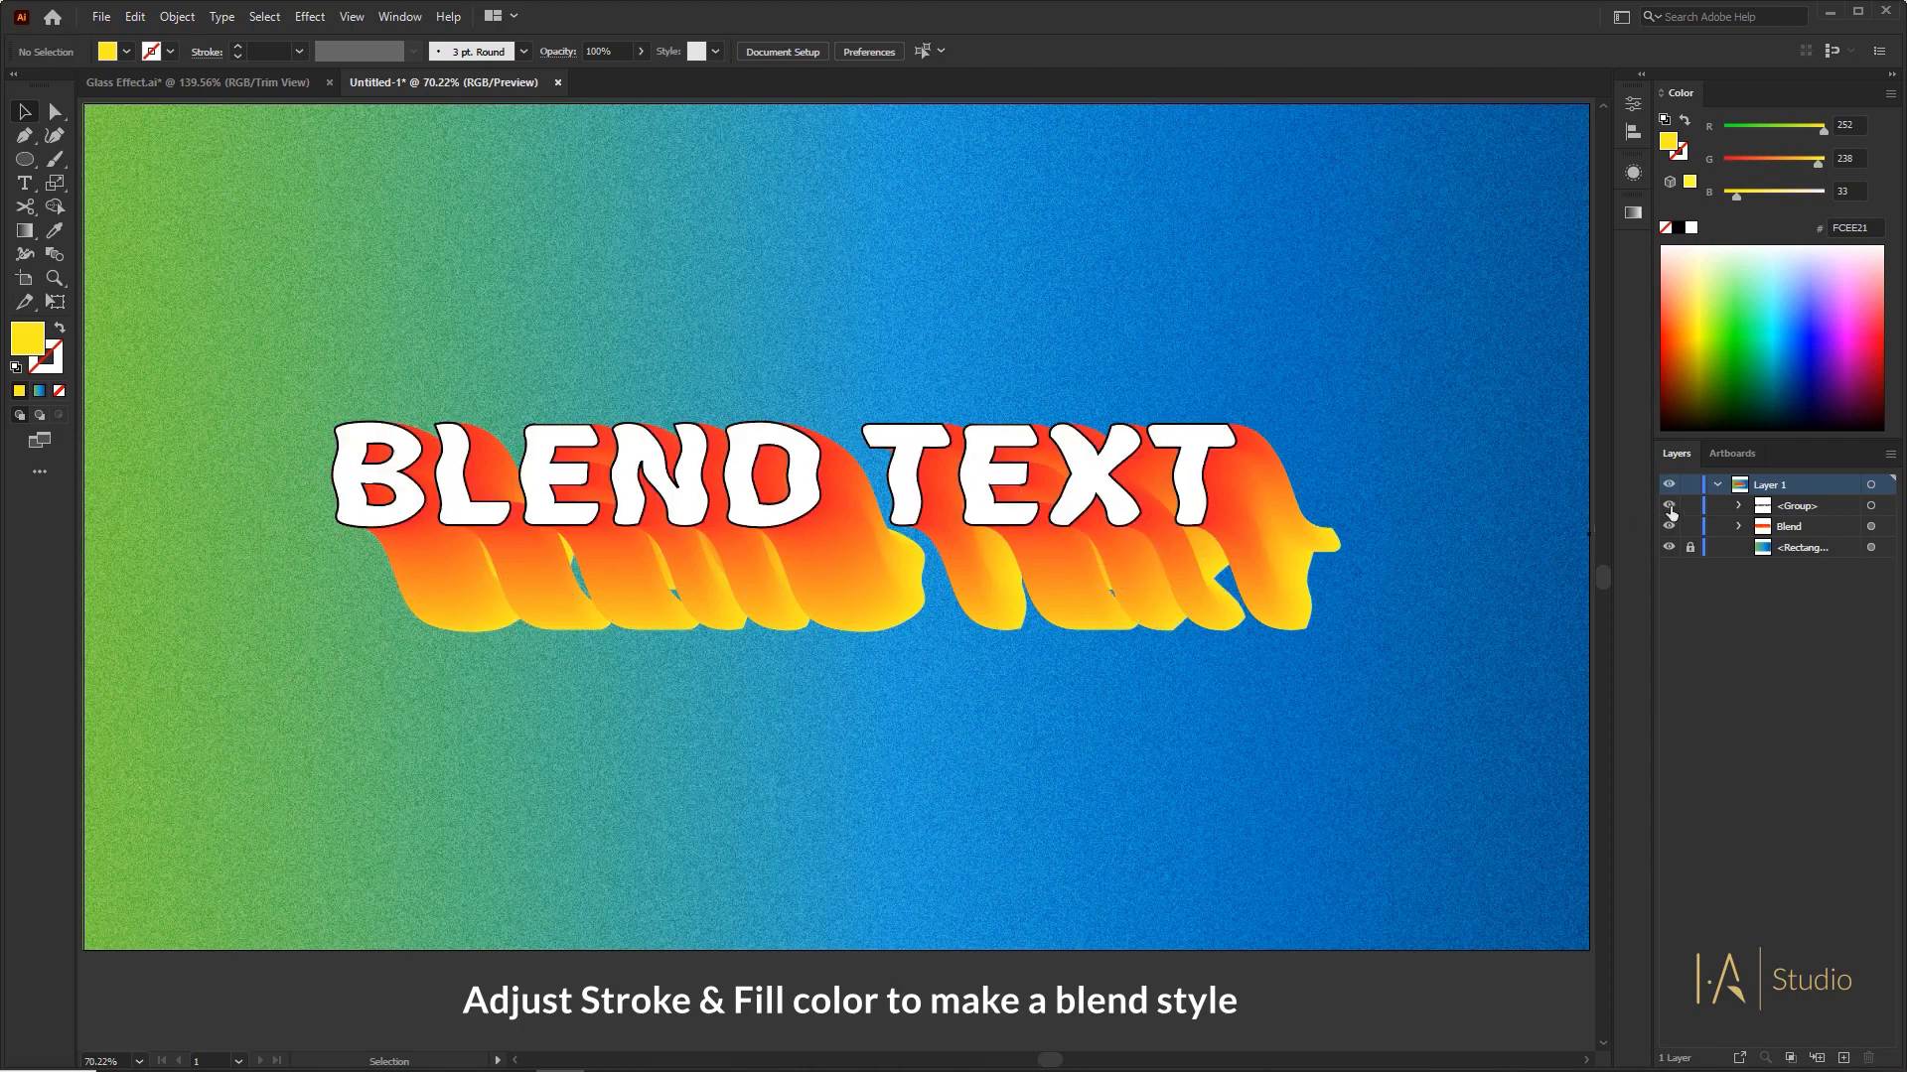
{"action": "left_click", "coordinate": [1105, 481]}
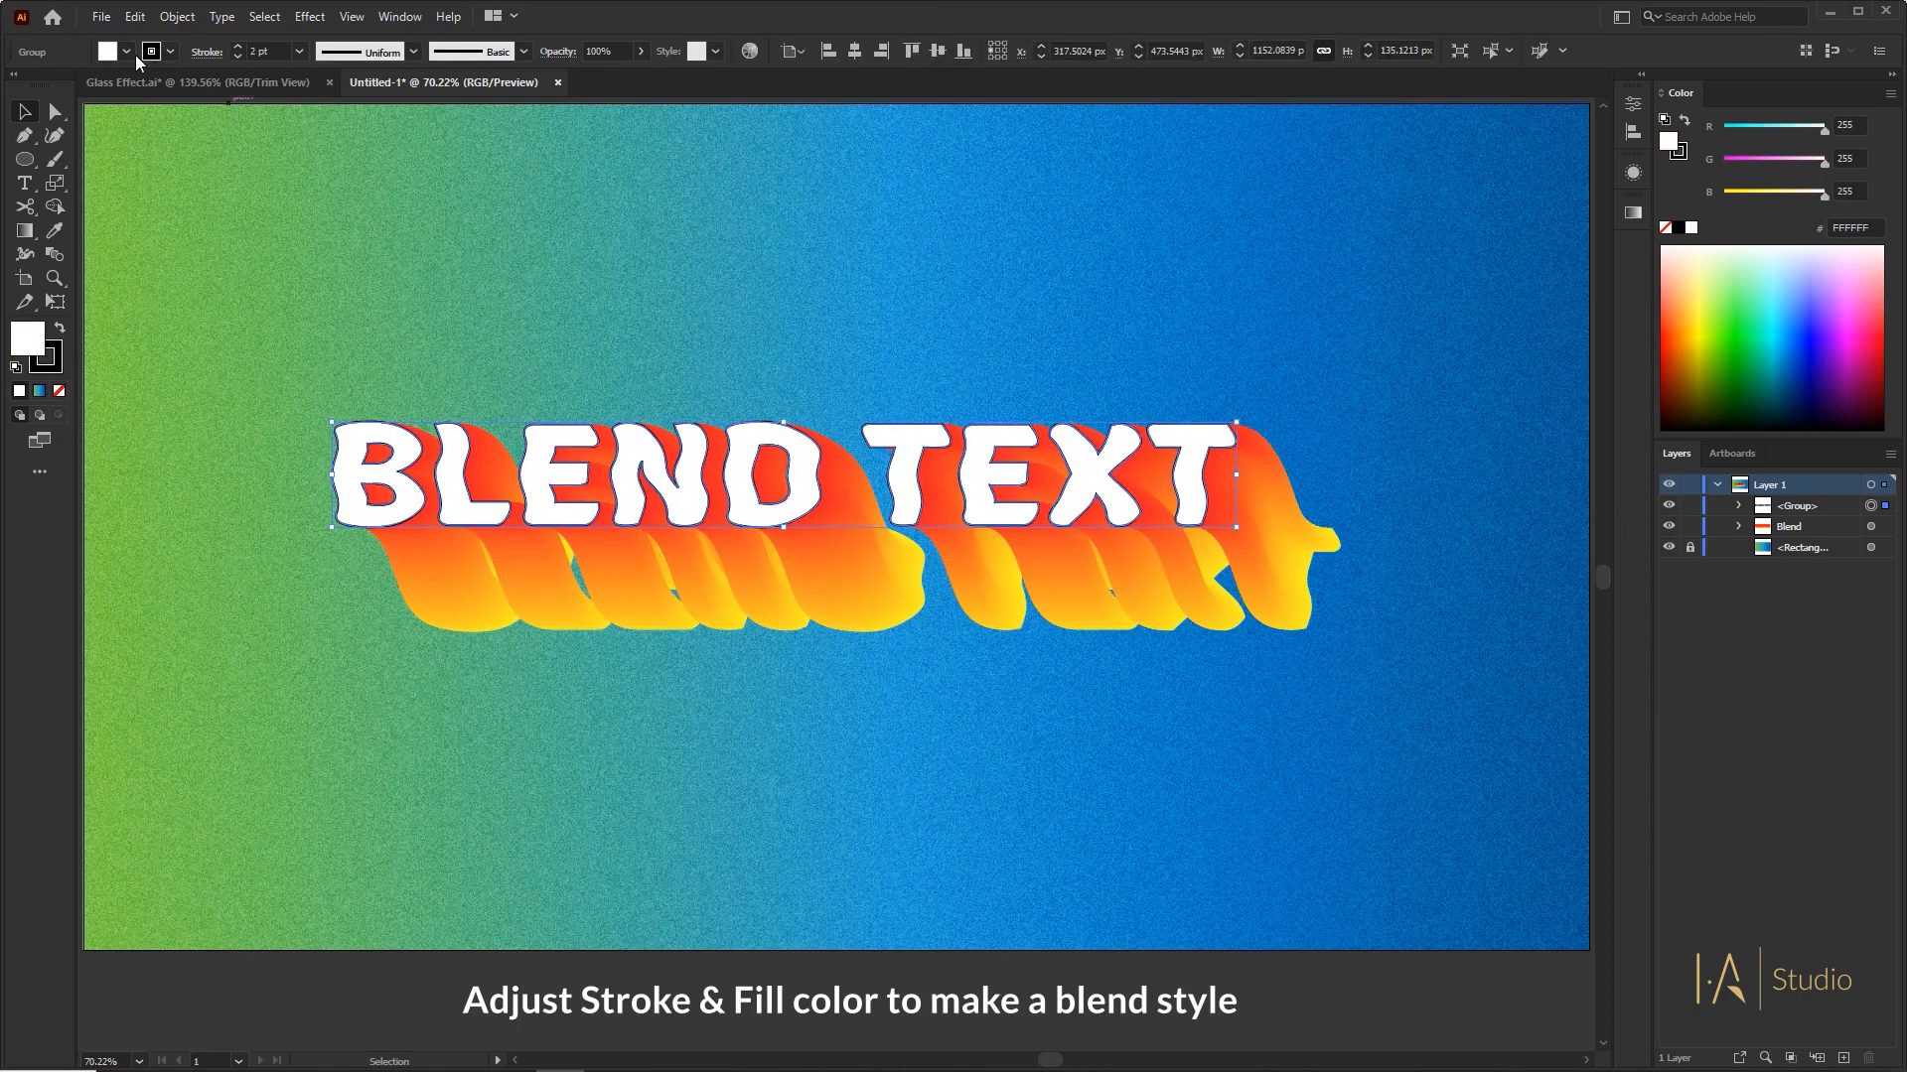
{"action": "left_click", "coordinate": [125, 53]}
{"action": "left_click", "coordinate": [2, 98]}
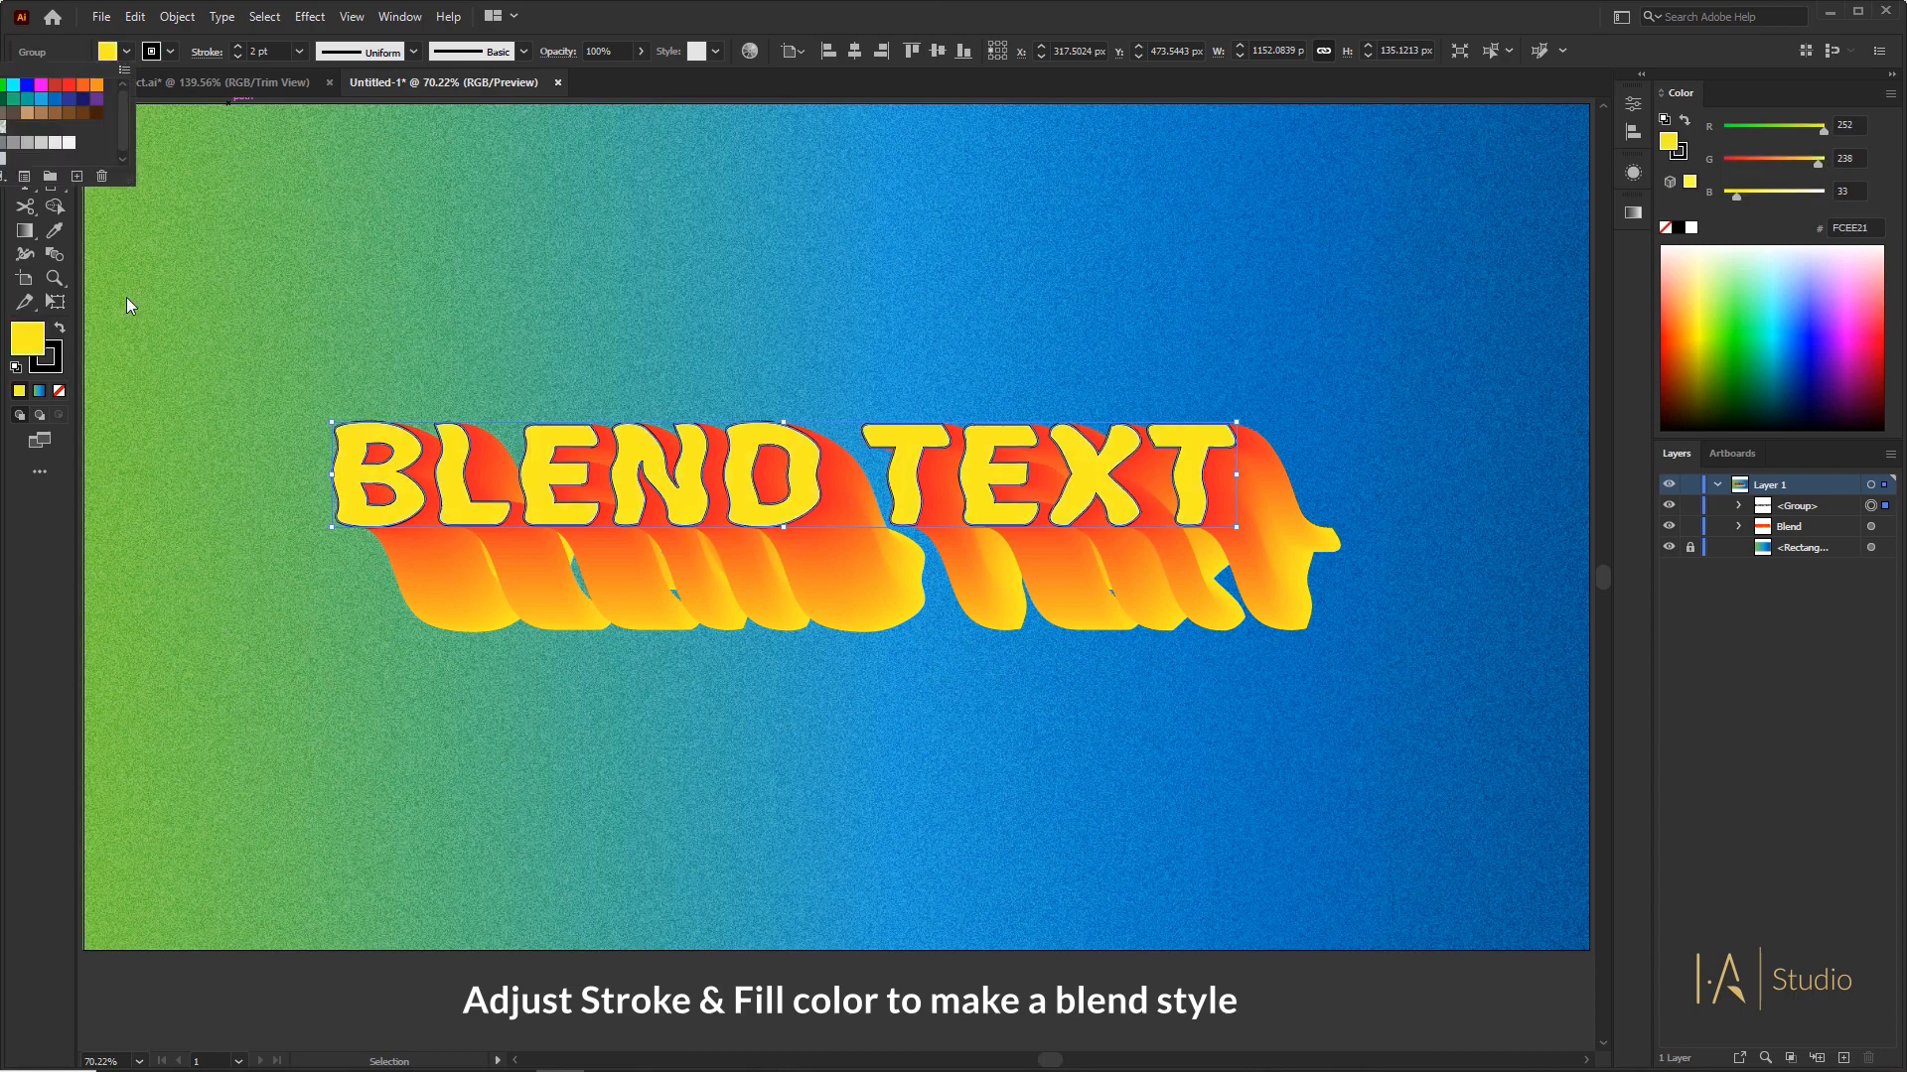
{"action": "left_click", "coordinate": [558, 663]}
{"action": "left_click", "coordinate": [604, 707]}
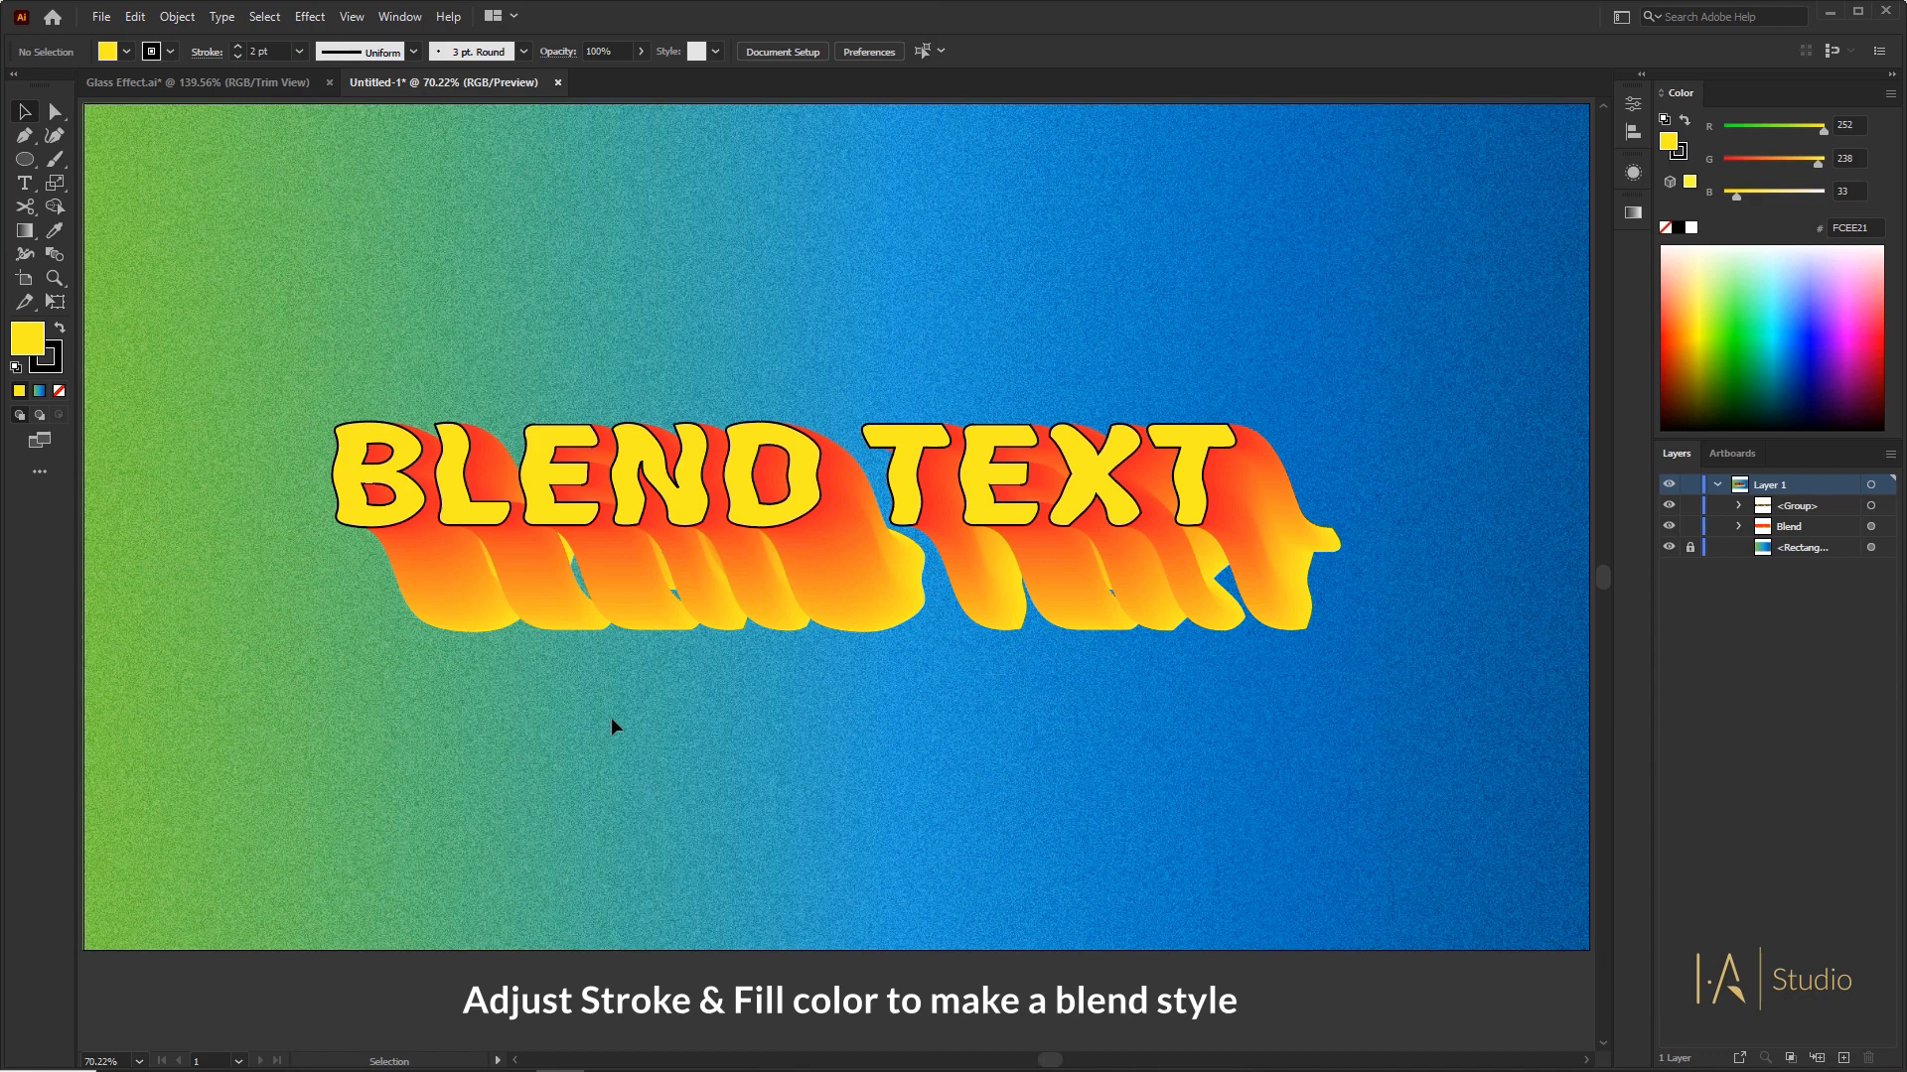
{"action": "left_click", "coordinate": [552, 616]}
{"action": "left_click", "coordinate": [598, 721]}
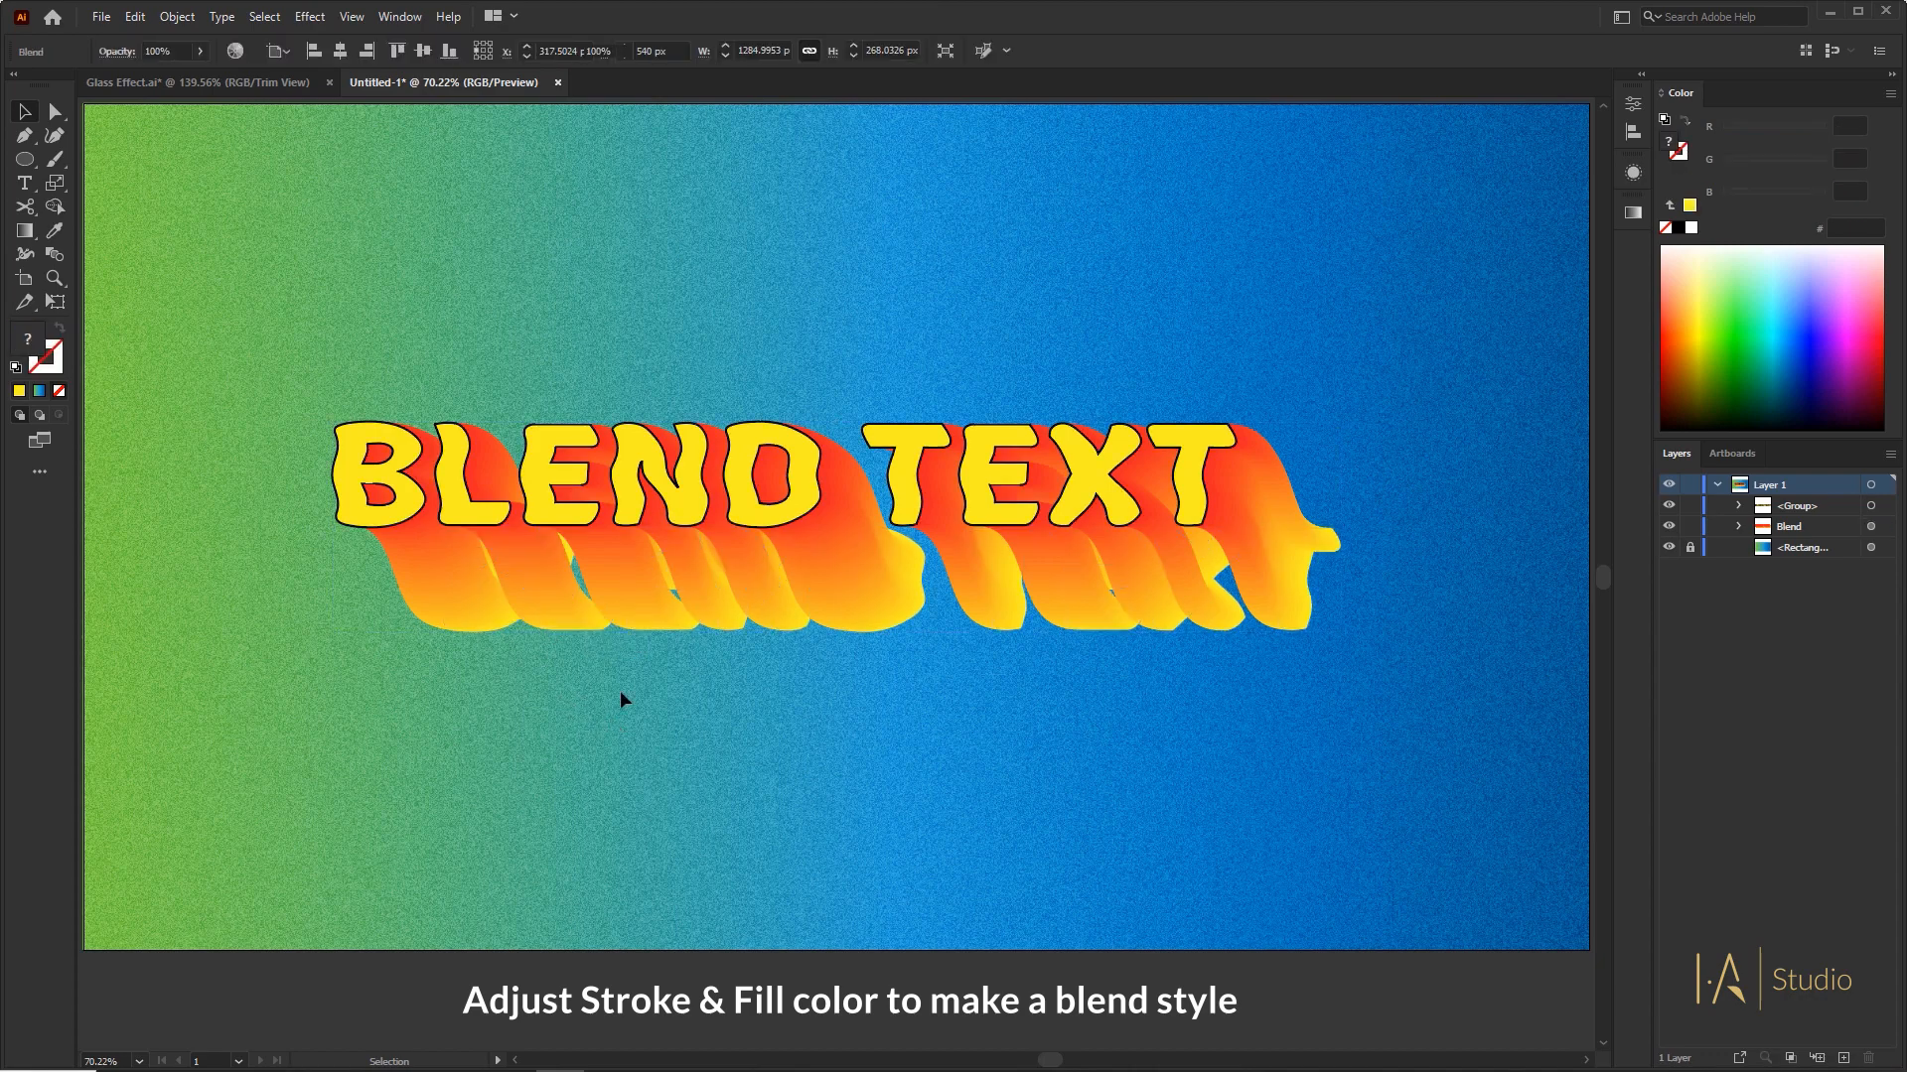
- Hide the text copy and, inside the blend, give the front text a black stroke and a yellow FCEE21 fill
{"action": "left_click", "coordinate": [759, 435]}
{"action": "left_click", "coordinate": [1667, 506]}
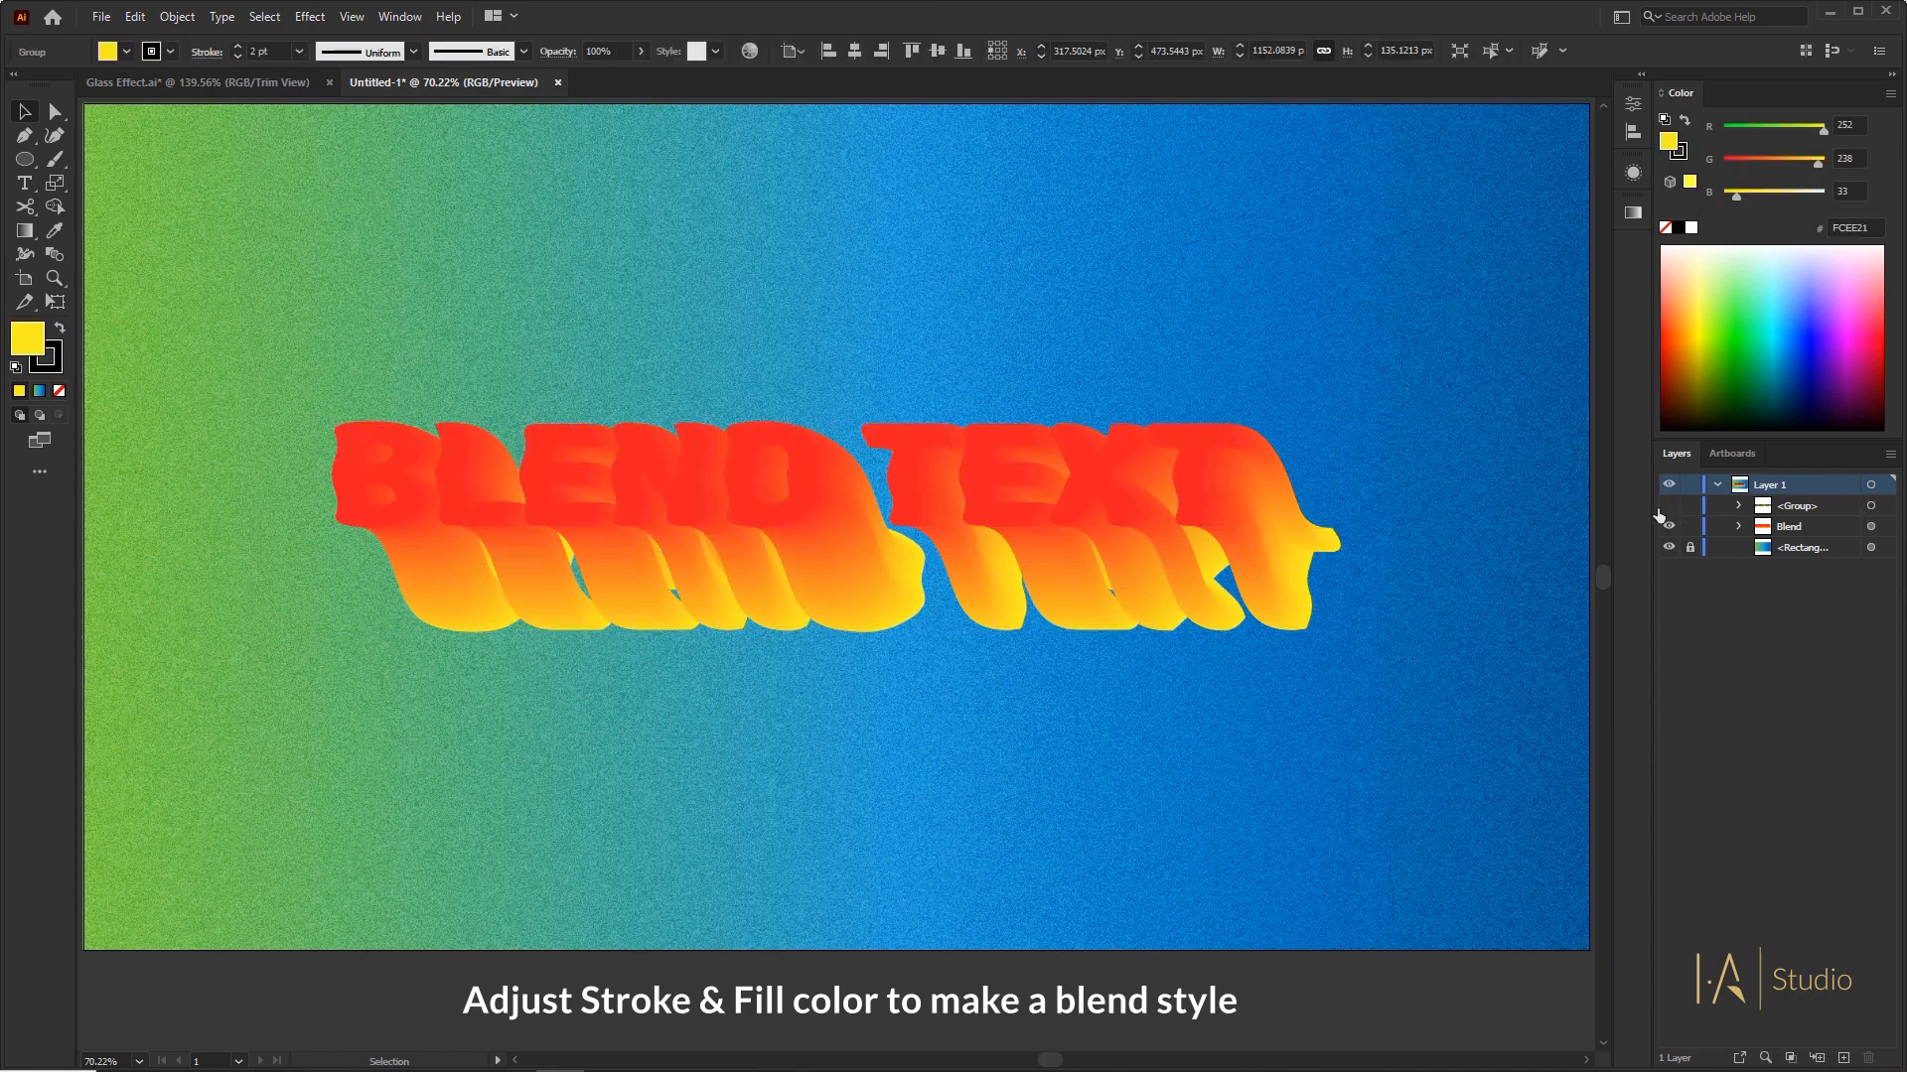
{"action": "left_click", "coordinate": [1081, 515]}
{"action": "double_click", "coordinate": [1082, 516]}
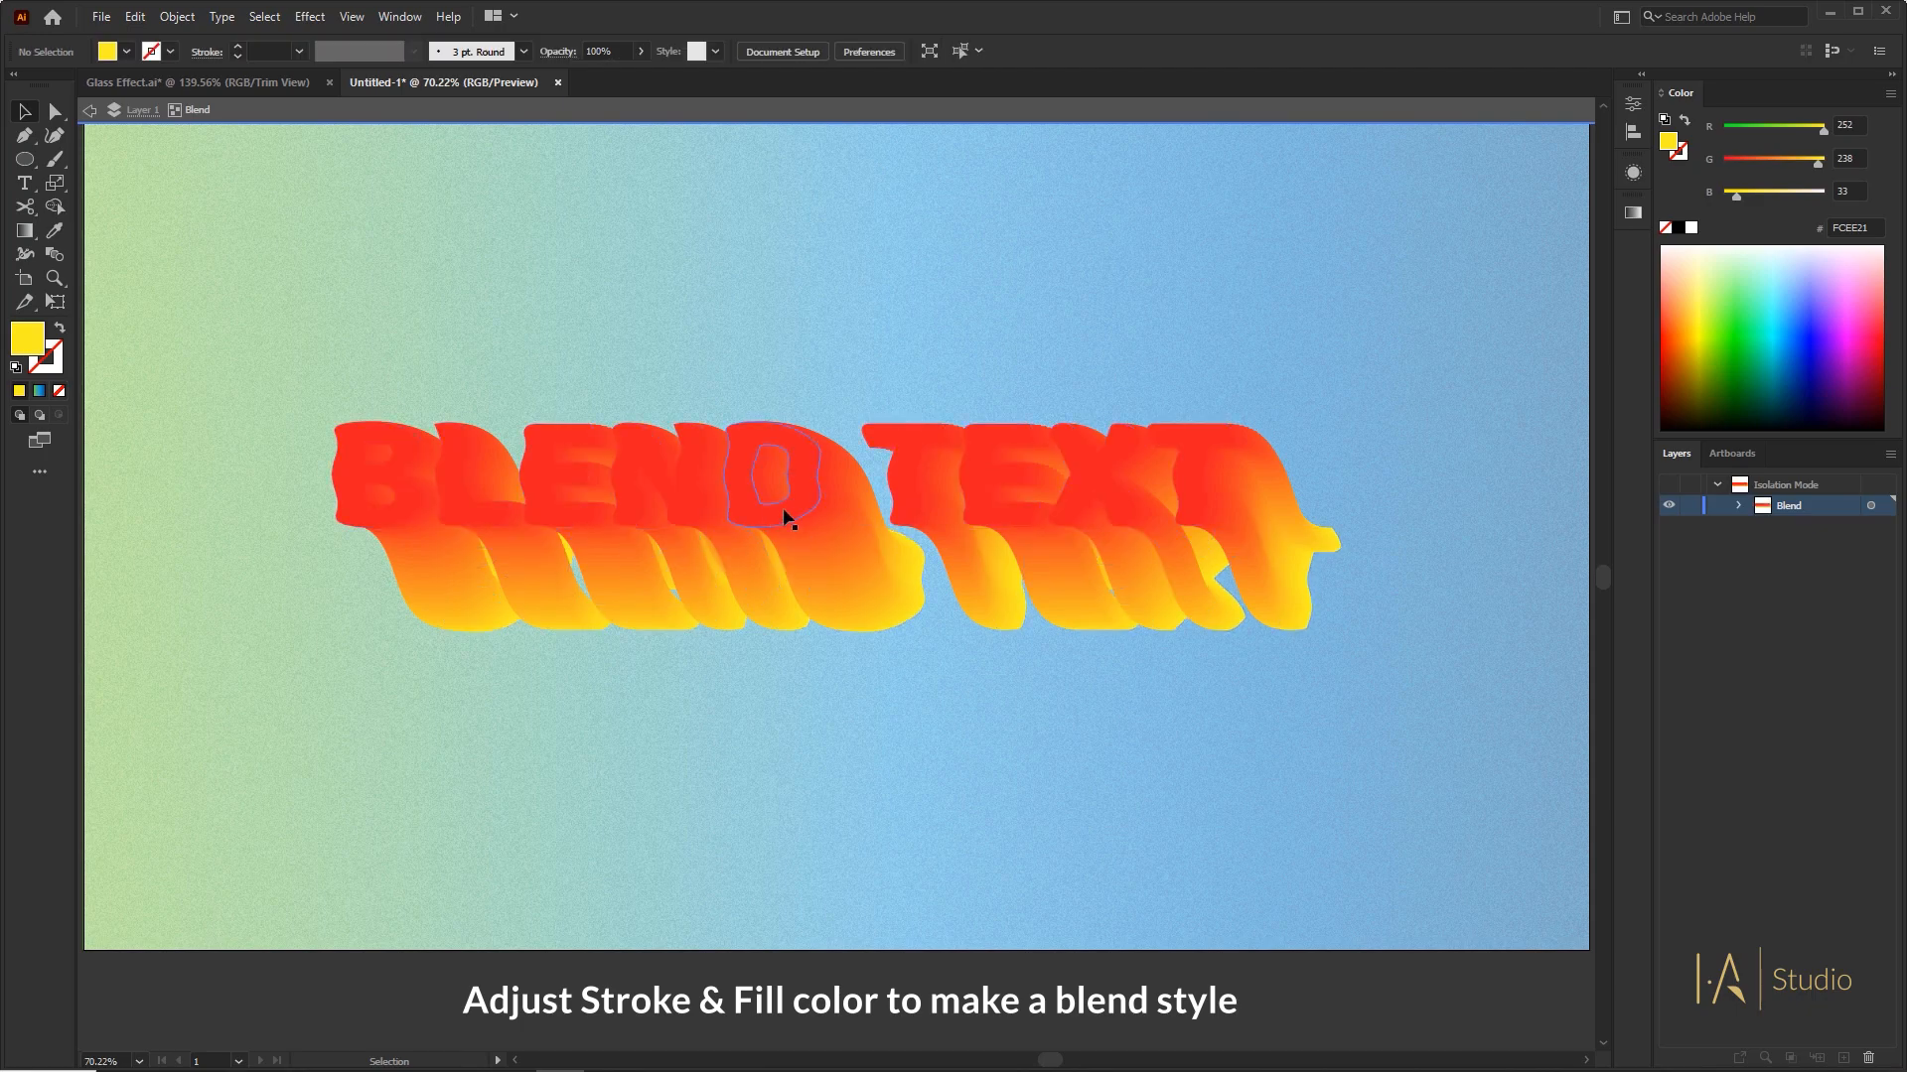
{"action": "left_click", "coordinate": [751, 507]}
{"action": "left_click", "coordinate": [170, 53]}
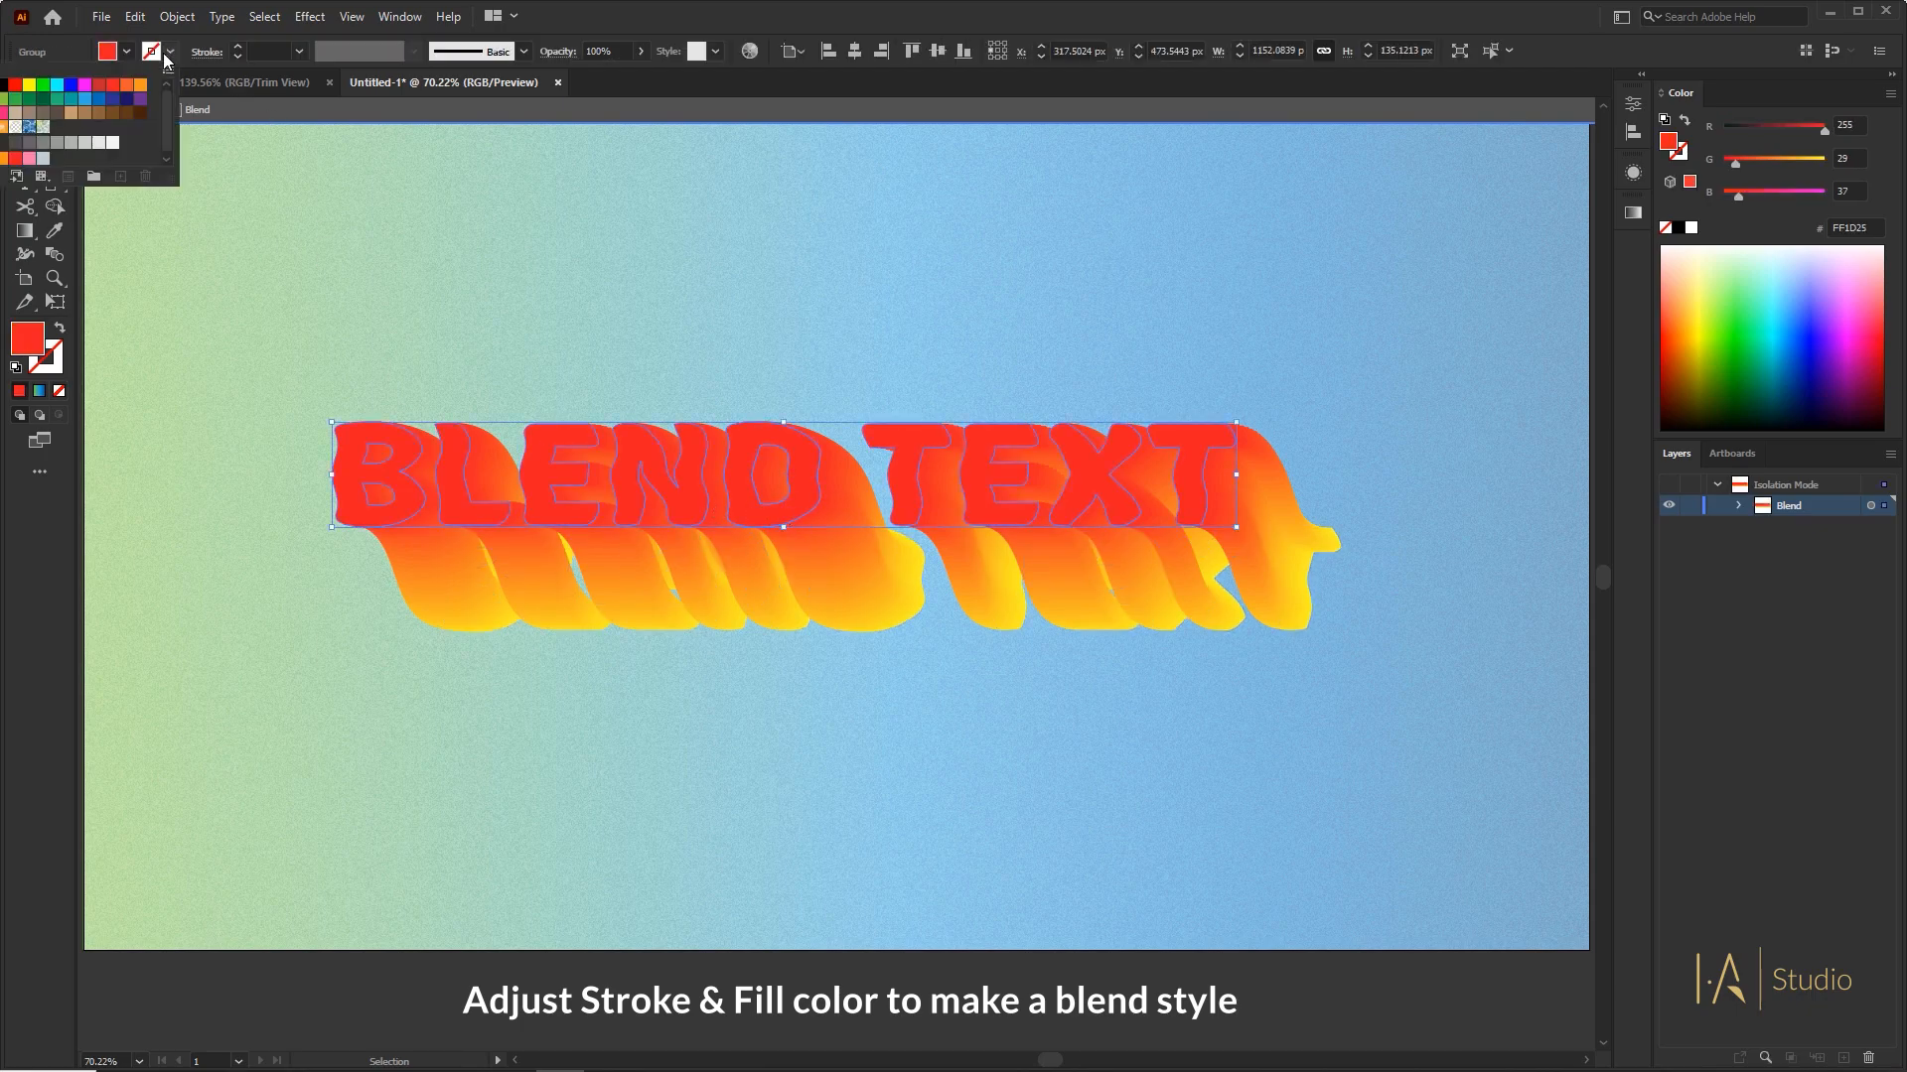
{"action": "left_click", "coordinate": [4, 85]}
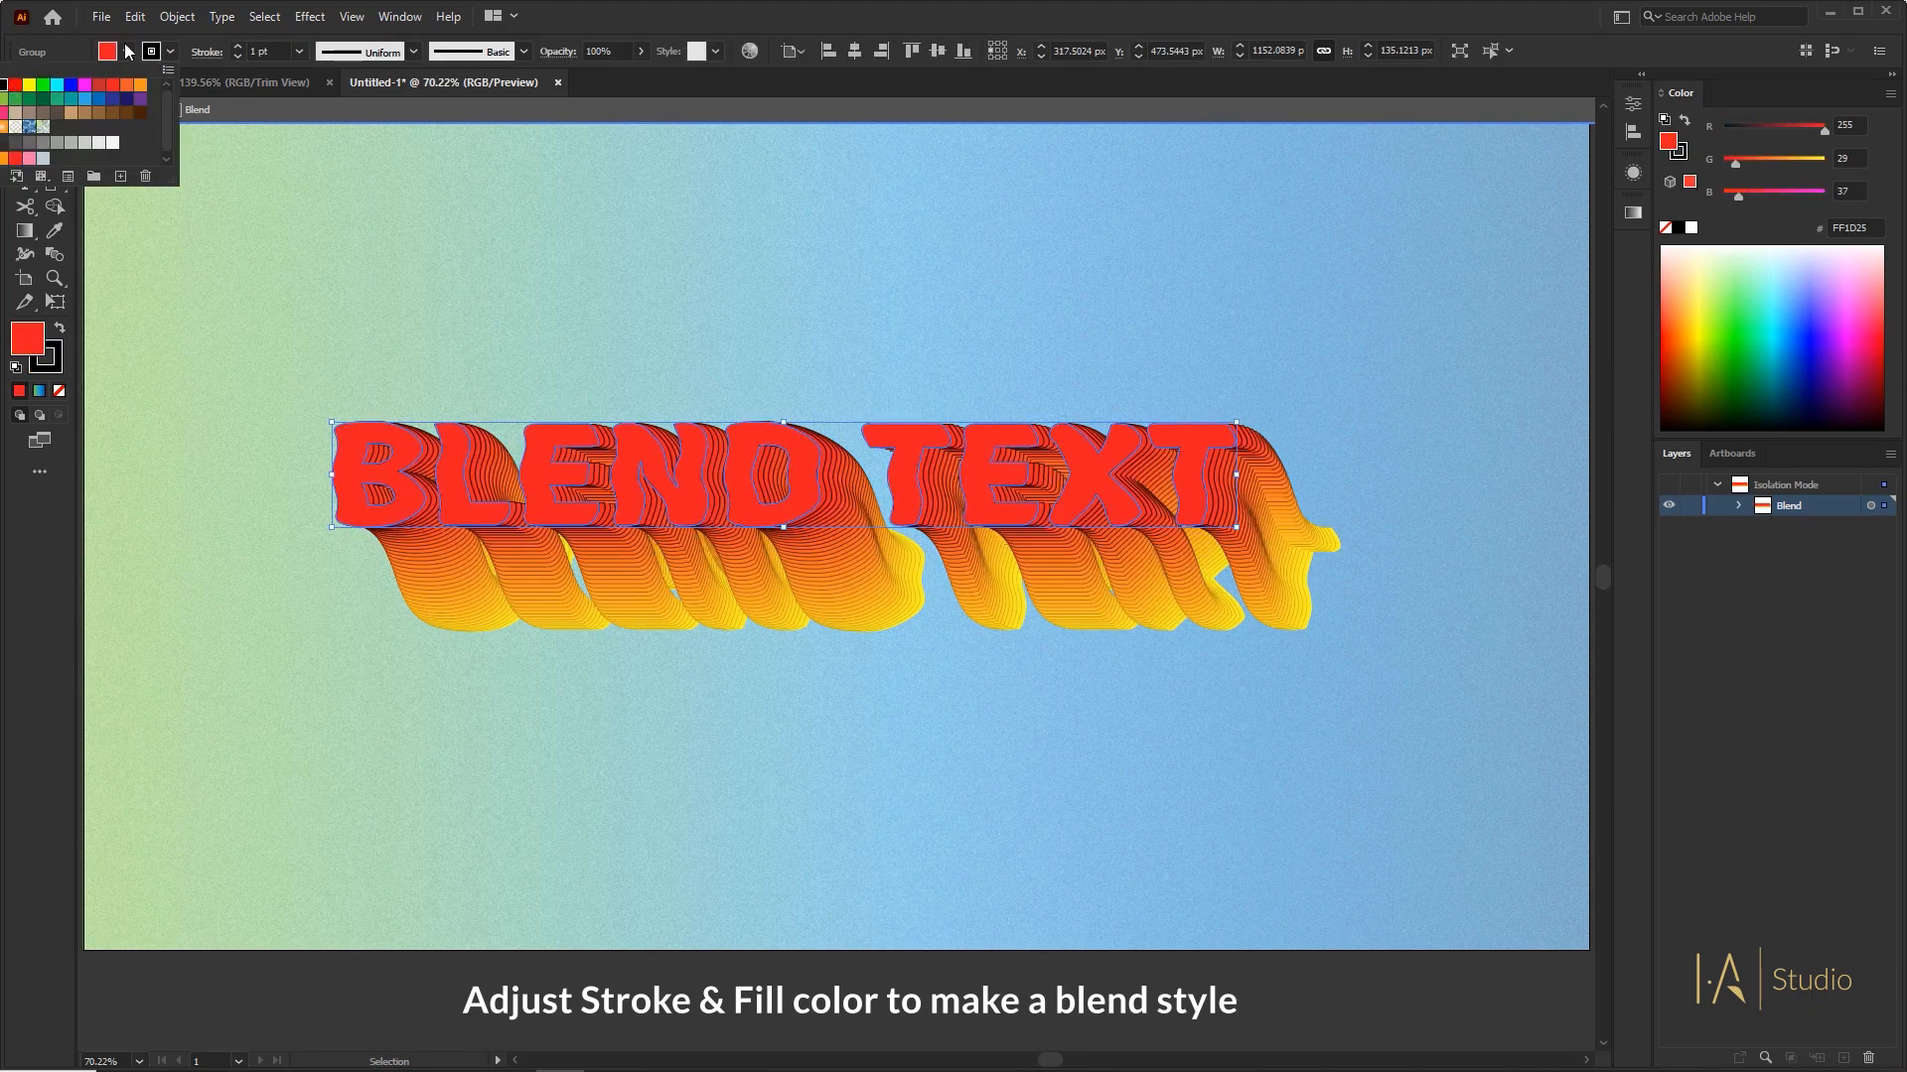
{"action": "left_click", "coordinate": [127, 52]}
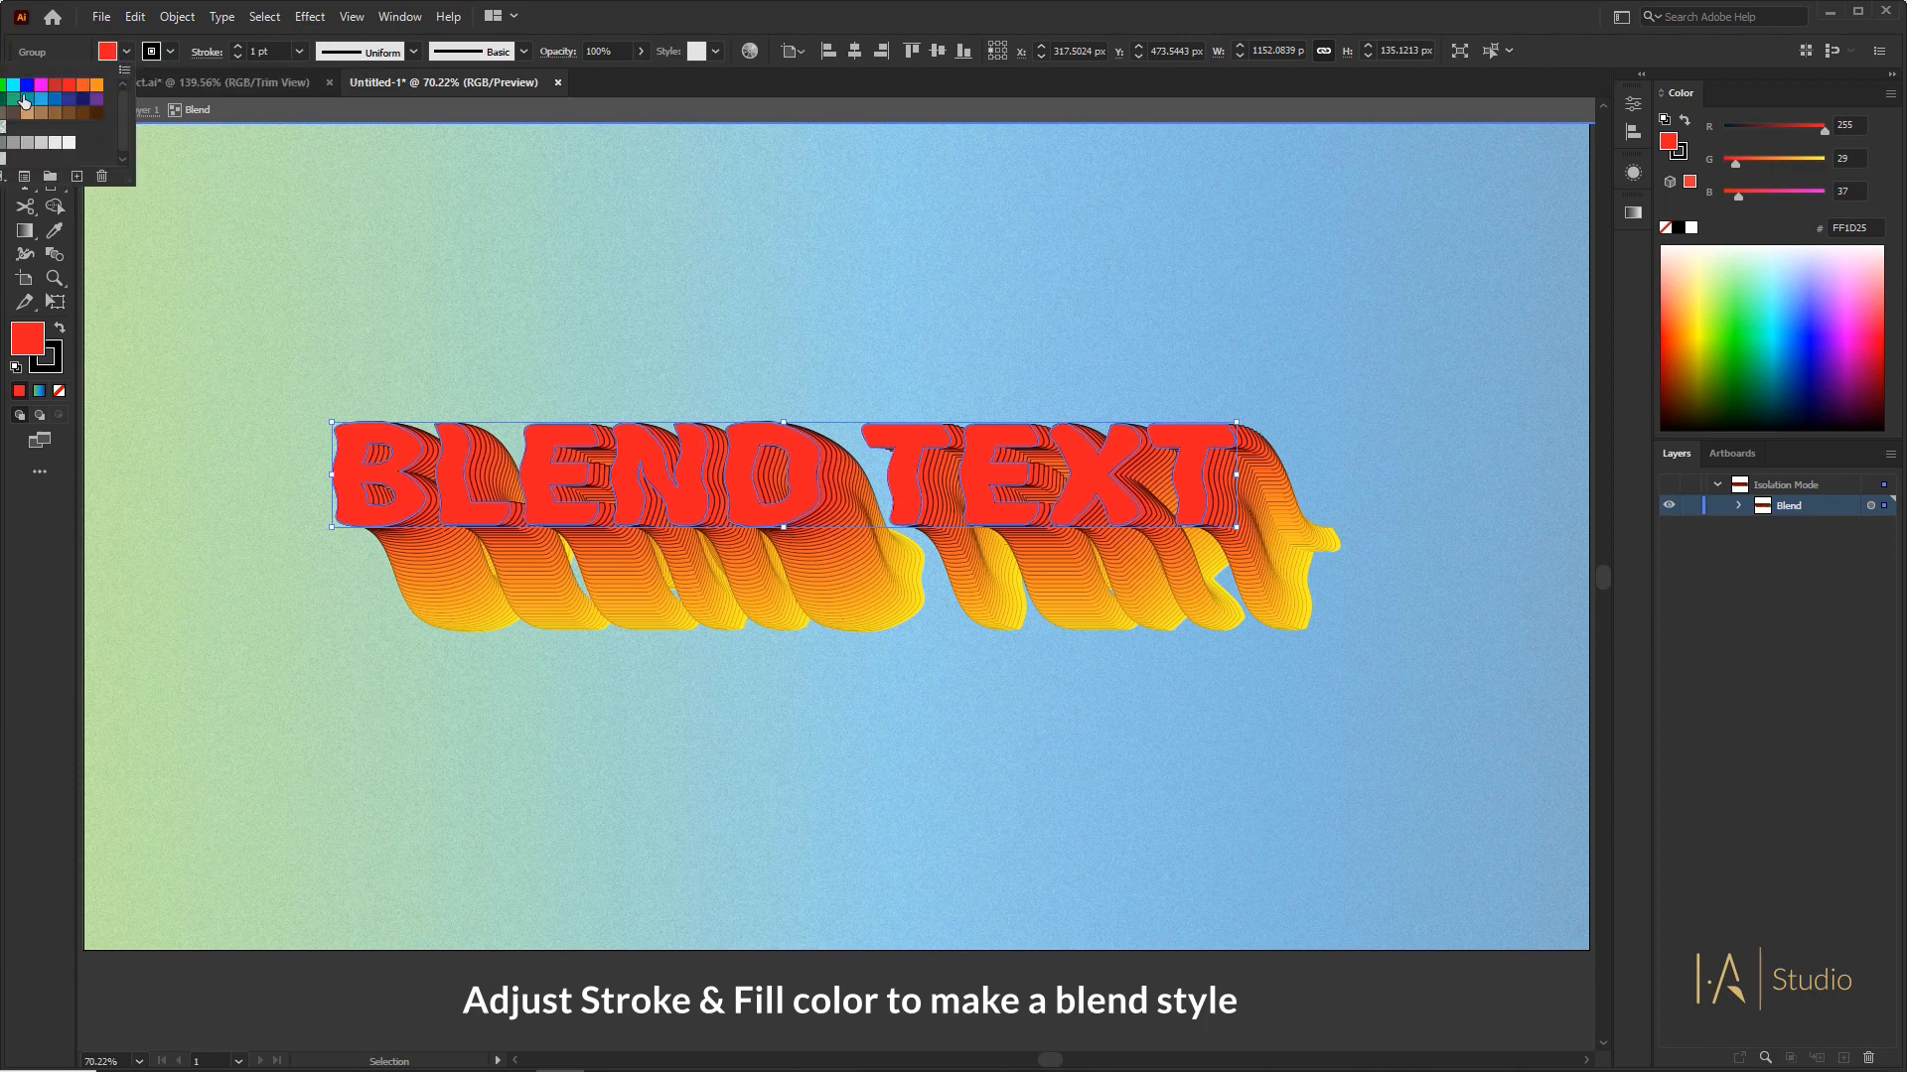
{"action": "left_click", "coordinate": [5, 100]}
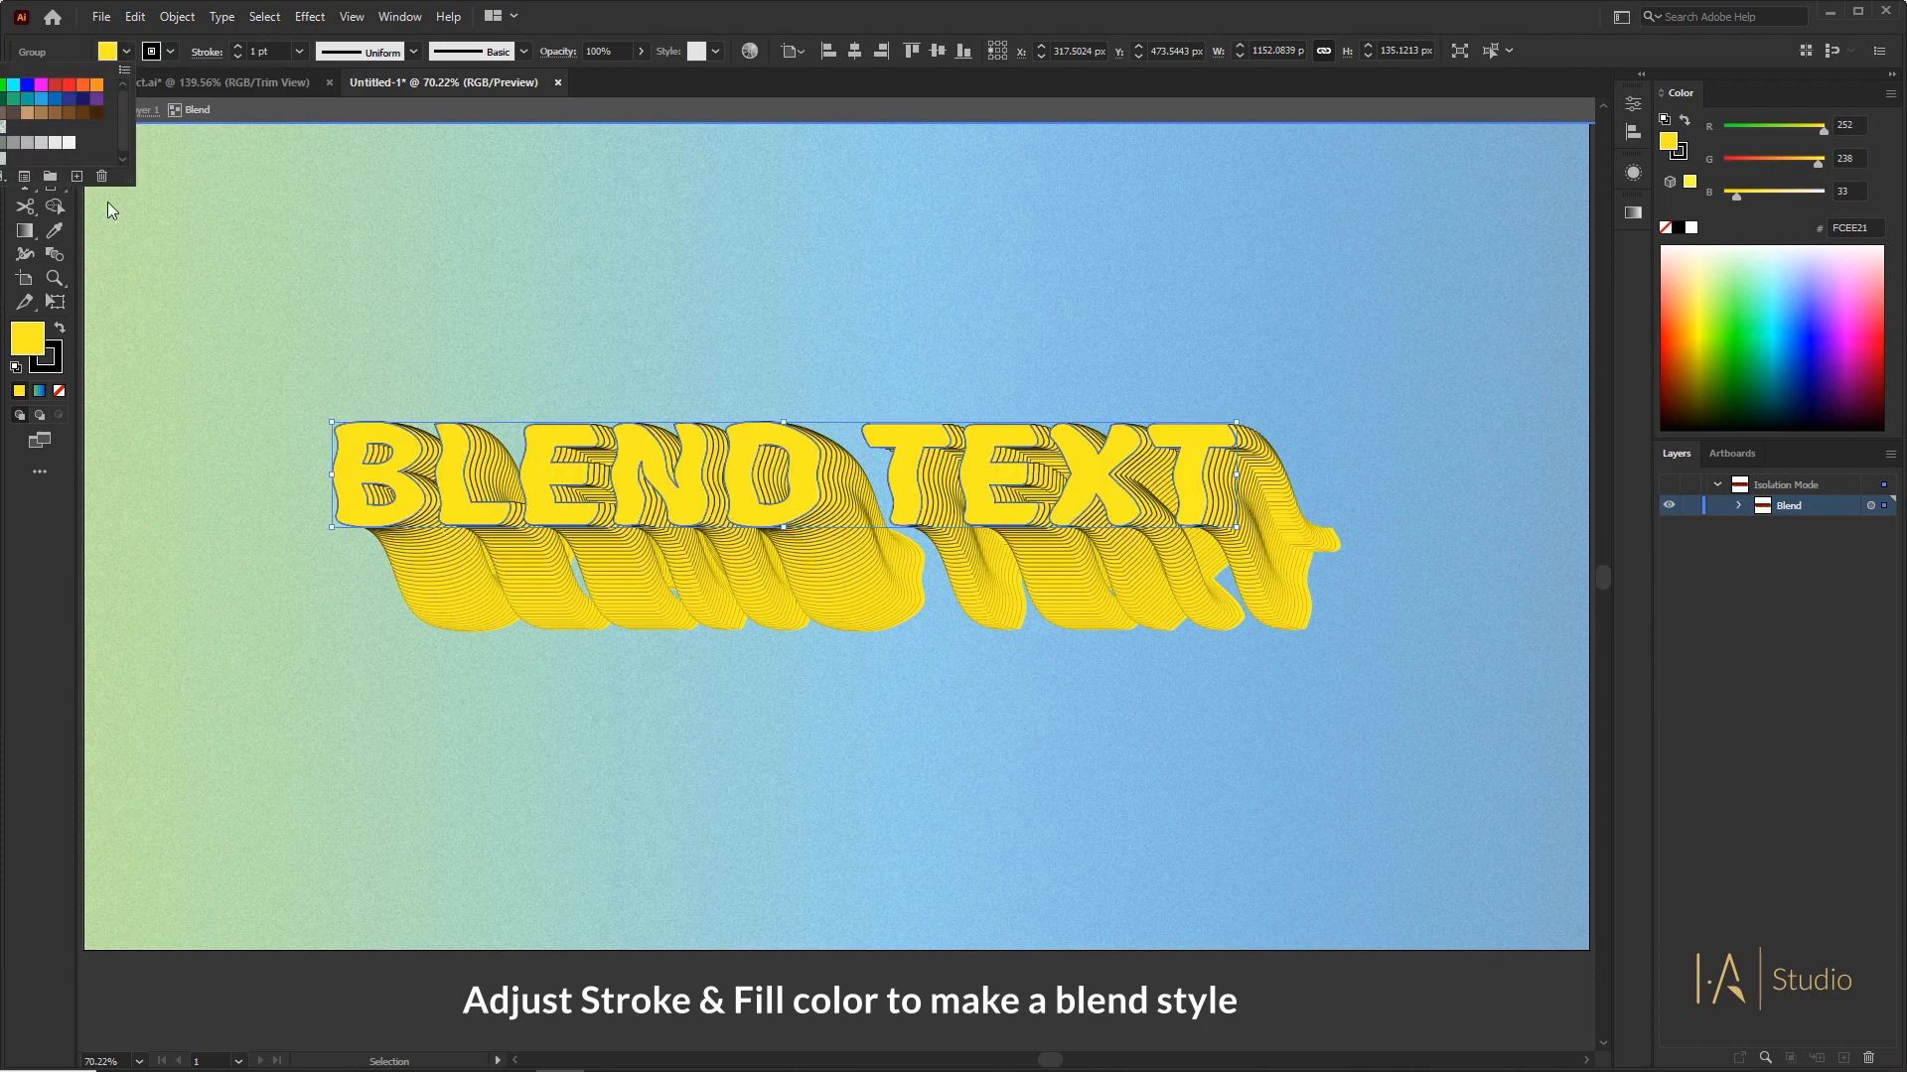
- Give the blend's back text a black stroke, exit isolation mode, and deselect everything
{"action": "left_click", "coordinate": [566, 628]}
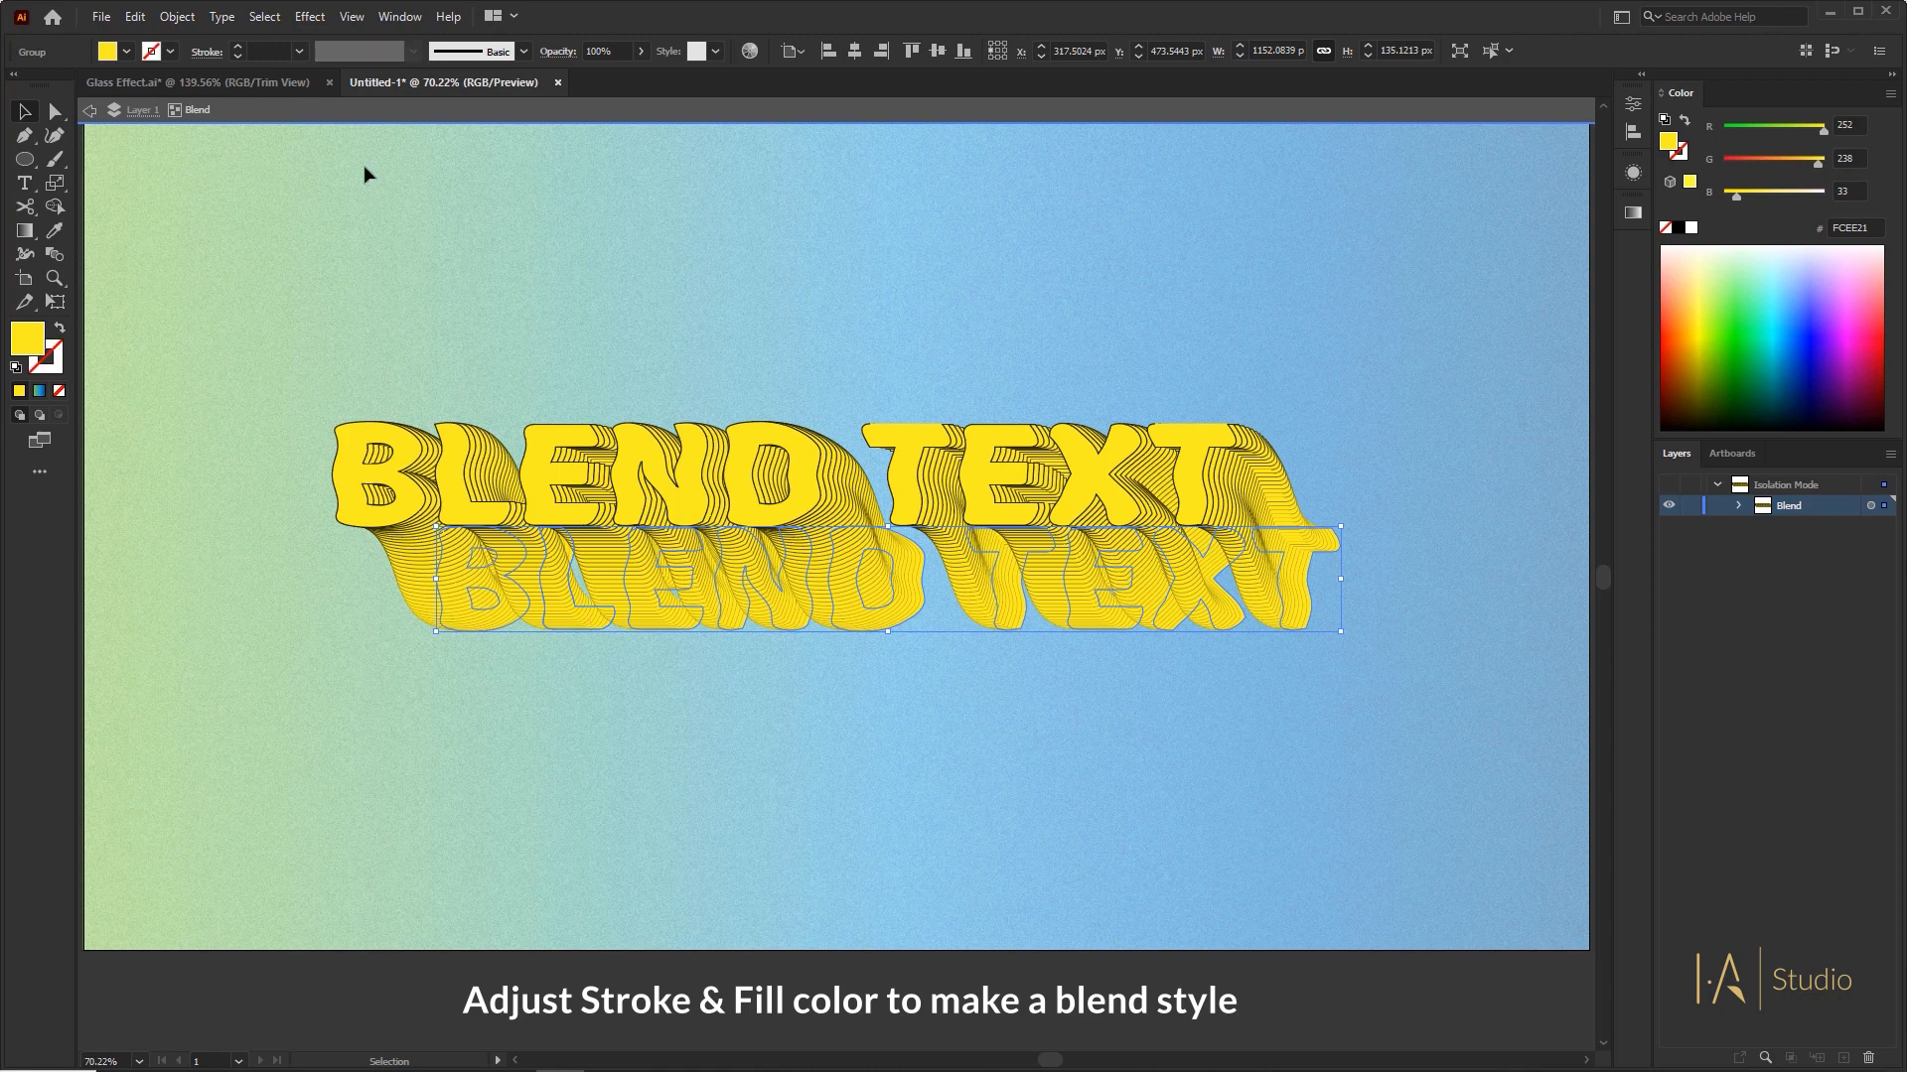
{"action": "left_click", "coordinate": [171, 54]}
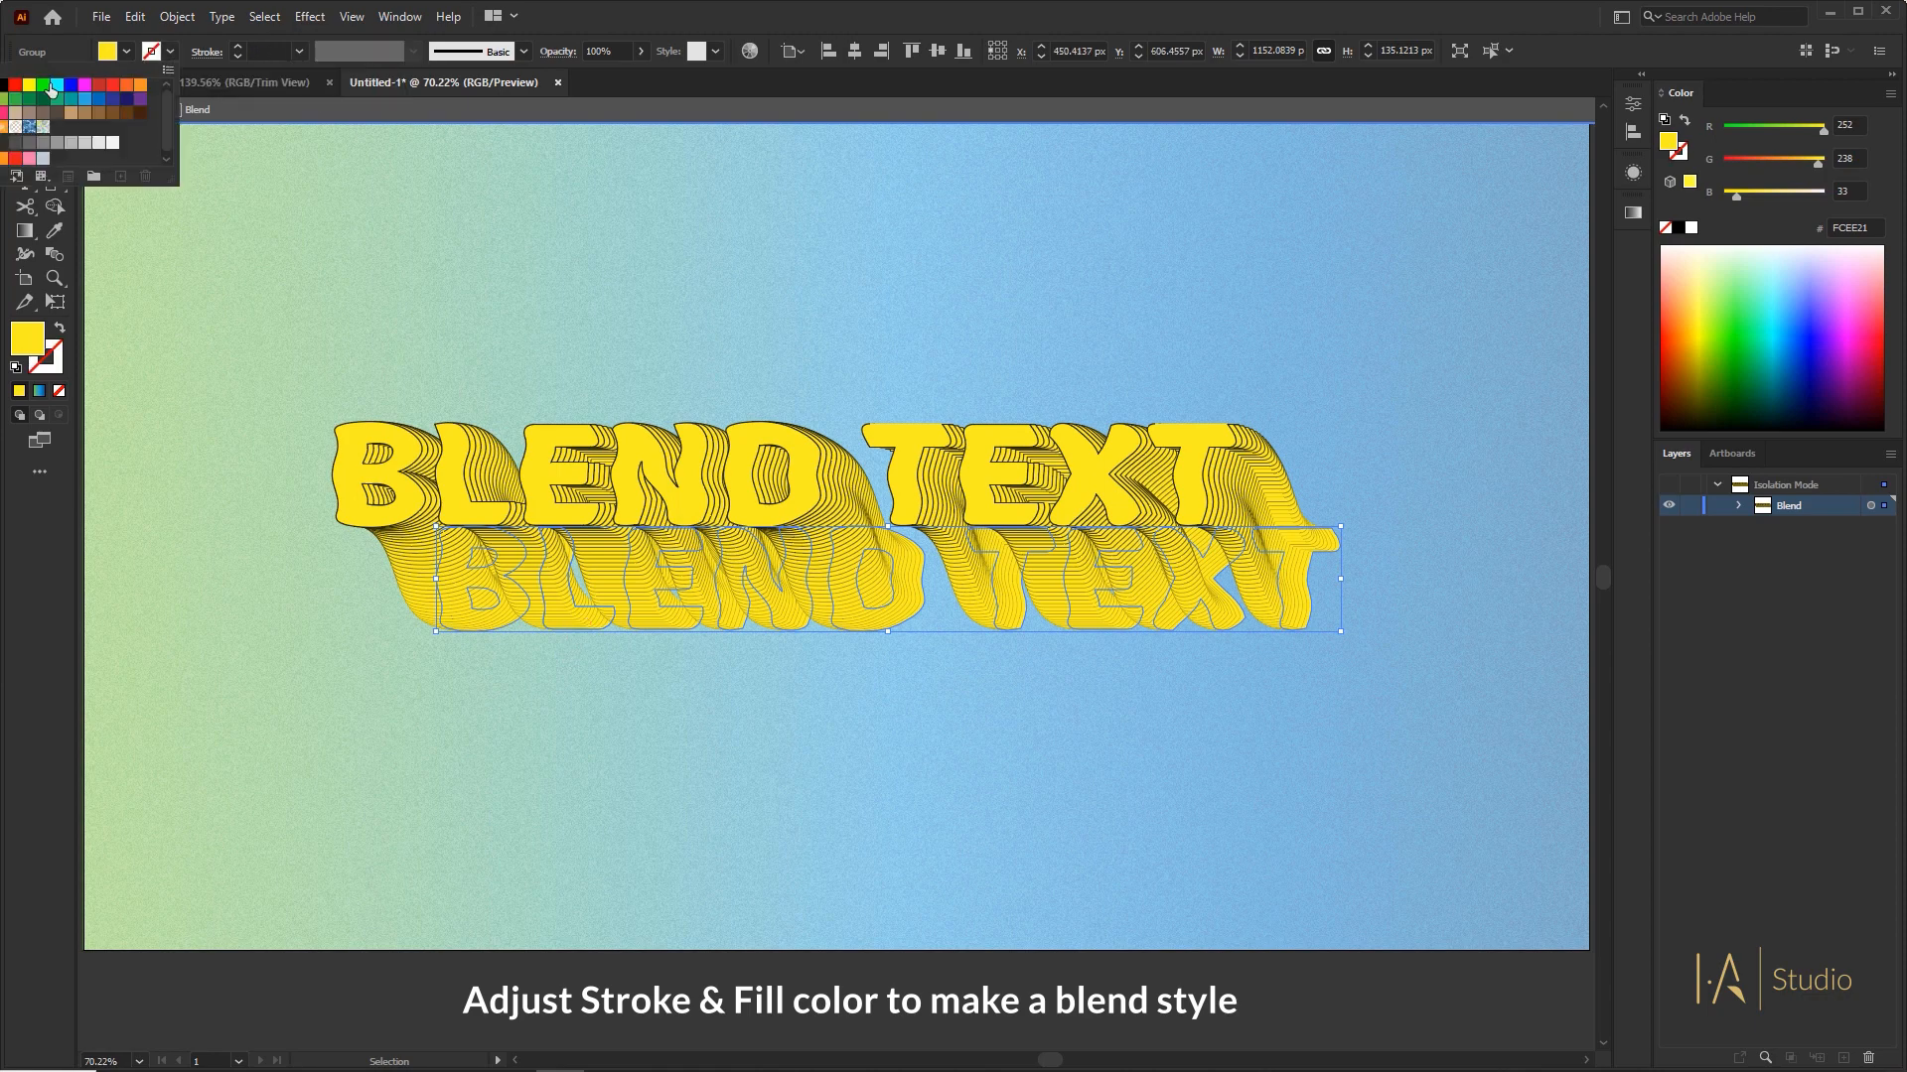
{"action": "left_click", "coordinate": [4, 91]}
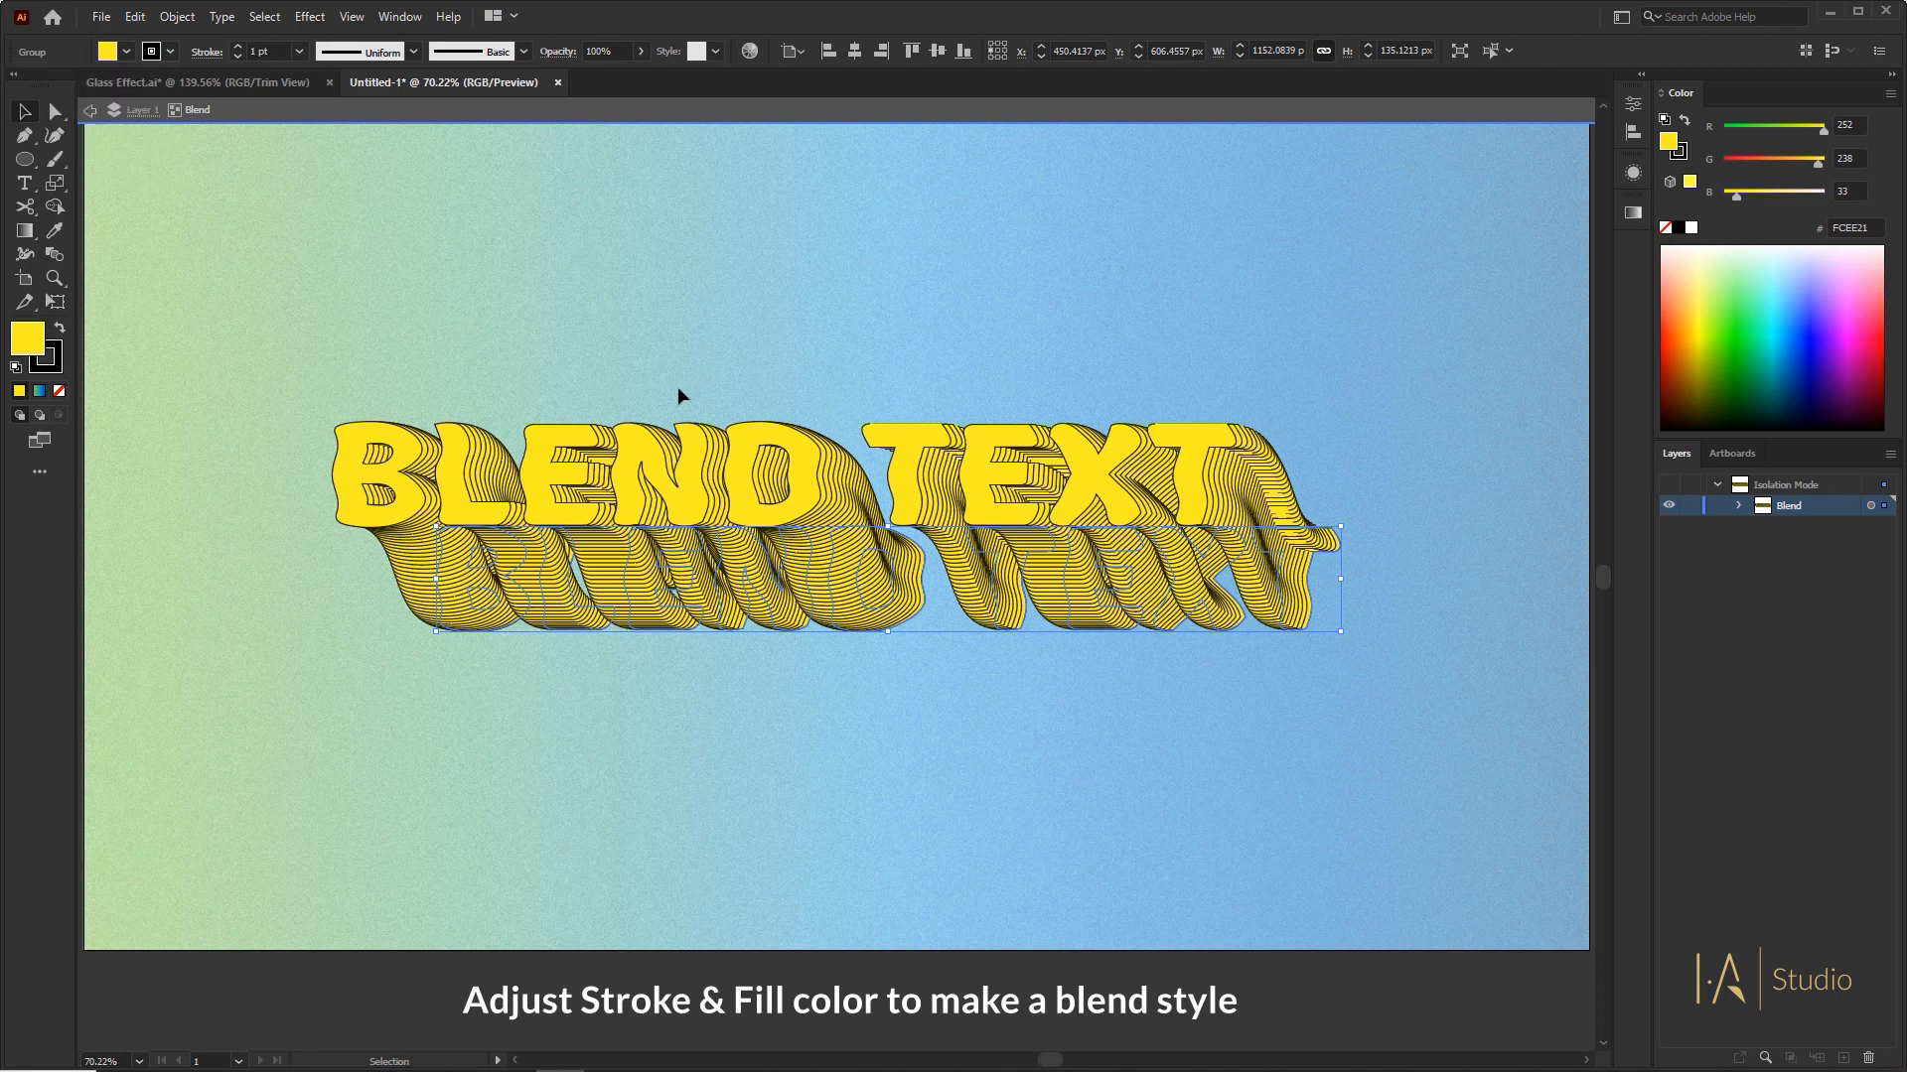
{"action": "double_click", "coordinate": [760, 354]}
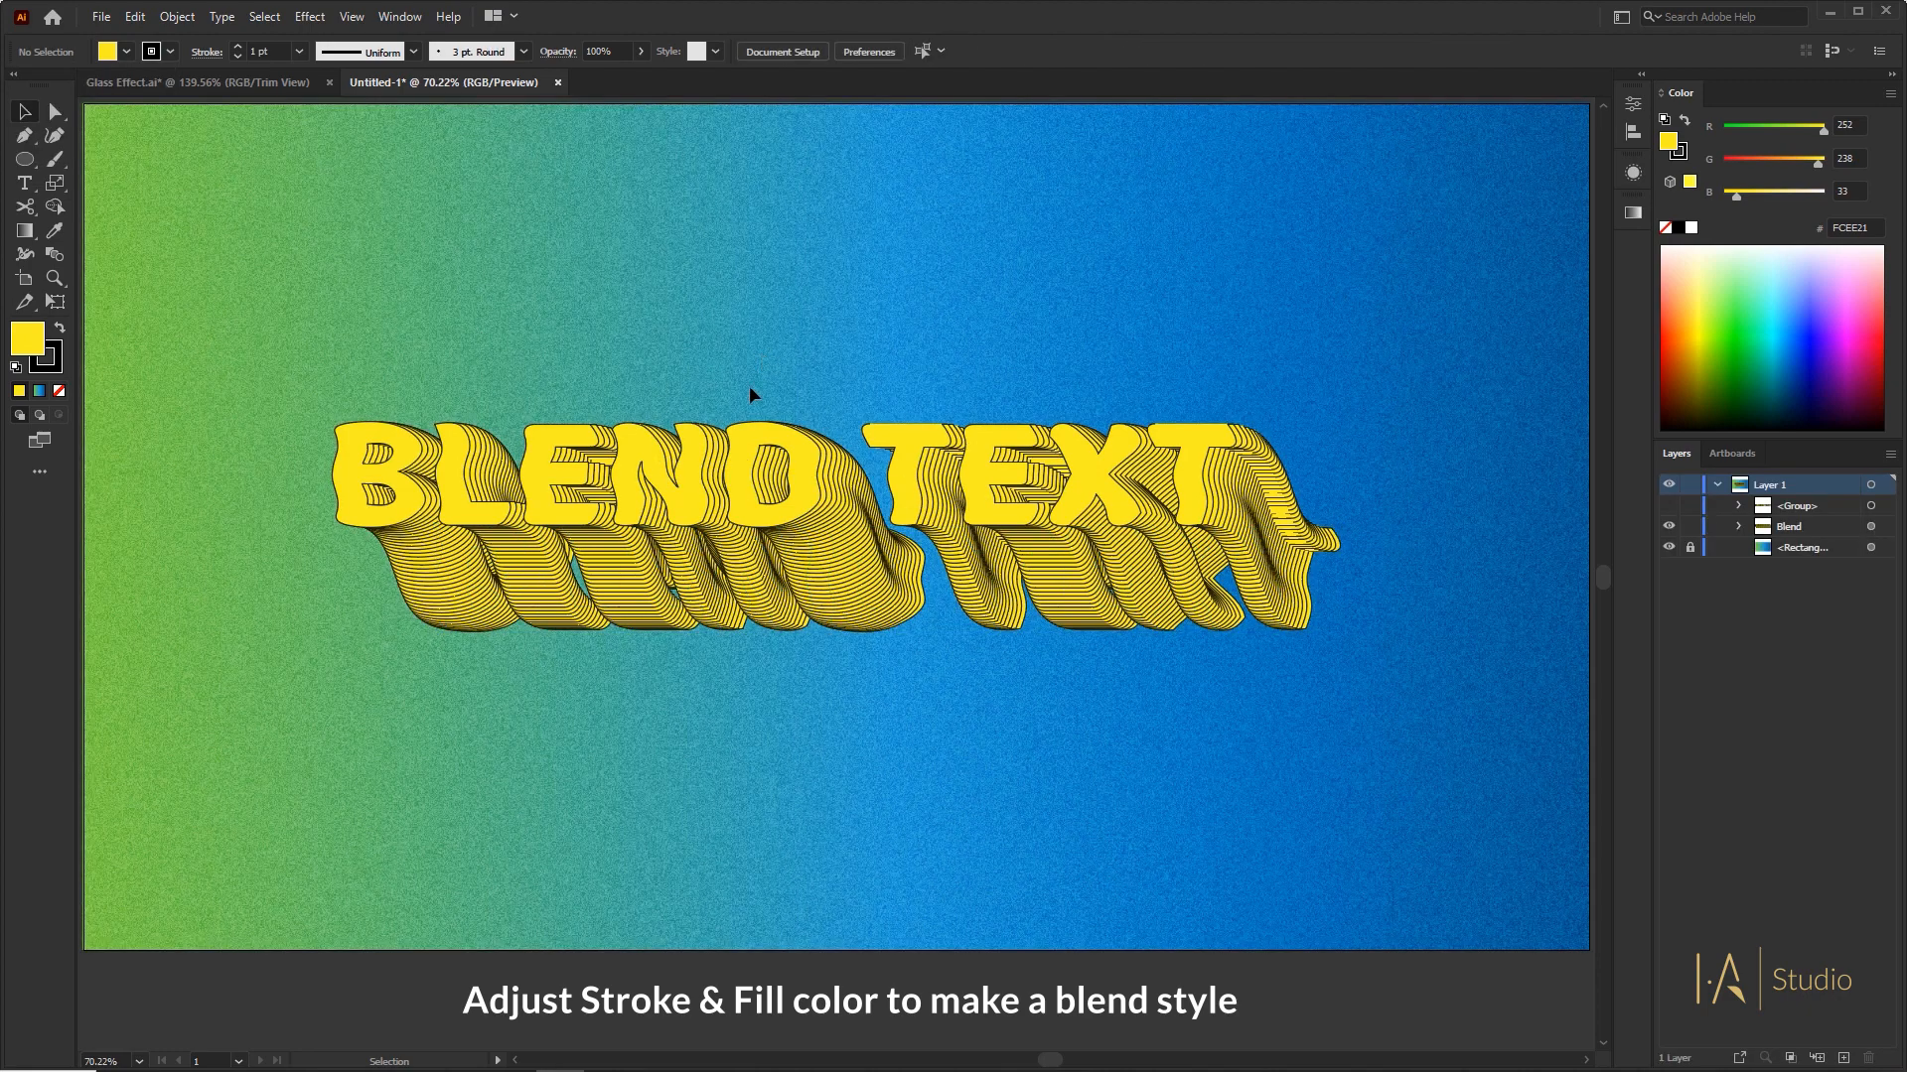
{"action": "left_click", "coordinate": [713, 451]}
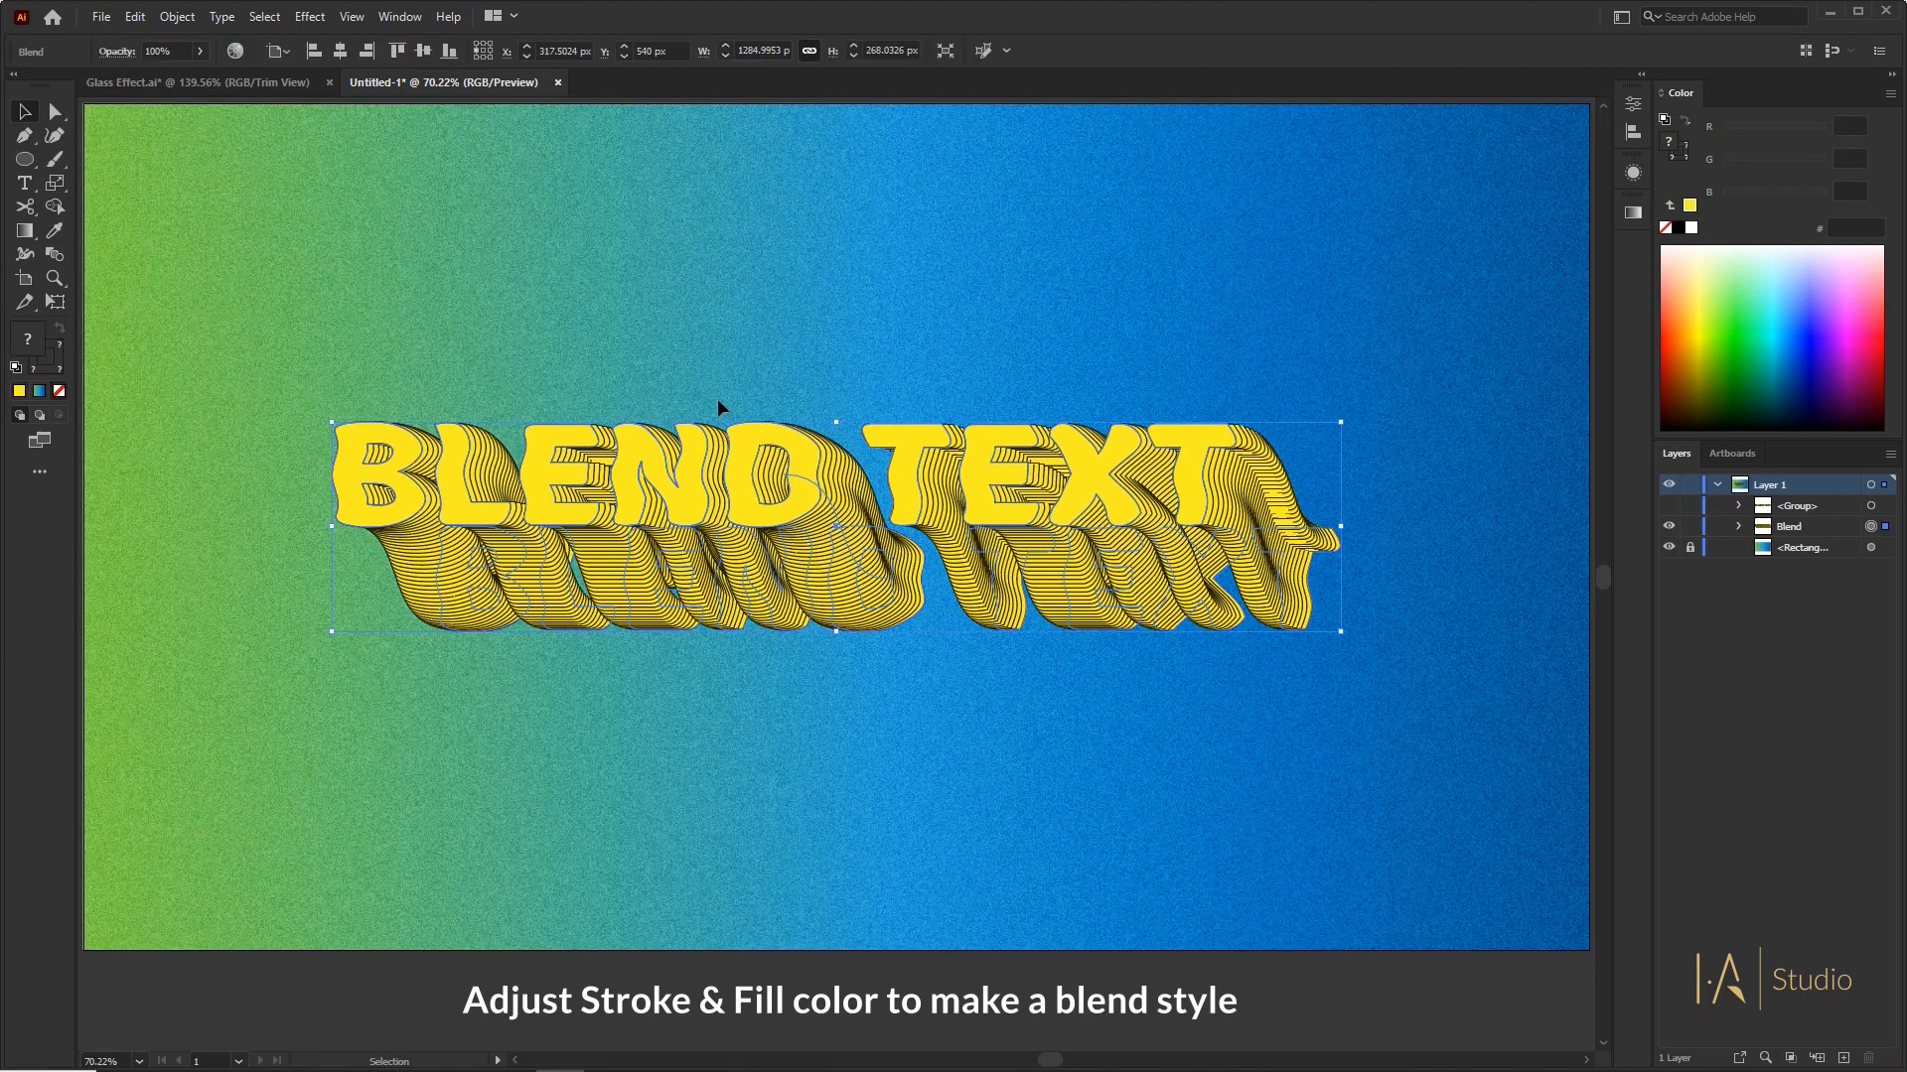
{"action": "left_click", "coordinate": [717, 398]}
- Show the text copy again and fill it with red FF1D25
{"action": "left_click", "coordinate": [1669, 506]}
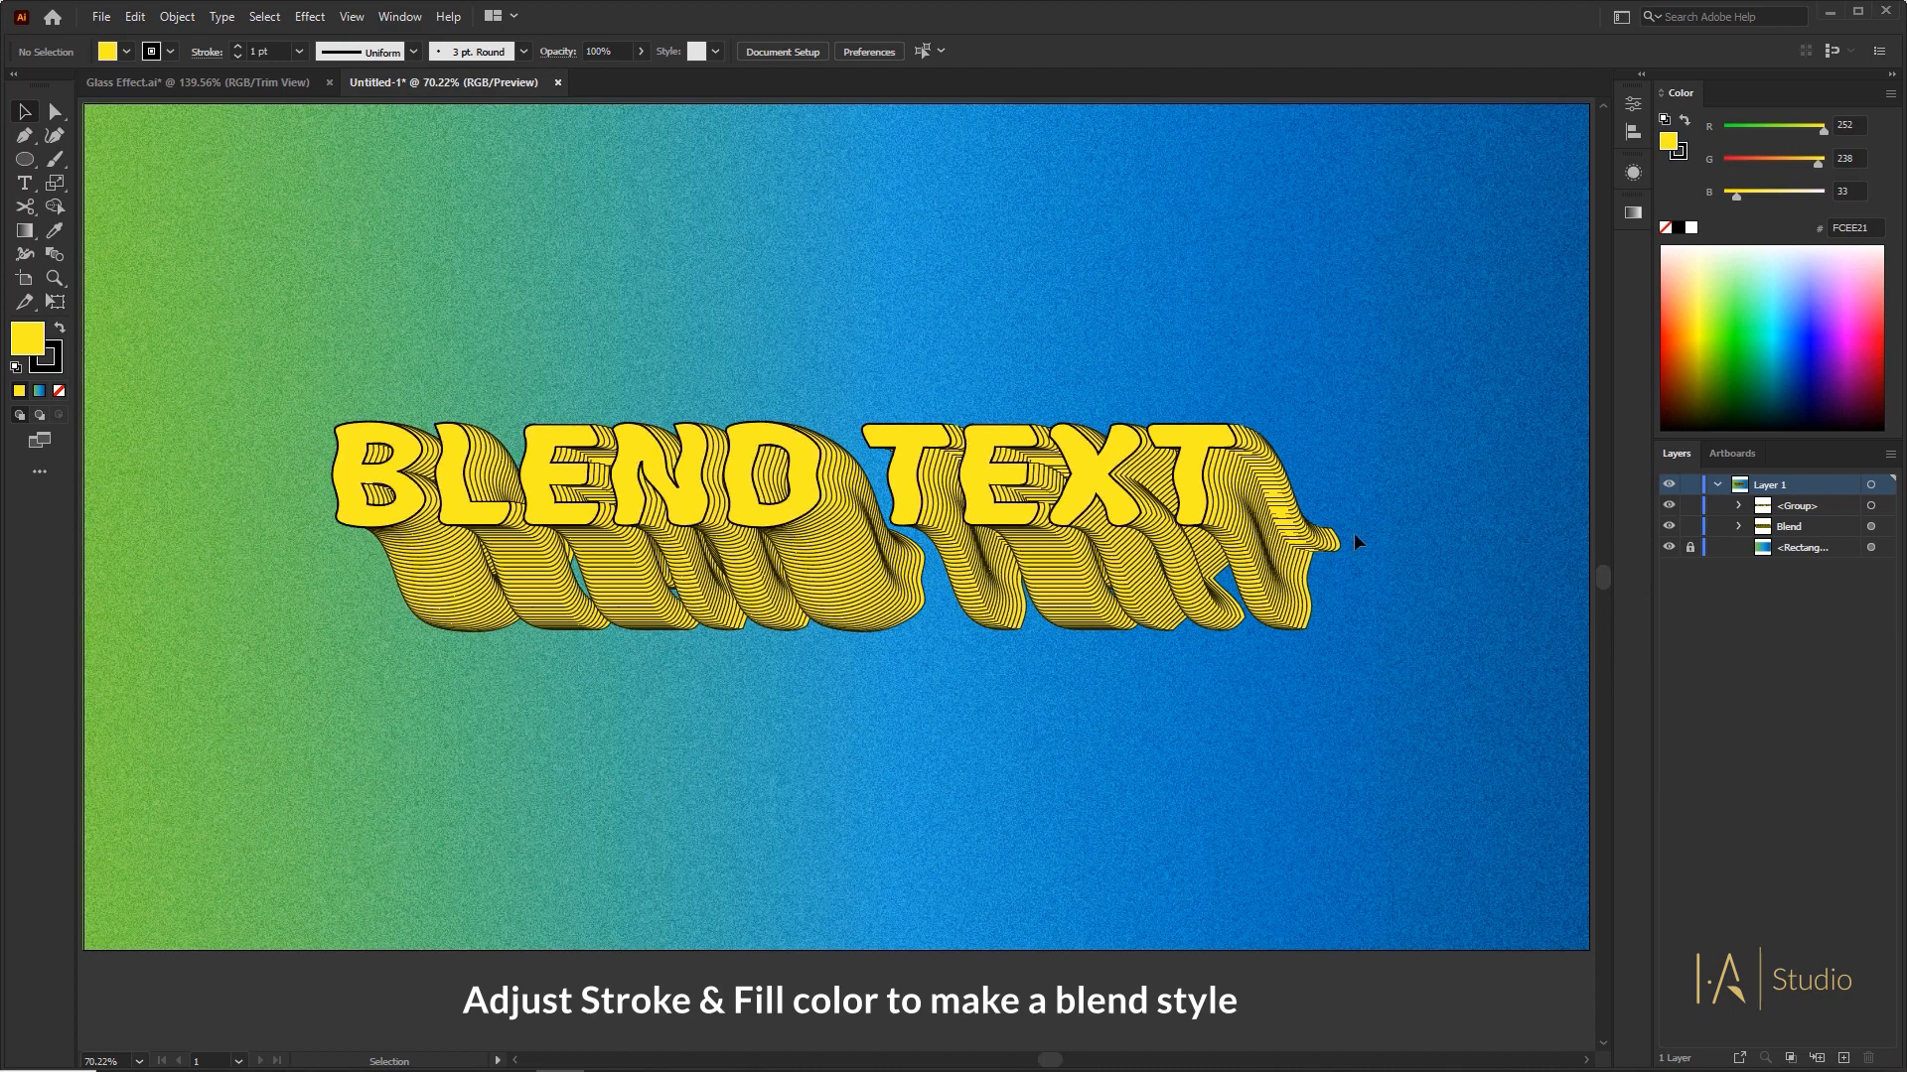
{"action": "left_click", "coordinate": [809, 477]}
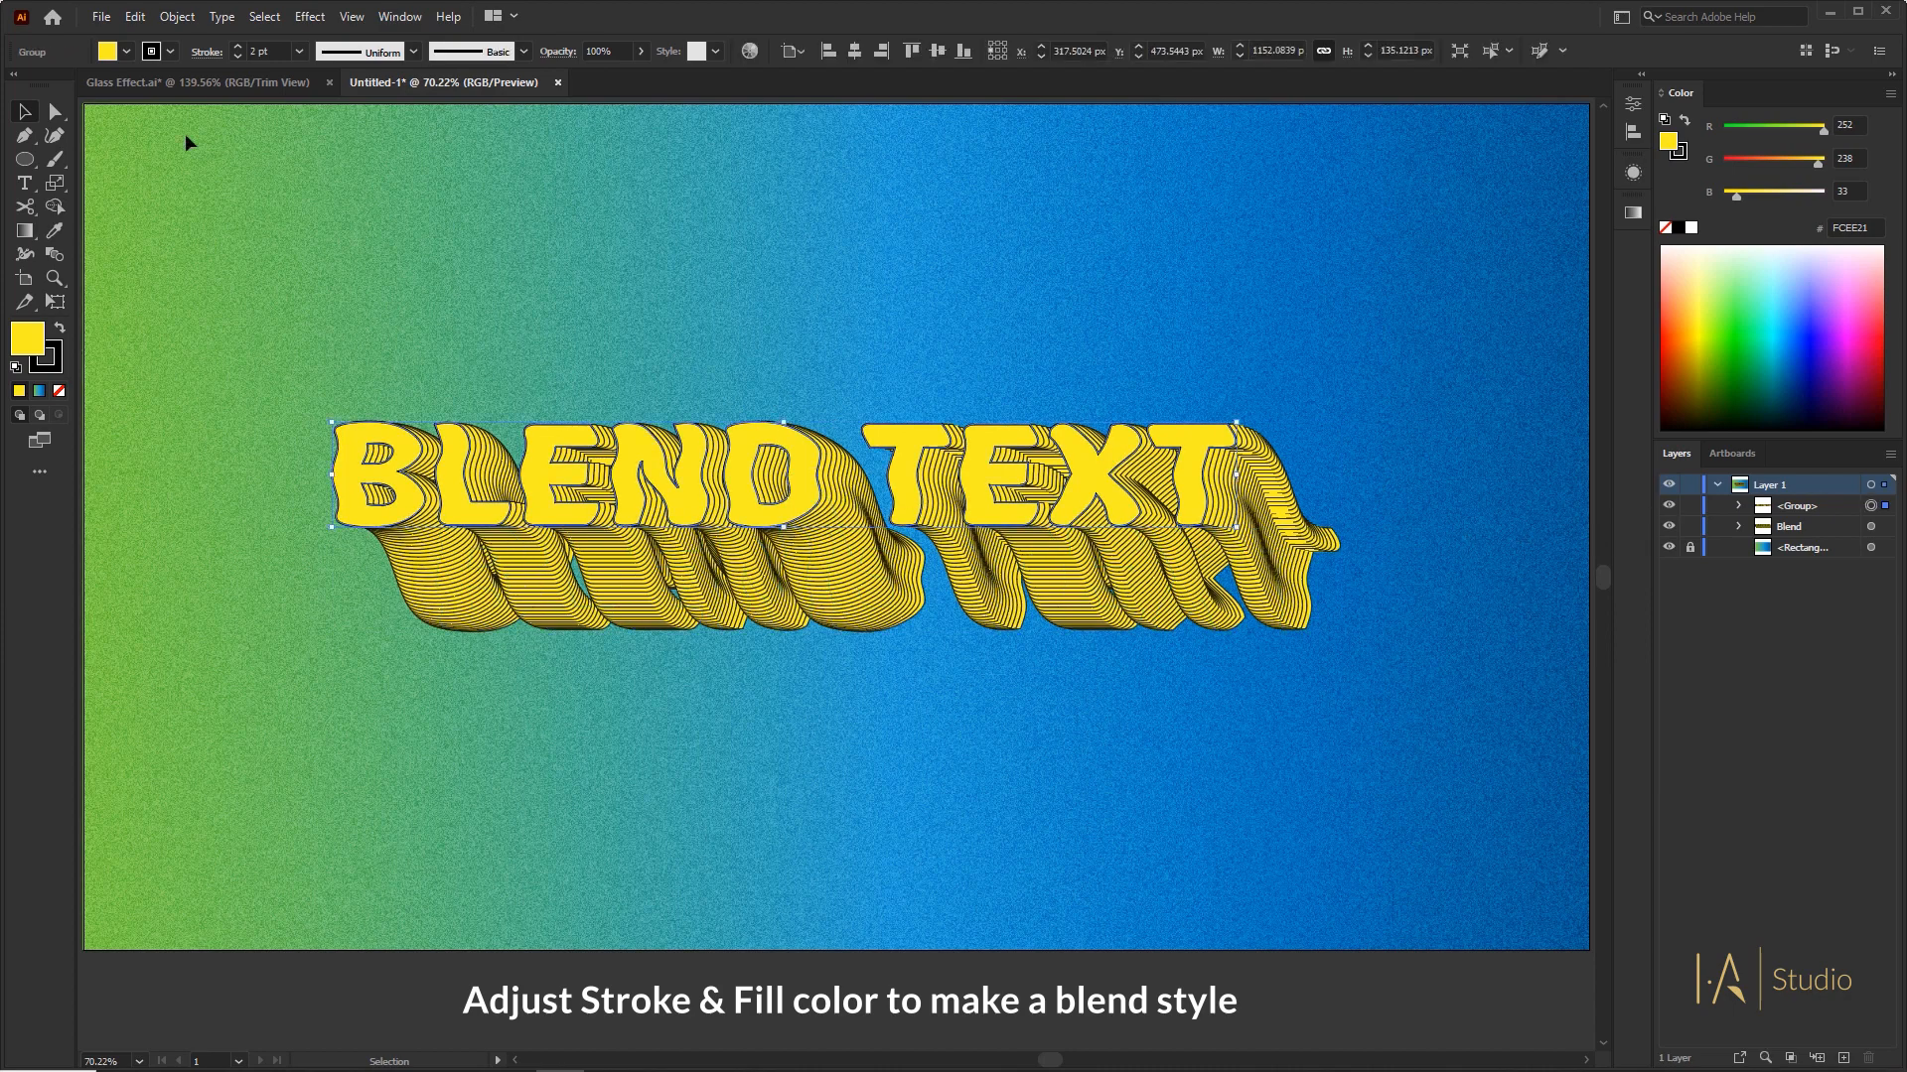
{"action": "left_click", "coordinate": [129, 53]}
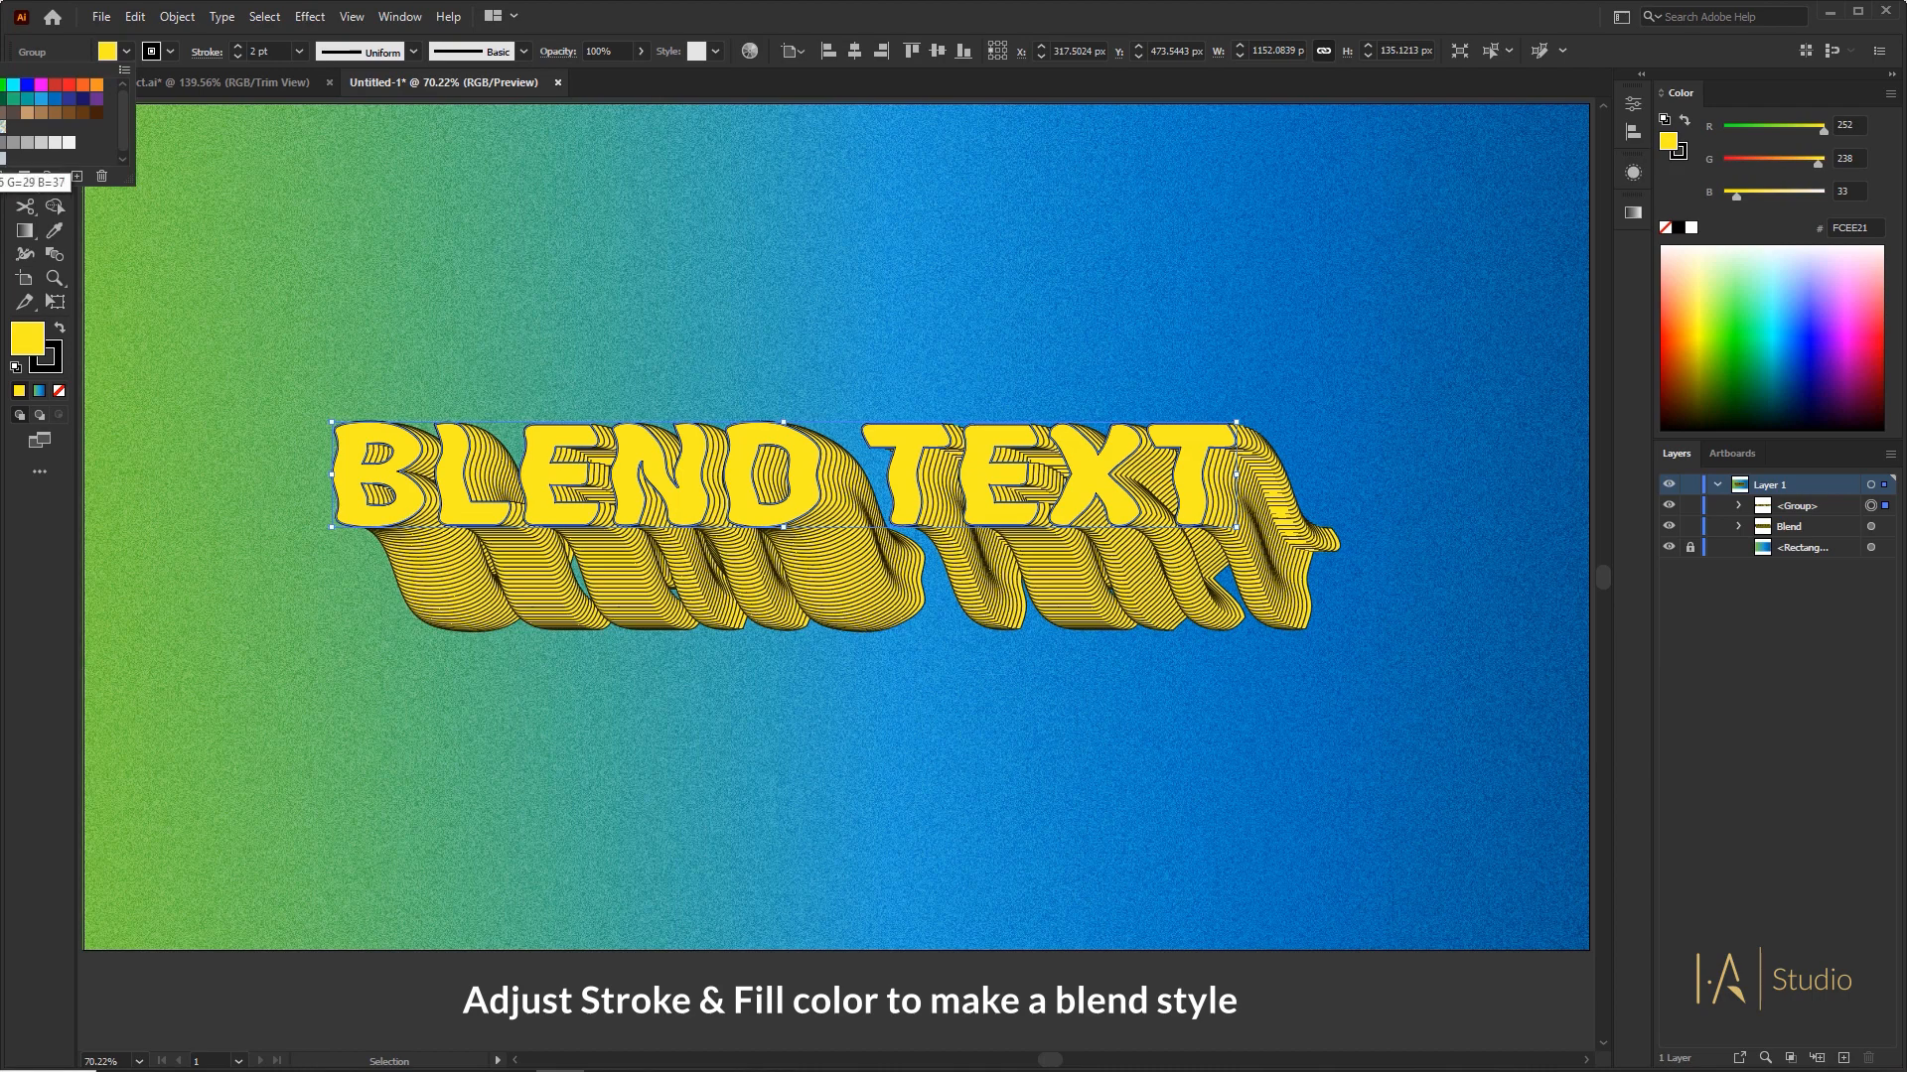
{"action": "left_click", "coordinate": [2, 157]}
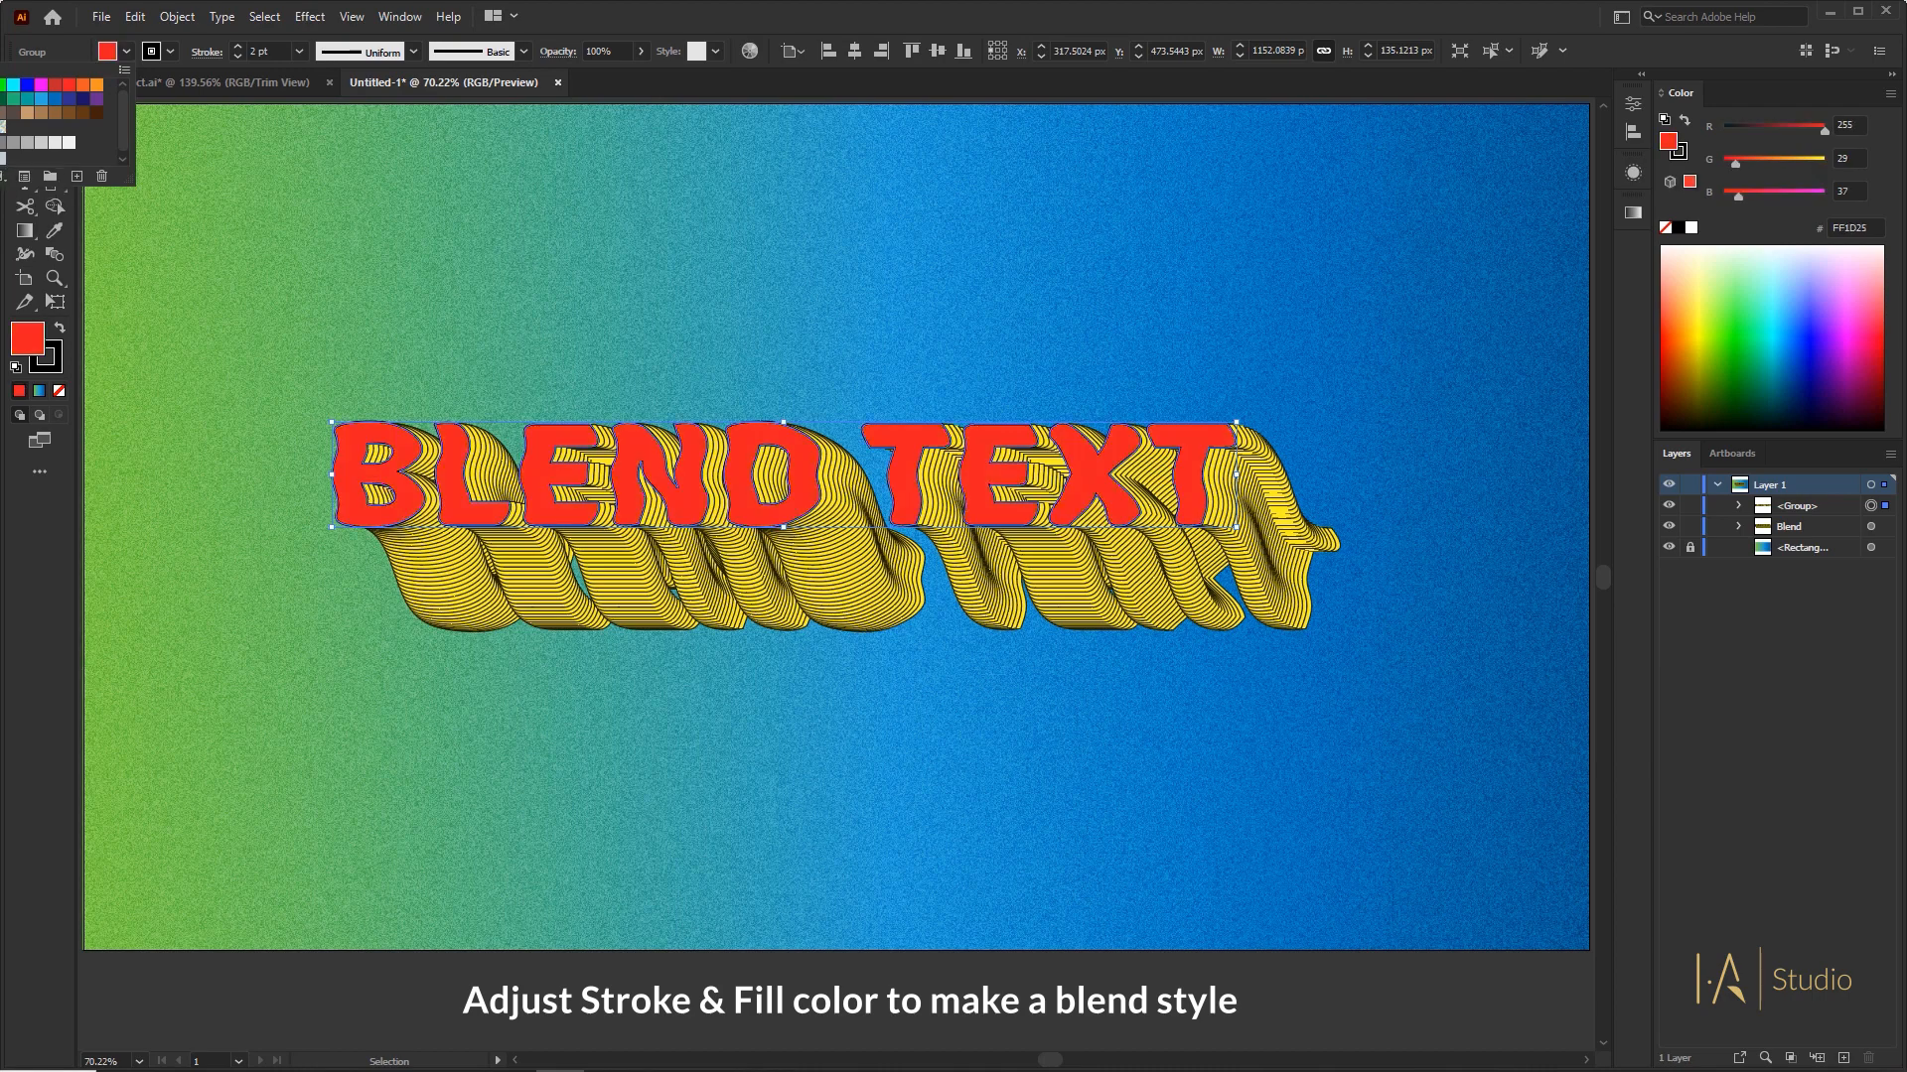
{"action": "left_click", "coordinate": [634, 355]}
{"action": "left_click", "coordinate": [634, 354]}
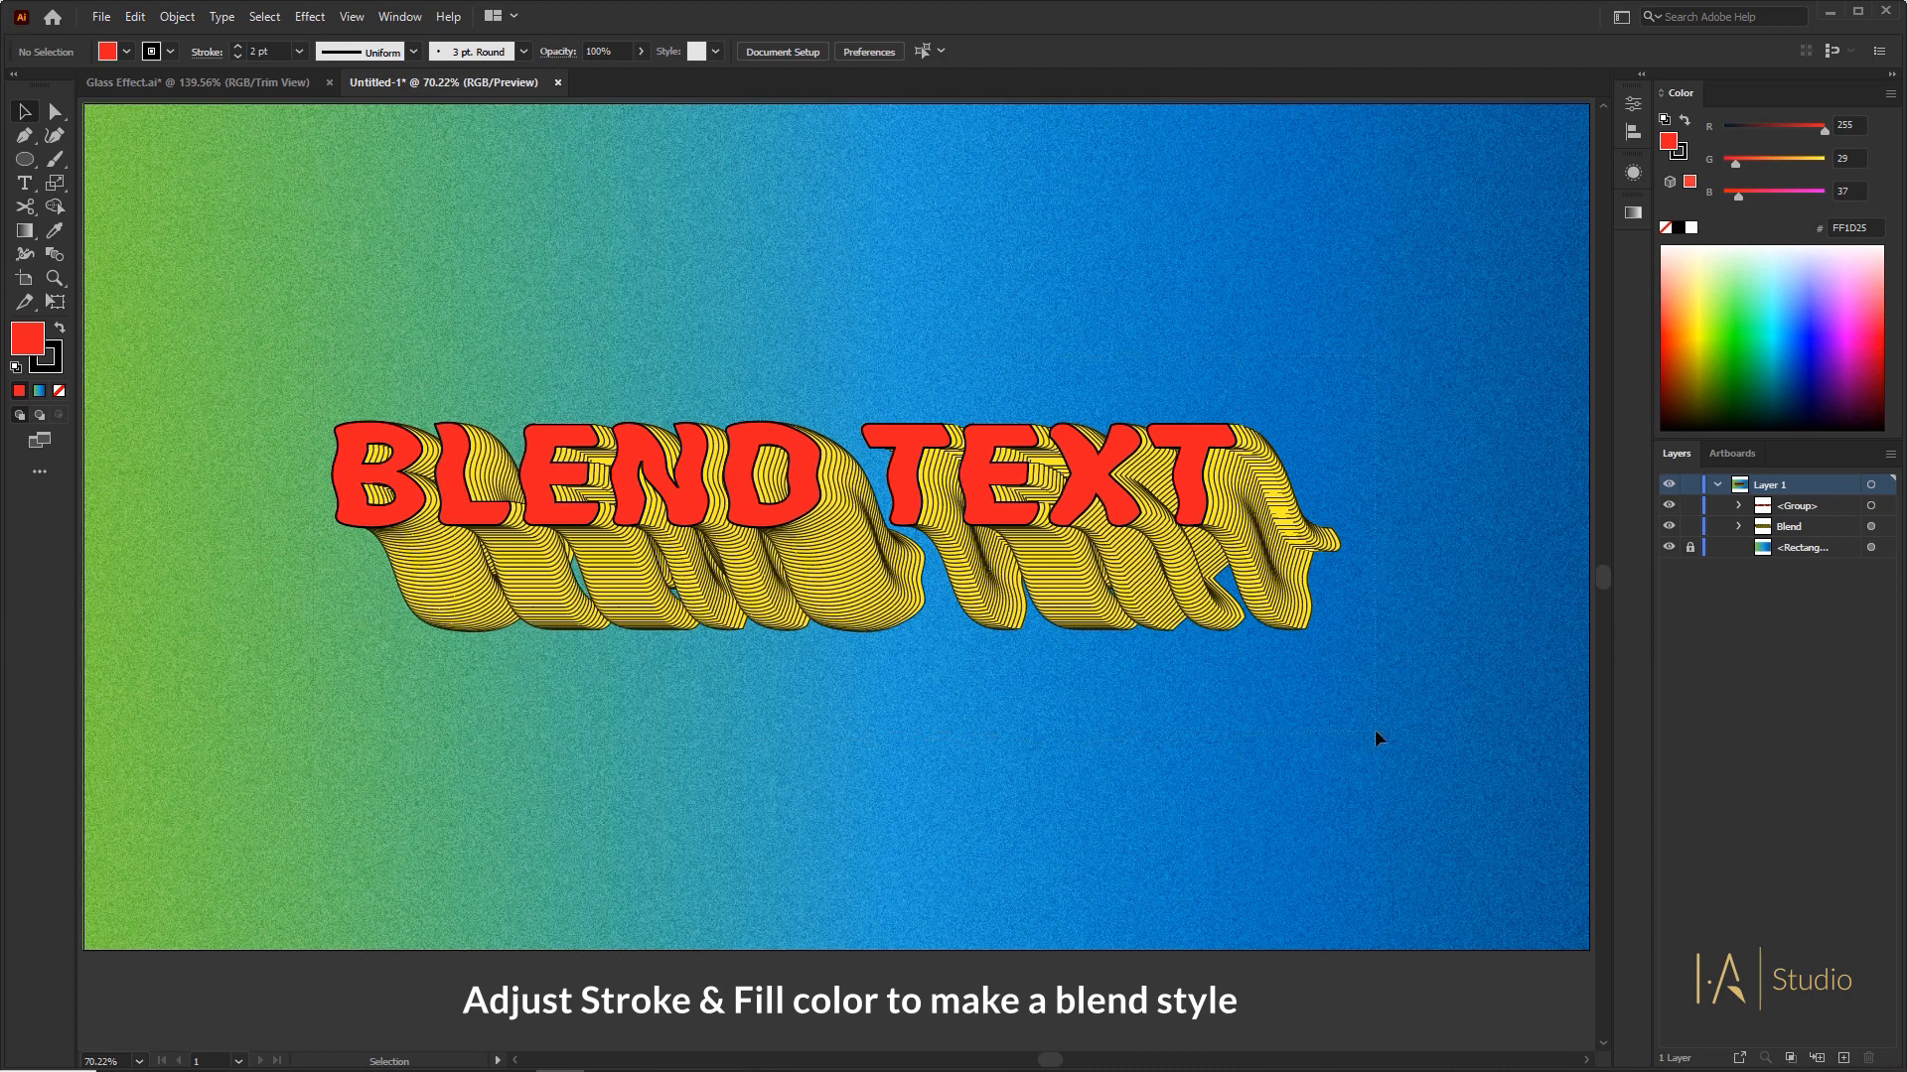
{"action": "key", "text": "ctrl+a"}
{"action": "left_click_drag", "start_coordinate": [1265, 599], "coordinate": [1310, 532]}
{"action": "key", "text": "ctrl+z"}
{"action": "left_click", "coordinate": [1035, 722]}
{"action": "left_click", "coordinate": [1033, 477]}
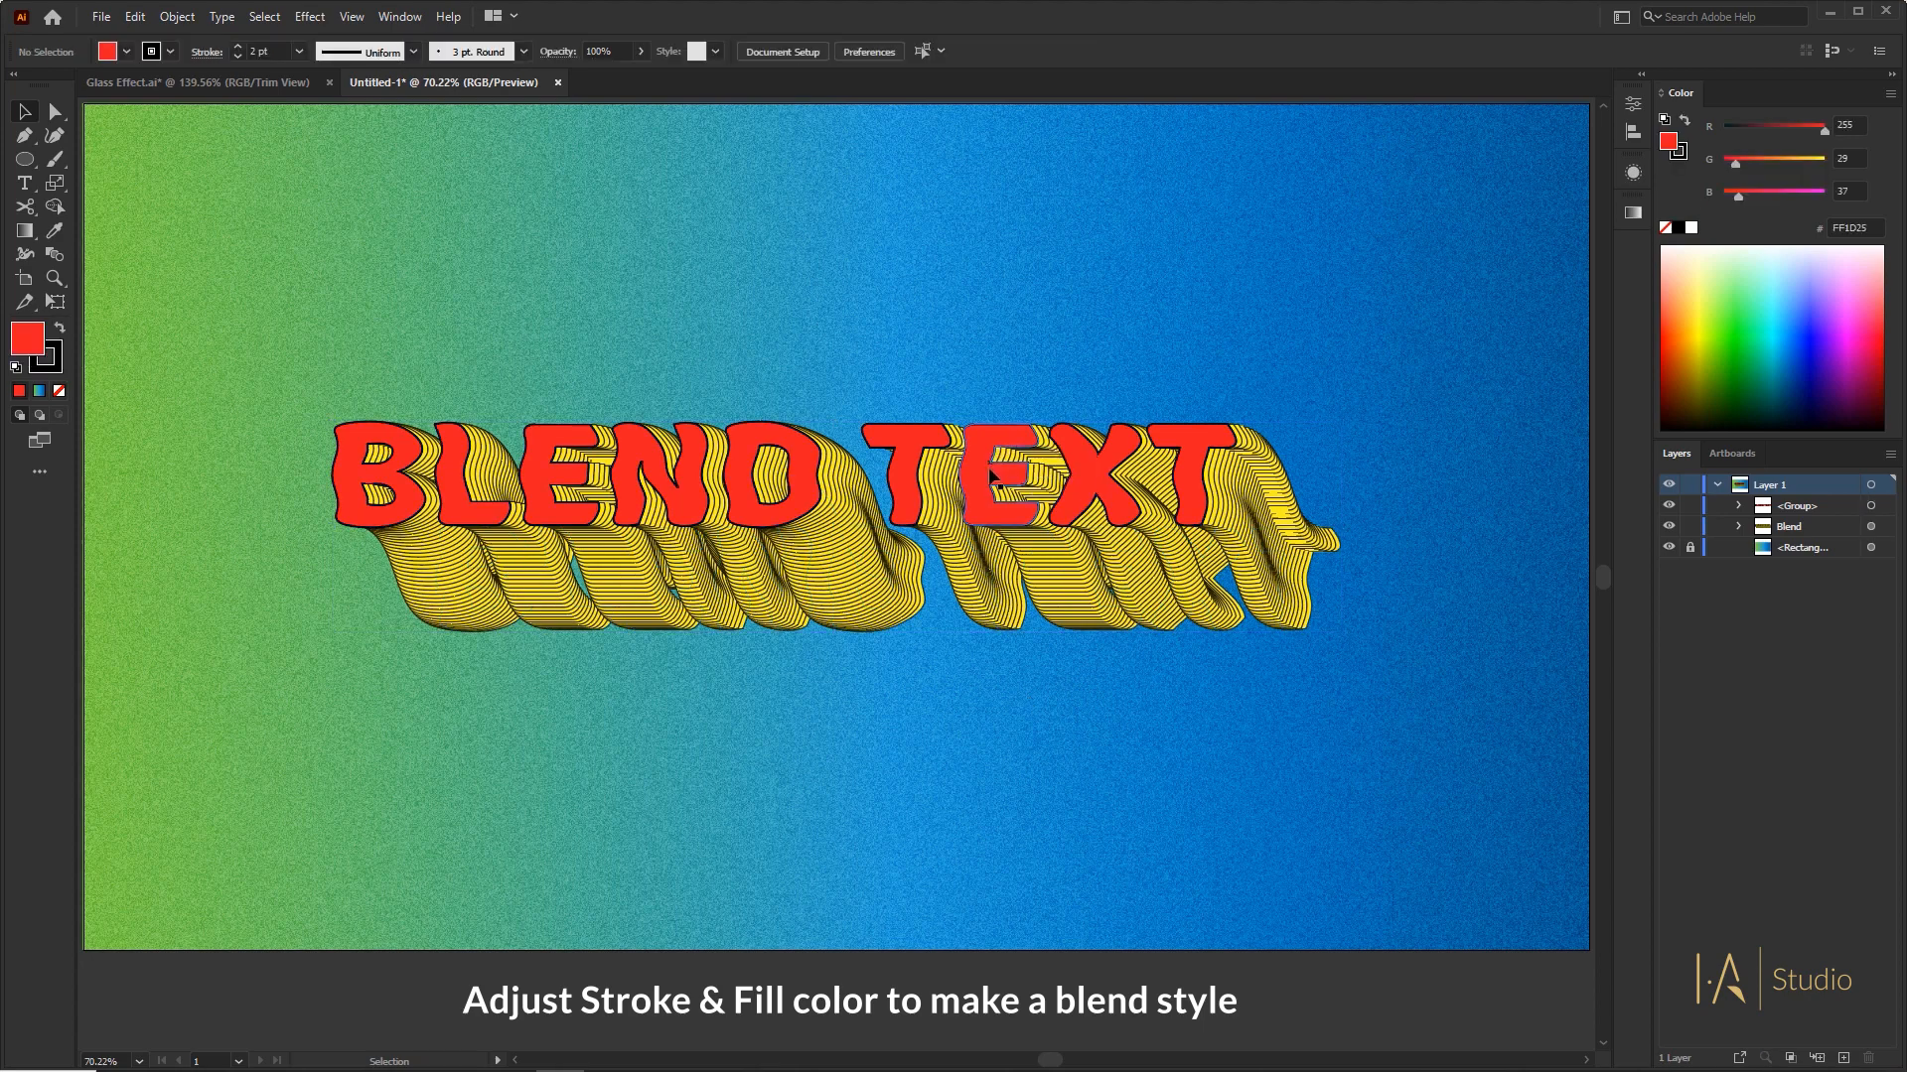
- Hide the red copy and move the blend's front letters individually, B and N down, the others except L left, staggered in height
{"action": "left_click", "coordinate": [1669, 506]}
{"action": "key", "text": "a"}
{"action": "left_click_drag", "start_coordinate": [344, 480], "coordinate": [352, 537]}
{"action": "left_click_drag", "start_coordinate": [528, 481], "coordinate": [492, 453]}
{"action": "left_click", "coordinate": [623, 452]}
{"action": "left_click_drag", "start_coordinate": [624, 453], "coordinate": [532, 532]}
{"action": "left_click_drag", "start_coordinate": [752, 475], "coordinate": [600, 450]}
{"action": "left_click_drag", "start_coordinate": [899, 484], "coordinate": [789, 459]}
{"action": "left_click_drag", "start_coordinate": [981, 471], "coordinate": [834, 475]}
{"action": "left_click_drag", "start_coordinate": [1085, 479], "coordinate": [930, 455]}
{"action": "left_click_drag", "start_coordinate": [1176, 472], "coordinate": [1026, 477]}
{"action": "key", "text": "v"}
- Copy the staggered front letters from inside the blend and paste them in place outside isolation mode, above the blend
{"action": "left_click", "coordinate": [1011, 373]}
{"action": "double_click", "coordinate": [1020, 460]}
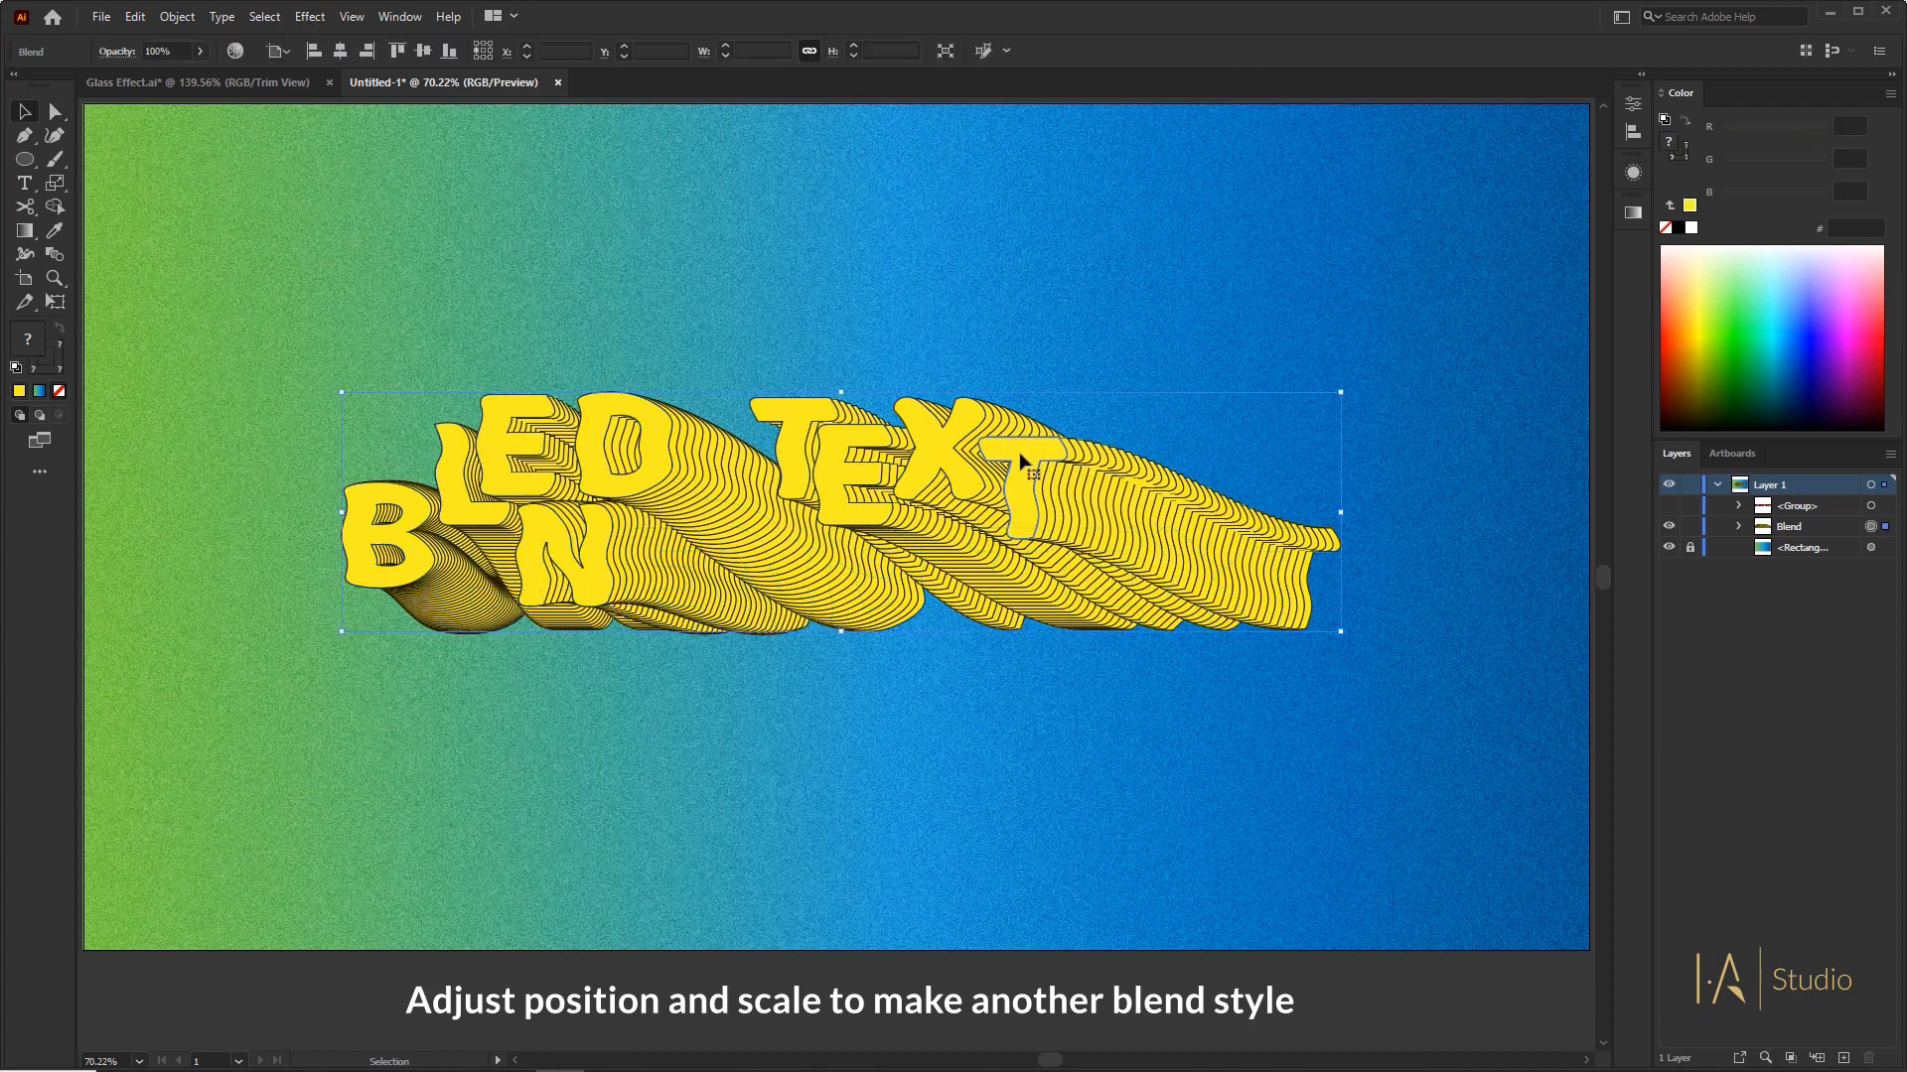
{"action": "left_click", "coordinate": [1020, 460]}
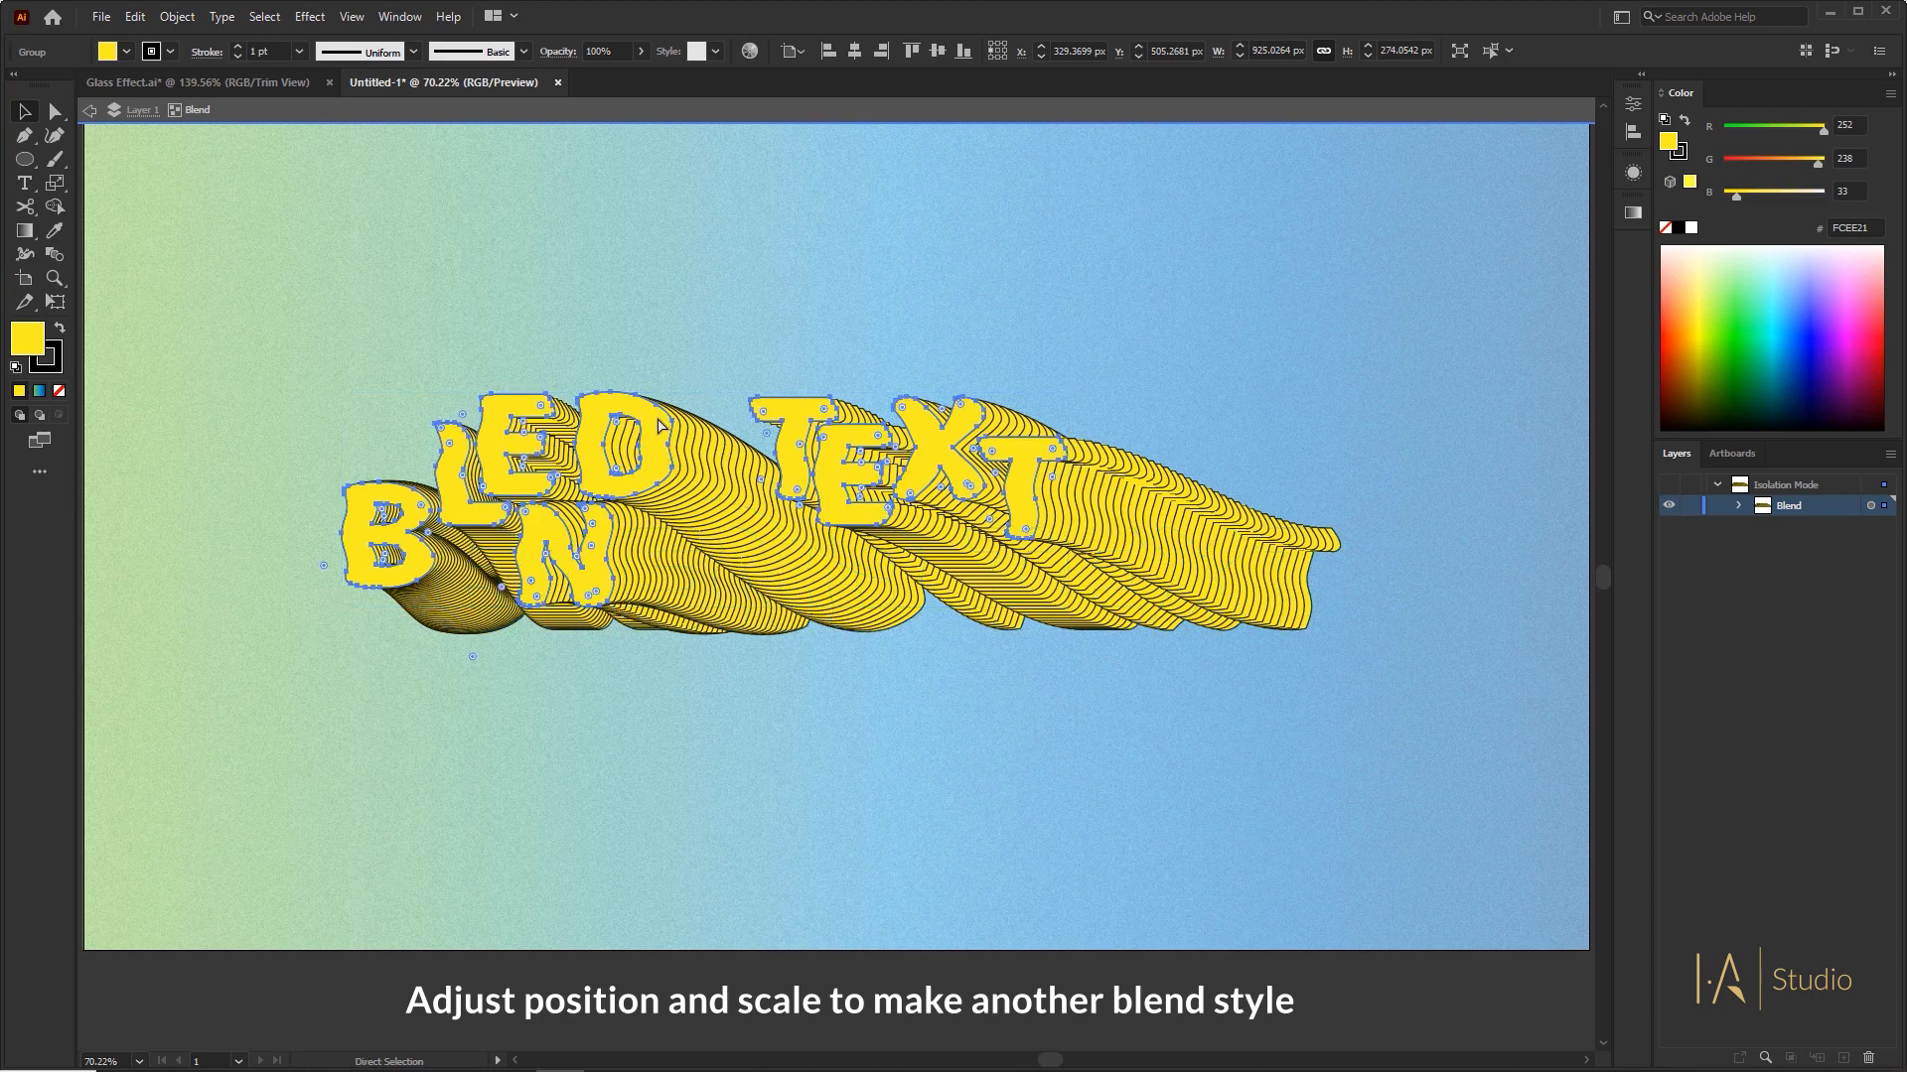
{"action": "double_click", "coordinate": [683, 294]}
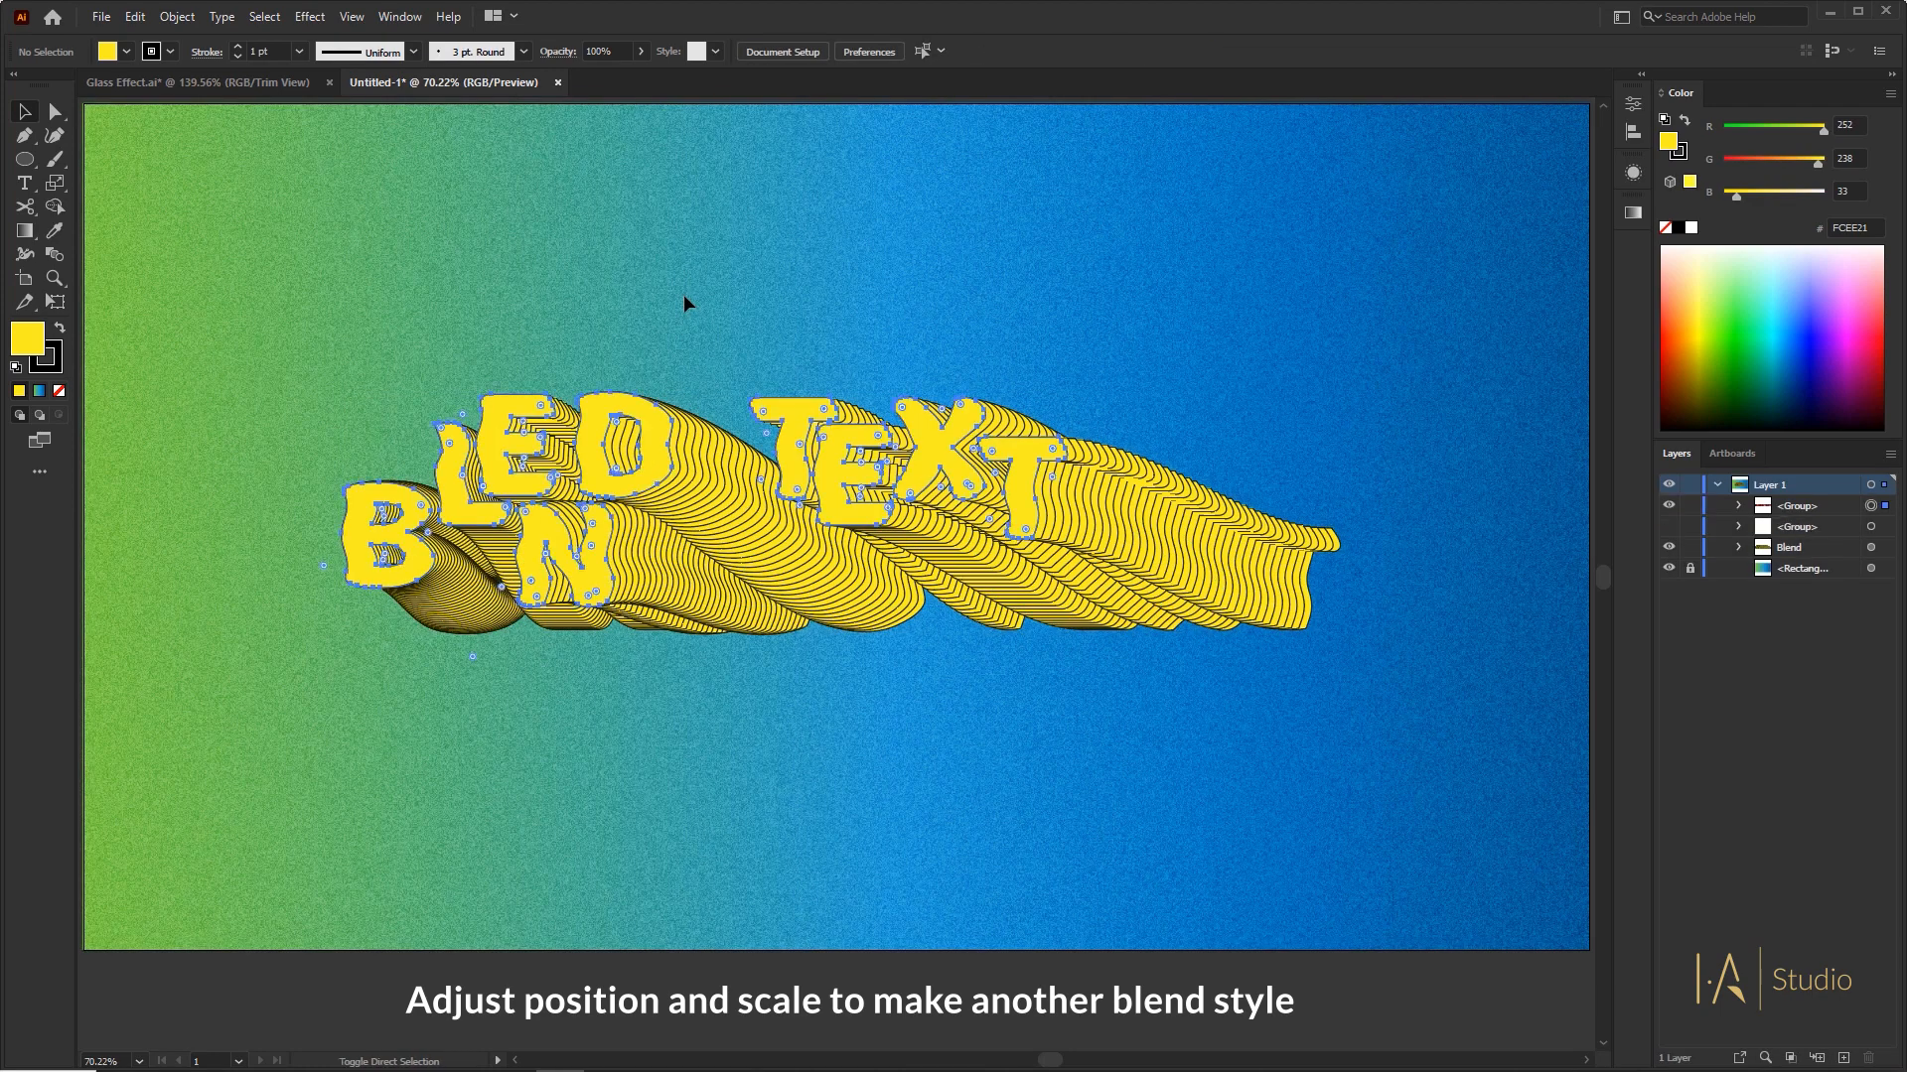
- Fill the pasted copy of the staggered letters with red FF0000 and deselect it
{"action": "left_click", "coordinate": [127, 52]}
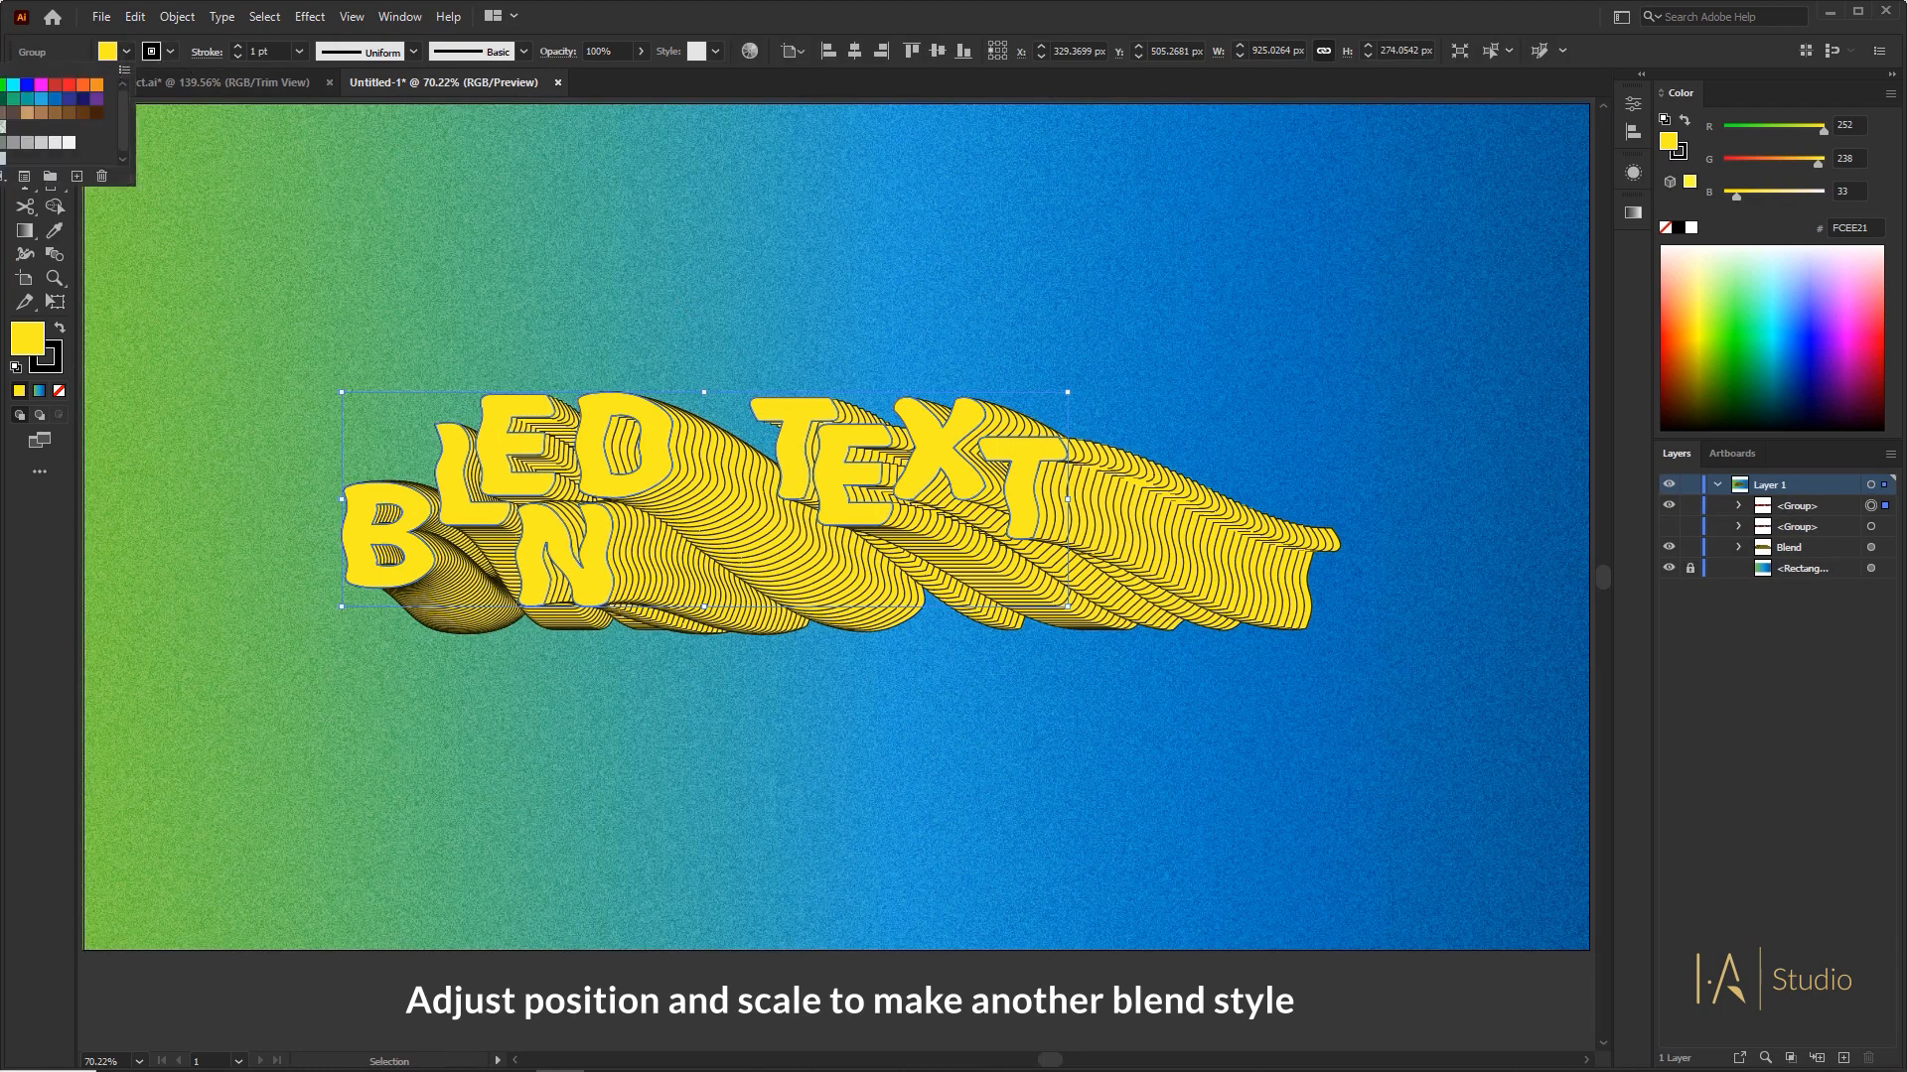
{"action": "left_click", "coordinate": [40, 130]}
{"action": "left_click", "coordinate": [580, 277]}
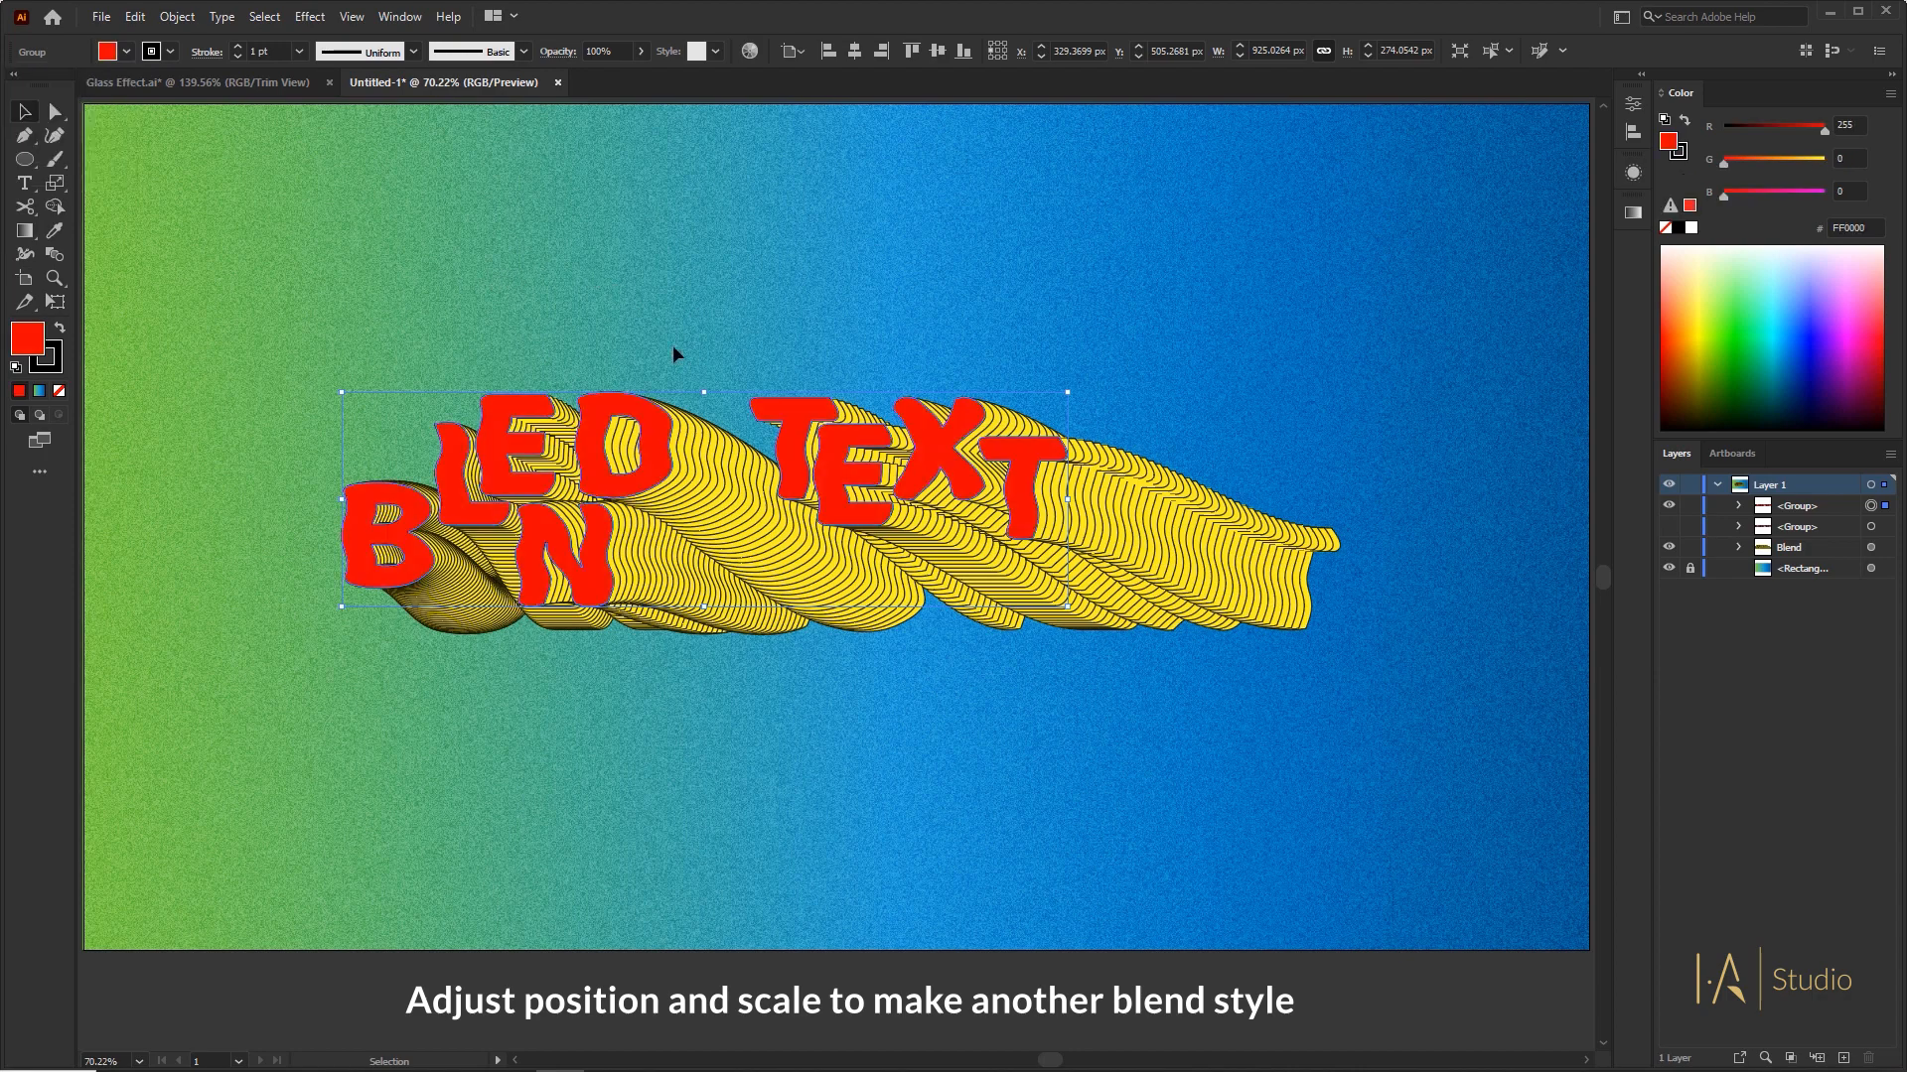
{"action": "left_click", "coordinate": [626, 256]}
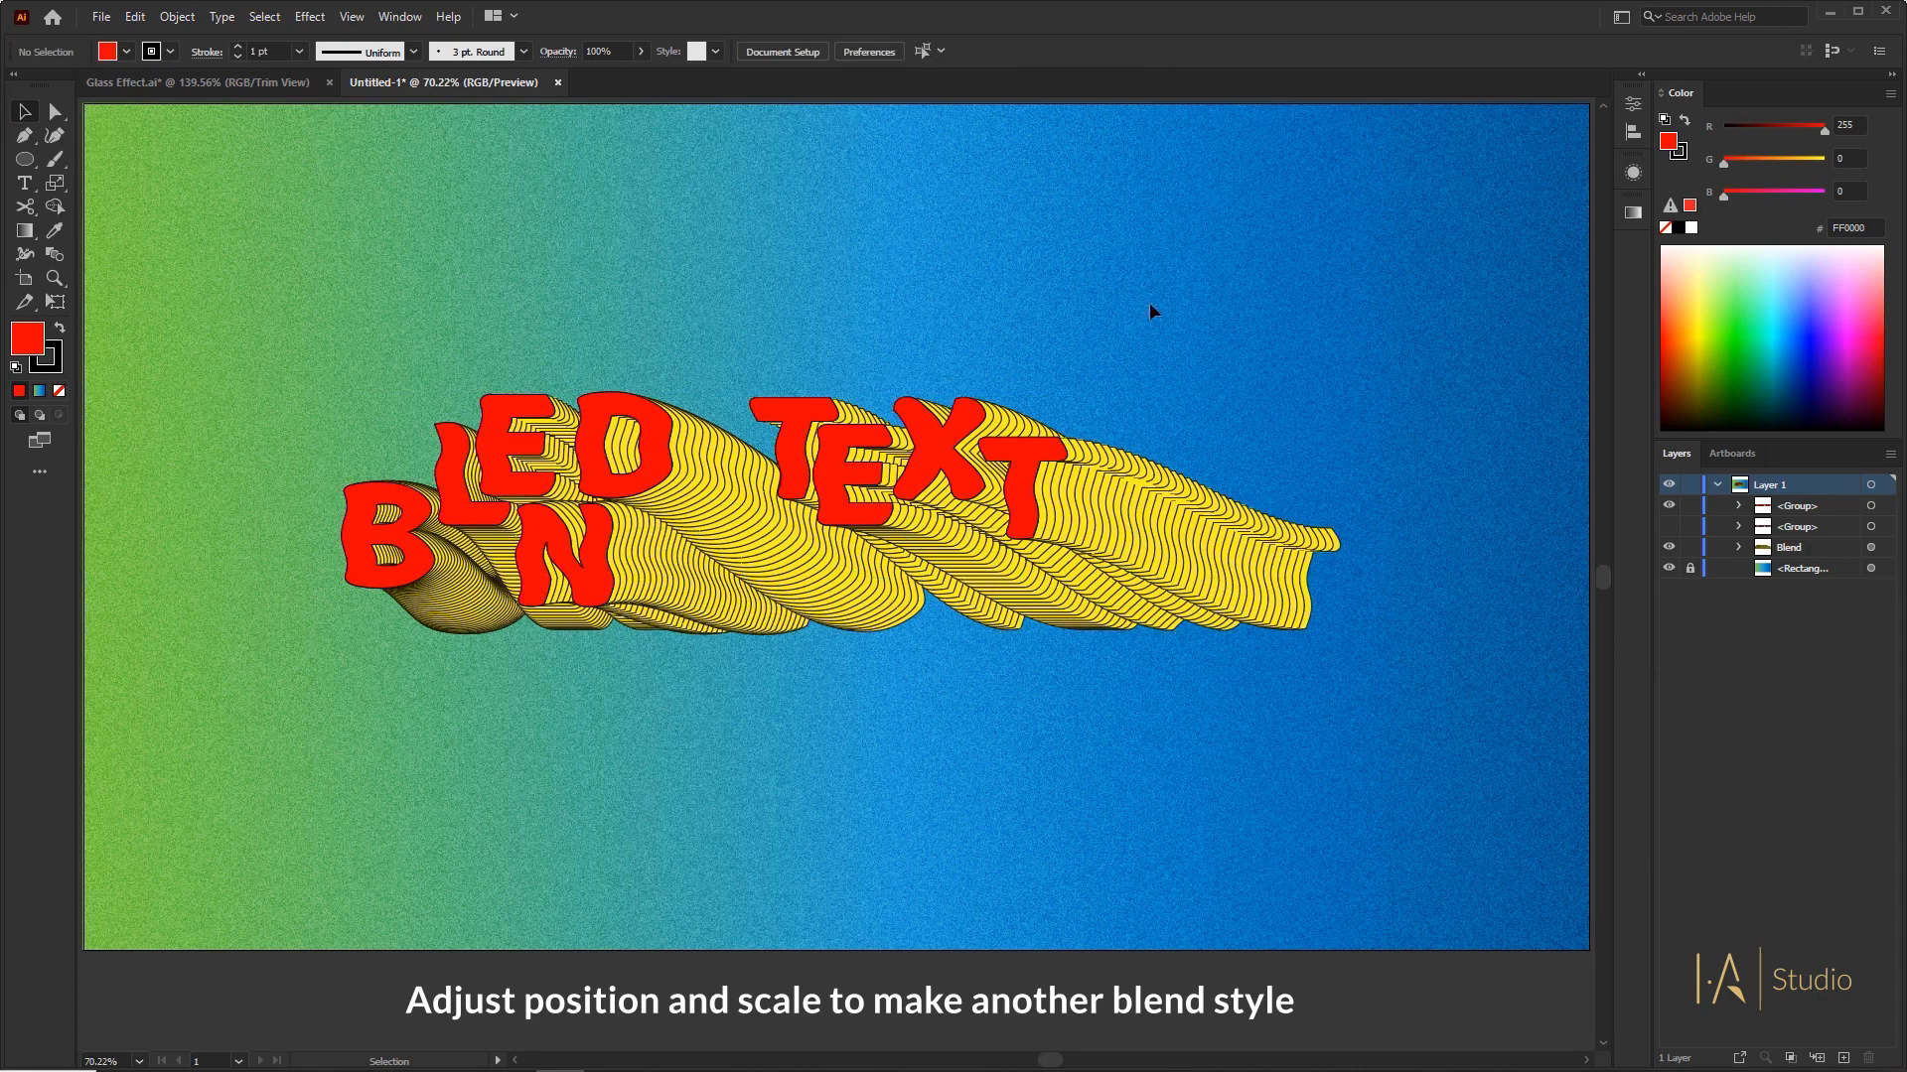
- Undo the staggered letter copy and the individual letter moves, back to the aligned red FF1D25 lettering over the blend
{"action": "key", "text": "ctrl+z"}
{"action": "key", "text": "ctrl+z"}
{"action": "key", "text": "ctrl+z"}
{"action": "key", "text": "ctrl+z"}
{"action": "key", "text": "ctrl+z"}
{"action": "key", "text": "ctrl+z"}
{"action": "key", "text": "ctrl+z"}
{"action": "key", "text": "ctrl+z"}
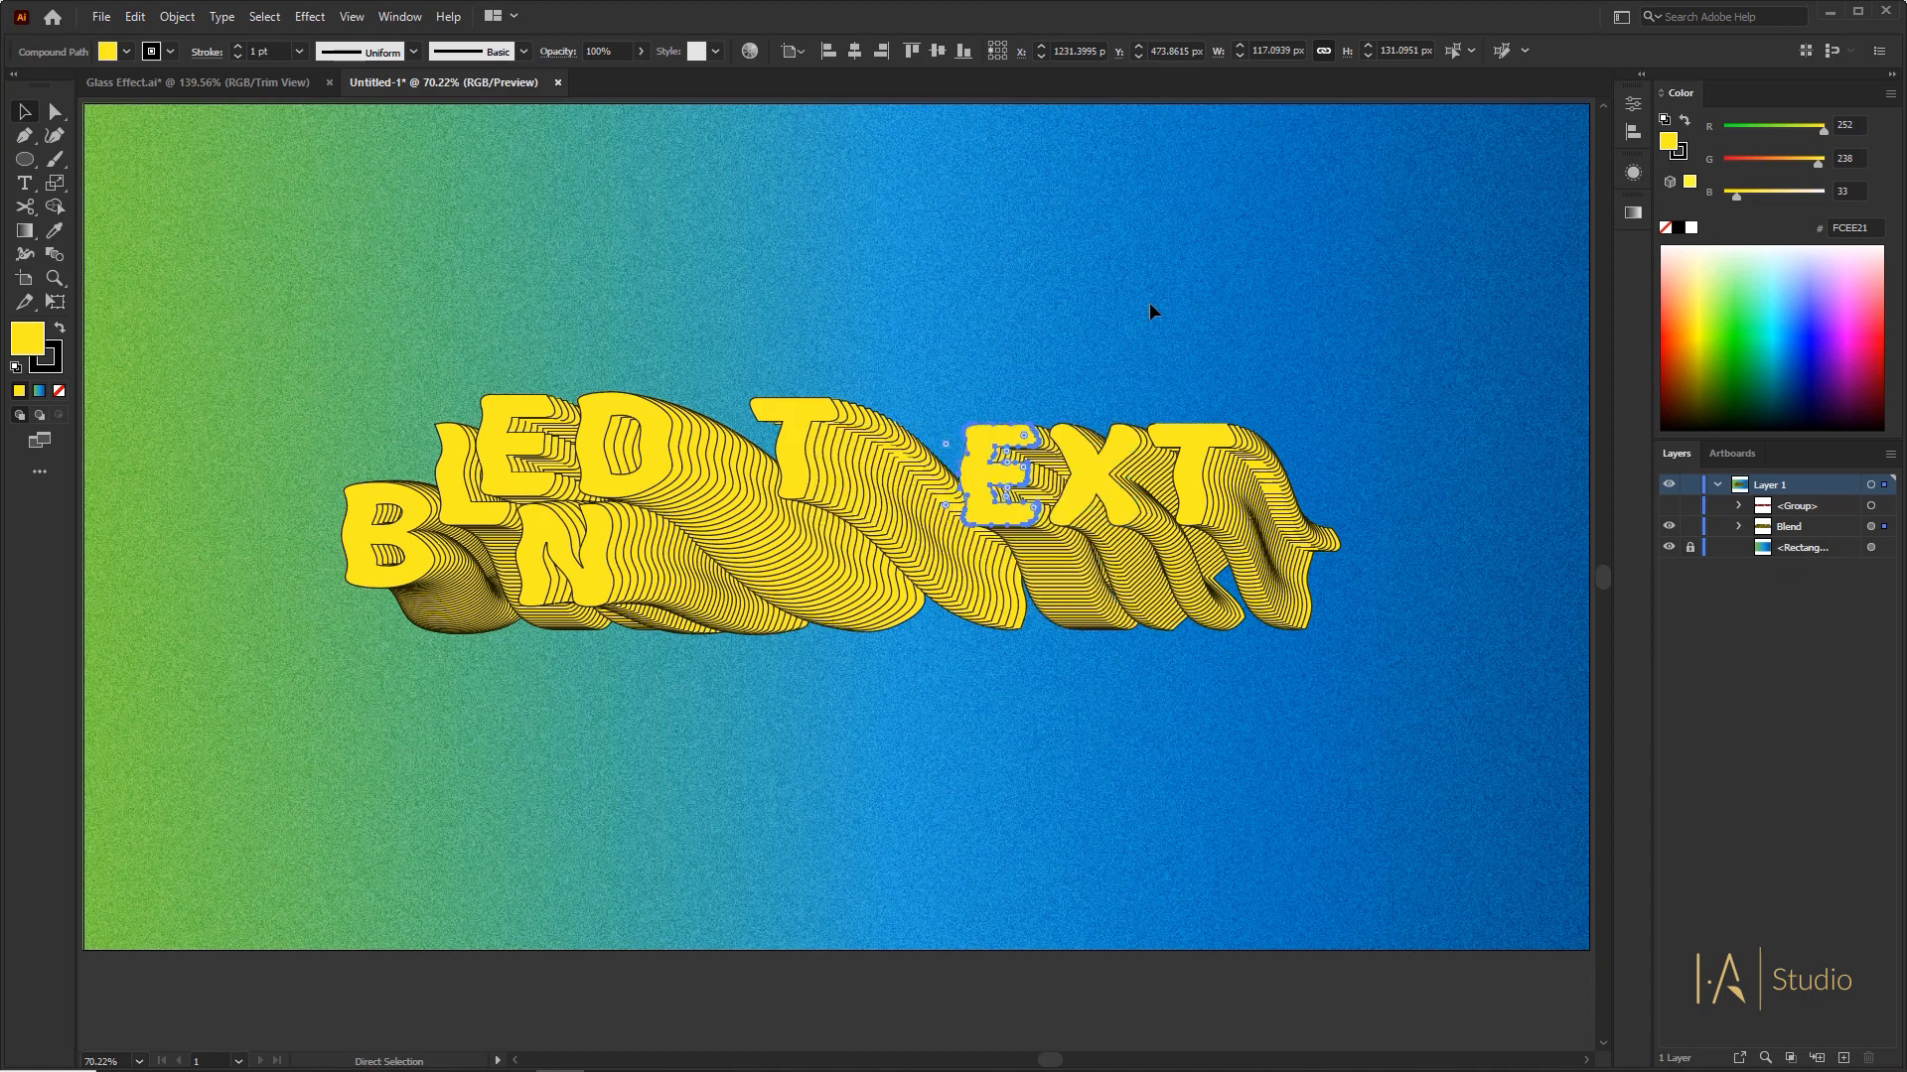
{"action": "key", "text": "ctrl+shift+z"}
{"action": "key", "text": "ctrl+shift+z"}
{"action": "key", "text": "ctrl+shift+z"}
{"action": "key", "text": "ctrl+shift+z"}
{"action": "key", "text": "ctrl+shift+z"}
{"action": "key", "text": "ctrl+shift+z"}
{"action": "key", "text": "ctrl+shift+z"}
{"action": "key", "text": "ctrl+shift+z"}
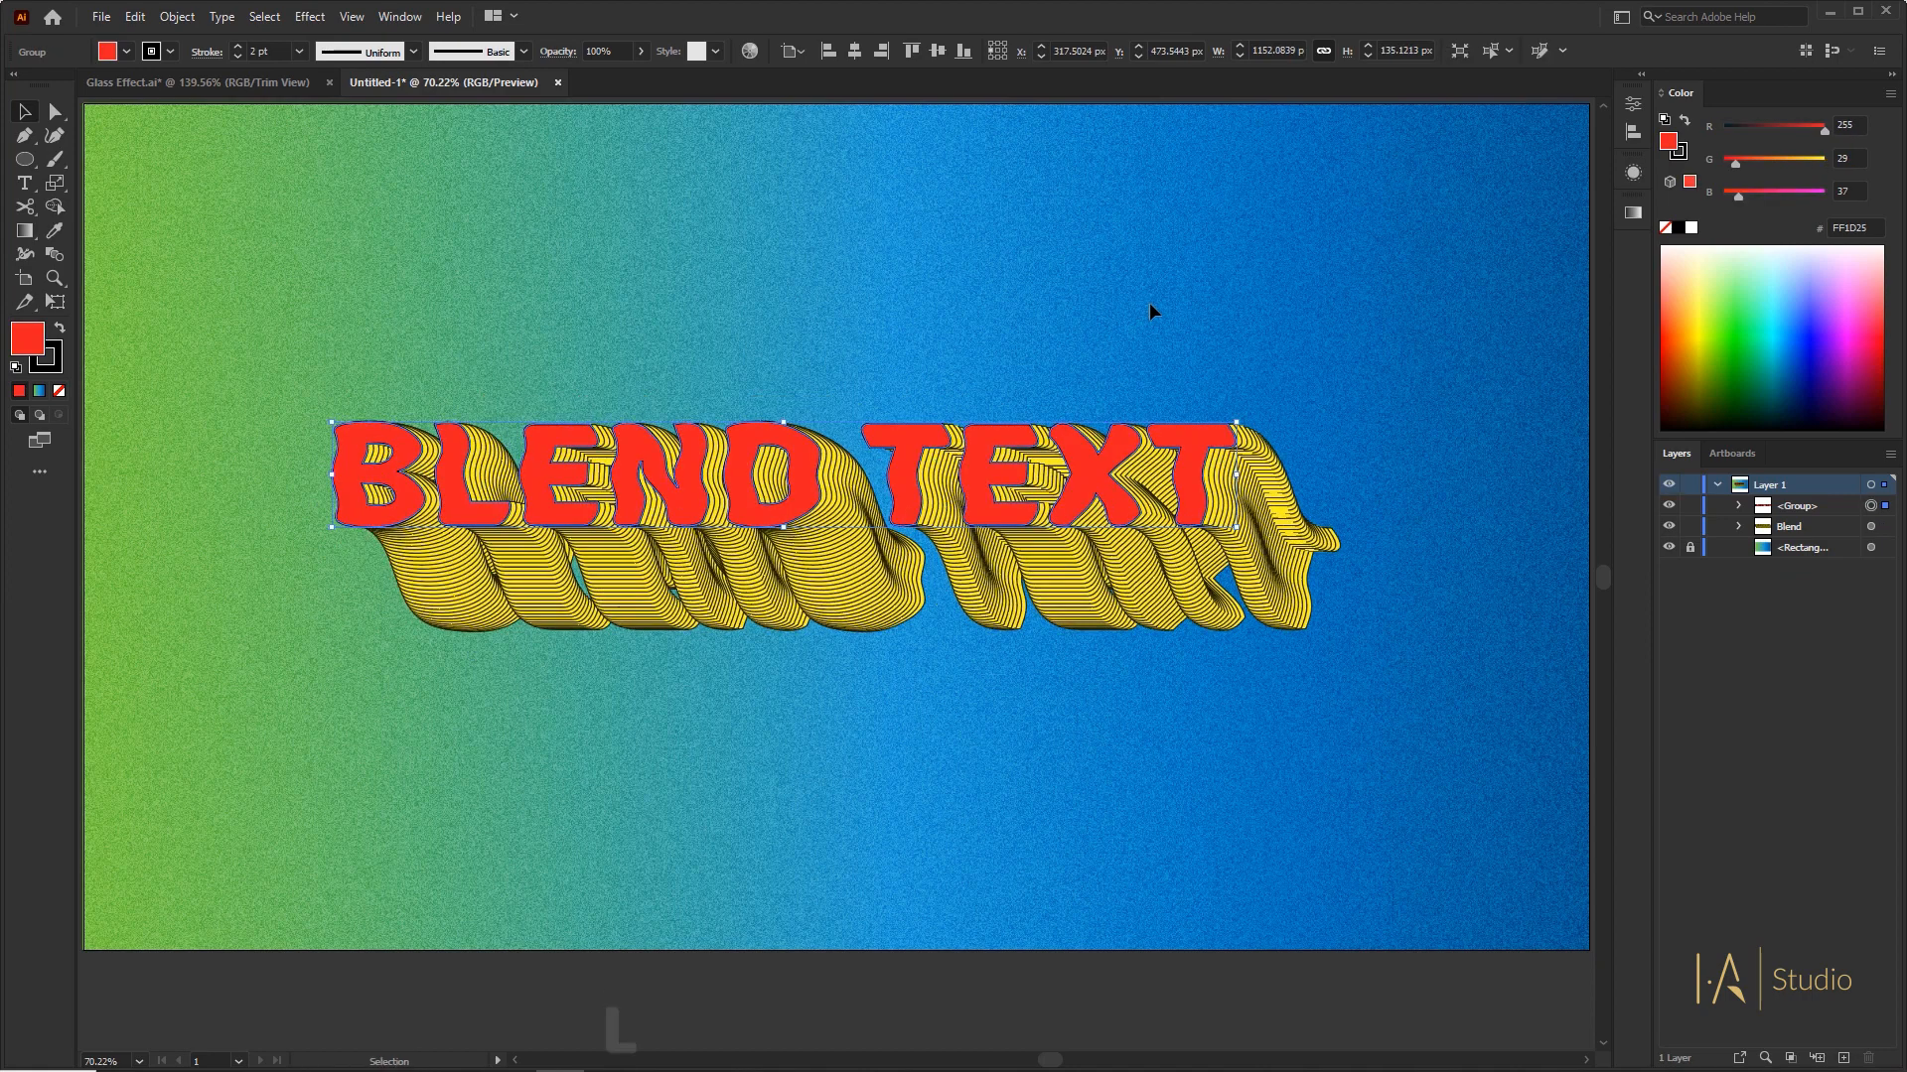
- Group the red lettering with the blend, enlarge the group proportionally about its centre on the artboard, and deselect it
{"action": "left_click_drag", "start_coordinate": [447, 404], "coordinate": [1346, 695]}
{"action": "key", "text": "ctrl+g"}
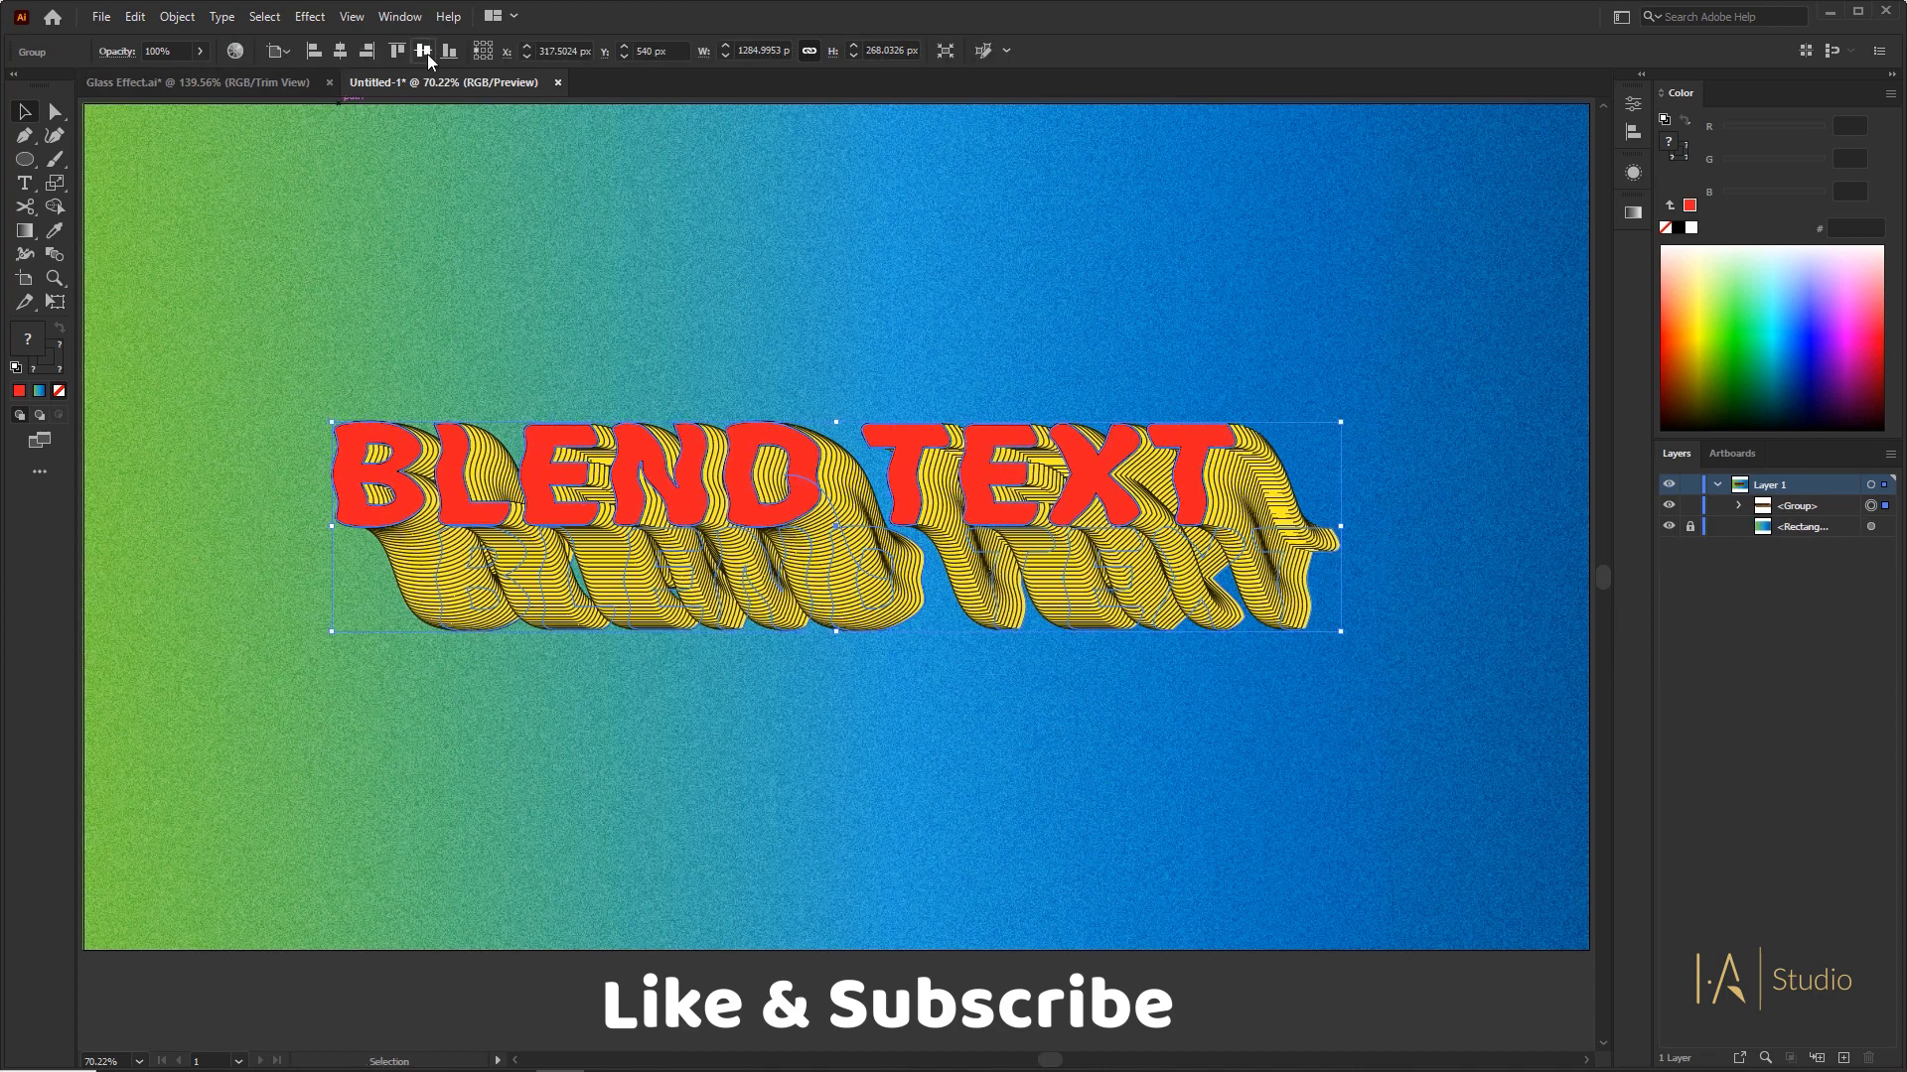
{"action": "left_click_drag", "start_coordinate": [1341, 527], "coordinate": [1410, 527]}
{"action": "left_click", "coordinate": [1253, 384]}
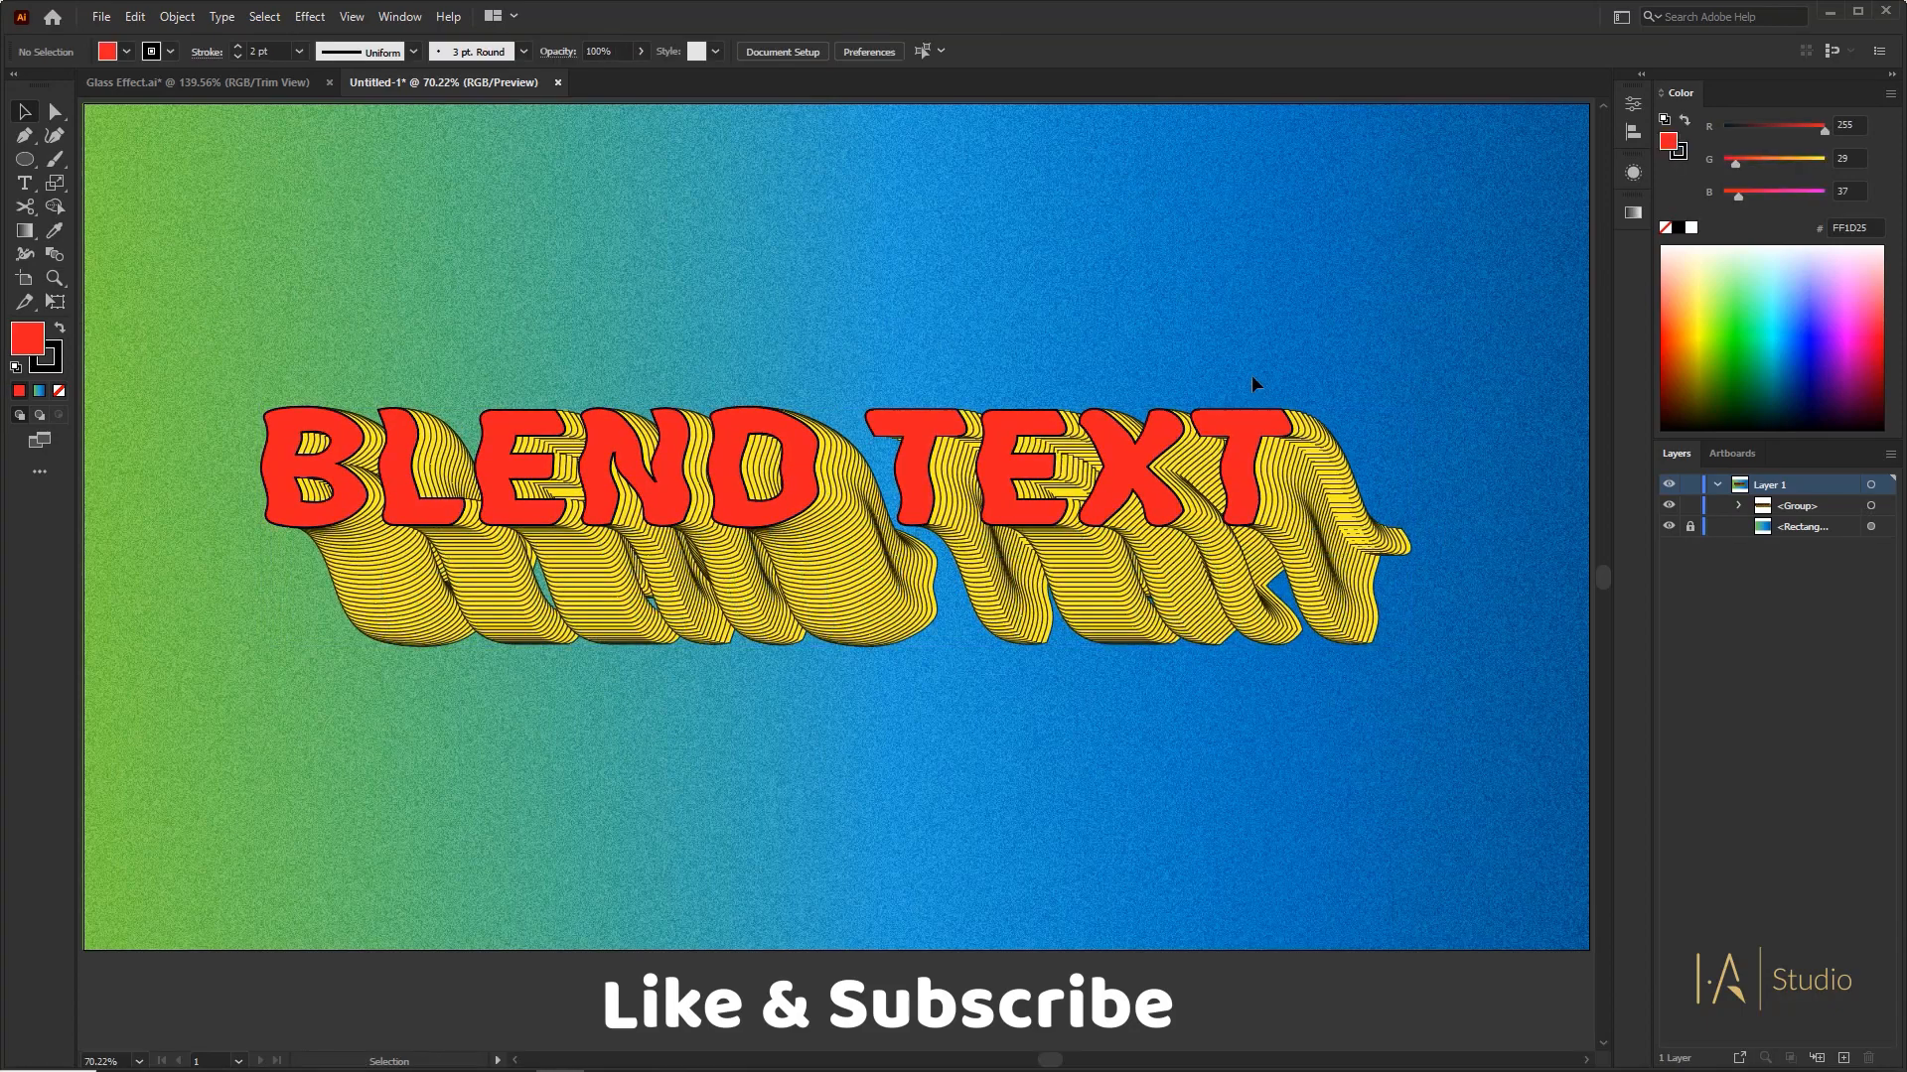